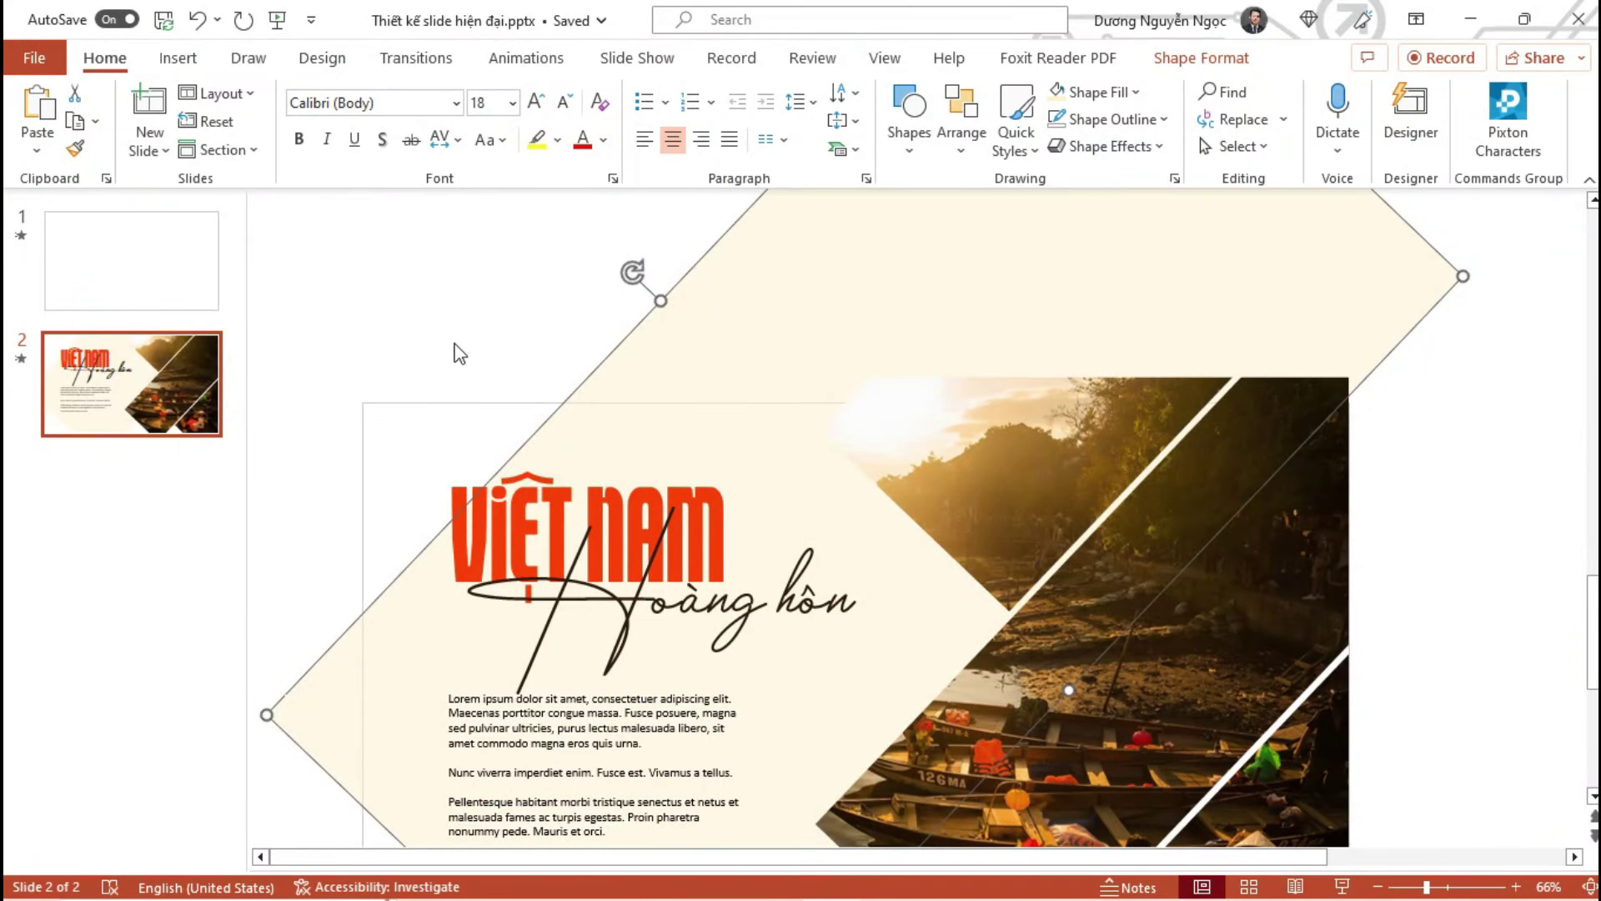
Deselect and zoom around the finished sunset VIỆT NAM slide, then bring up the New Slide layouts
left_click(455, 345)
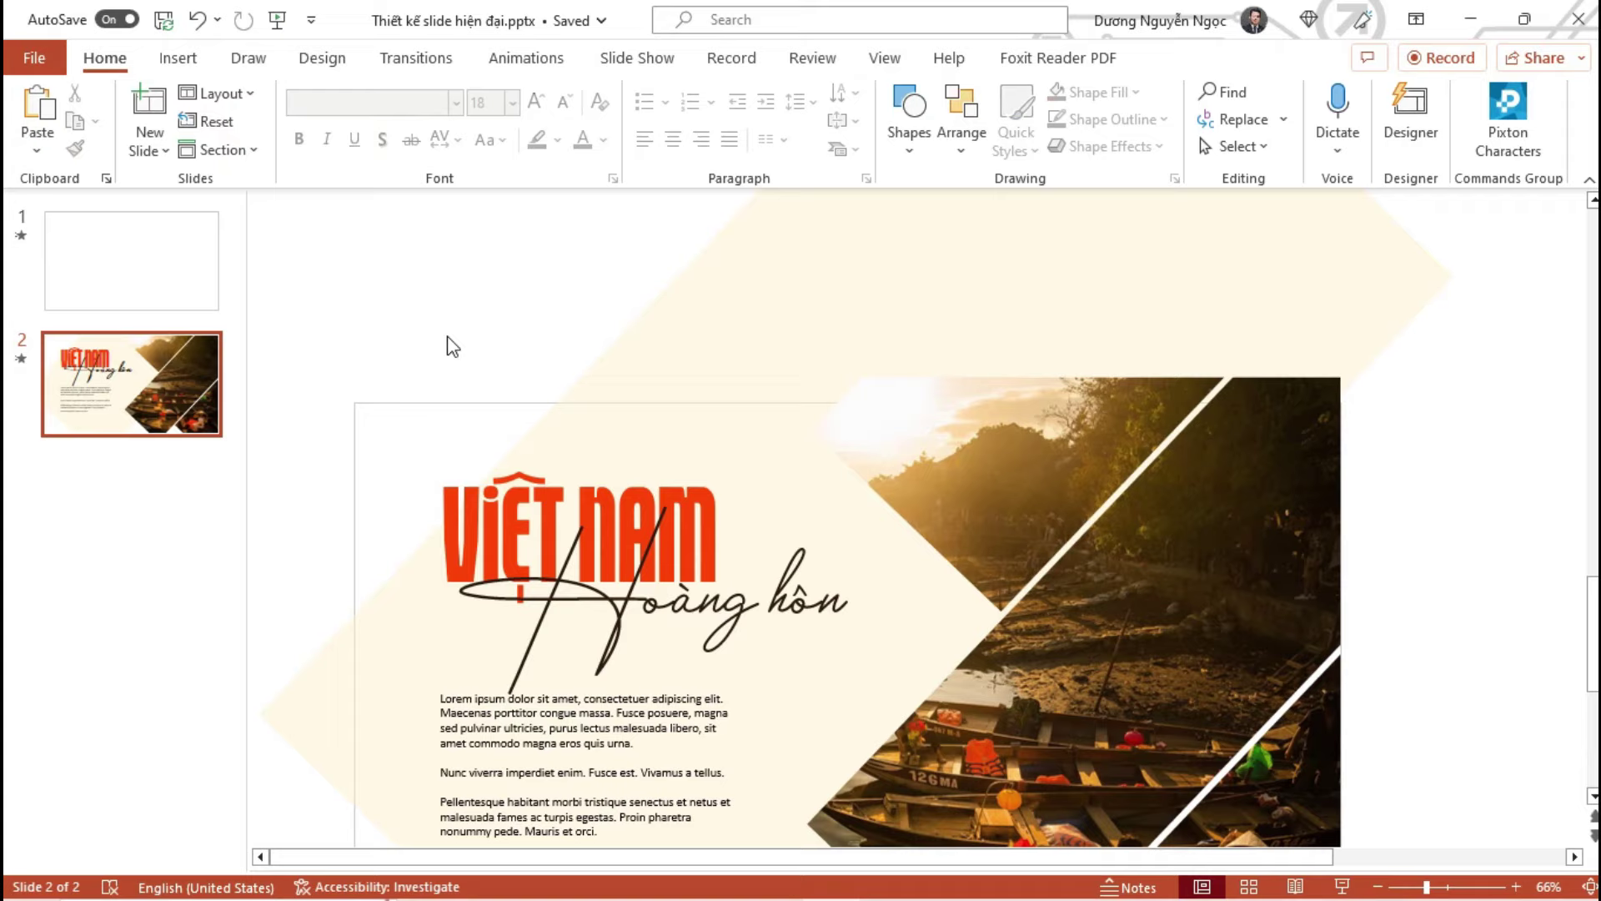
scroll(501, 361, "up", 1, "ctrl")
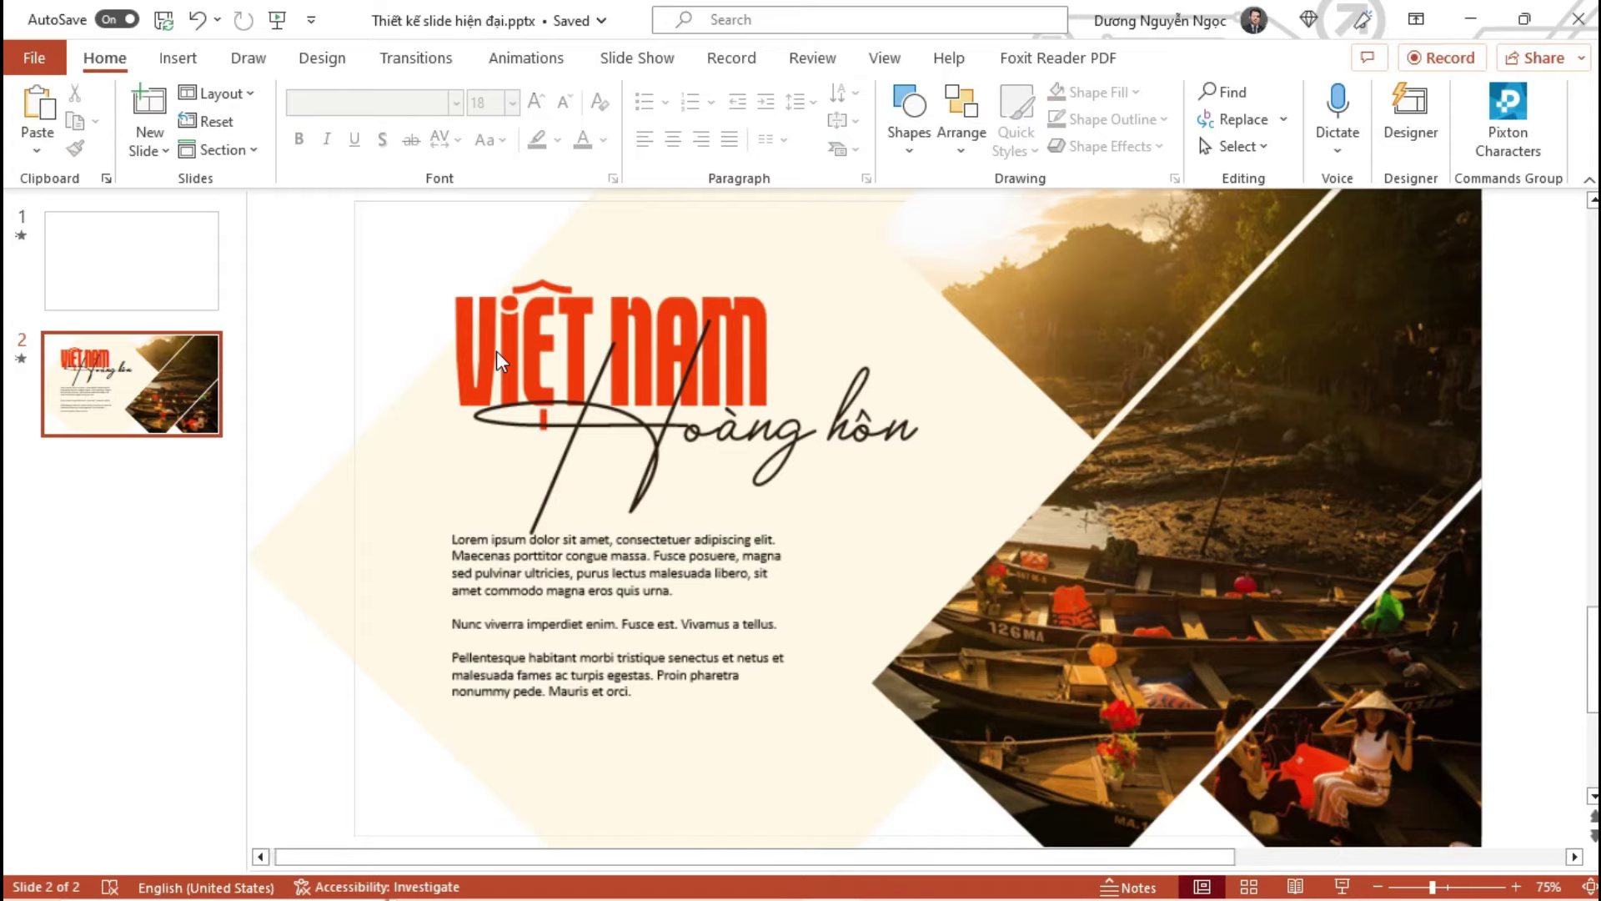
scroll(501, 360, "up", 4, "ctrl")
scroll(500, 361, "up", 3, "ctrl")
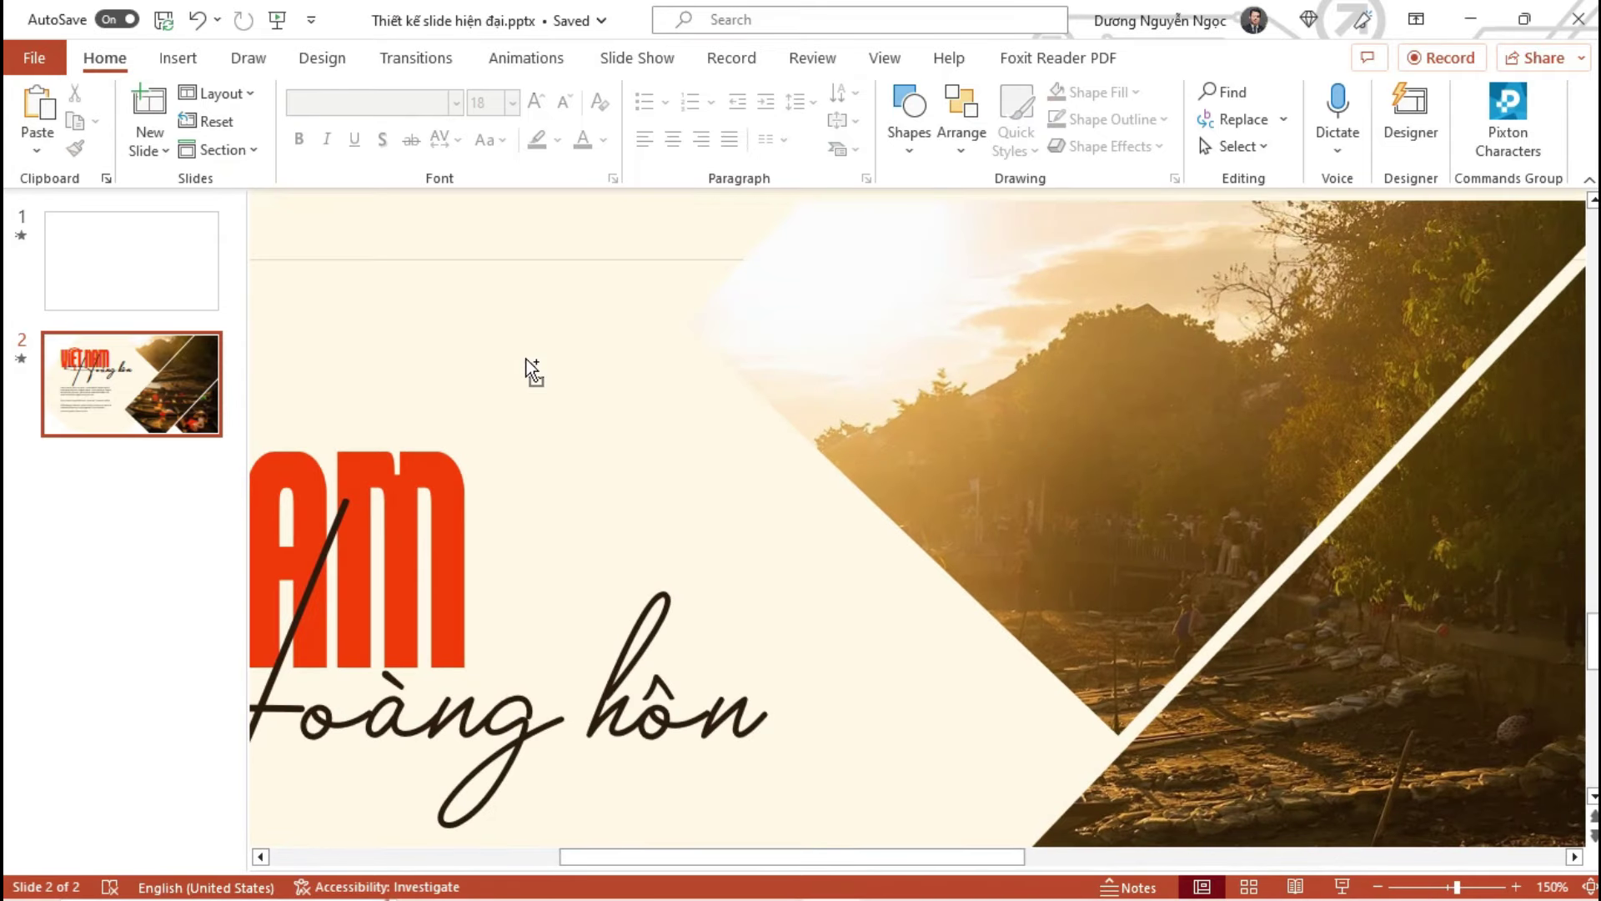
scroll(531, 369, "down", 5, "ctrl")
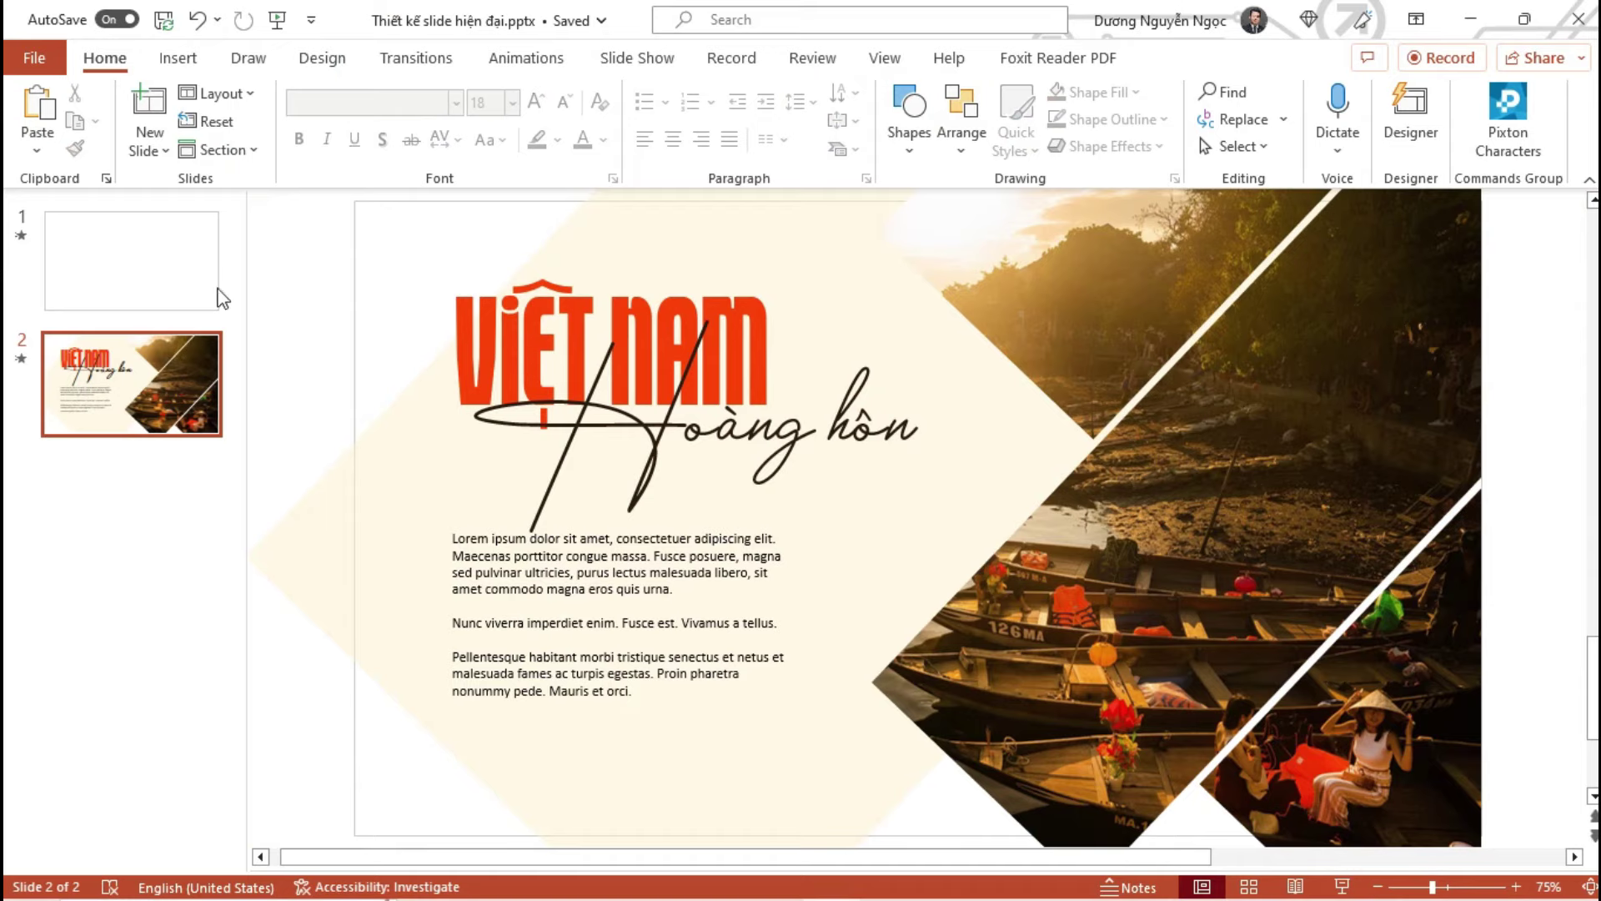
left_click(149, 149)
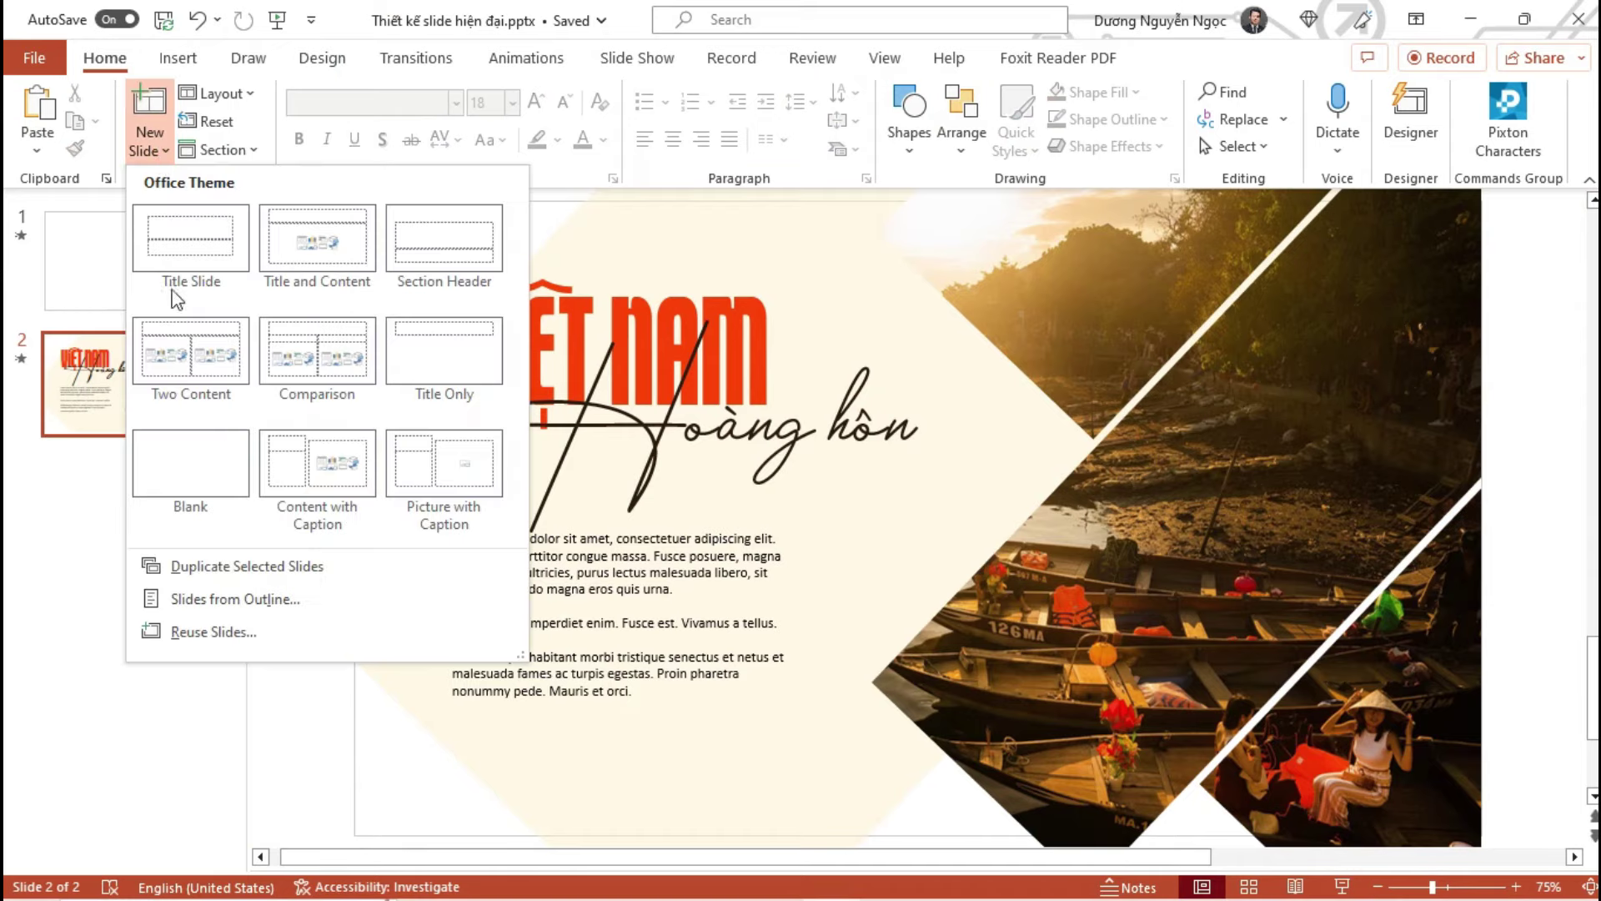
Add a Blank-layout slide 3 after the sunset slide and return to it
left_click(214, 473)
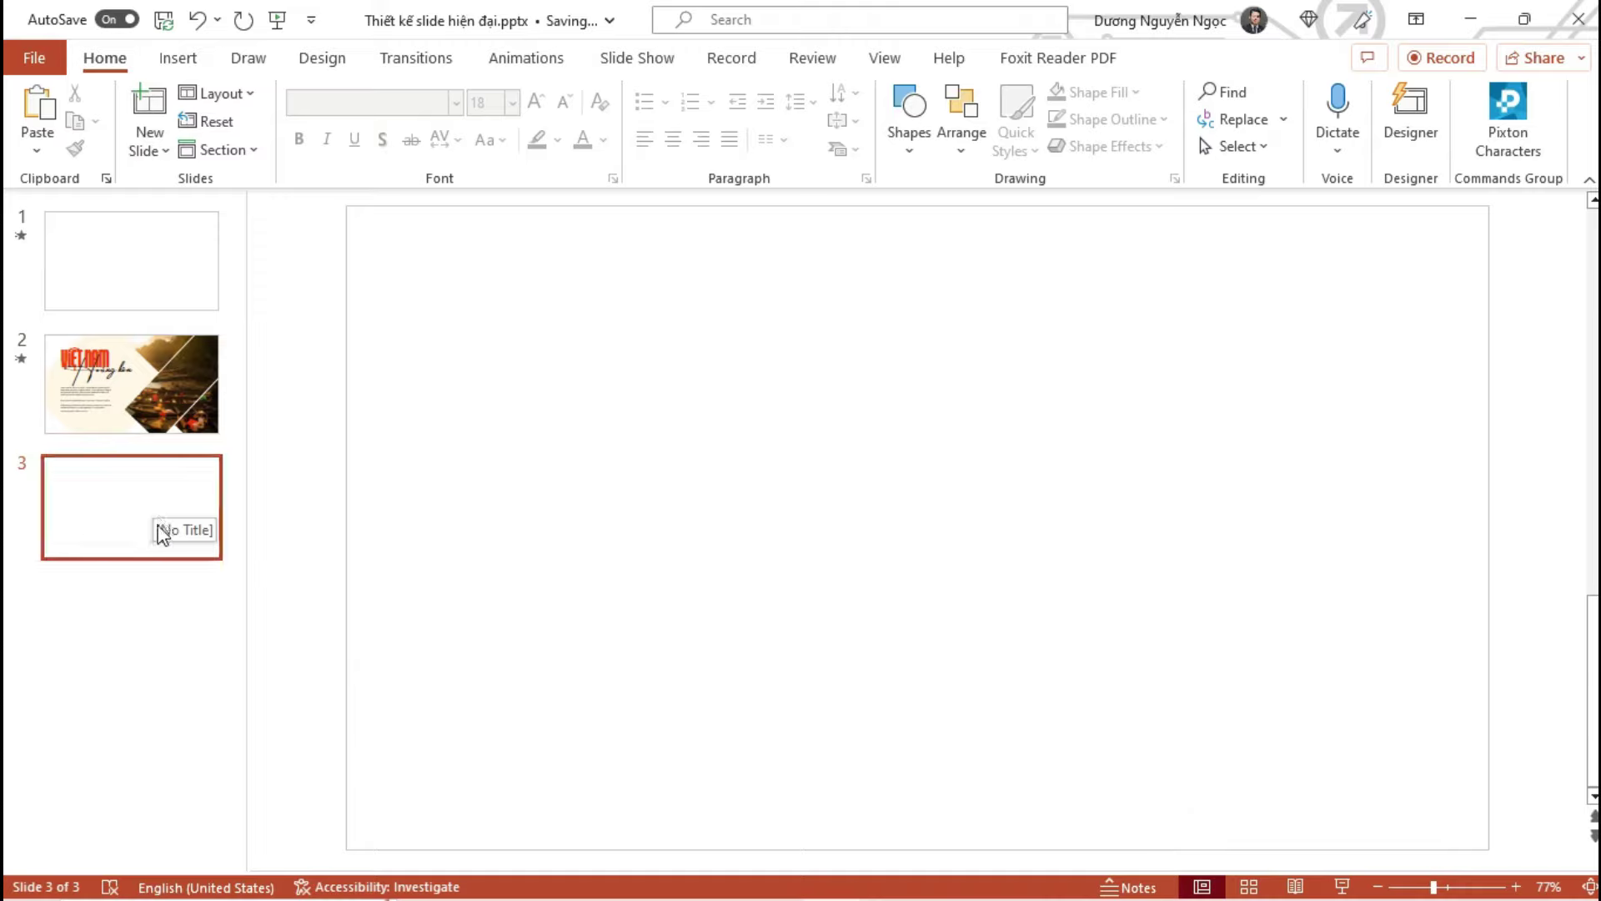
left_click(184, 411)
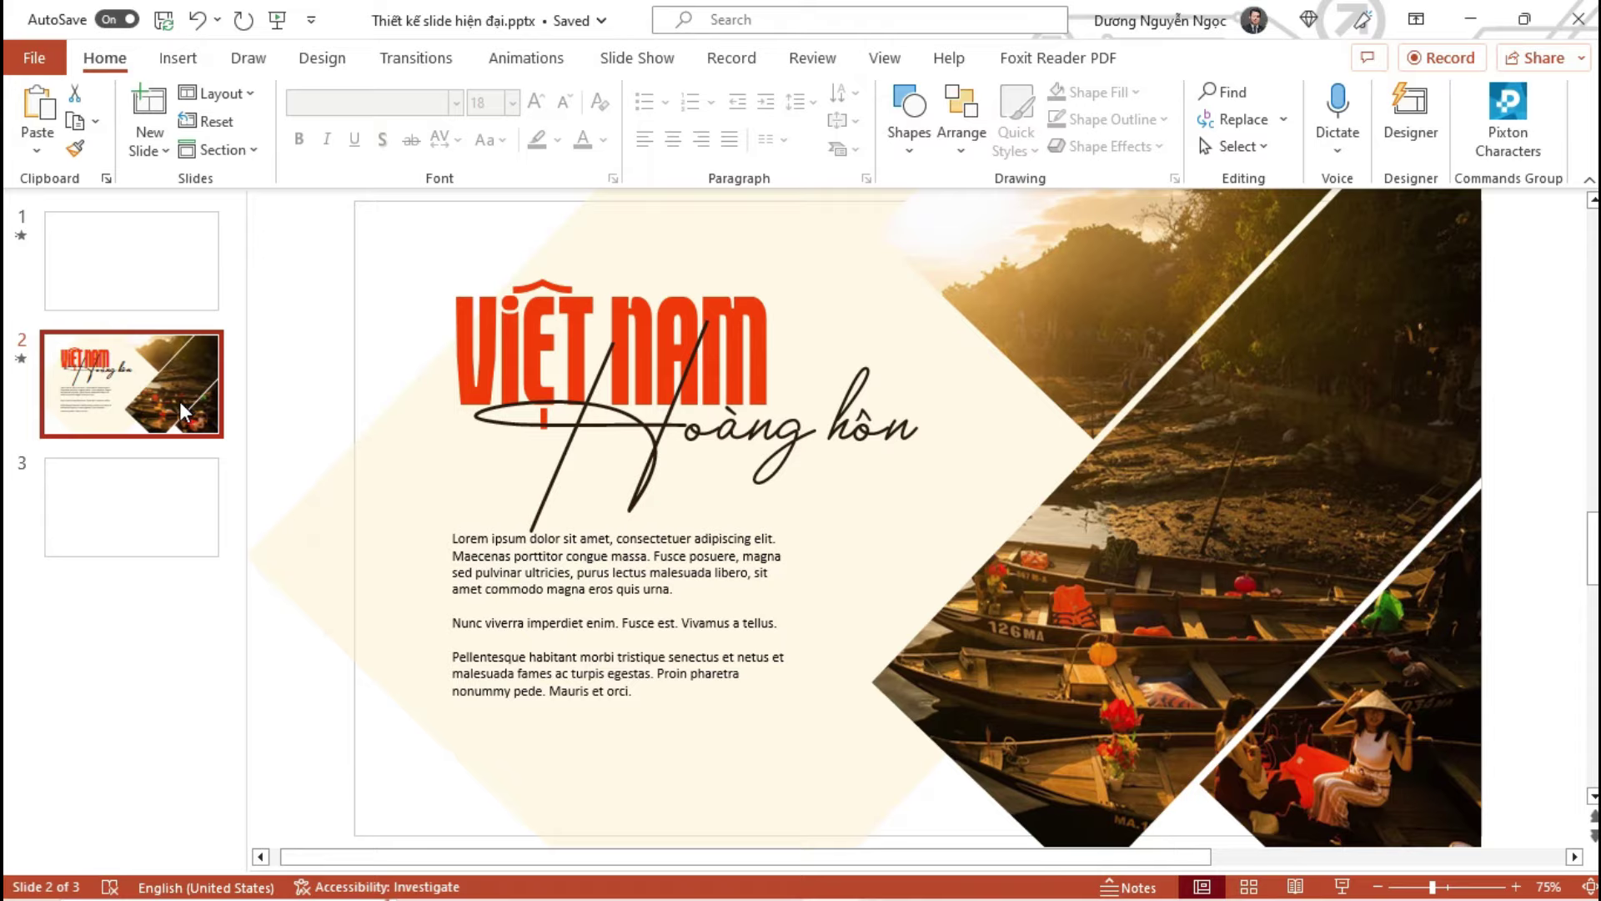
left_click(109, 513)
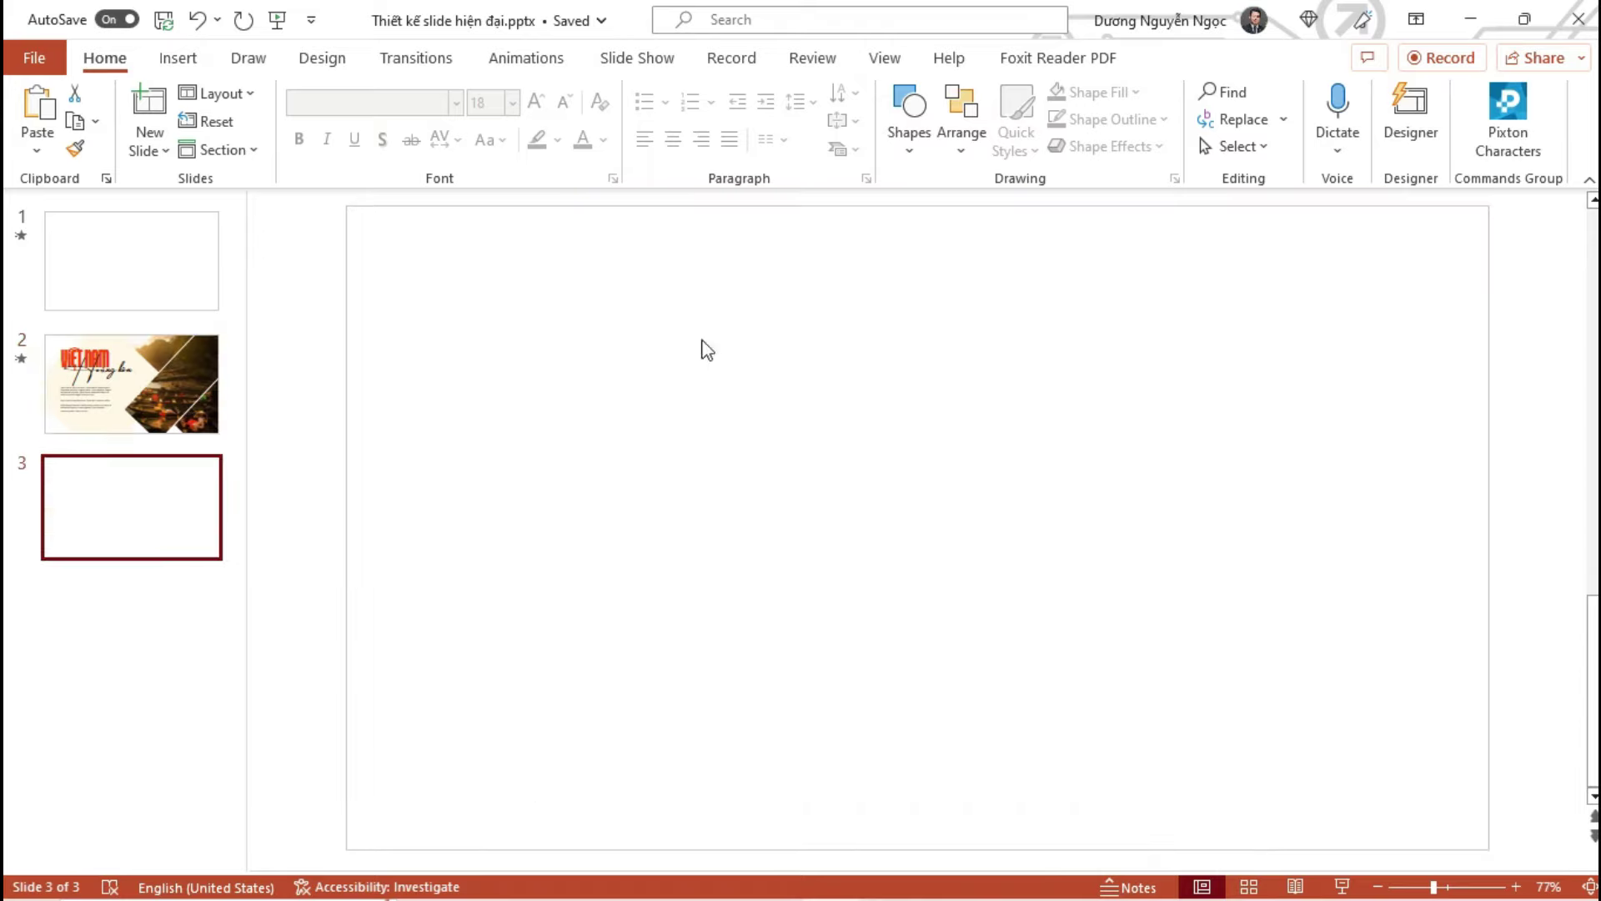
Draw a blue rectangle, widen it leftward, tilt it steeply and shift it past the top-right edge
left_click(915, 162)
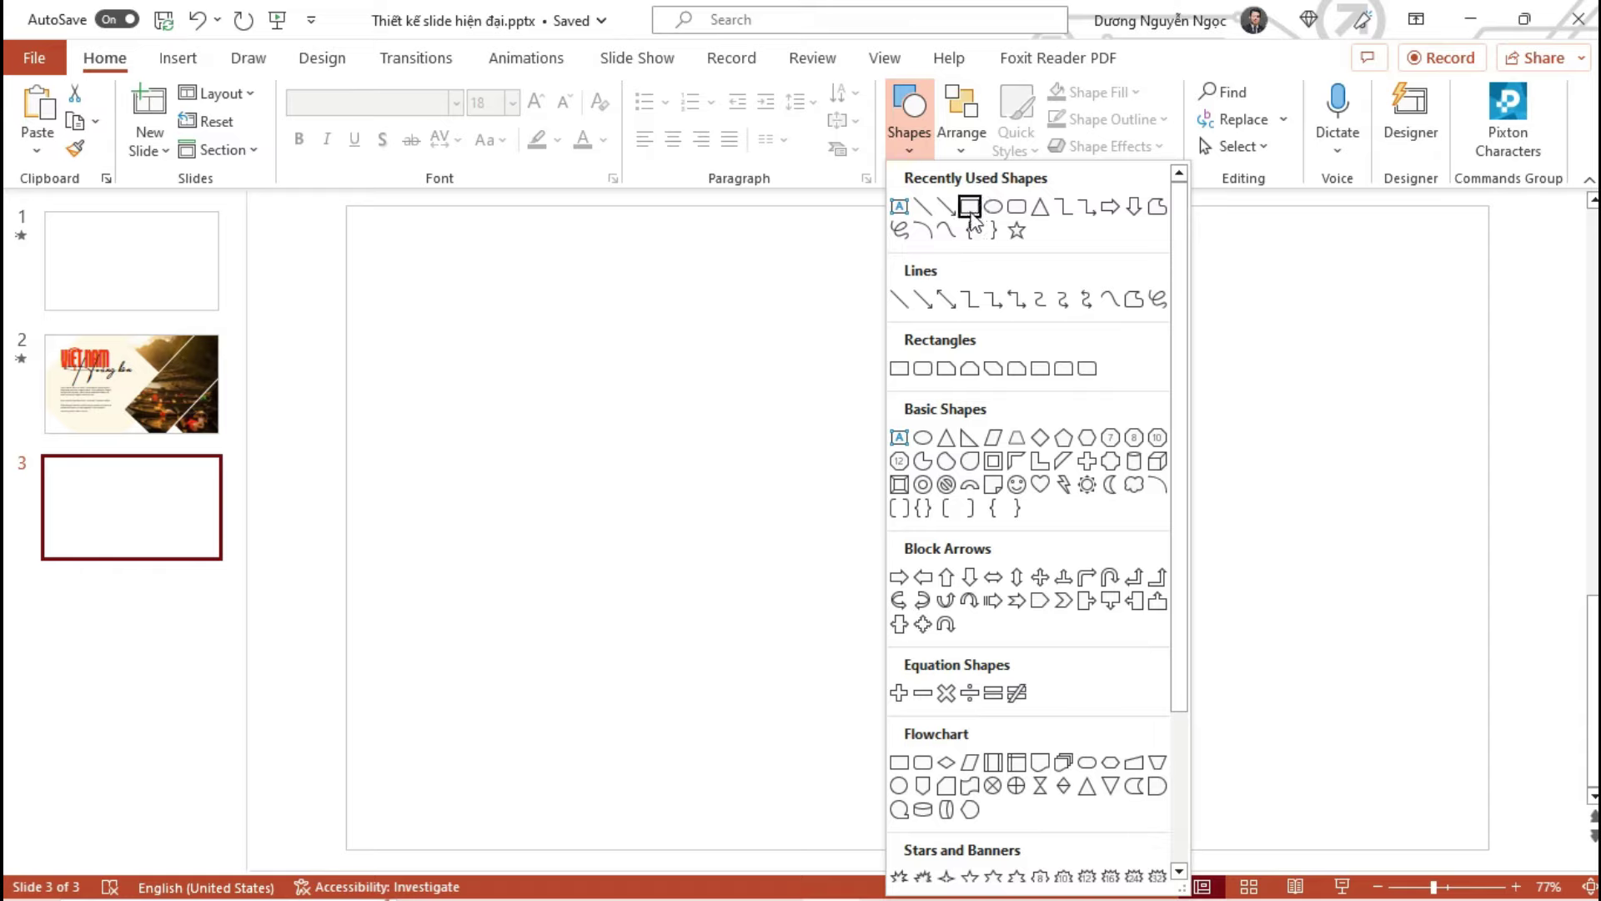
left_click(969, 207)
mouse_move(875, 275)
left_mouse_down()
mouse_move(1023, 406)
mouse_move(1555, 616)
left_mouse_up()
scroll(1114, 593, "down", 3, "ctrl")
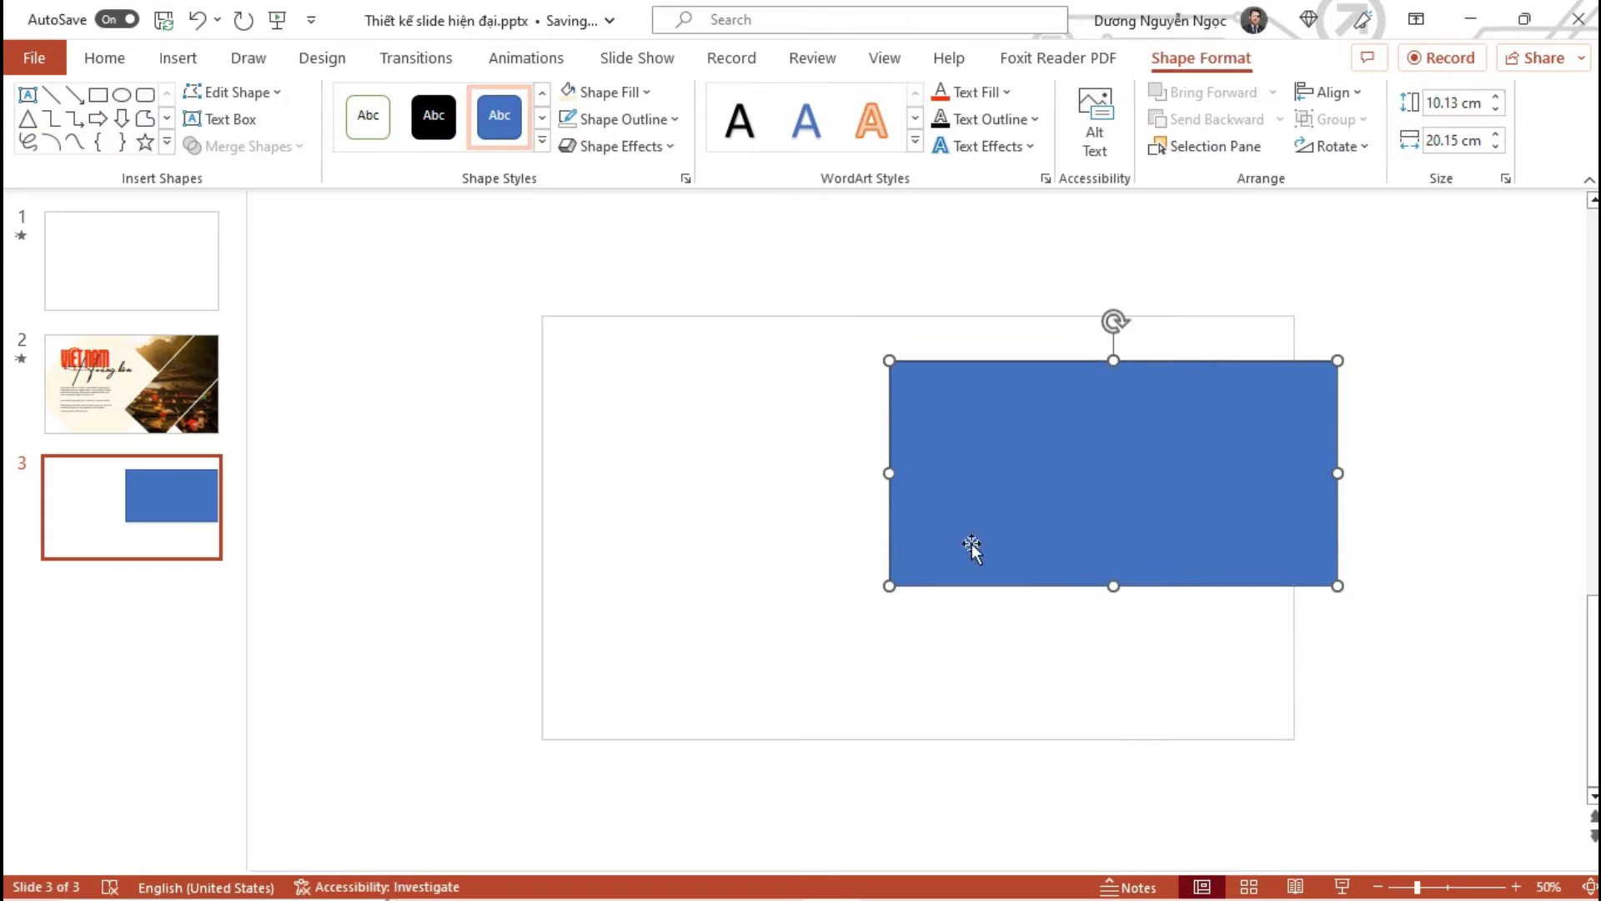
left_click_drag(890, 473, 722, 480)
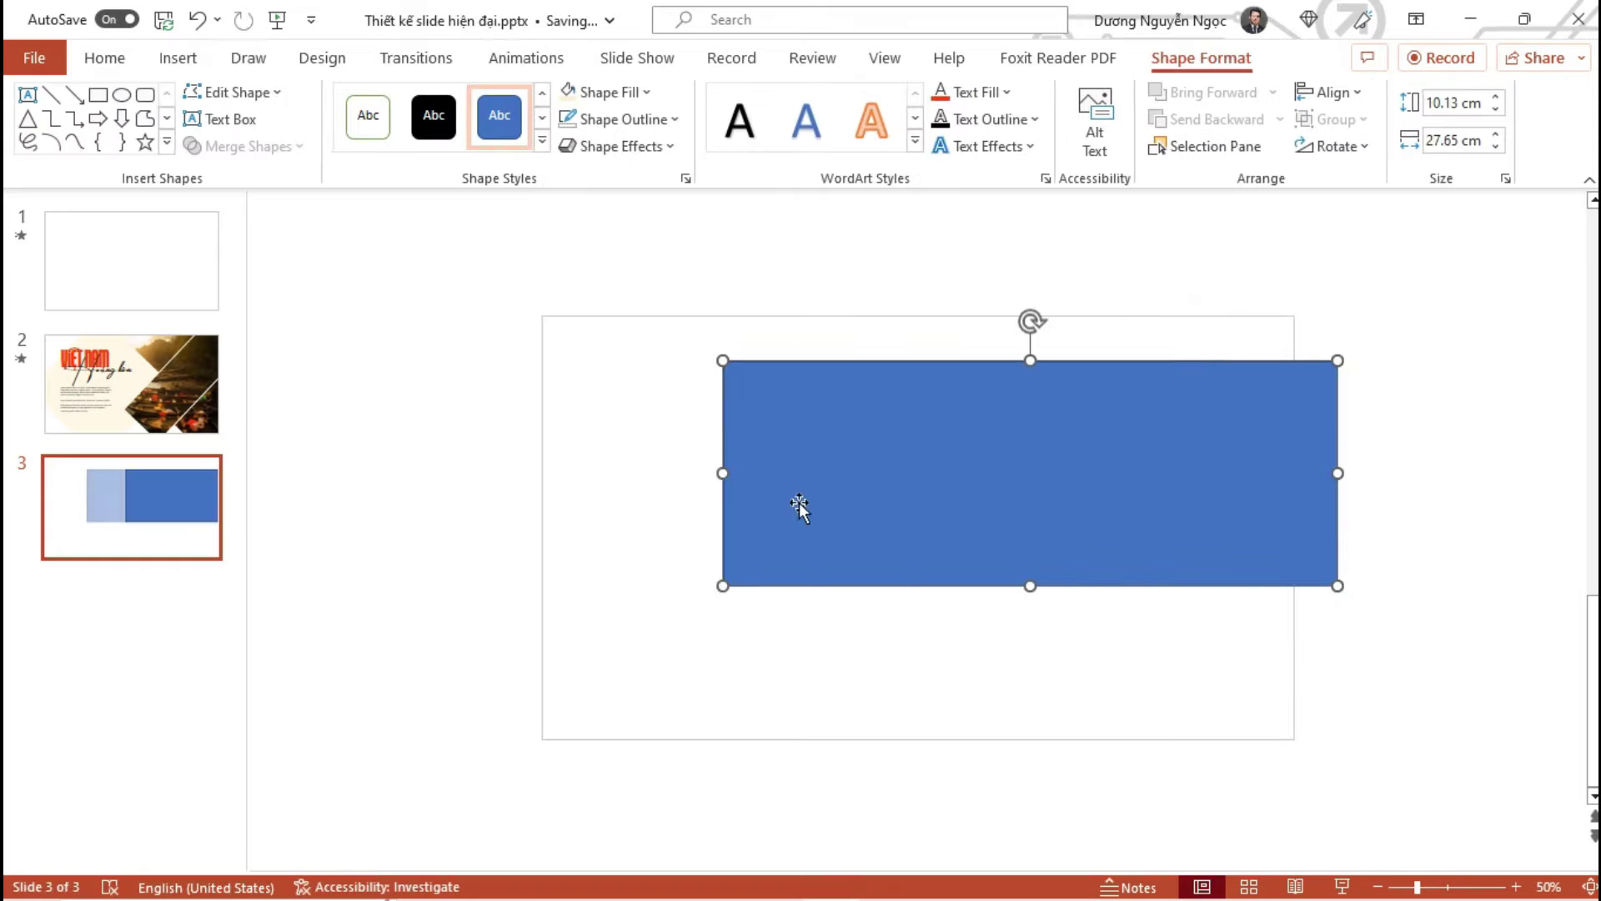
mouse_move(1031, 321)
left_mouse_down()
mouse_move(885, 342)
mouse_move(883, 370)
left_mouse_up()
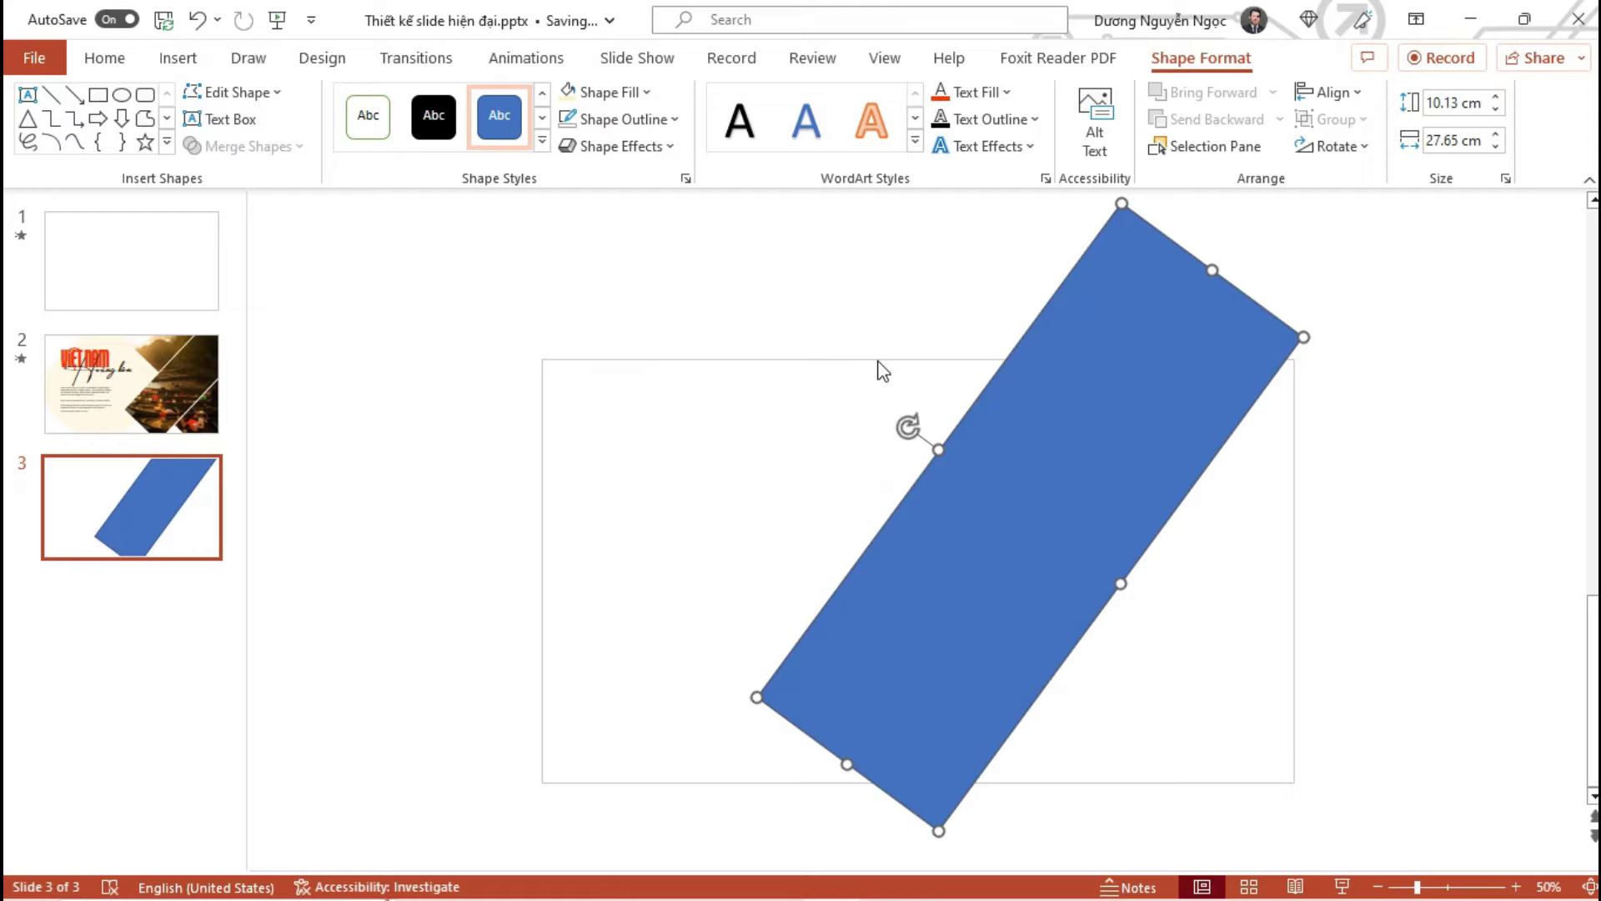
left_click_drag(990, 557, 1102, 555)
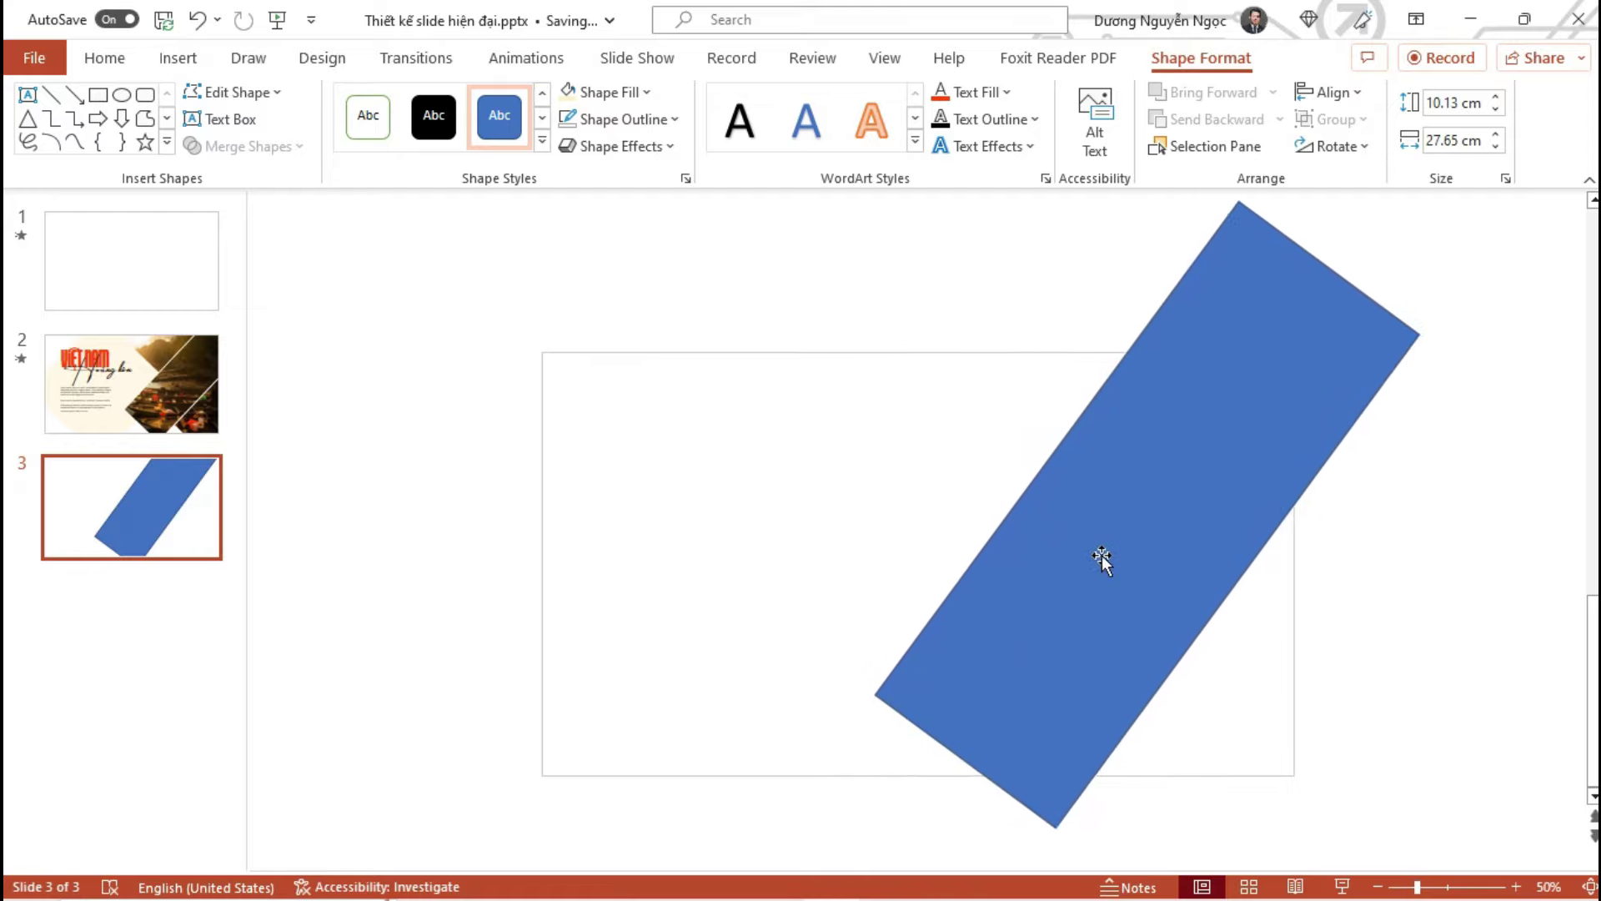
left_click_drag(1103, 554, 1103, 555)
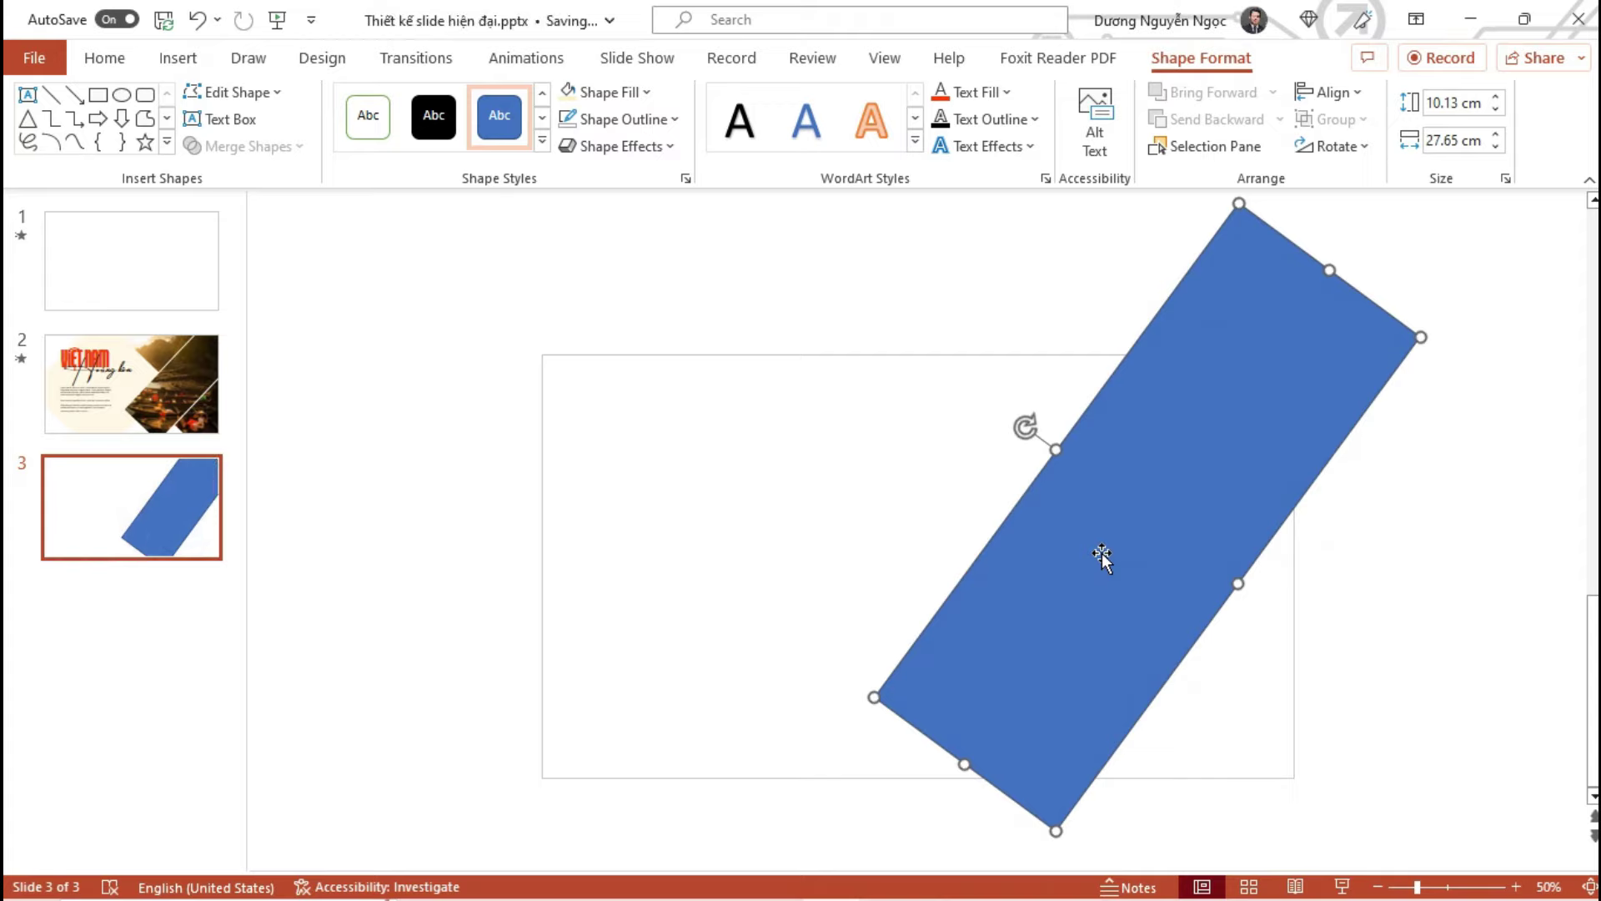
left_click_drag(1026, 427, 1044, 431)
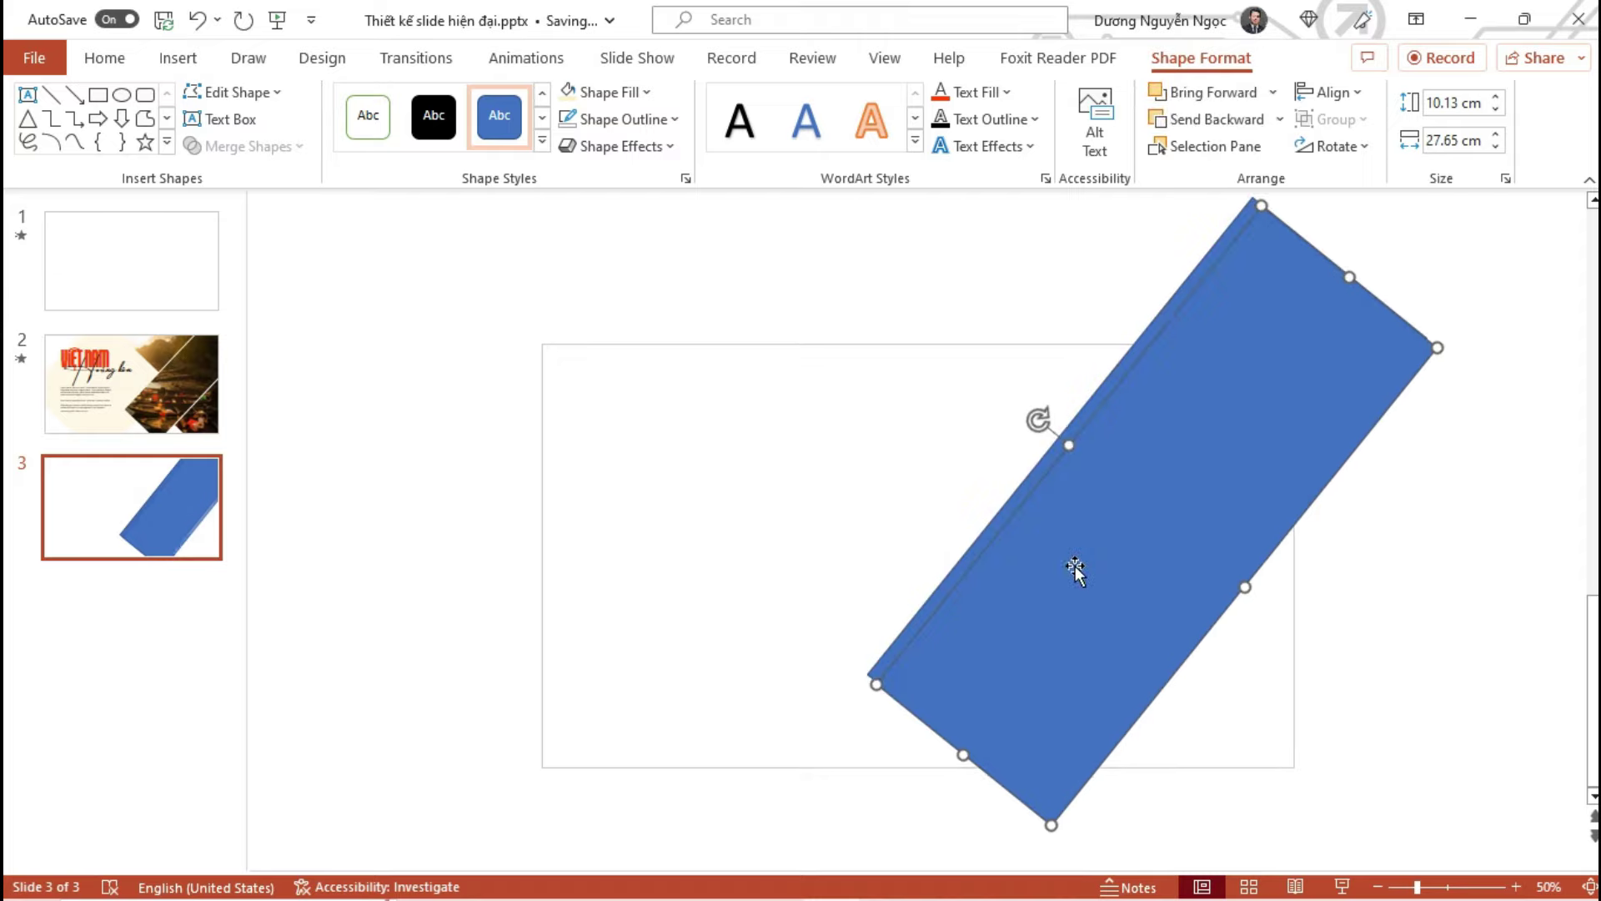
Ctrl+drag two copies of the bar, nudge them into line with thin gaps, and preview full screen
mouse_move(1061, 579)
left_mouse_down()
mouse_move(1218, 596)
mouse_move(1313, 630)
mouse_move(1219, 648)
left_mouse_up()
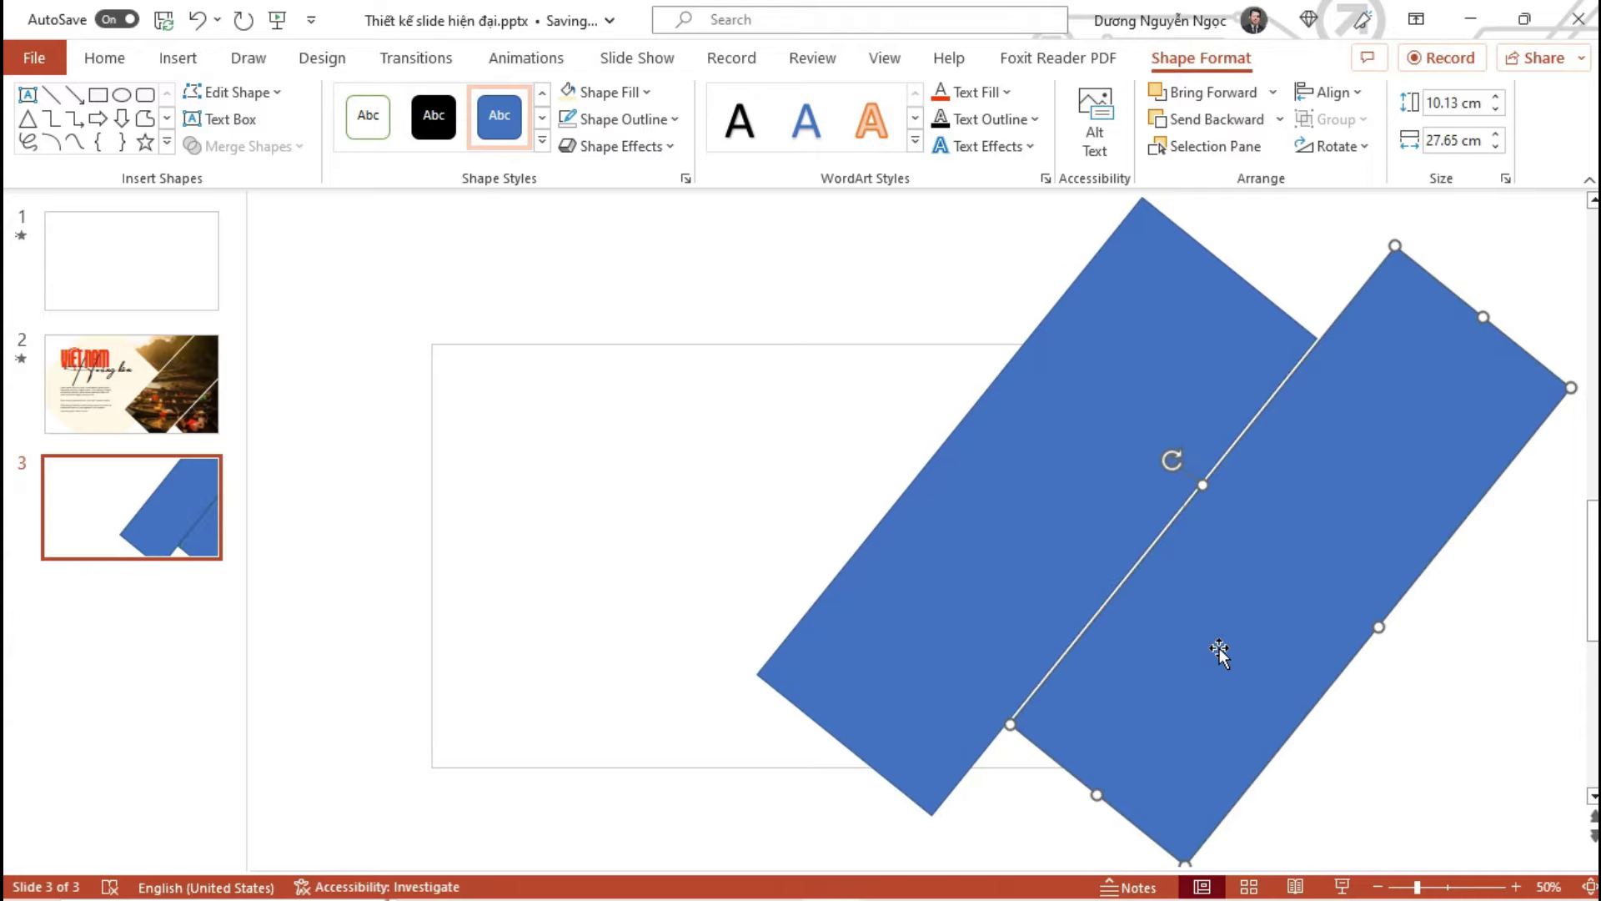
mouse_move(1219, 649)
left_mouse_down()
mouse_move(983, 536)
mouse_move(584, 398)
mouse_move(853, 458)
left_mouse_up()
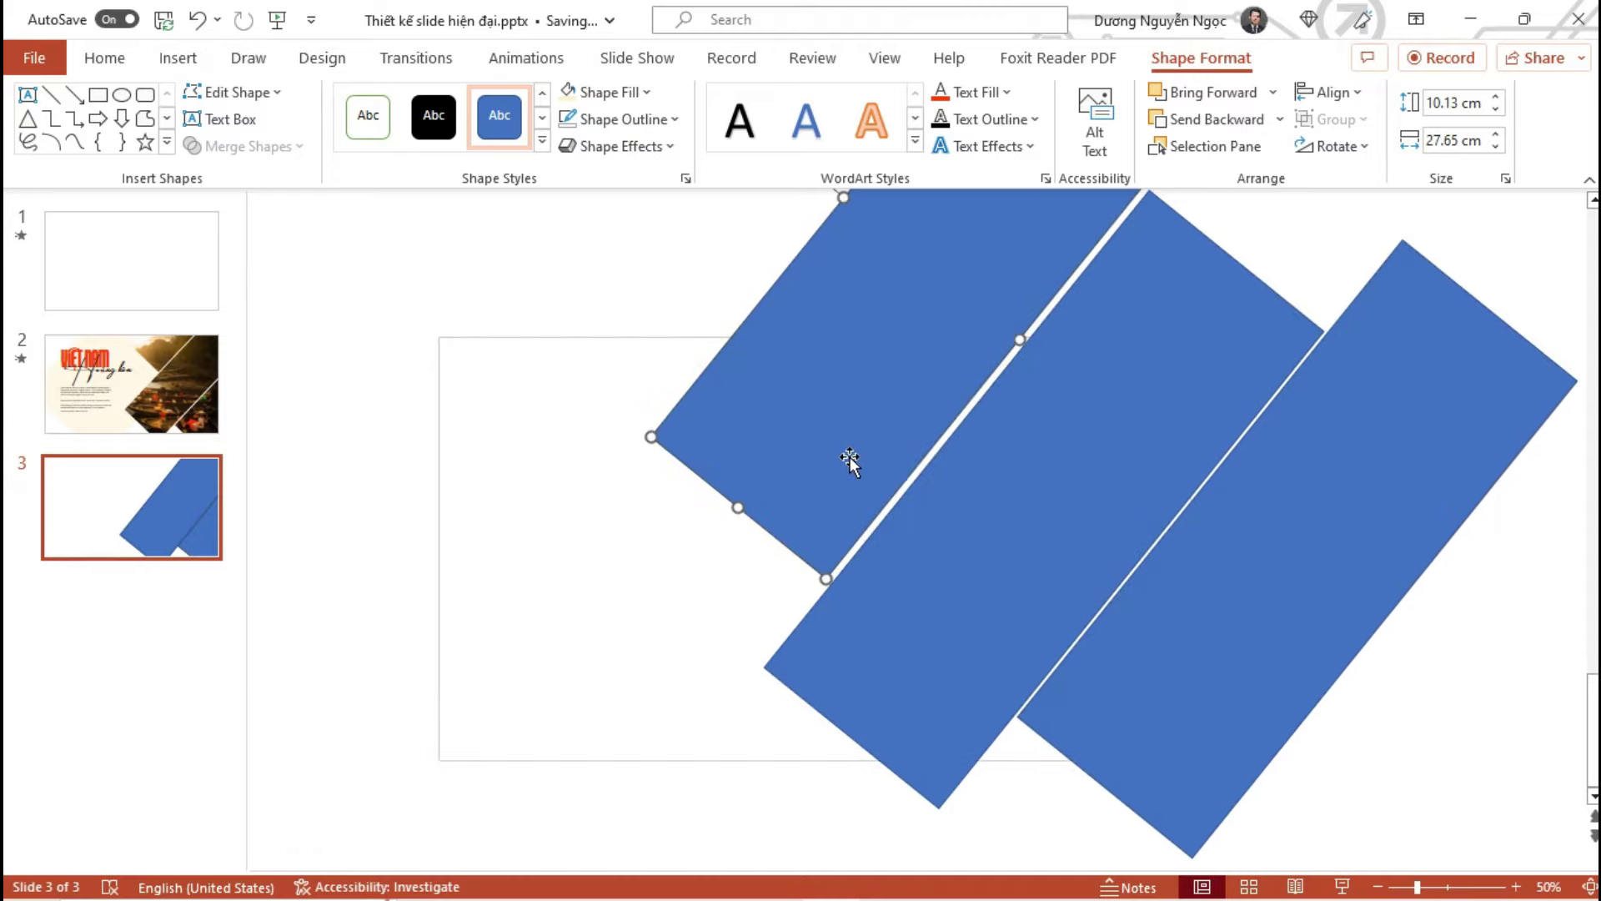
key("ctrl+Right")
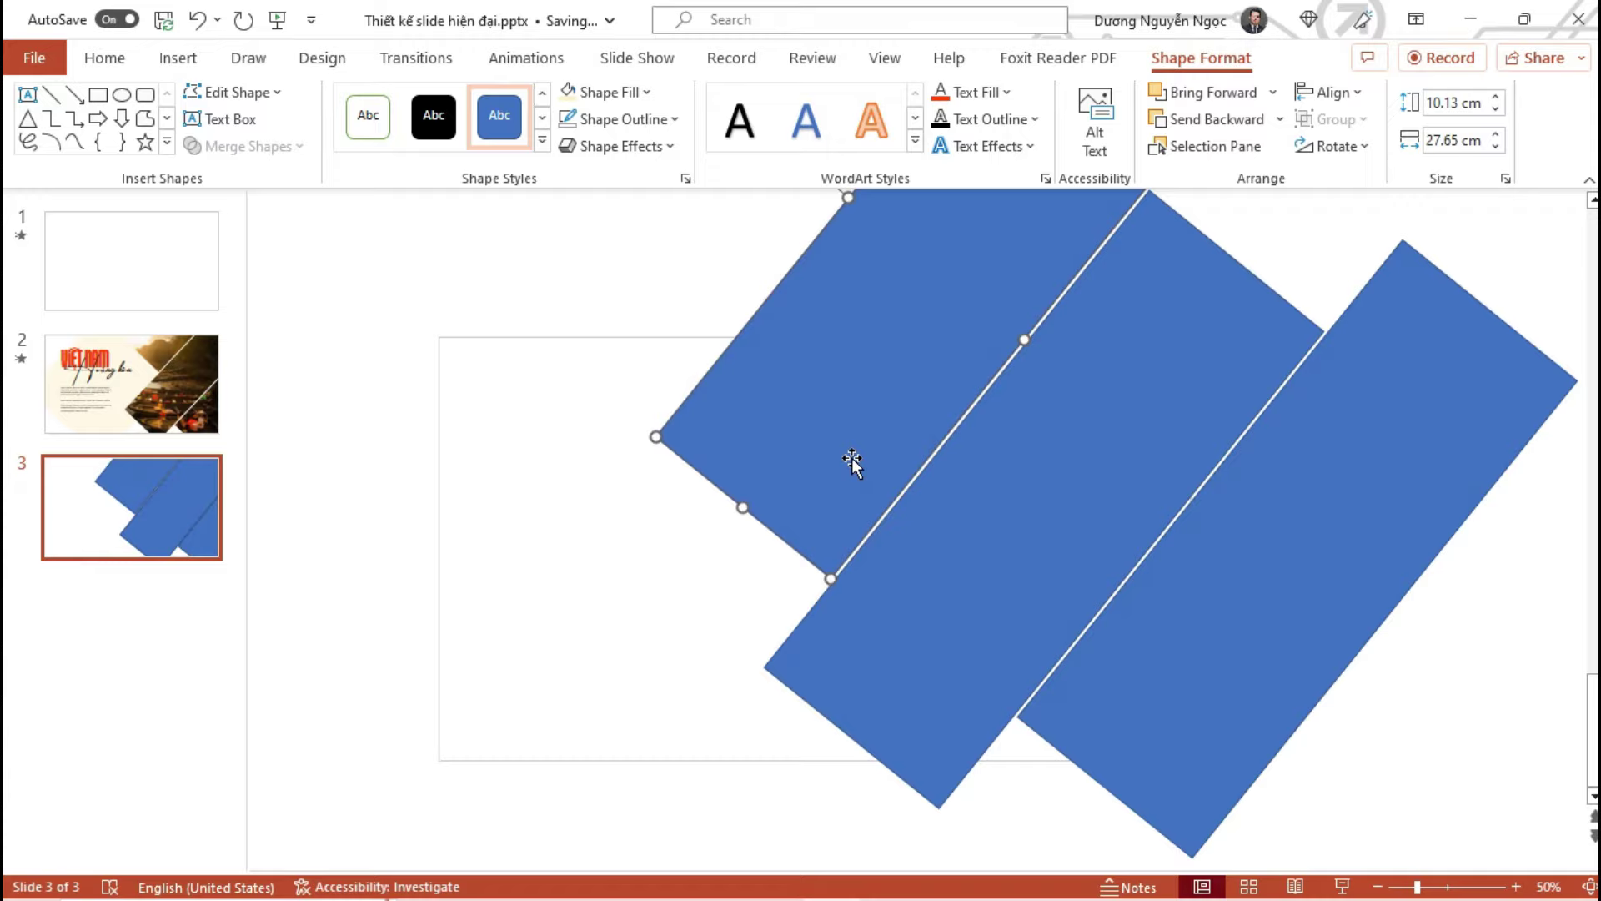
key("Up")
key("Up")
key("Up")
key("Right")
key("Right")
key("Right")
key("Right")
key("ctrl+Right")
key("ctrl+Right")
key("ctrl+Right")
key("ctrl+Right")
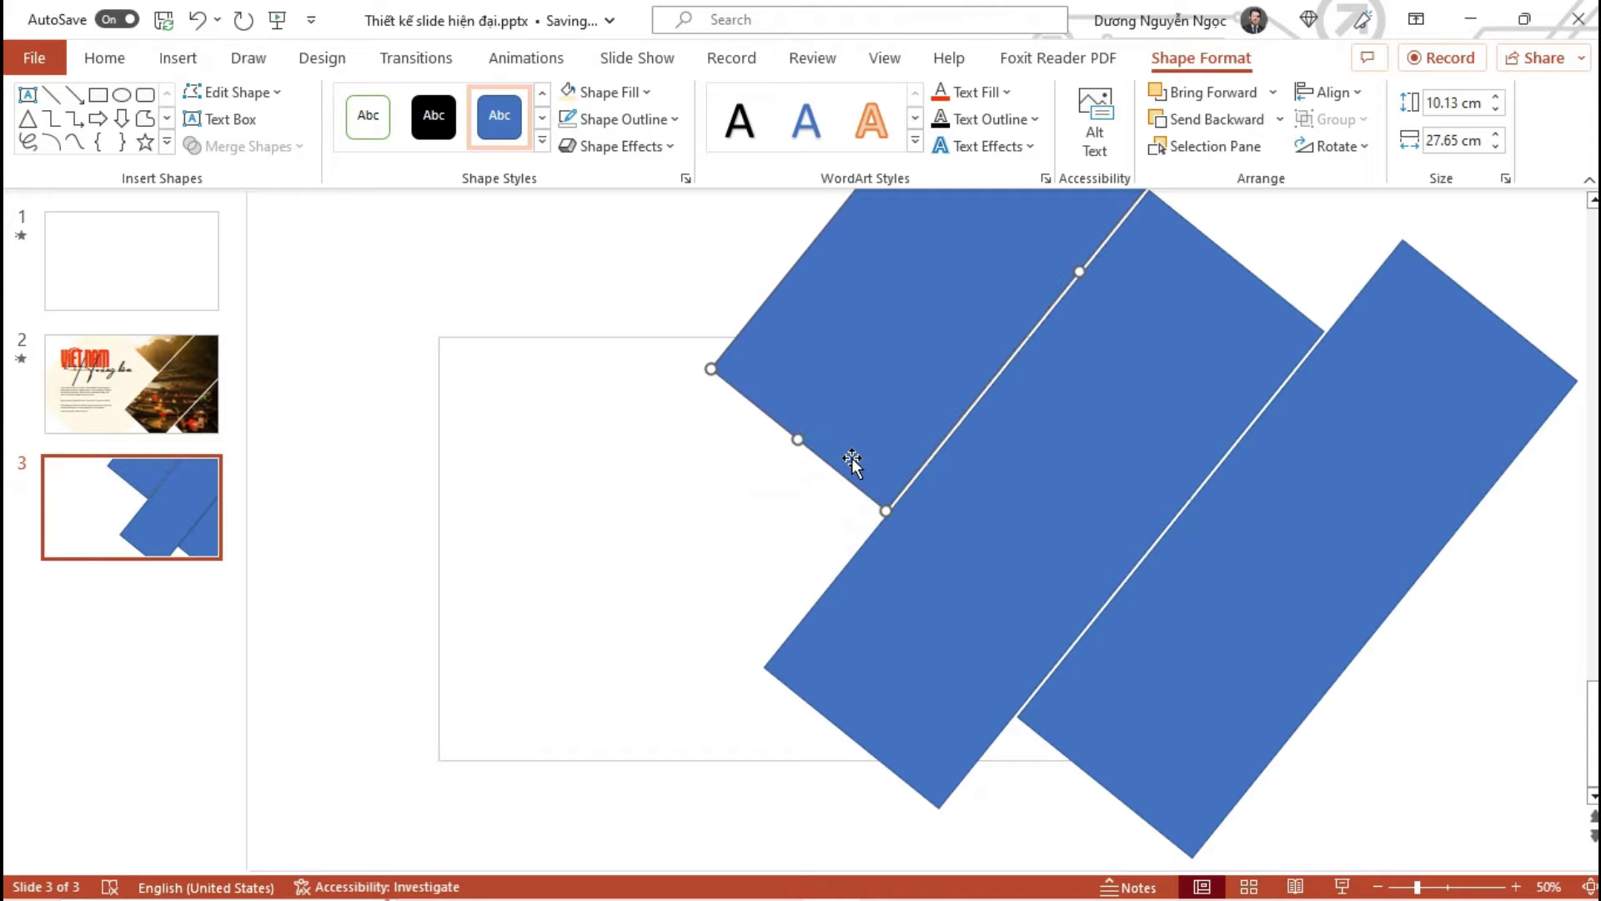
key("shift+F5")
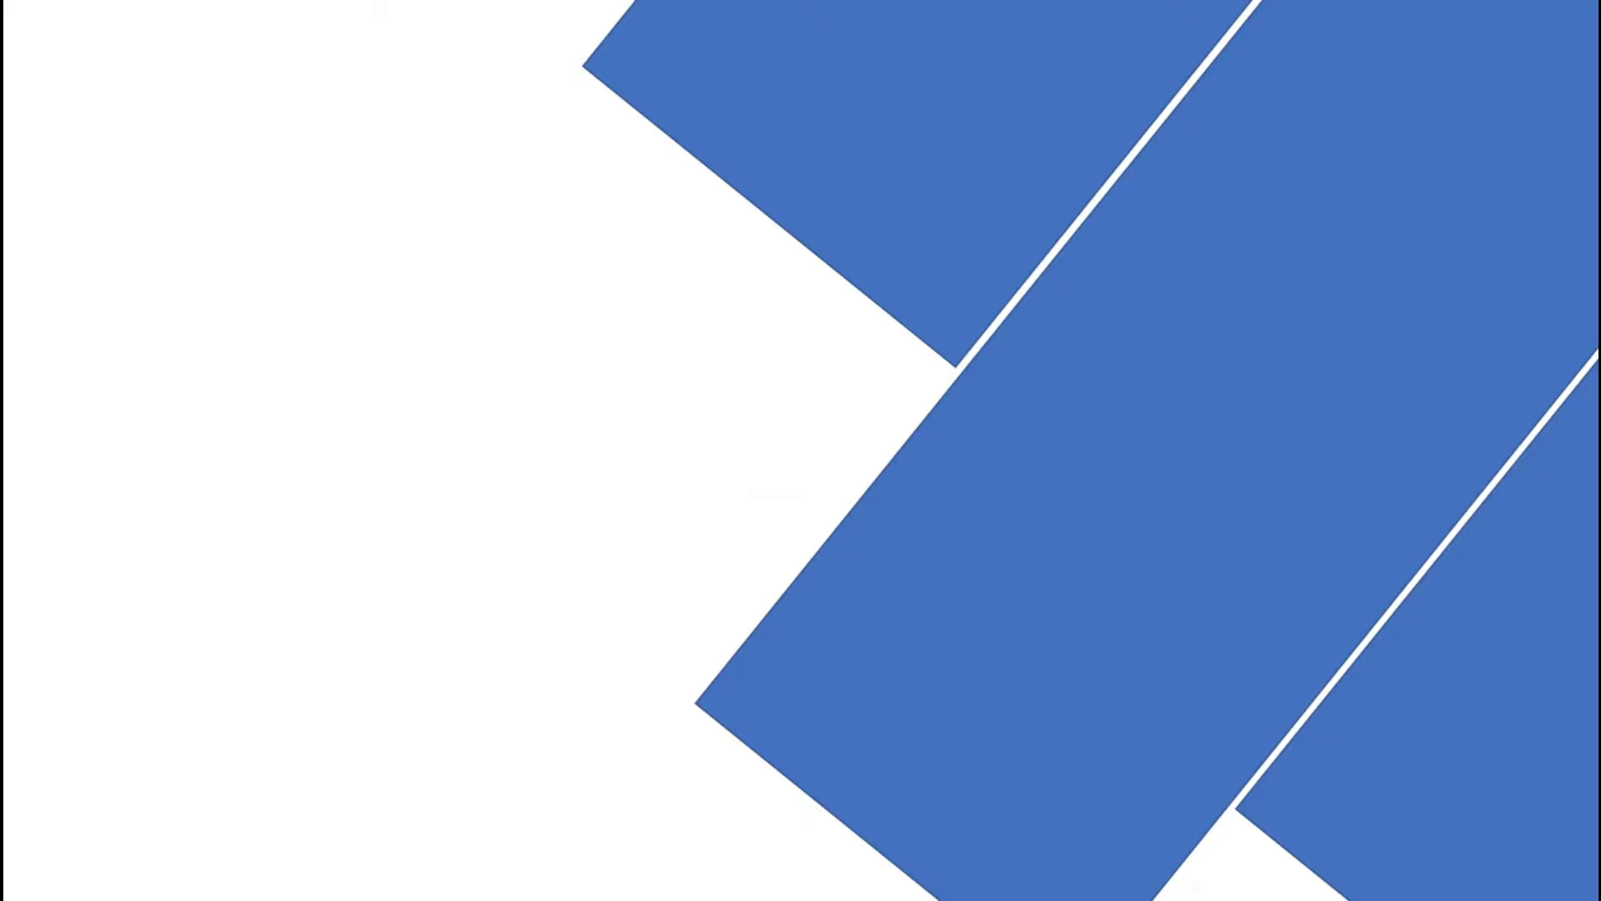
key("Escape")
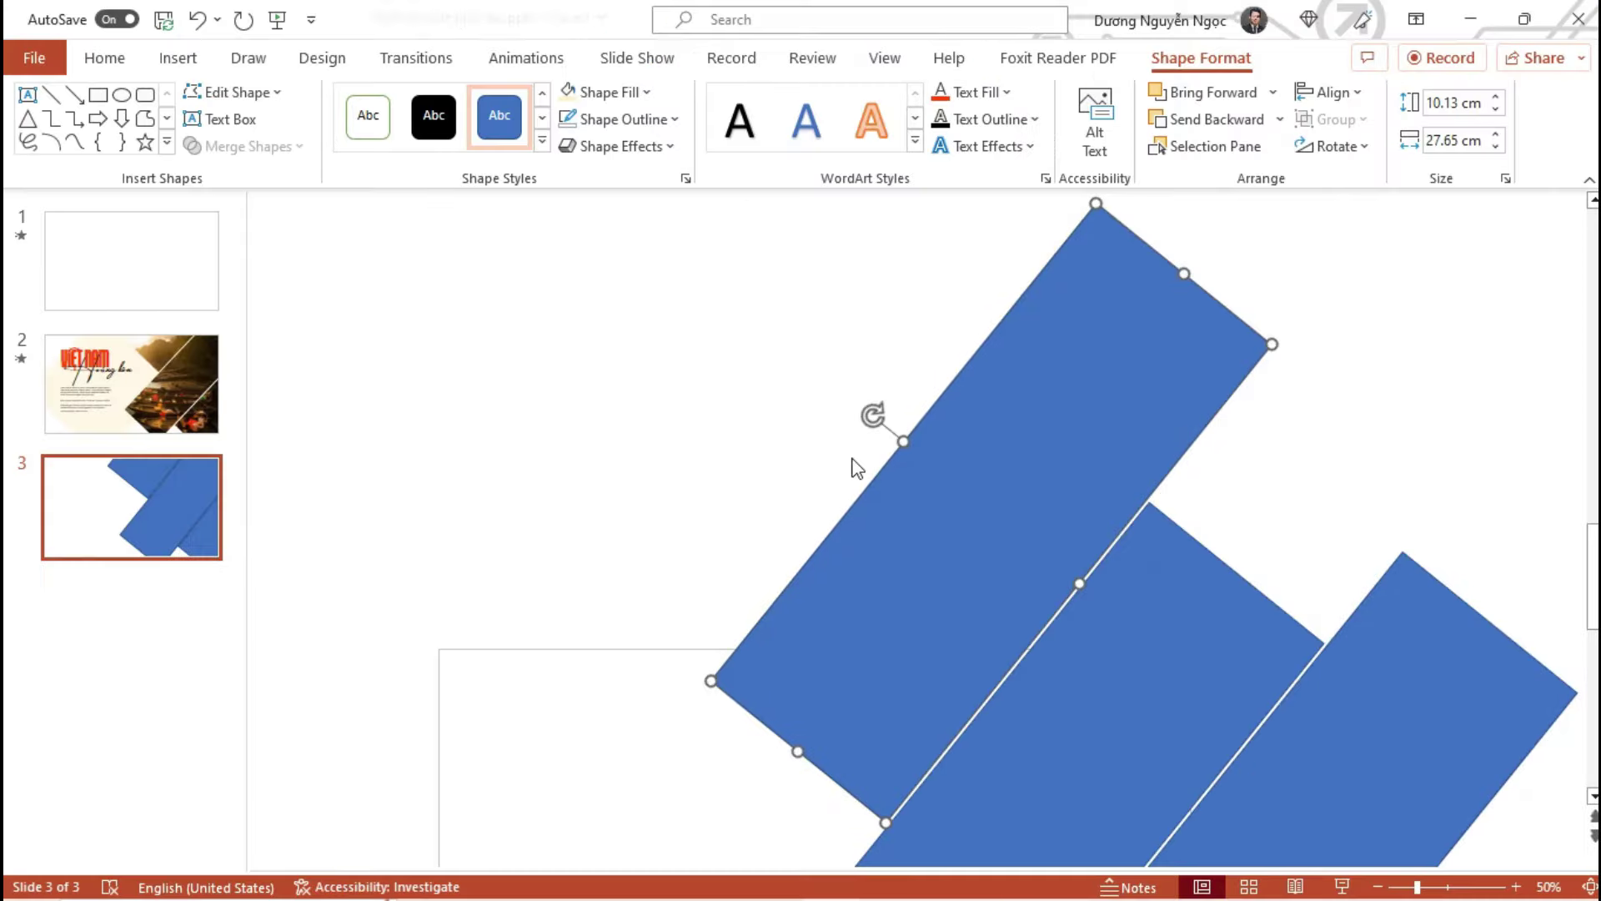
scroll(1058, 573, "down", 4)
scroll(1058, 573, "up", 2)
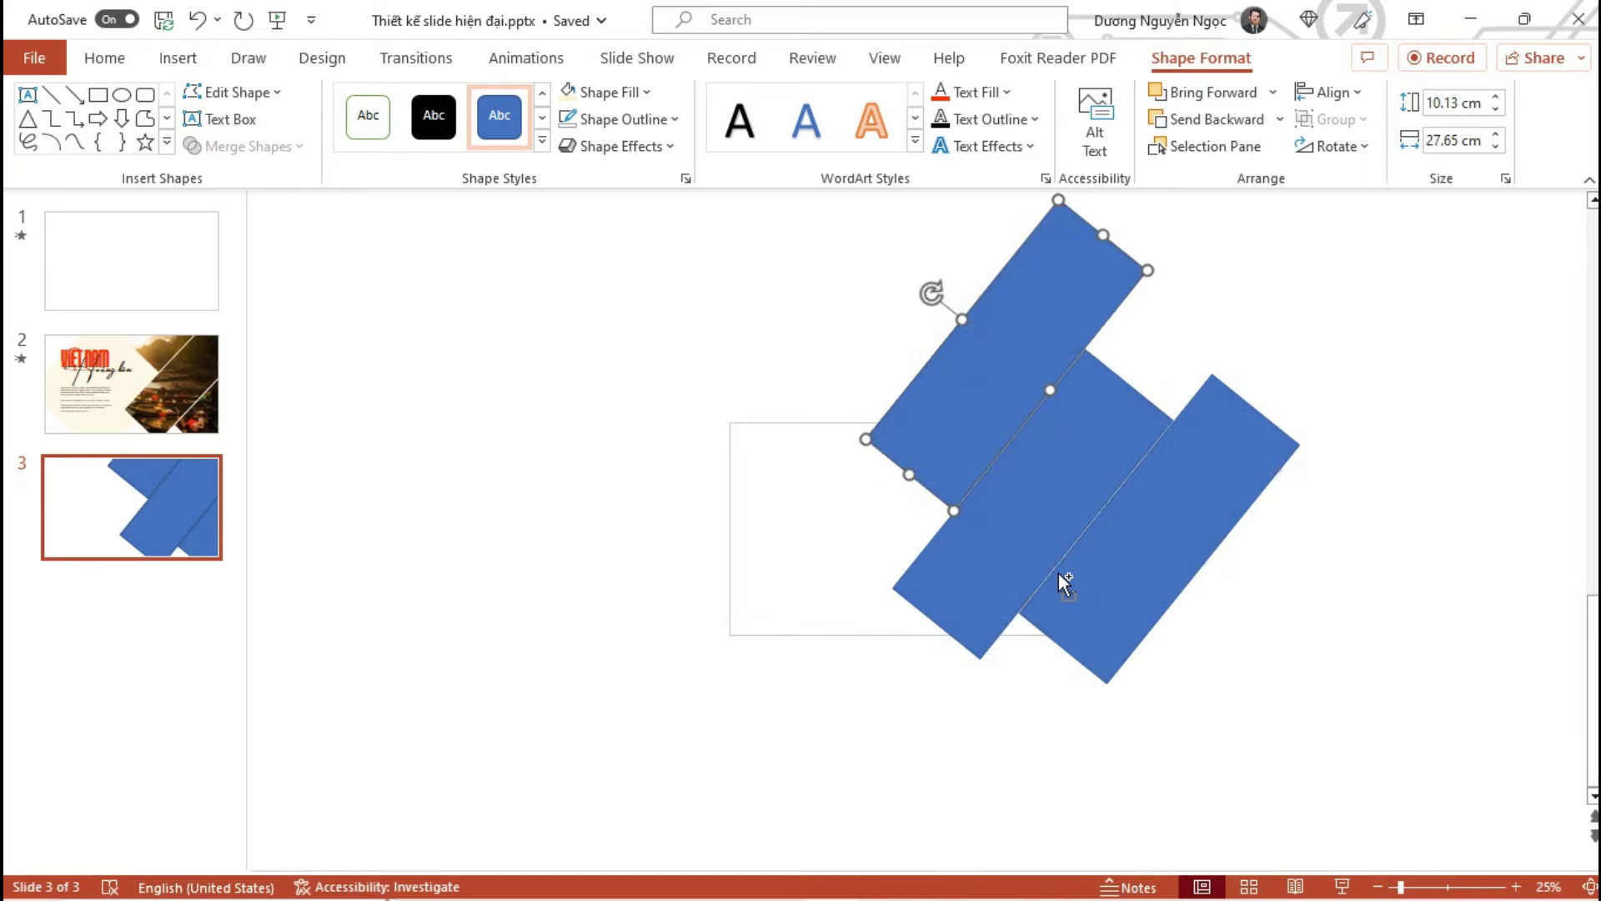
scroll(1059, 573, "up", 2)
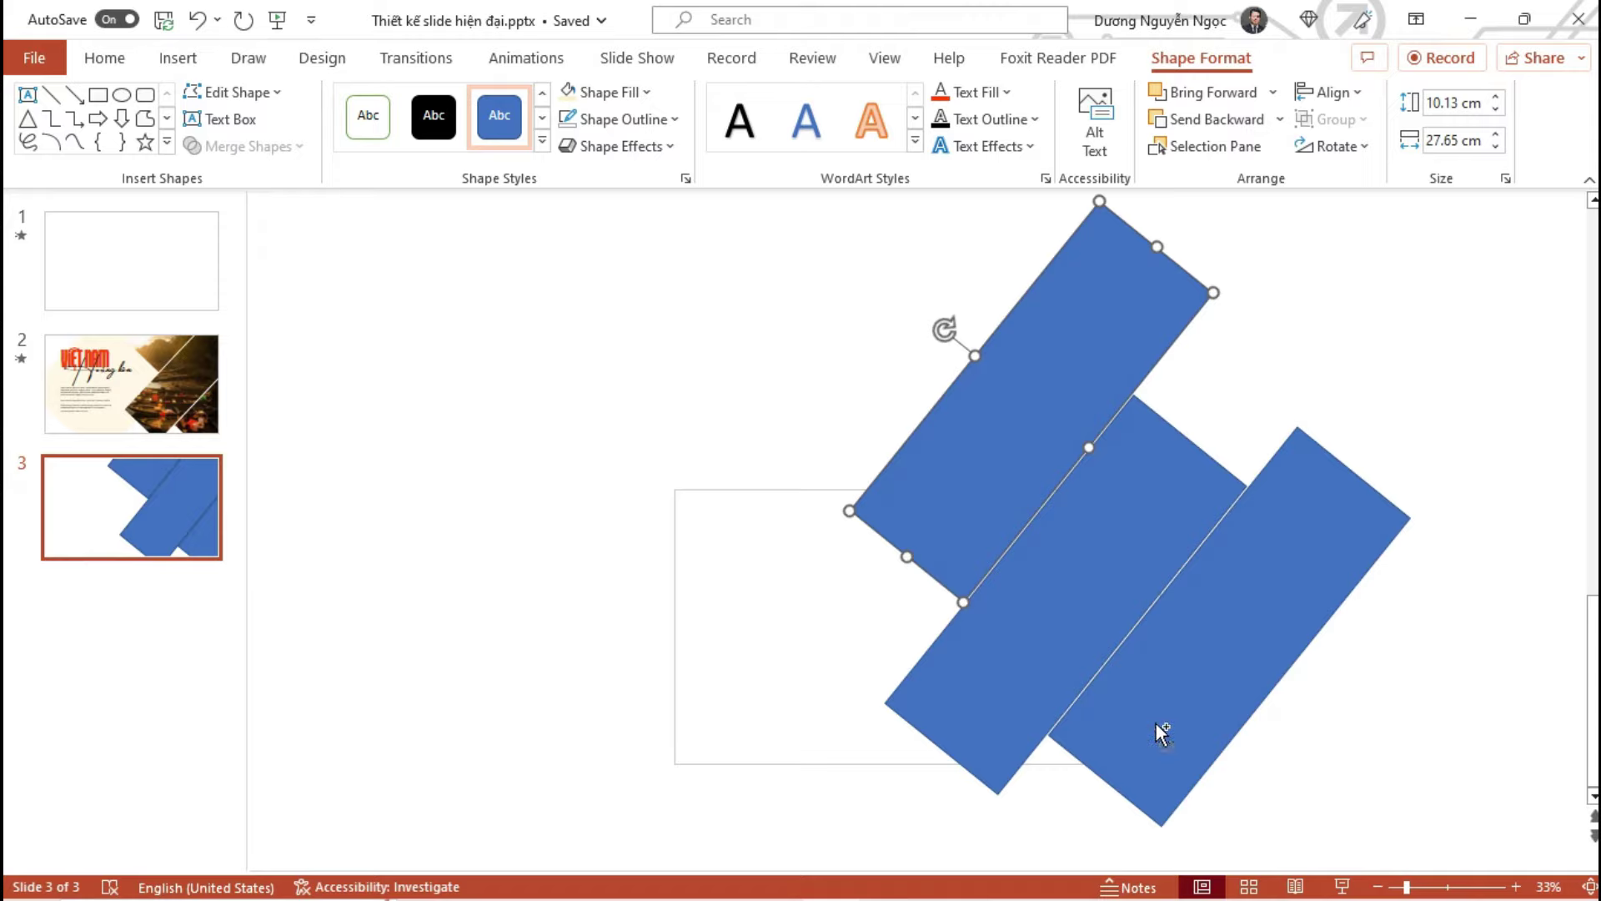
scroll(1156, 727, "up", 2)
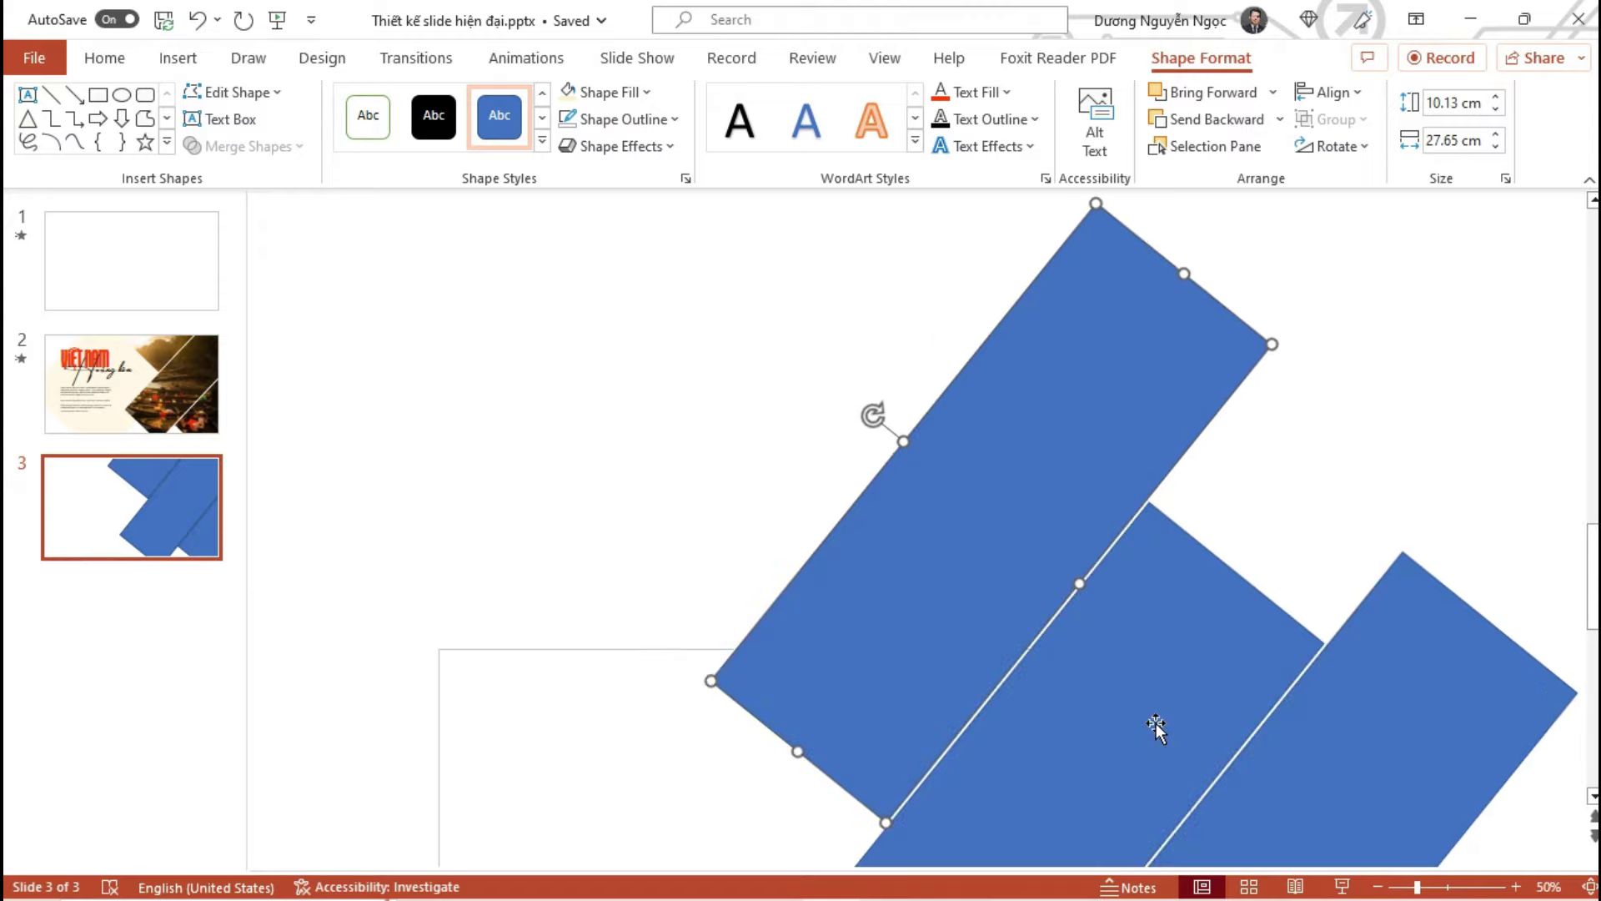
key("shift+F5")
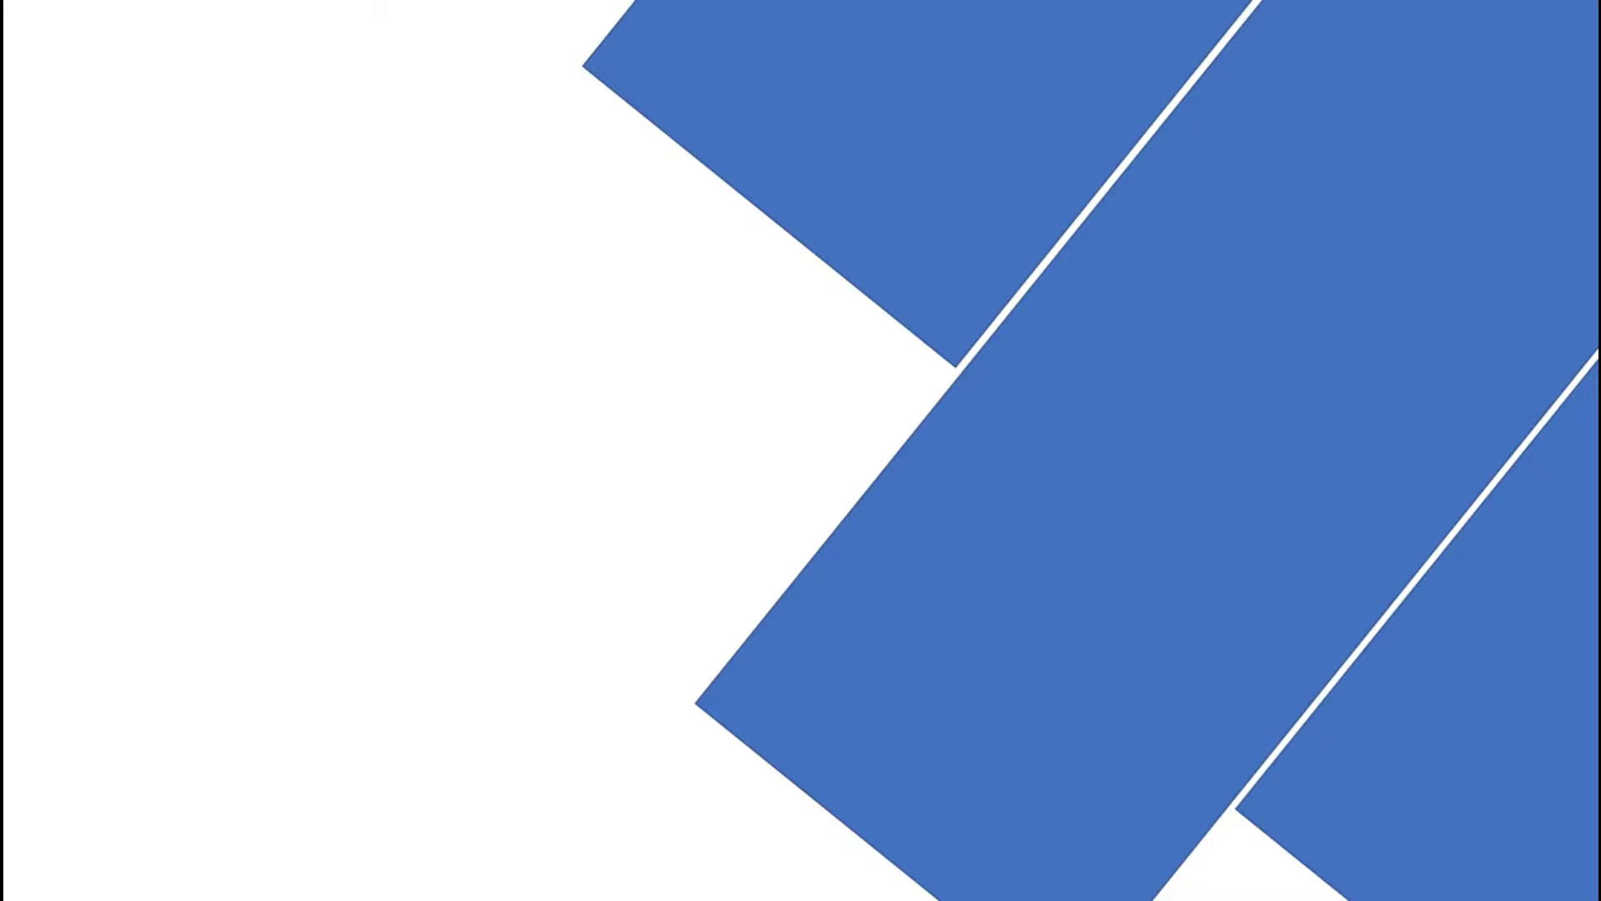
key("Escape")
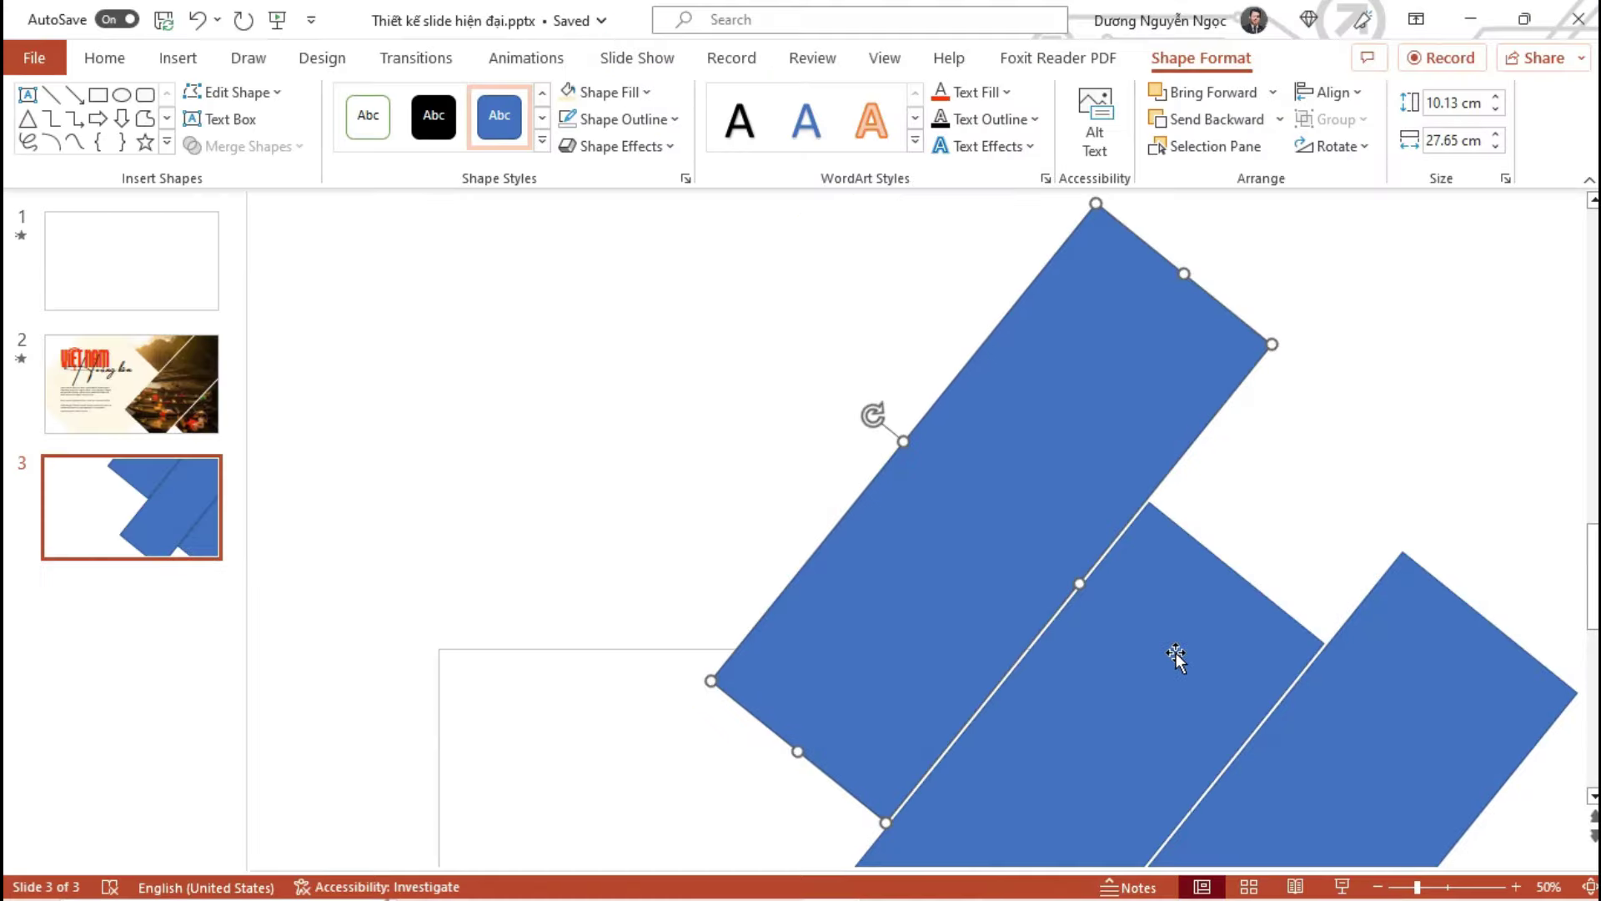
scroll(1176, 617, "down", 2)
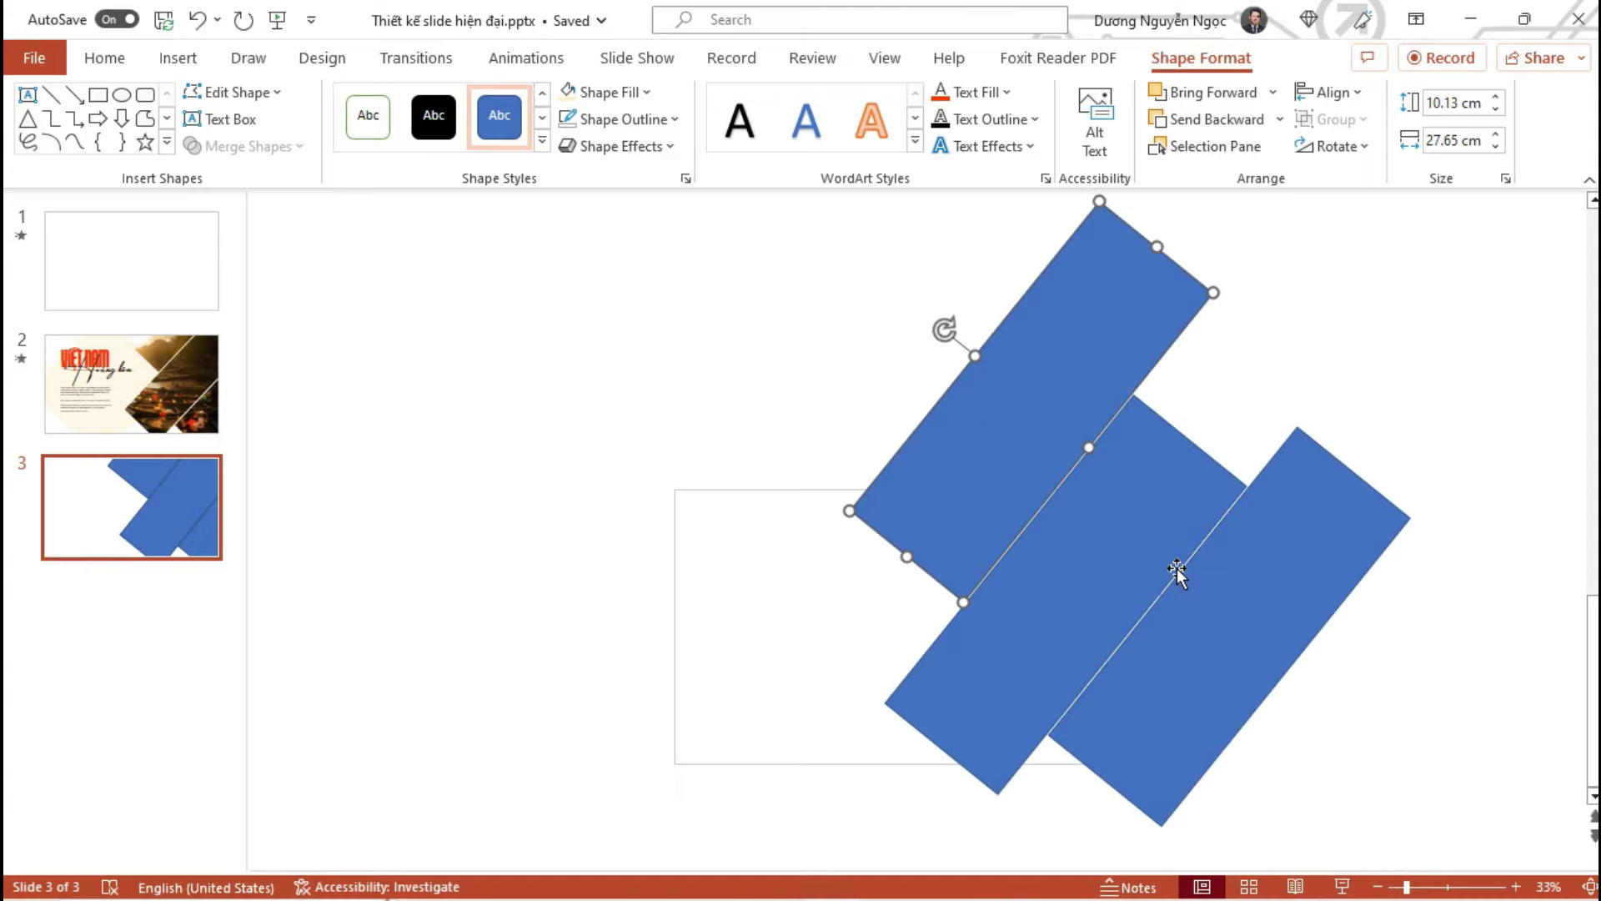
Bring a bar to the lower left and enlarge it to 18.05 × 27.65 cm
left_click(1124, 572, "shift")
left_click(1243, 615, "shift")
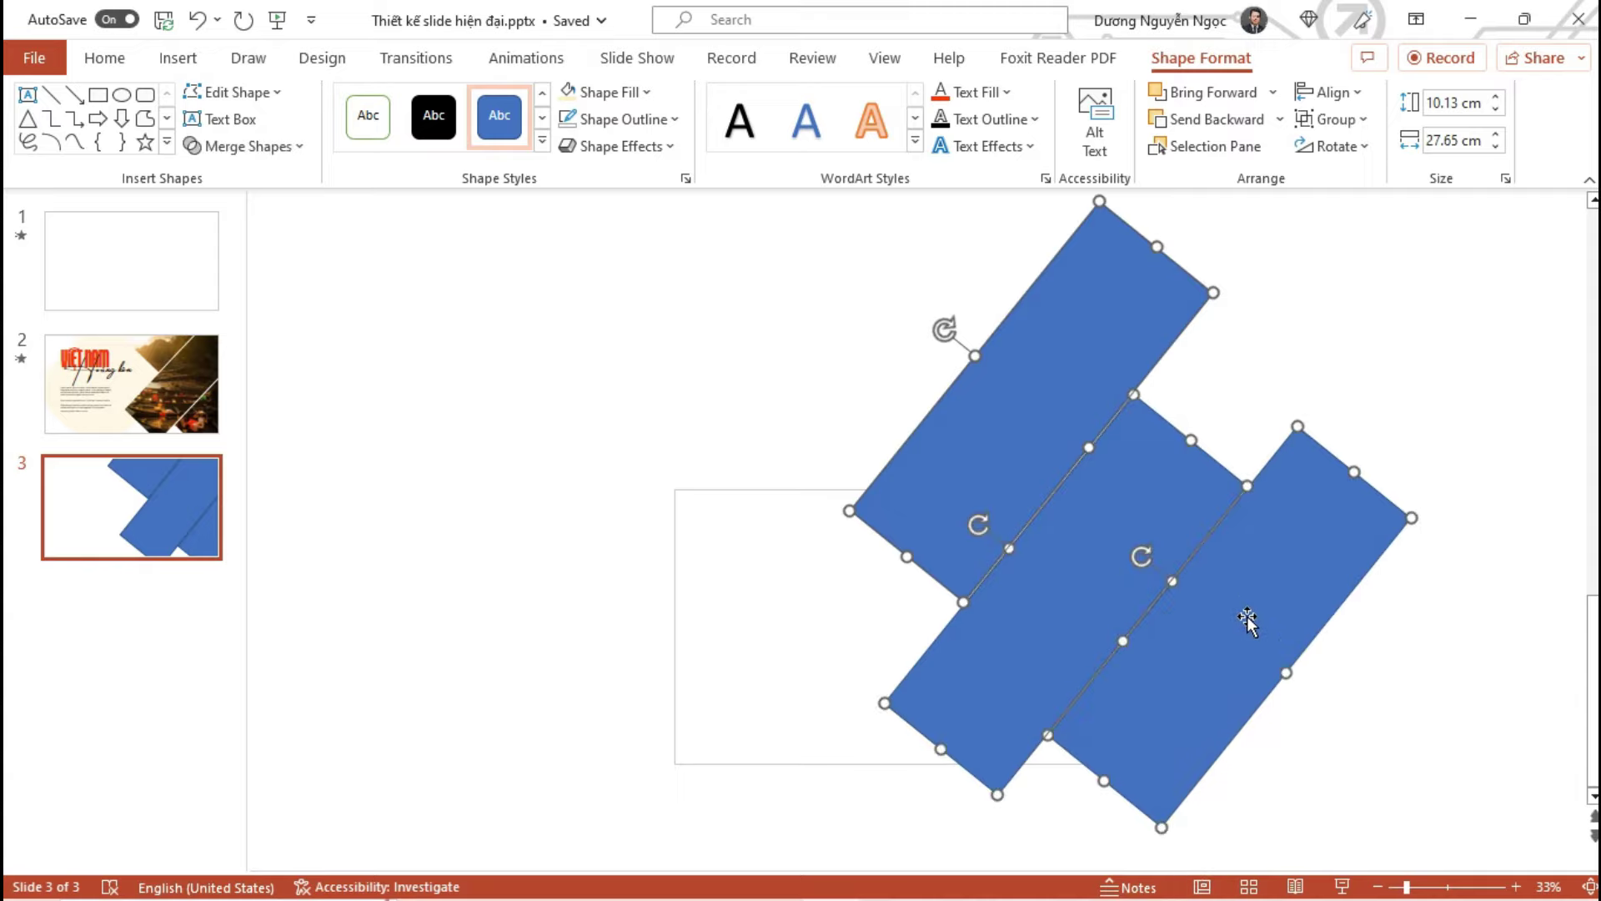
left_click(1249, 384)
left_click(1059, 392)
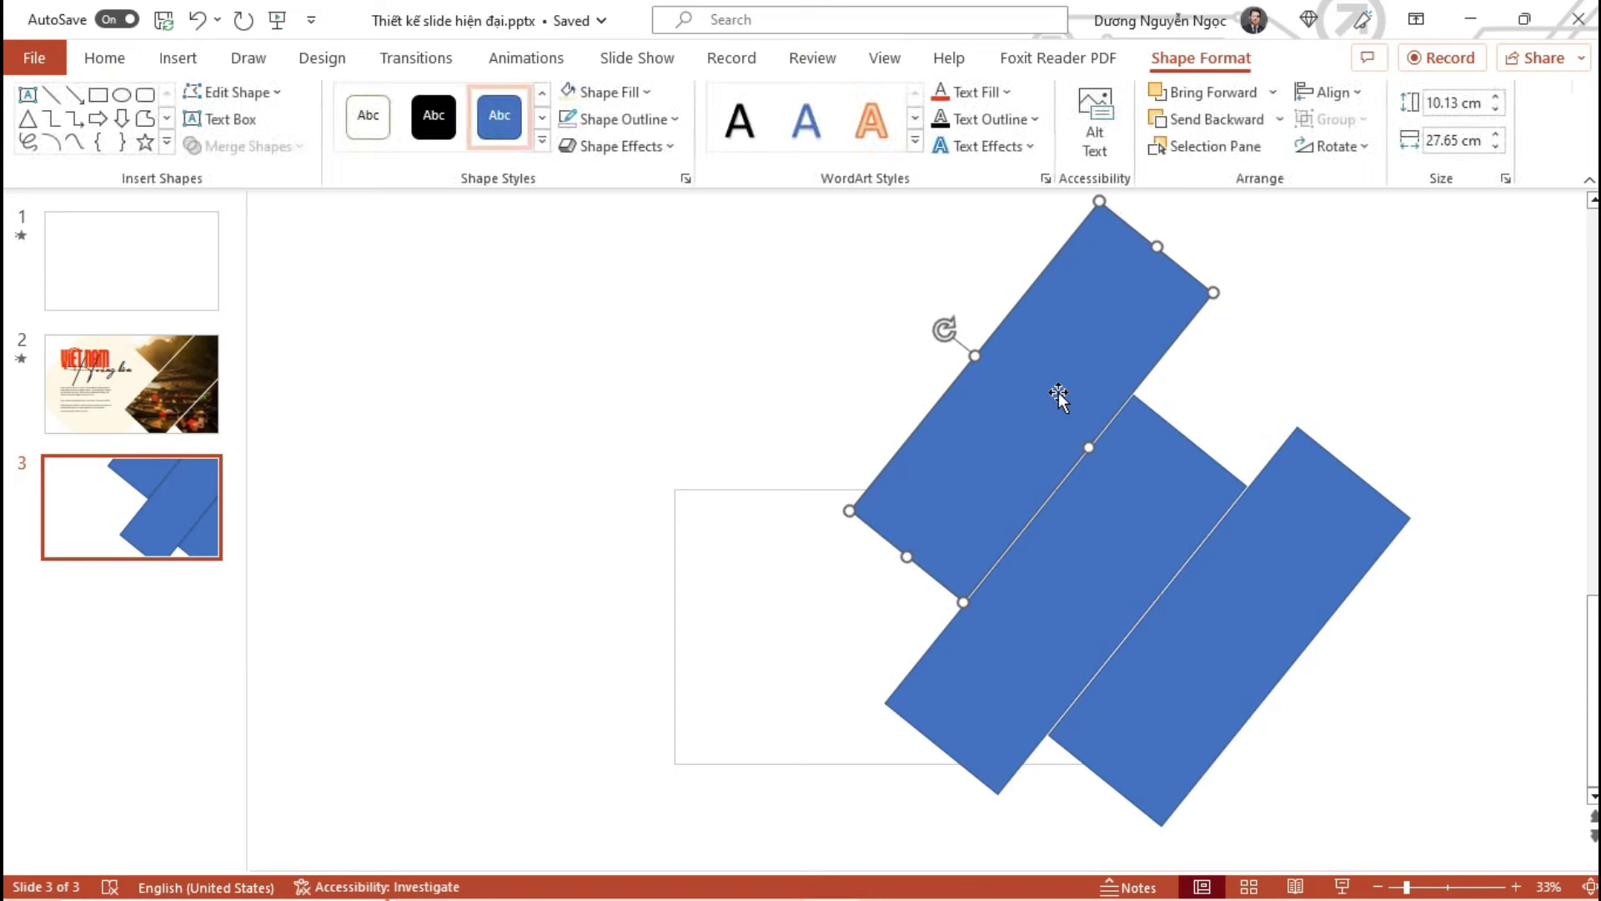
mouse_move(1059, 392)
left_mouse_down()
mouse_move(944, 519)
mouse_move(855, 551)
left_mouse_up()
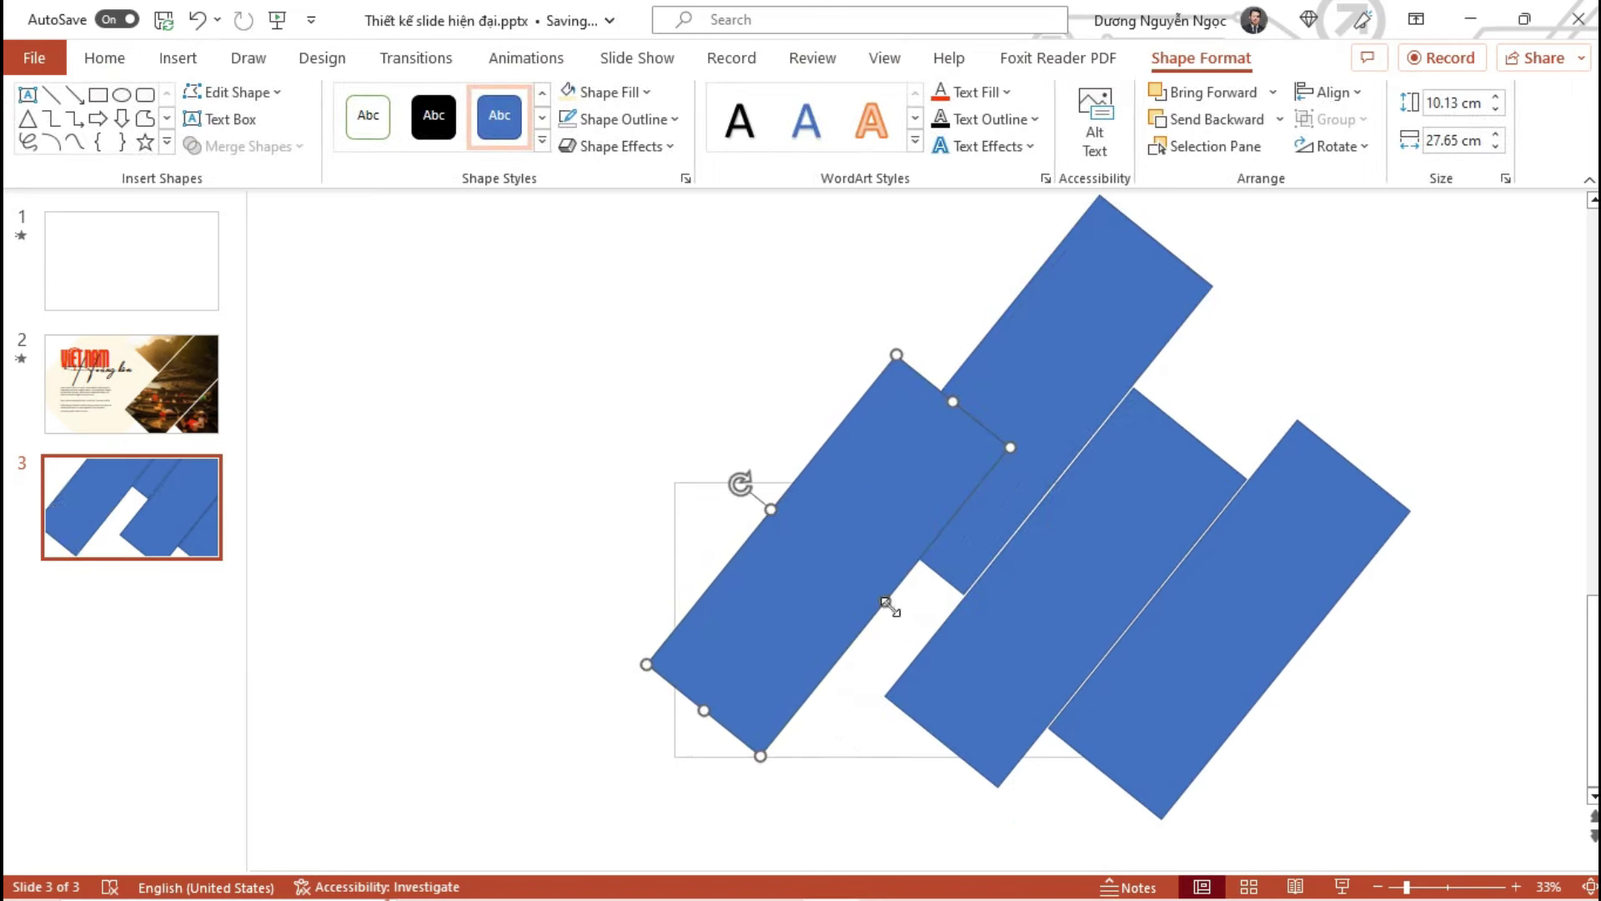
left_click_drag(889, 606, 1059, 723)
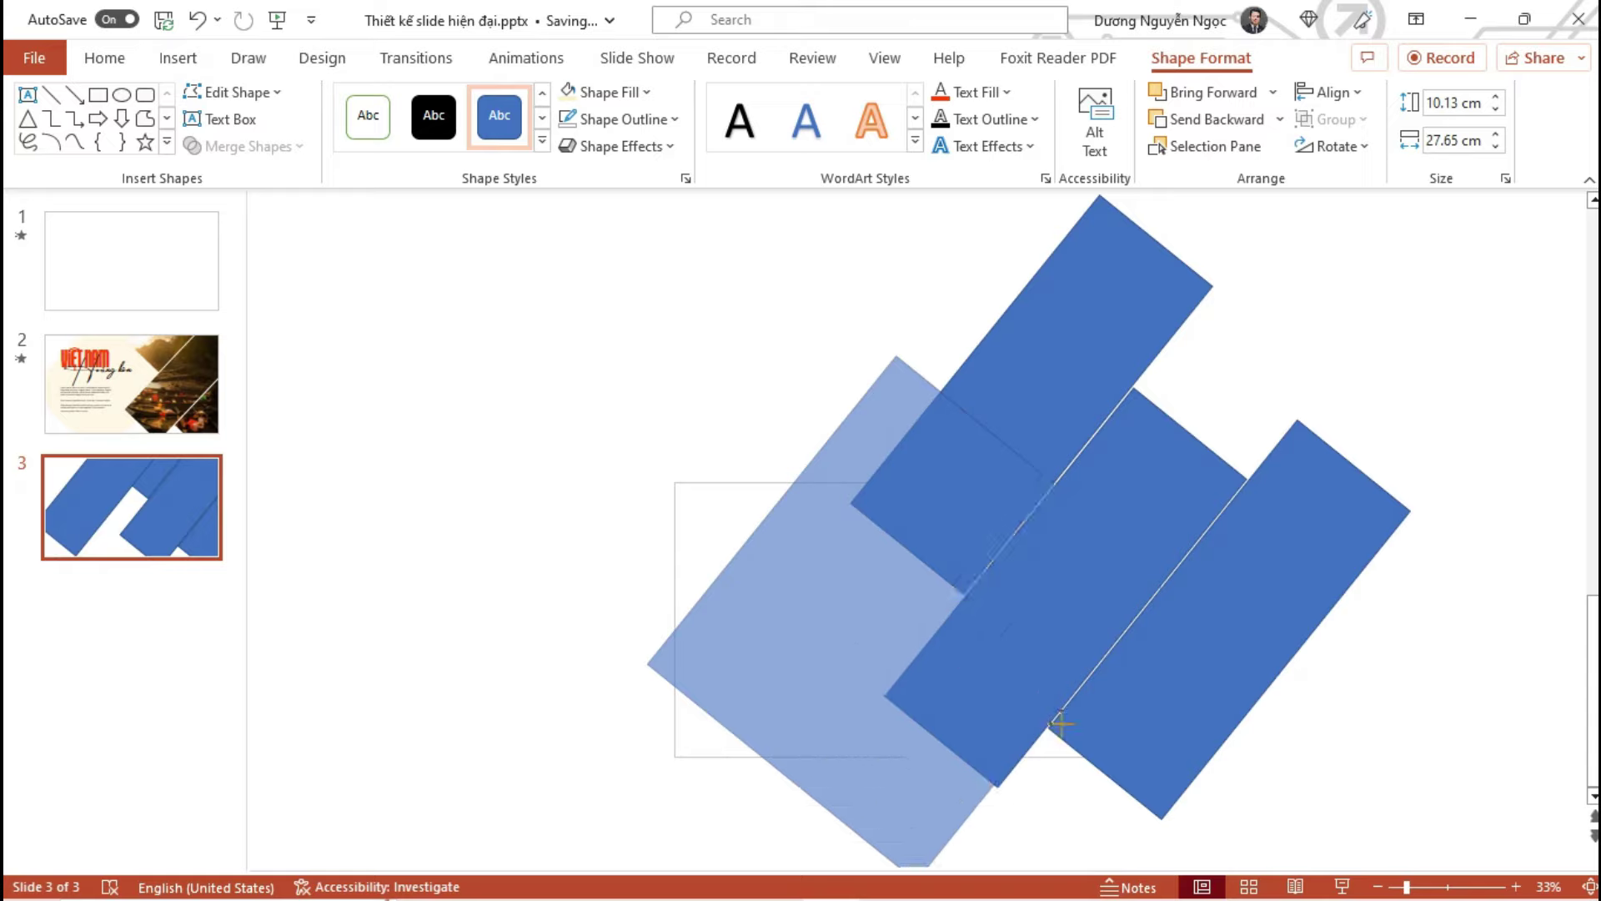
left_click_drag(1059, 723, 973, 672)
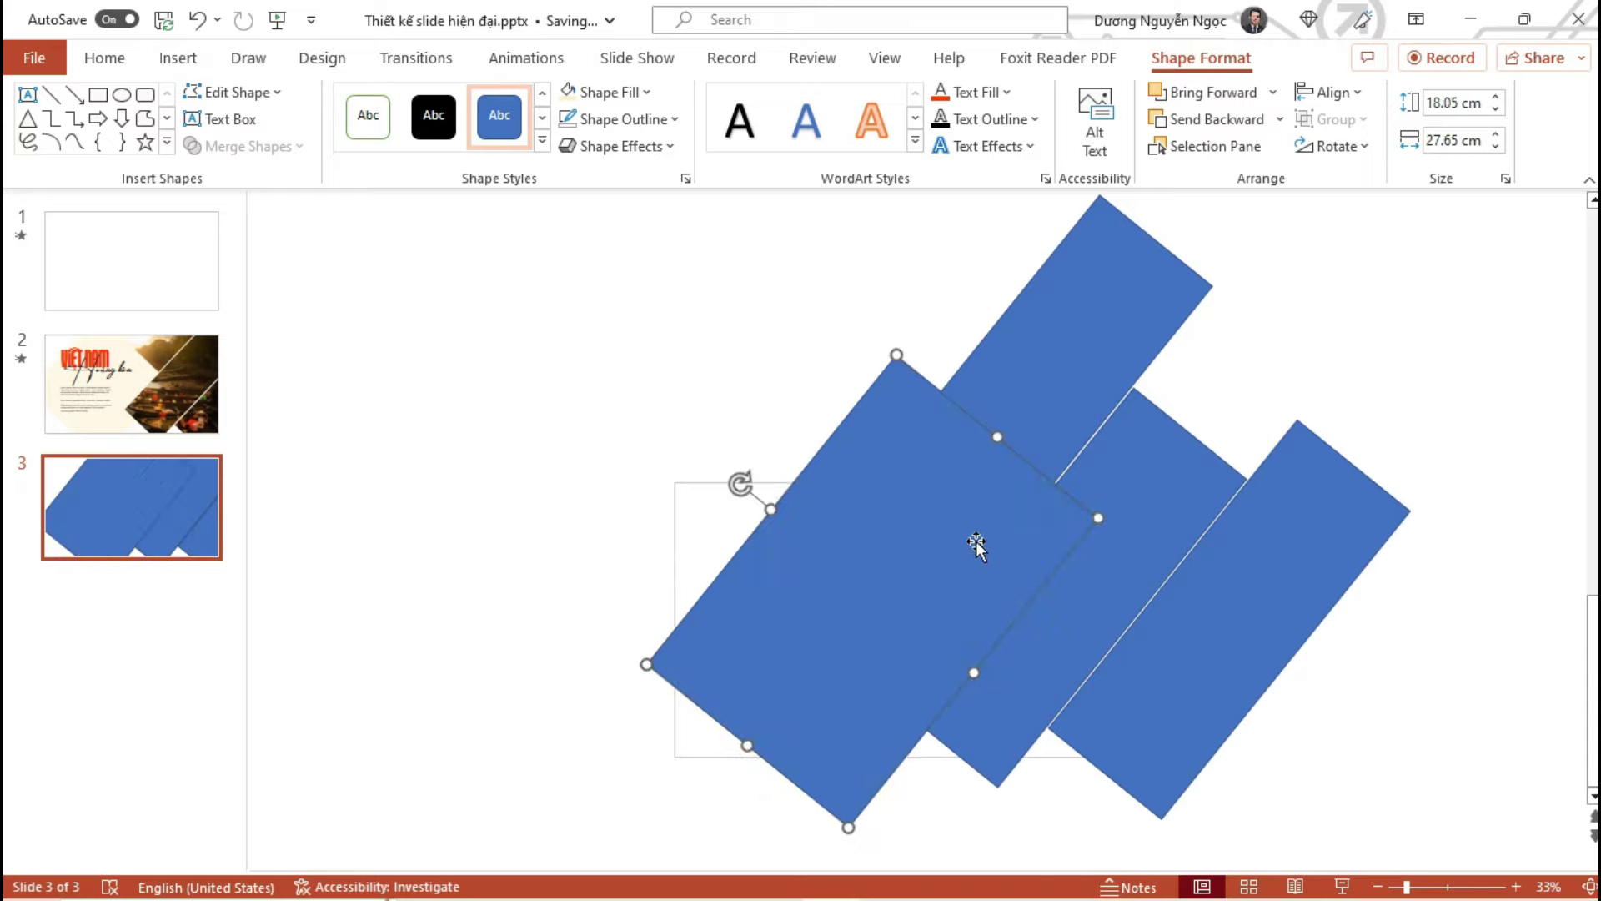
In Format Shape, give the large rectangle 50% transparency and no line
left_click(685, 178)
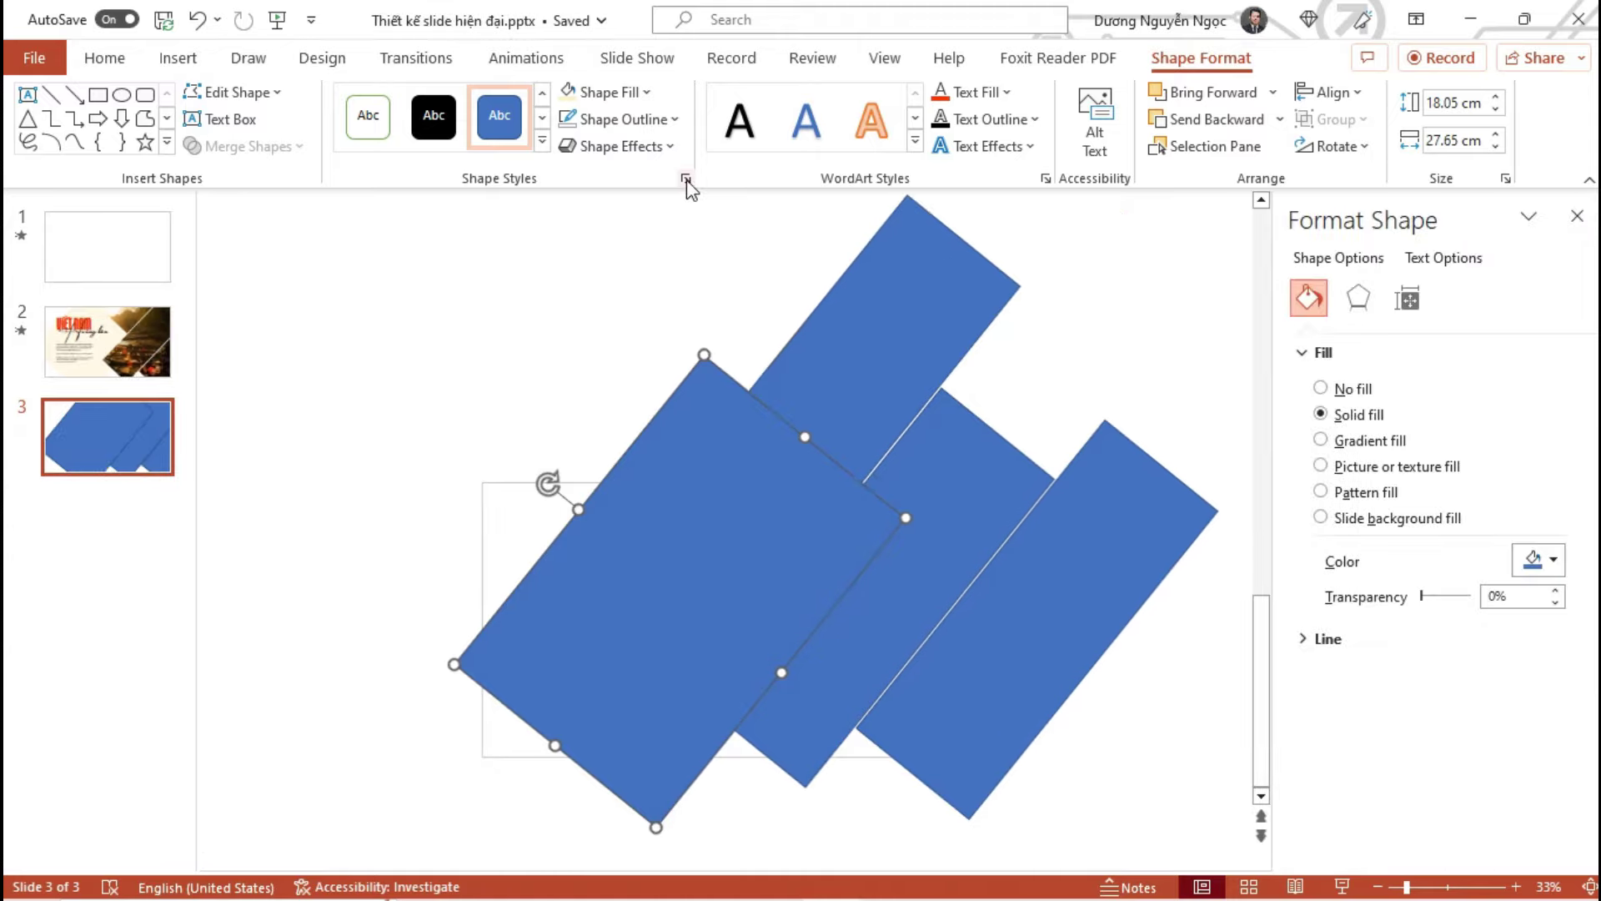
double_click(1523, 599)
type("50")
key("Return")
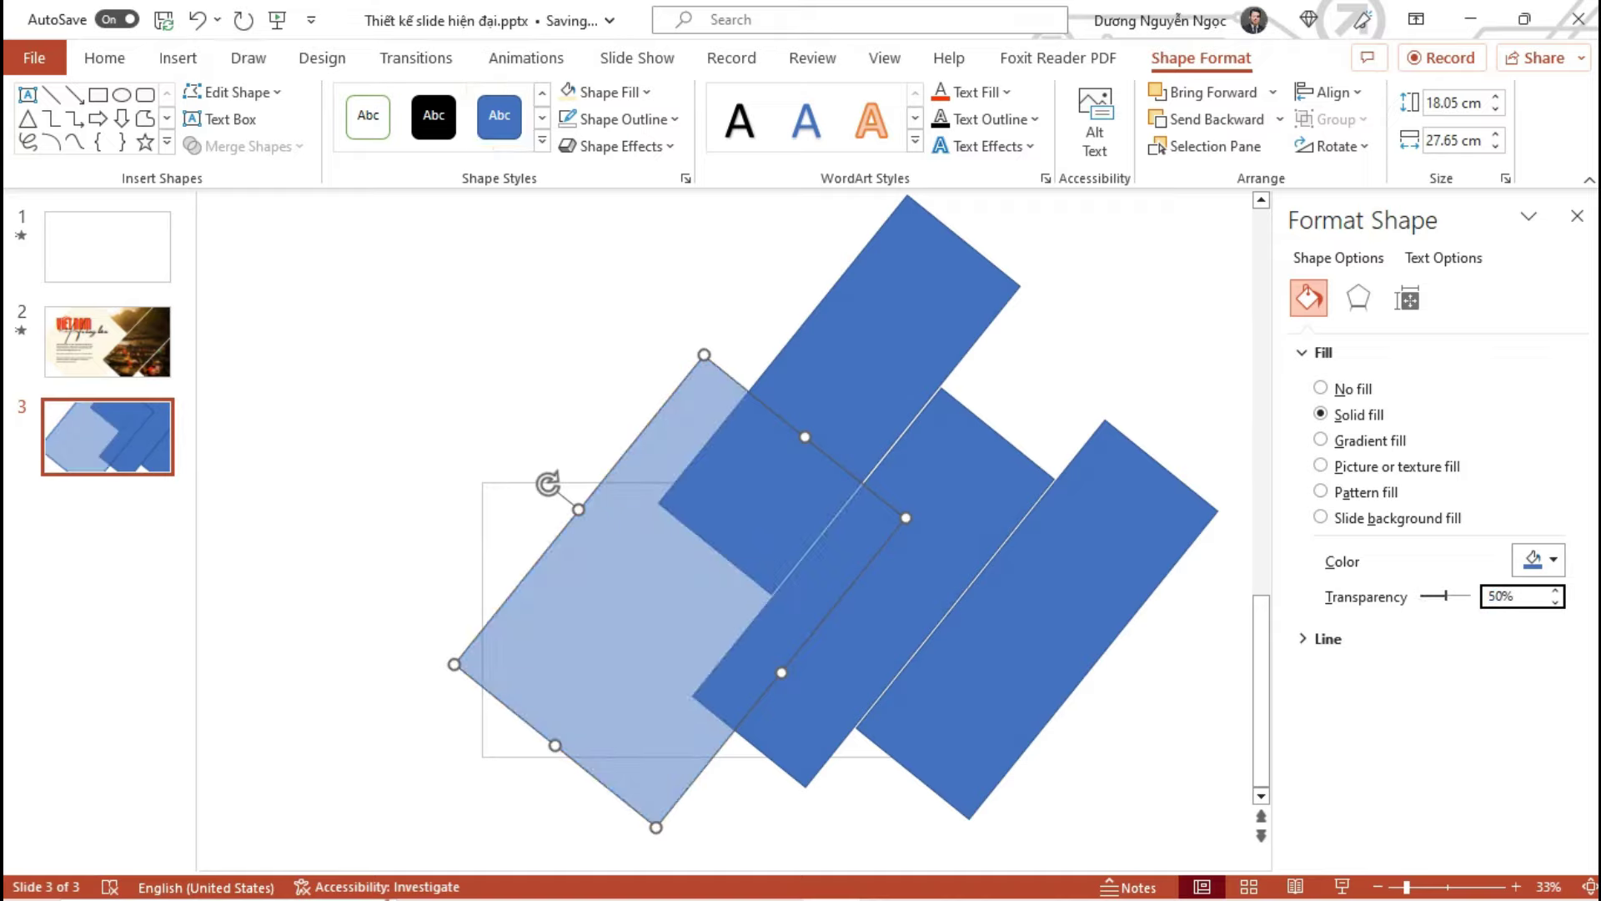
left_click(1323, 639)
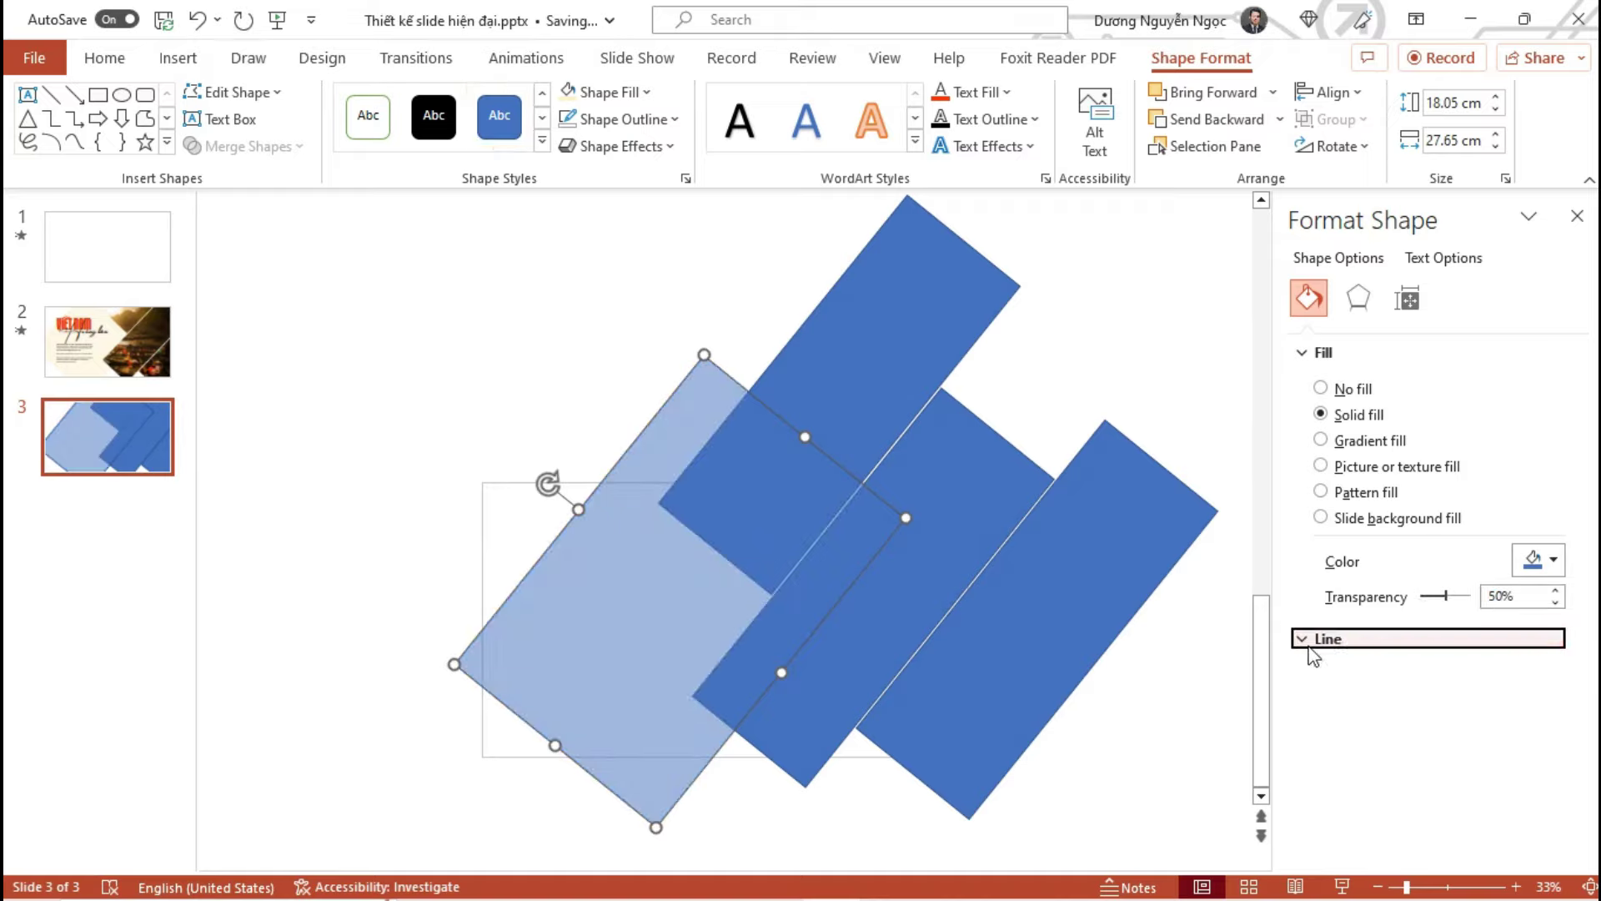
left_click(1349, 677)
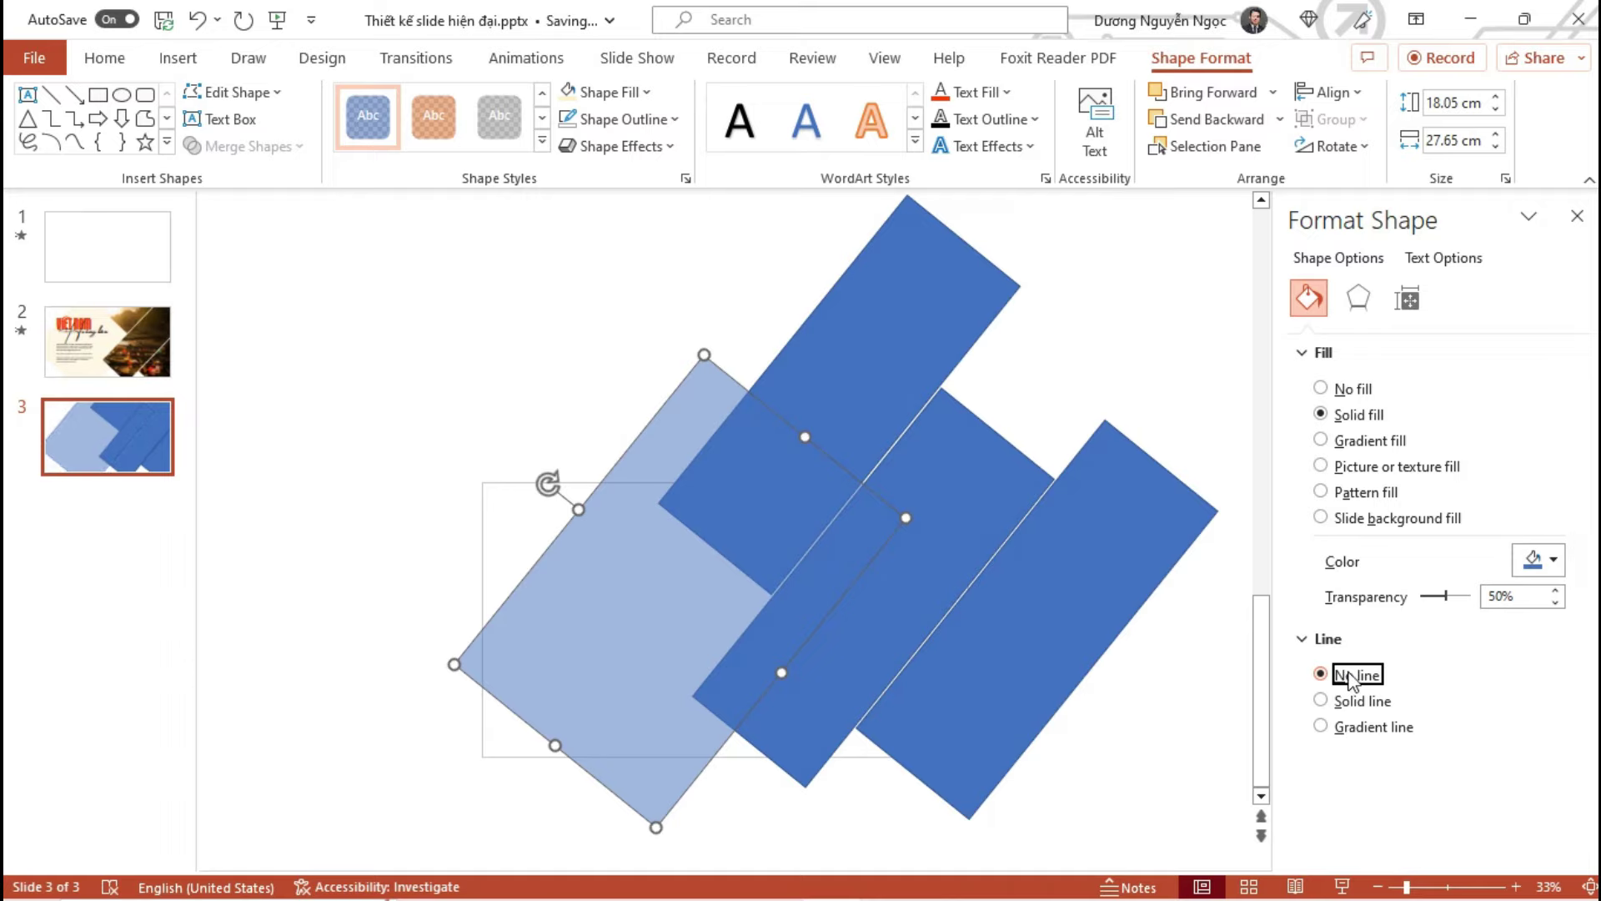
left_click(1577, 216)
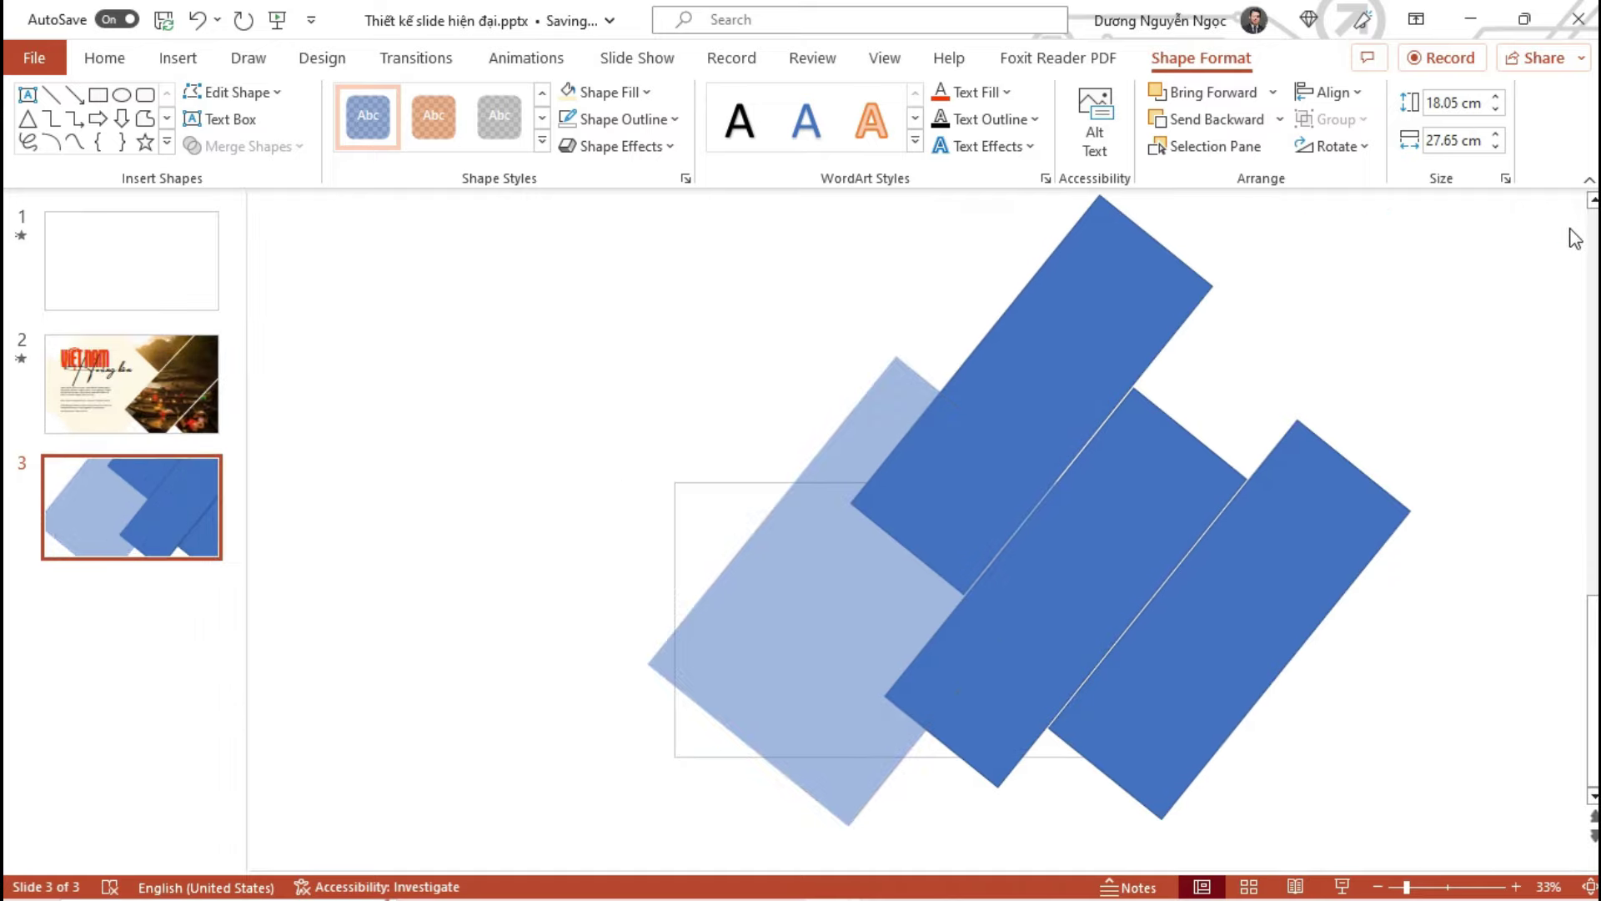
Set the light-blue rectangle's Shape Outline to No Outline
left_click(924, 225)
left_click(853, 473)
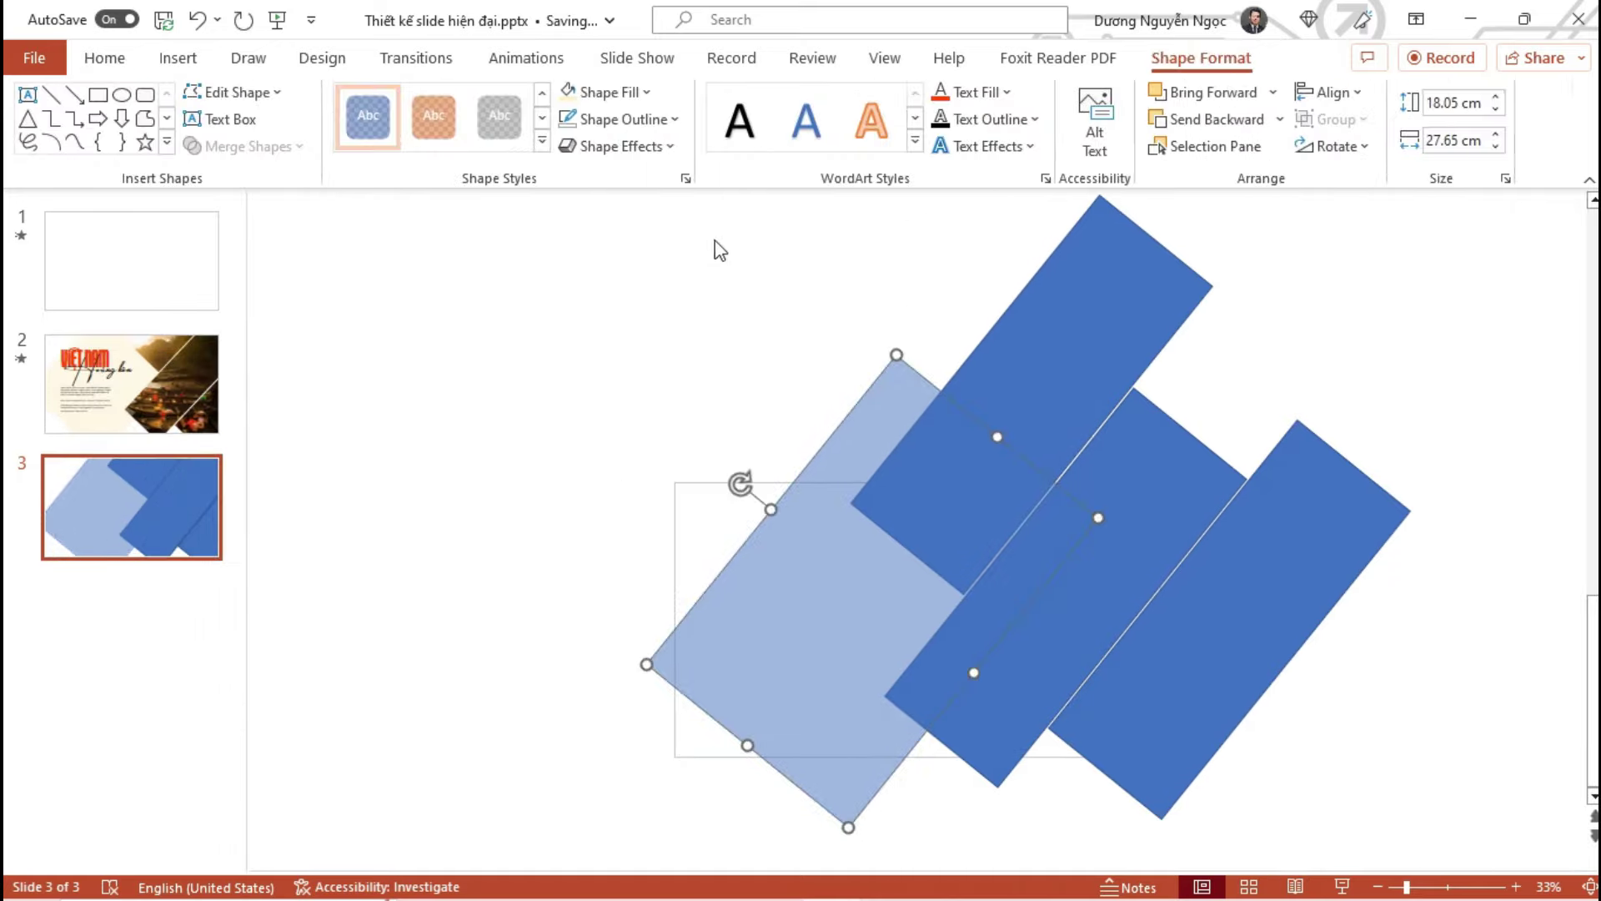
left_click(622, 145)
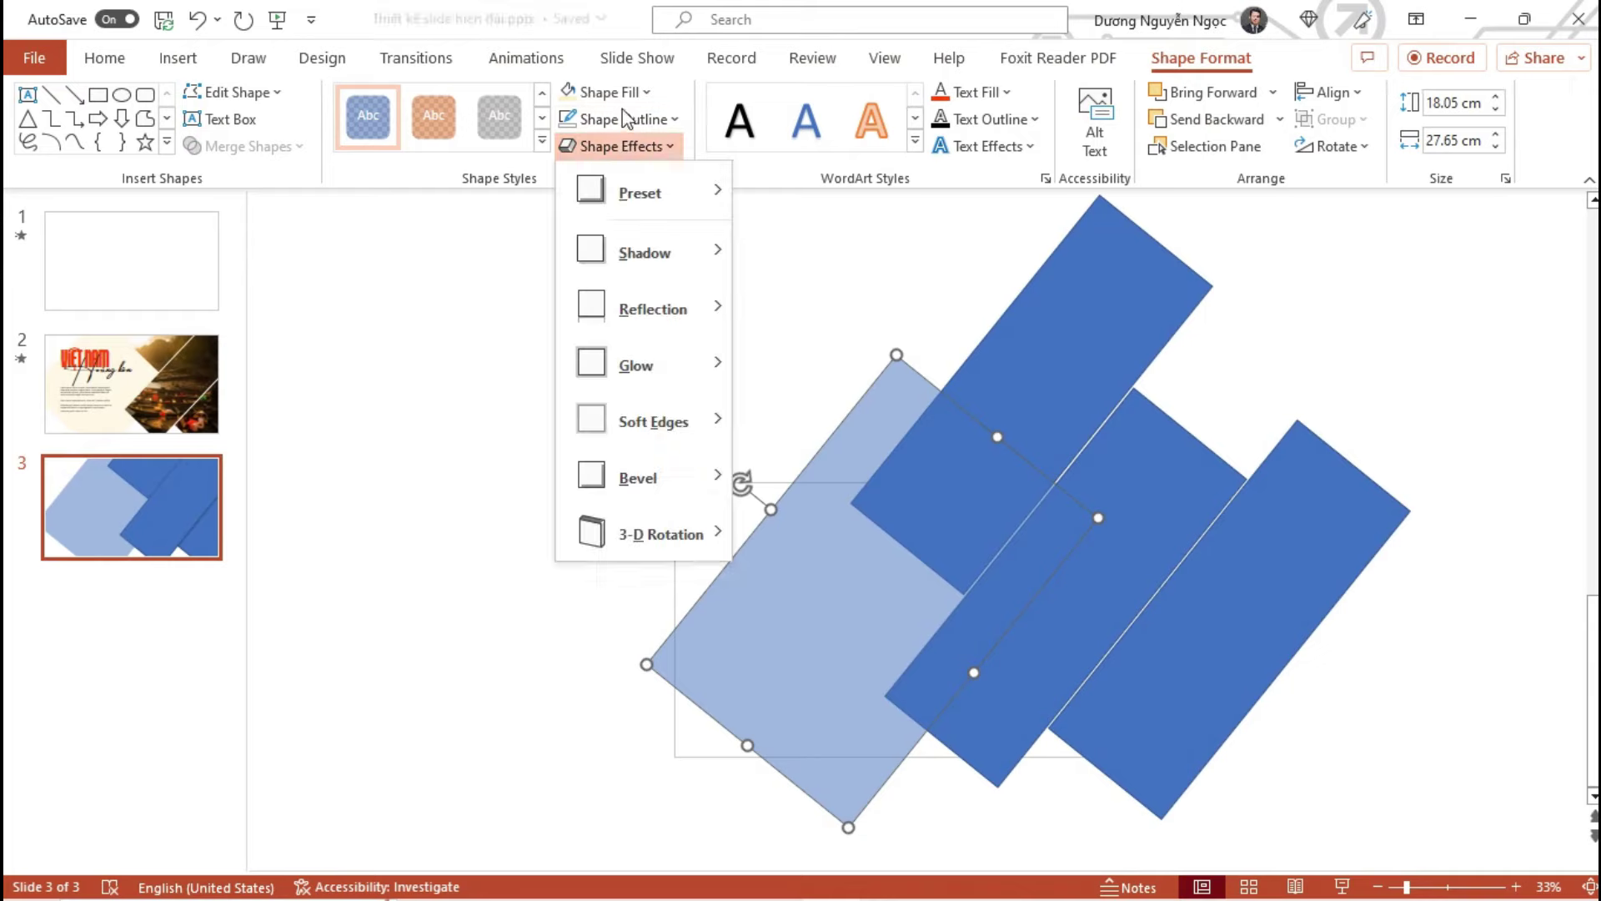
left_click(624, 118)
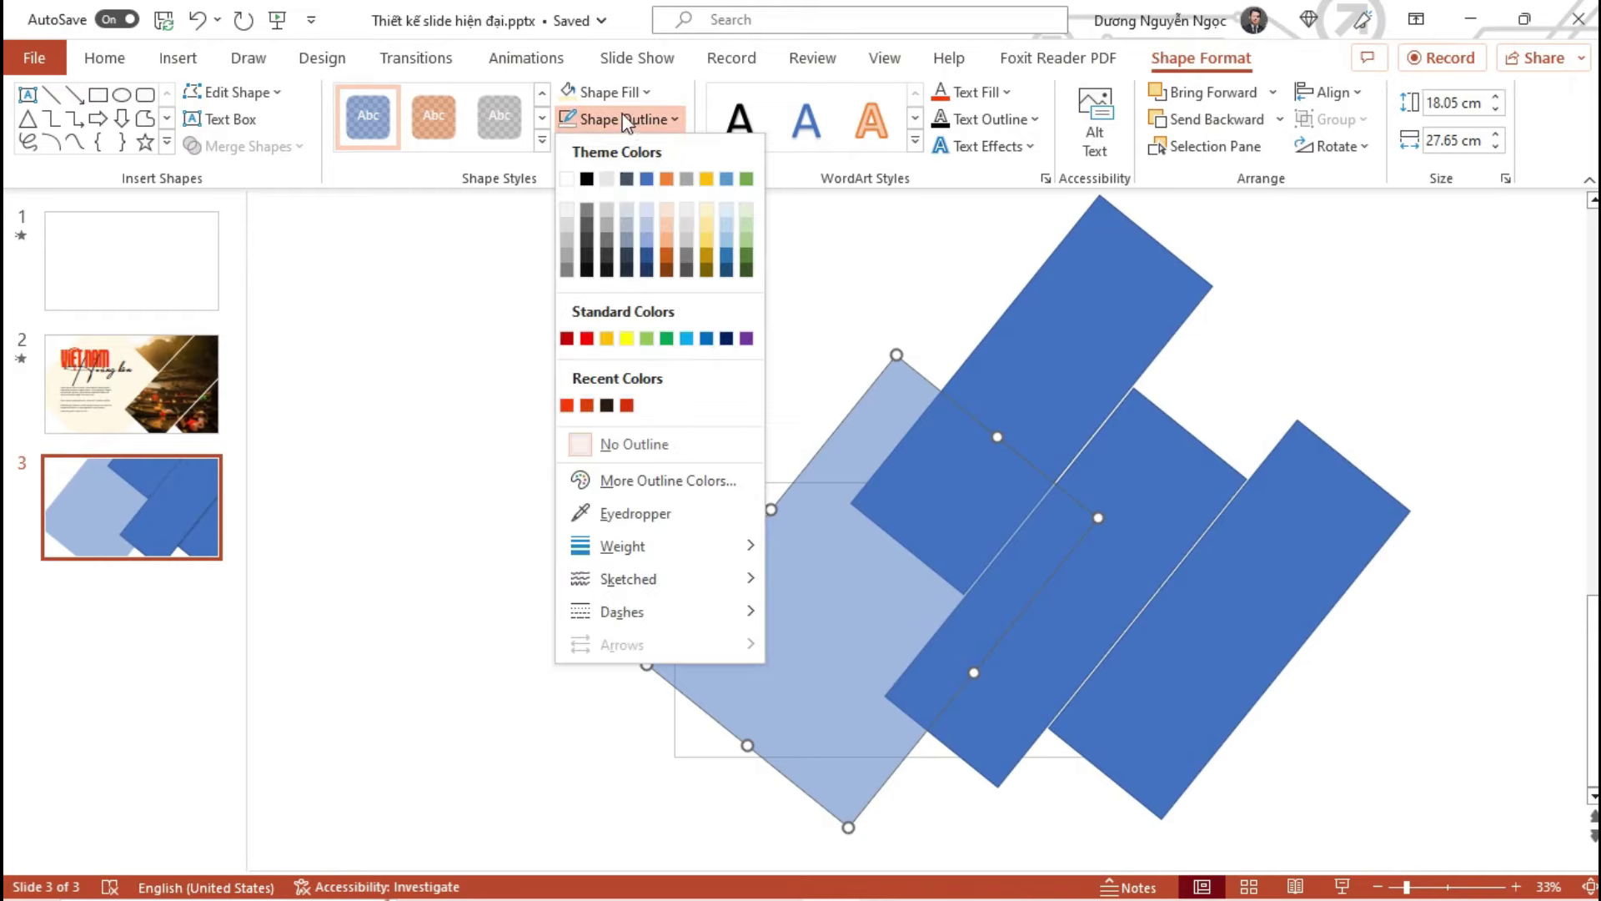
left_click(639, 462)
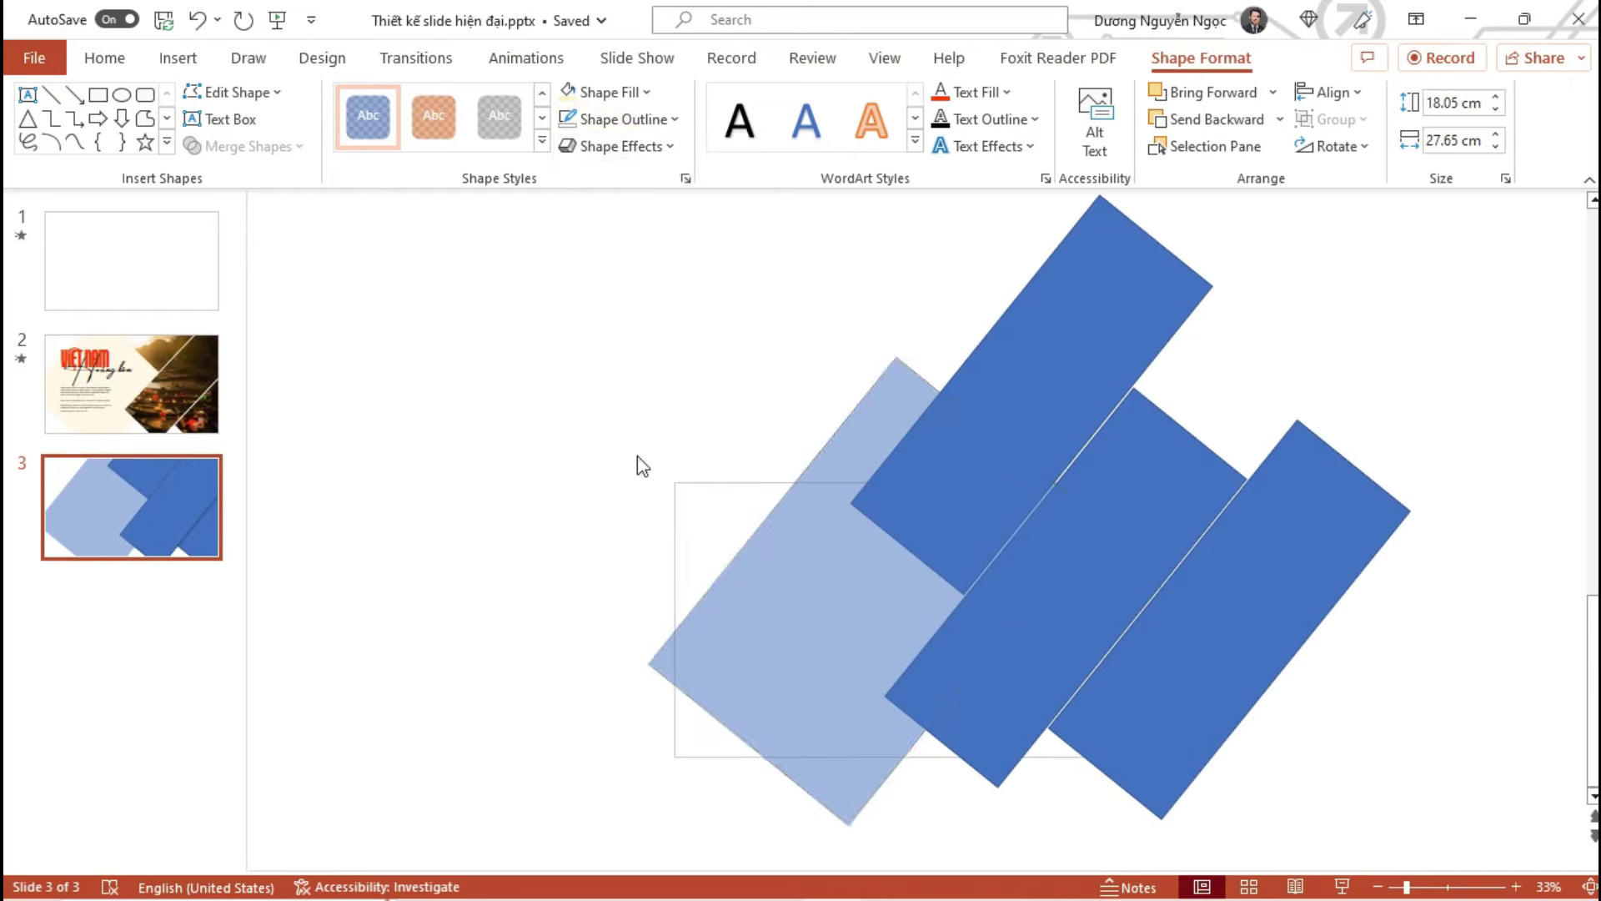
Select the three dark blue rectangles and remove their outlines
left_click(1051, 357)
left_click(1147, 475, "shift")
left_click(1274, 488, "shift")
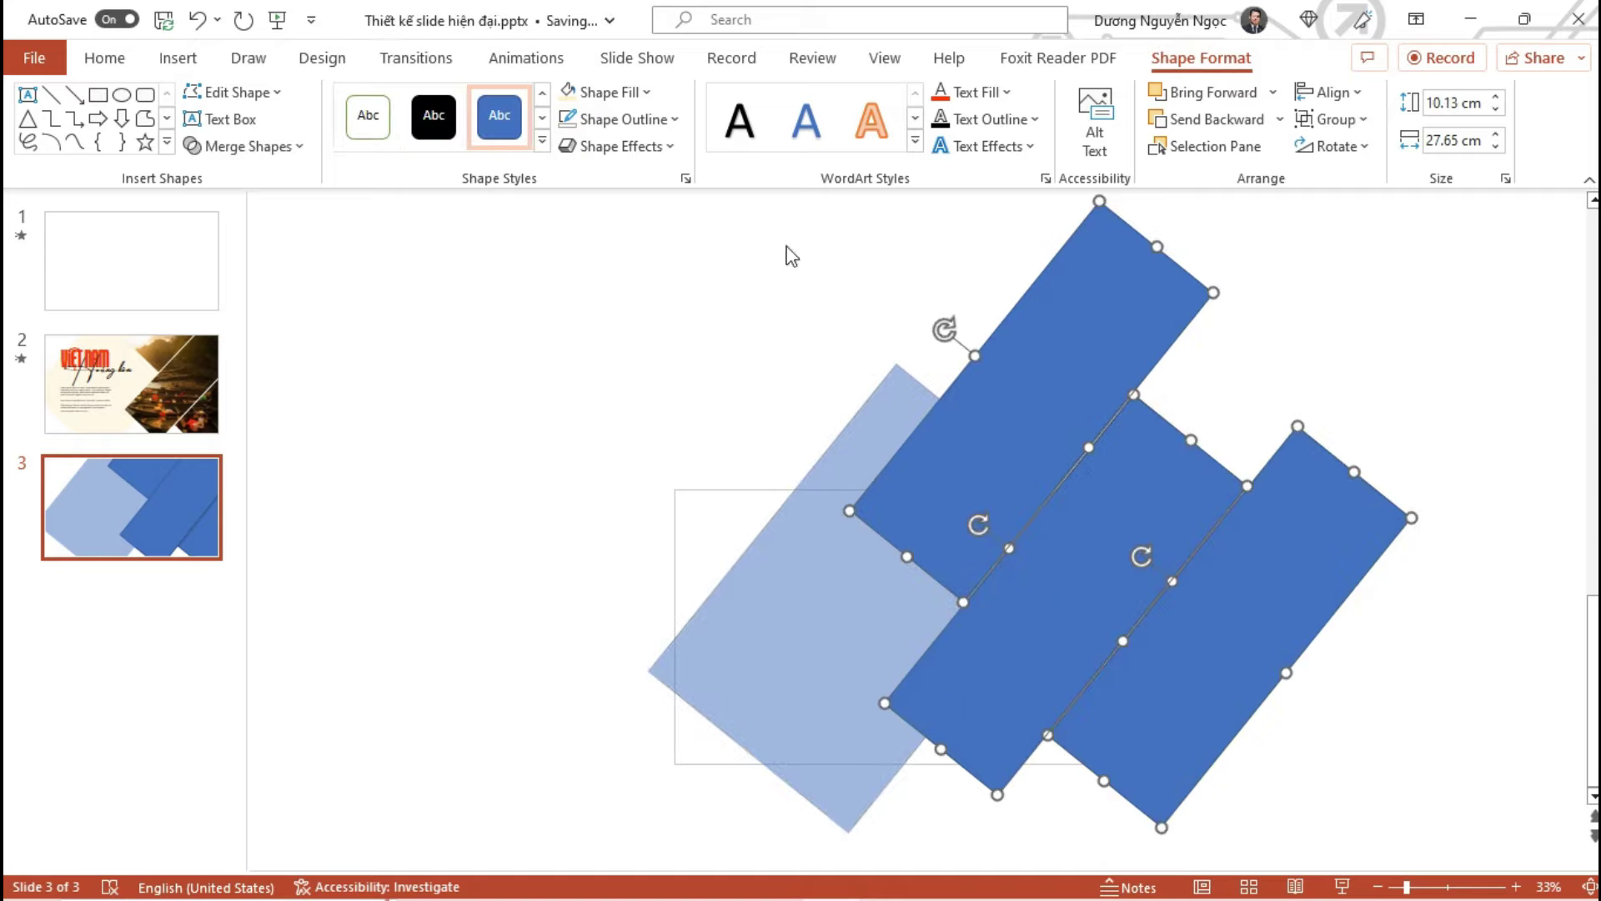
left_click(594, 122)
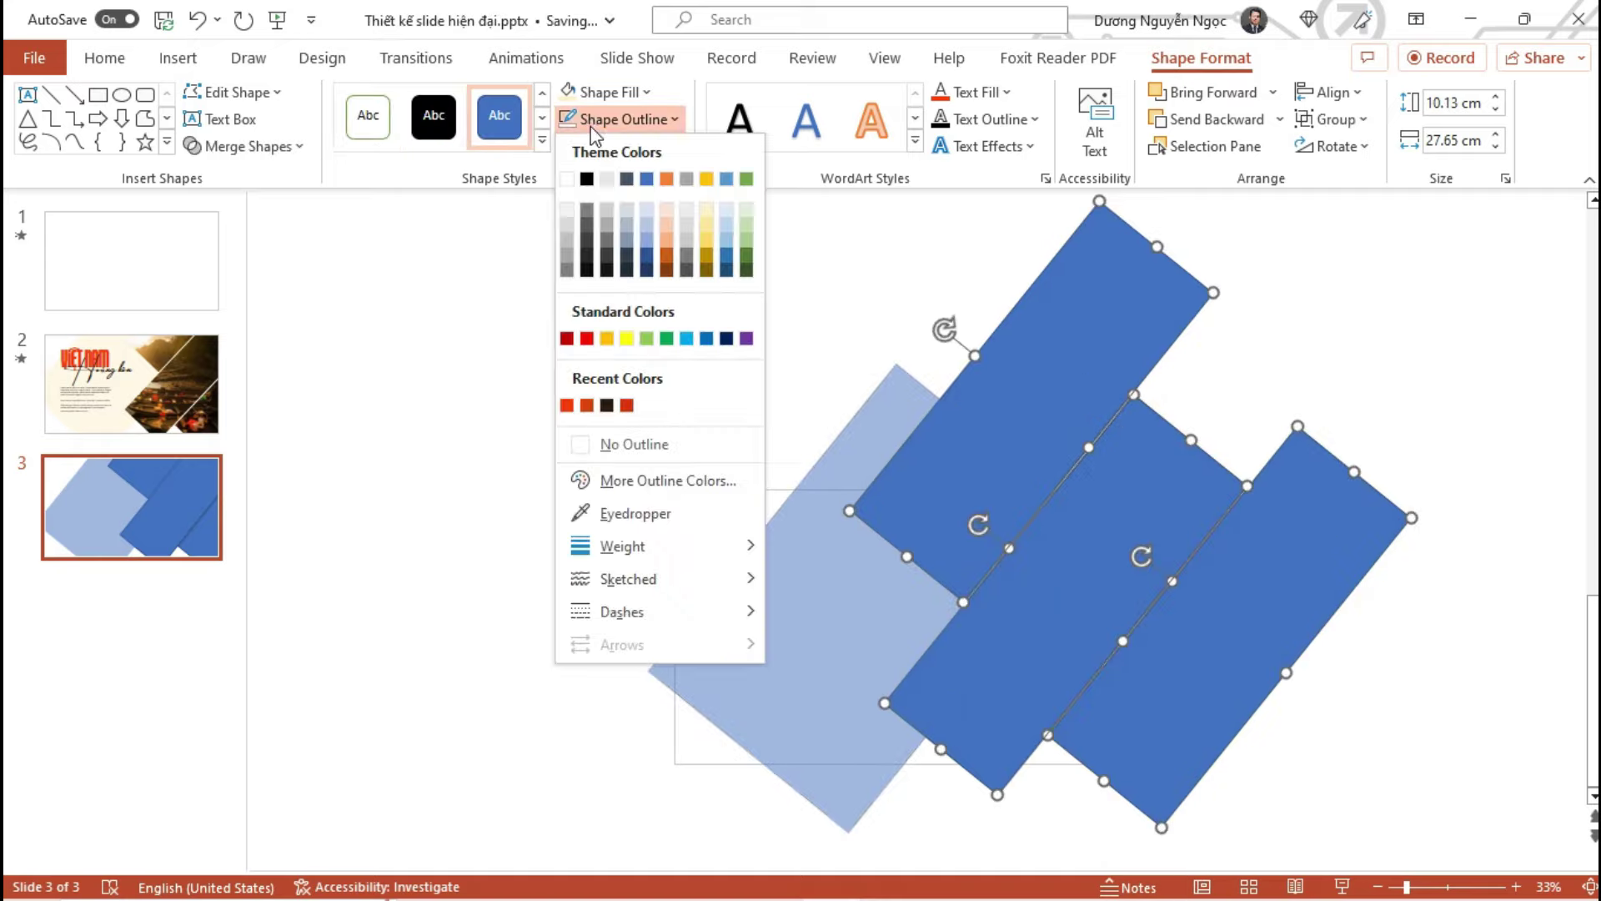
left_click(667, 444)
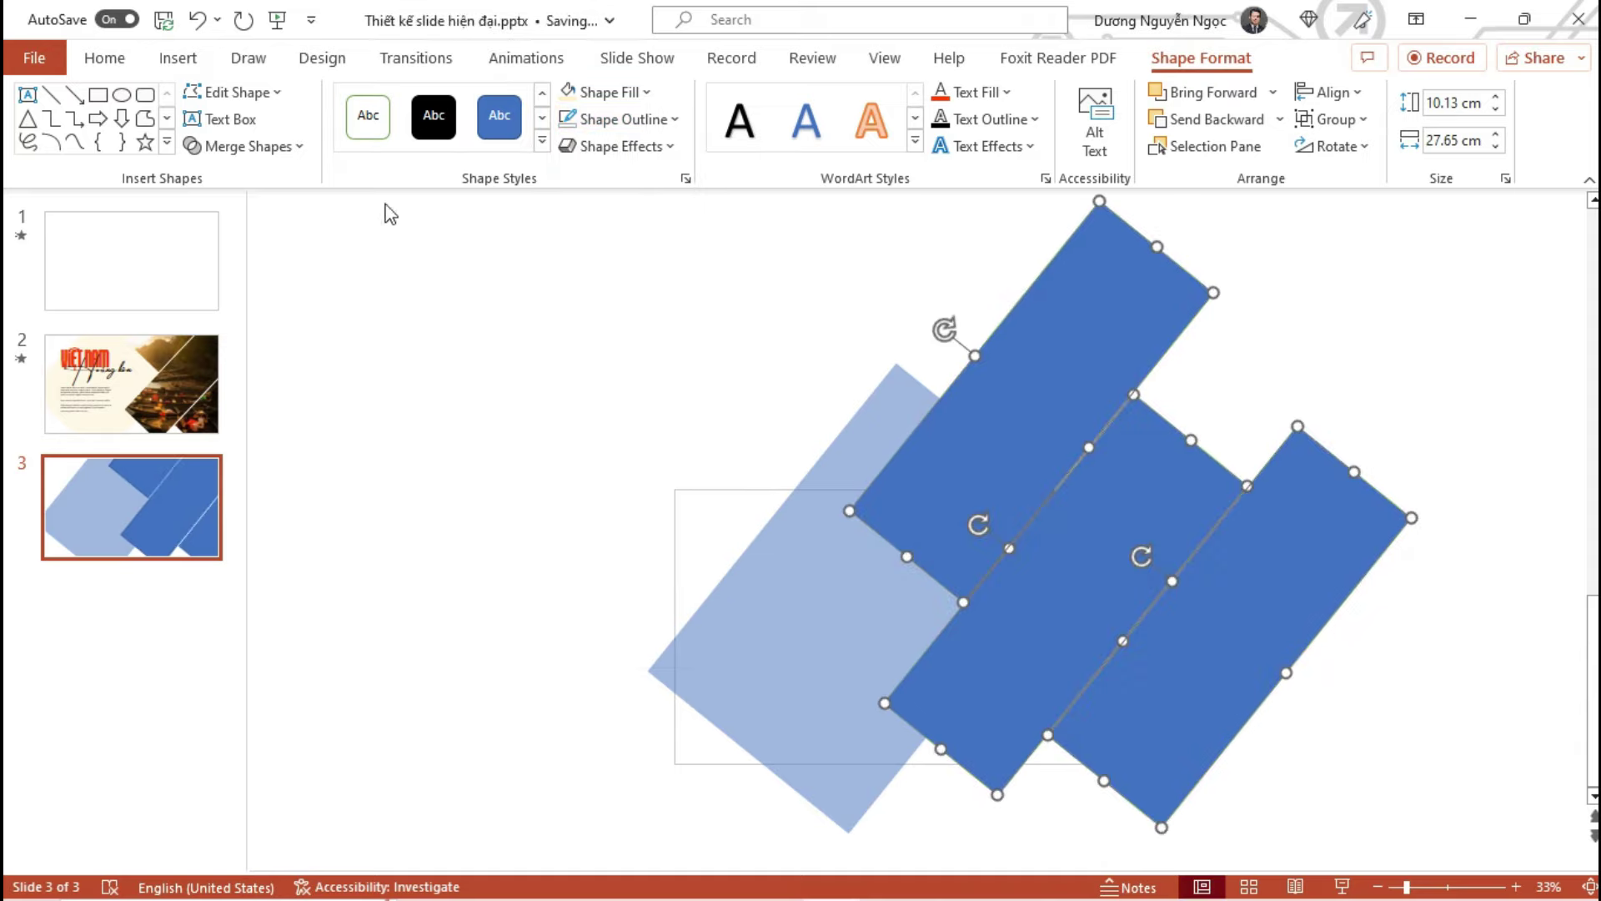
left_click(284, 148)
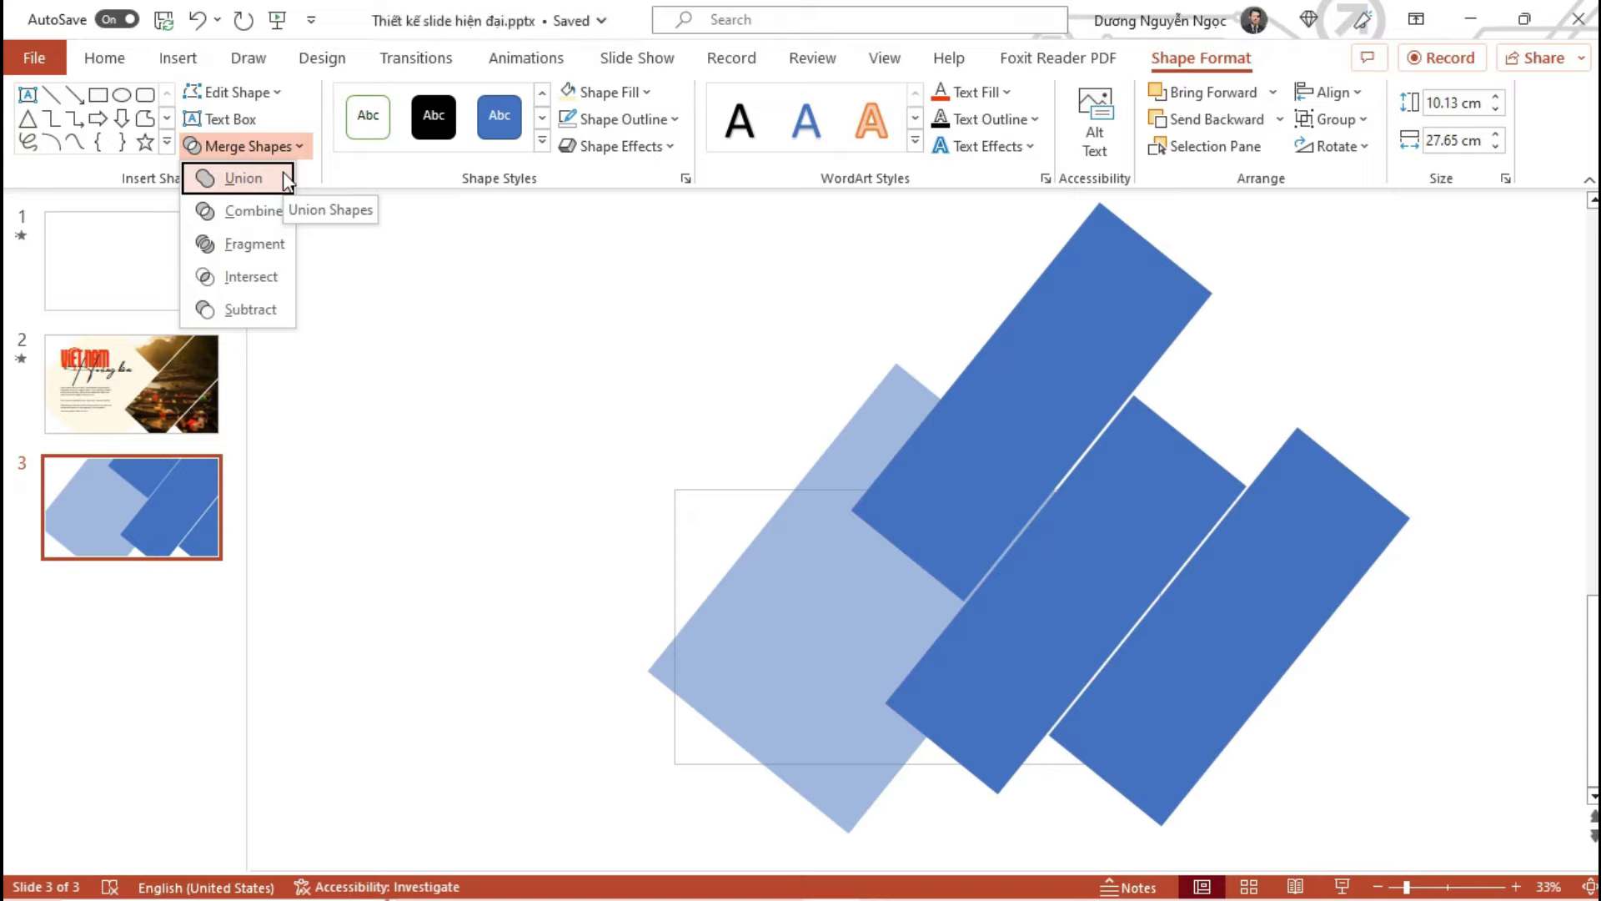
Union the three dark bars into a single 30.74 × 36.64 cm shape, then deselect it
left_click(288, 179)
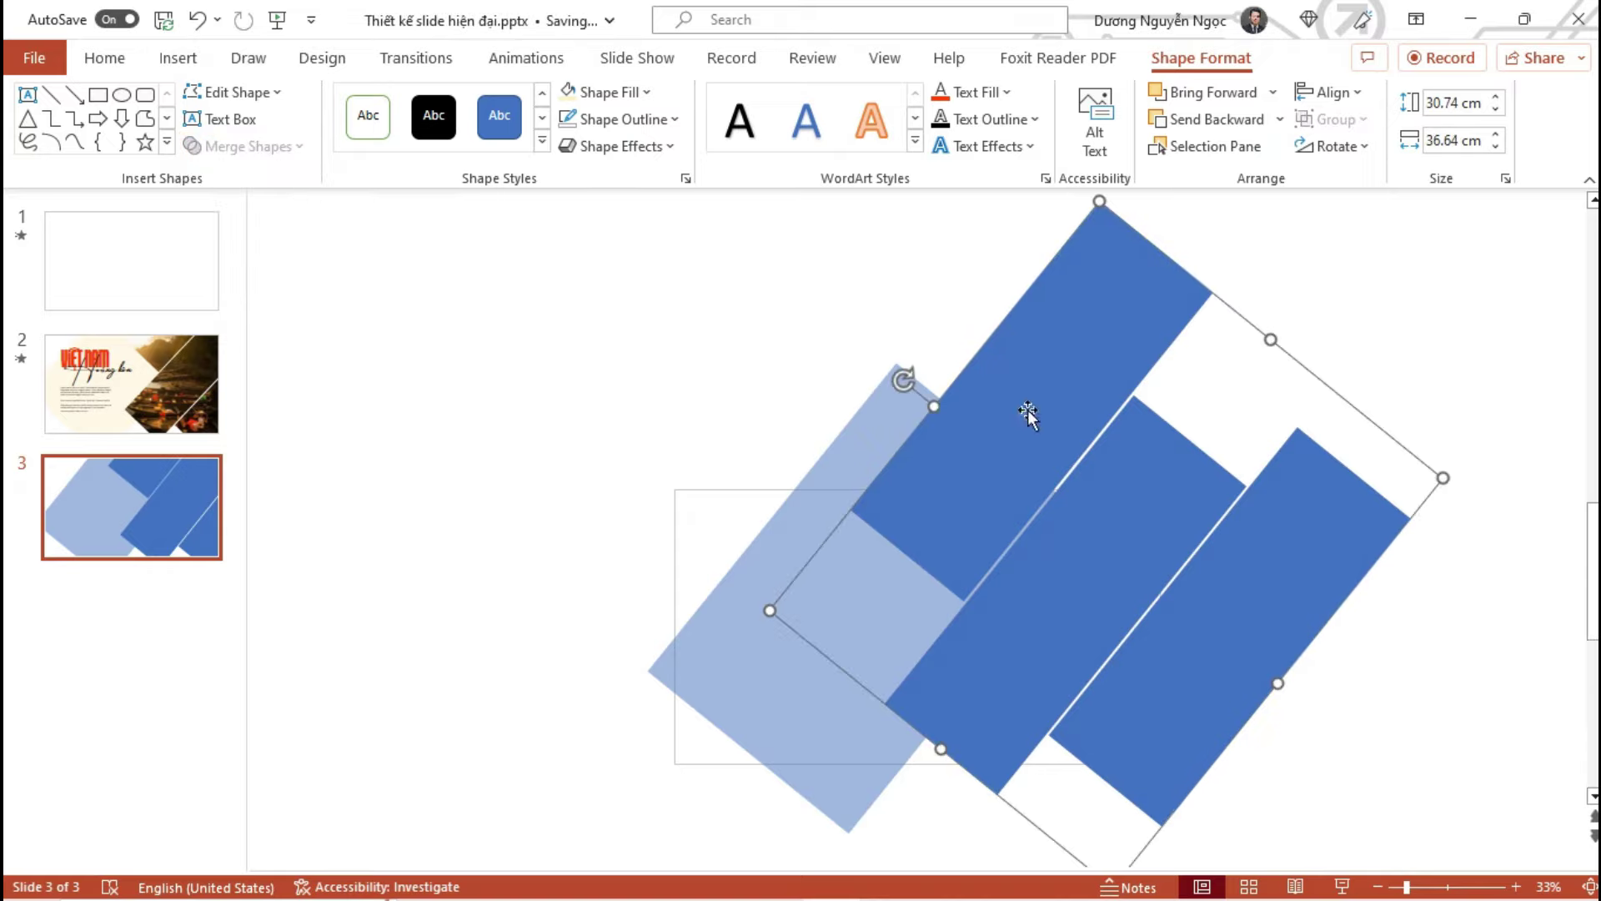
right_click(1086, 360)
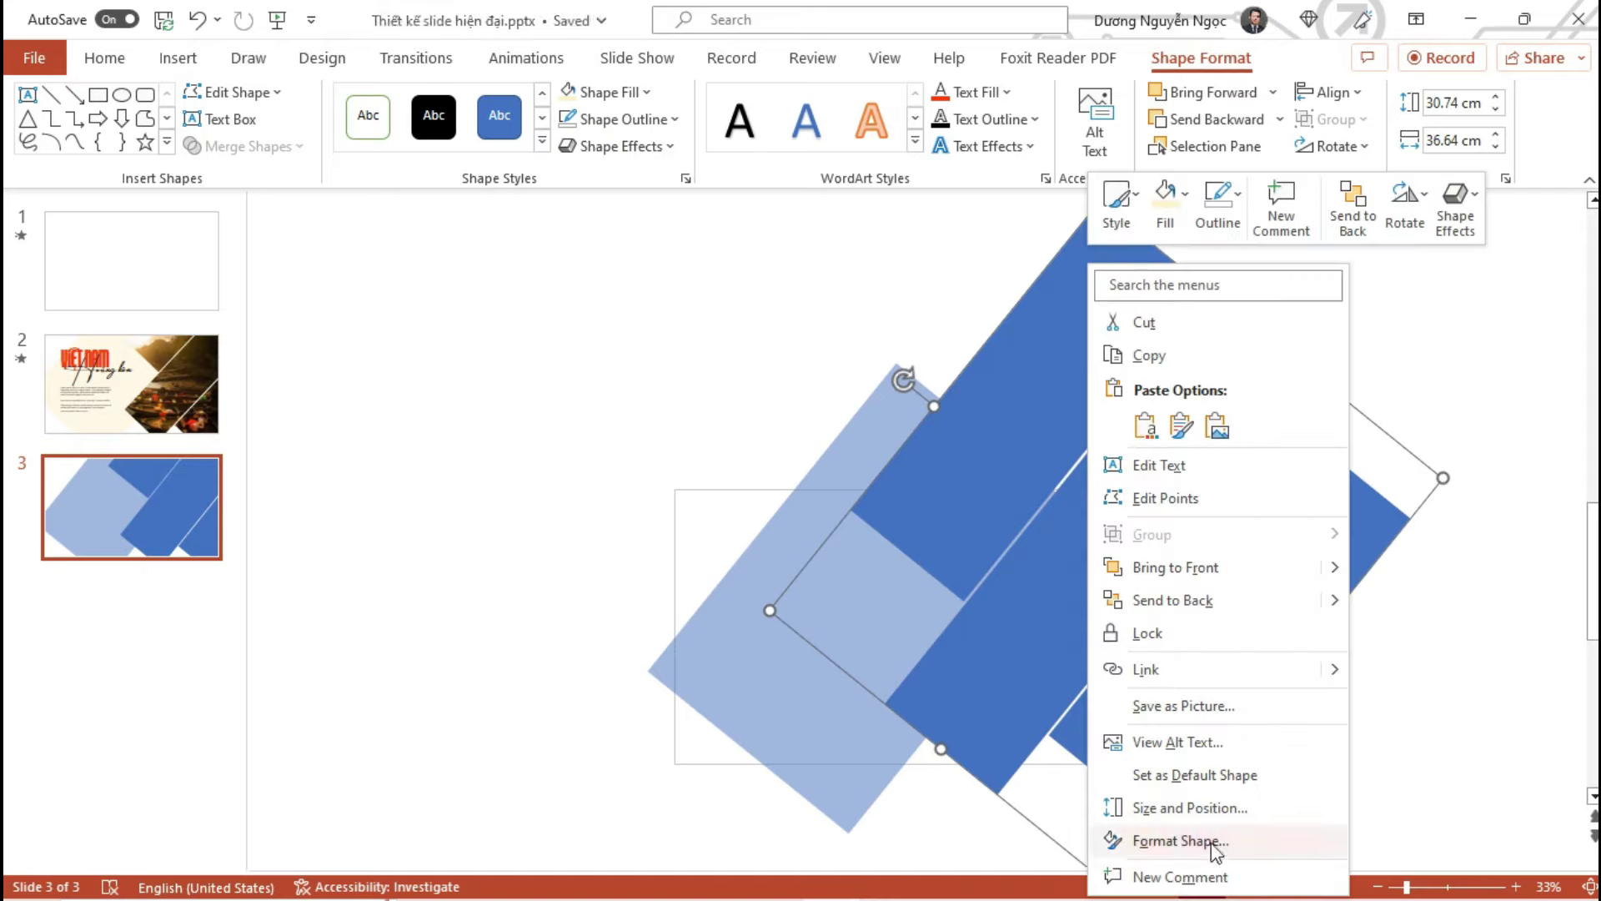
left_click(636, 448)
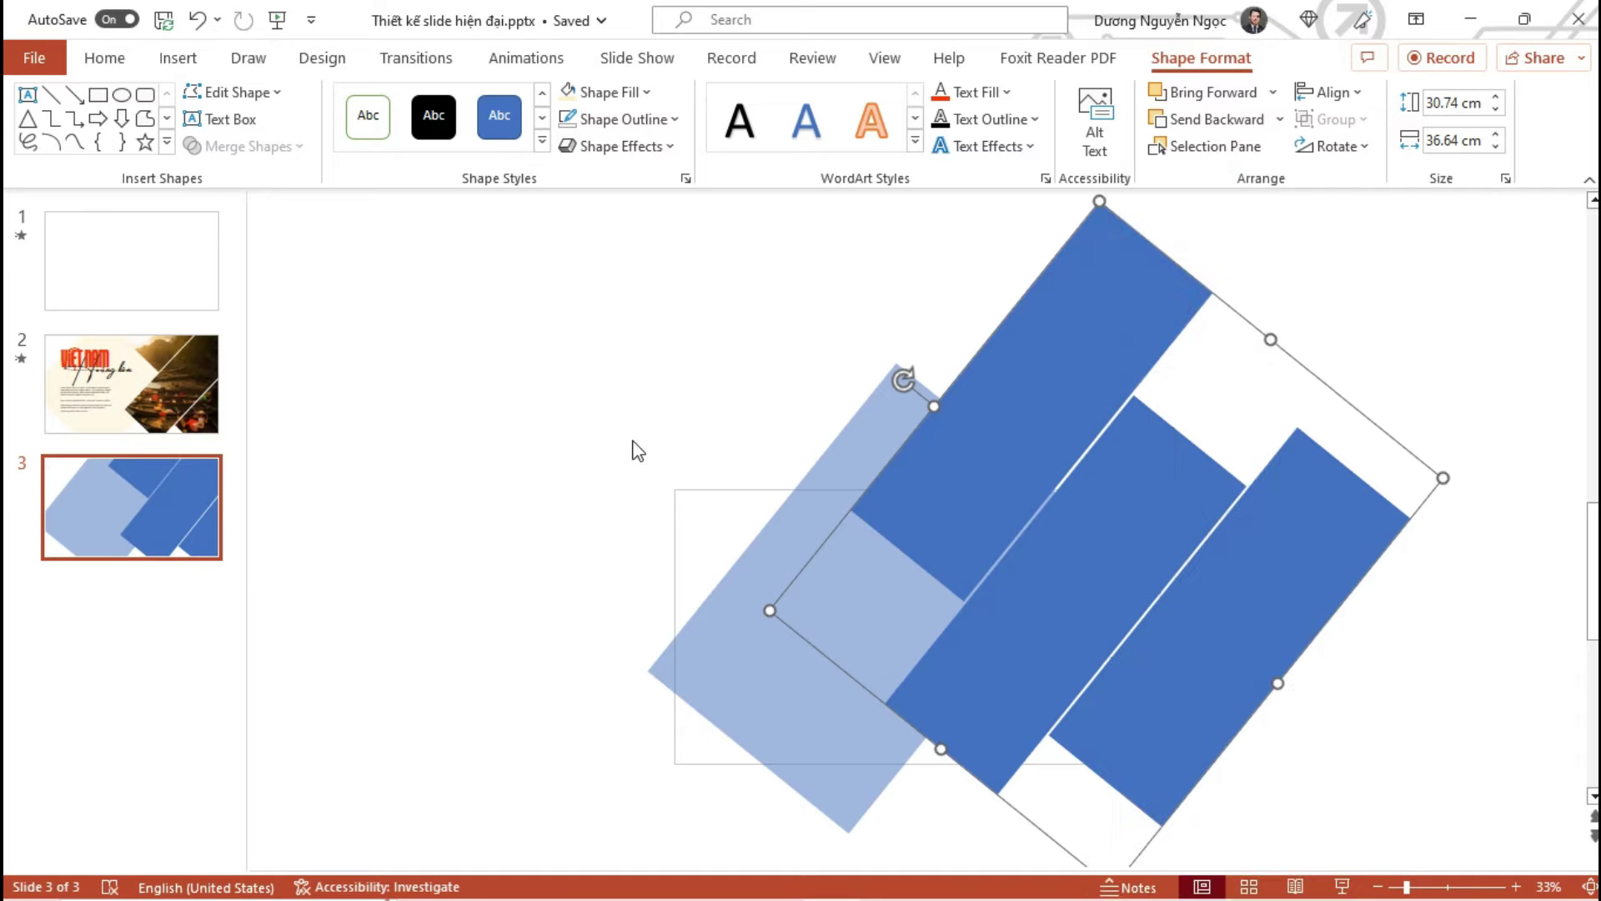
left_click(636, 451)
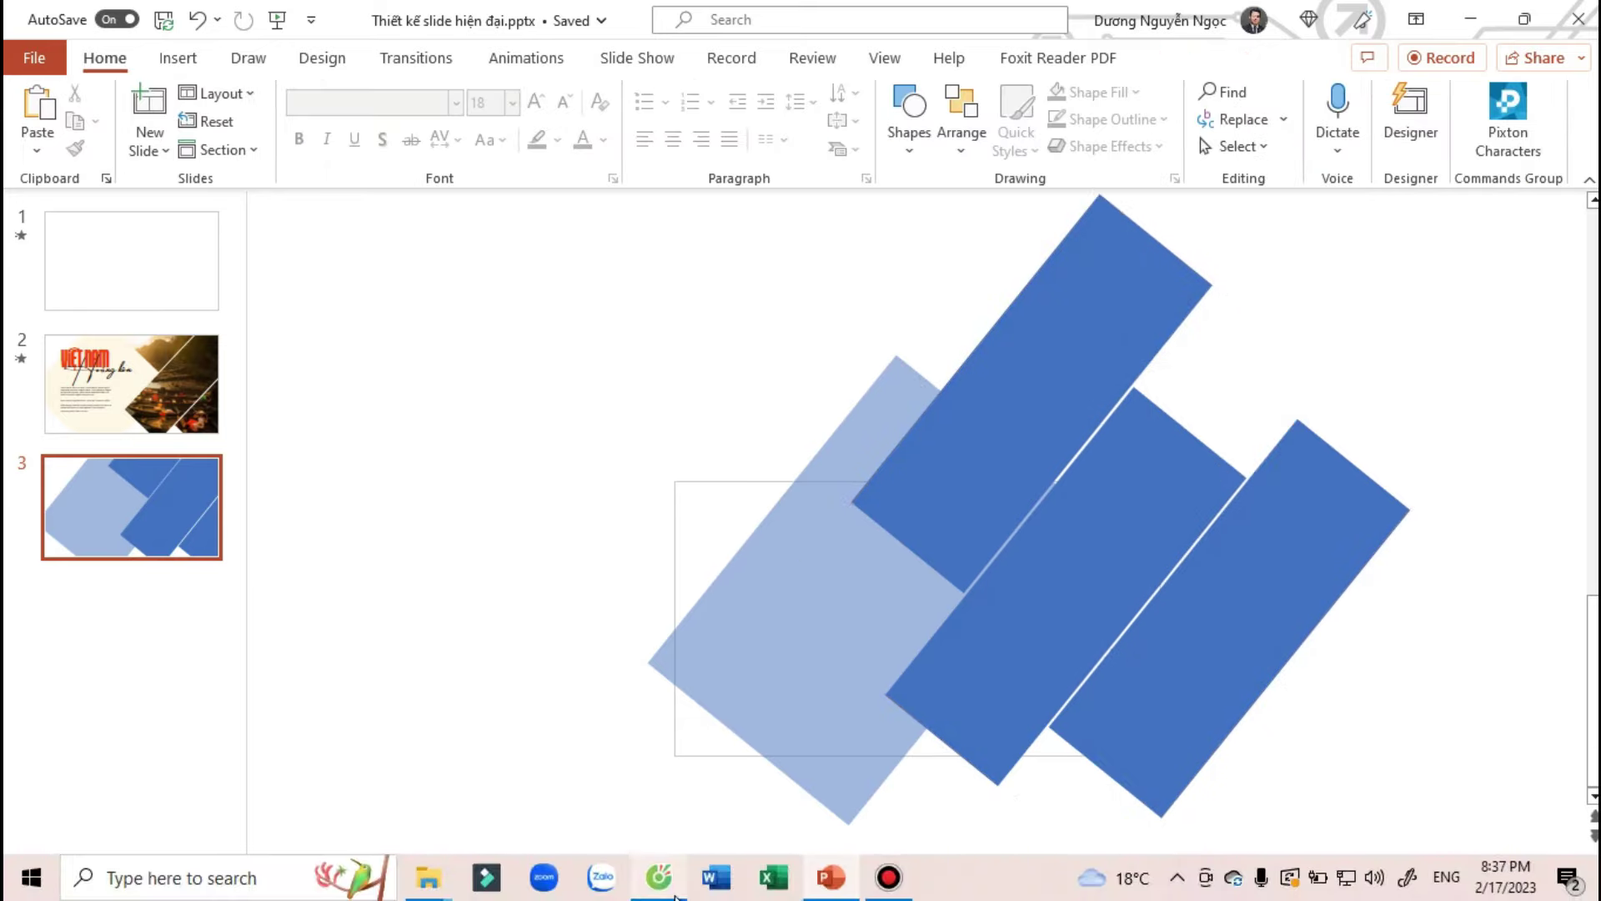
Switch to the web browser, go to Pixabay and scroll its home page
left_click(668, 889)
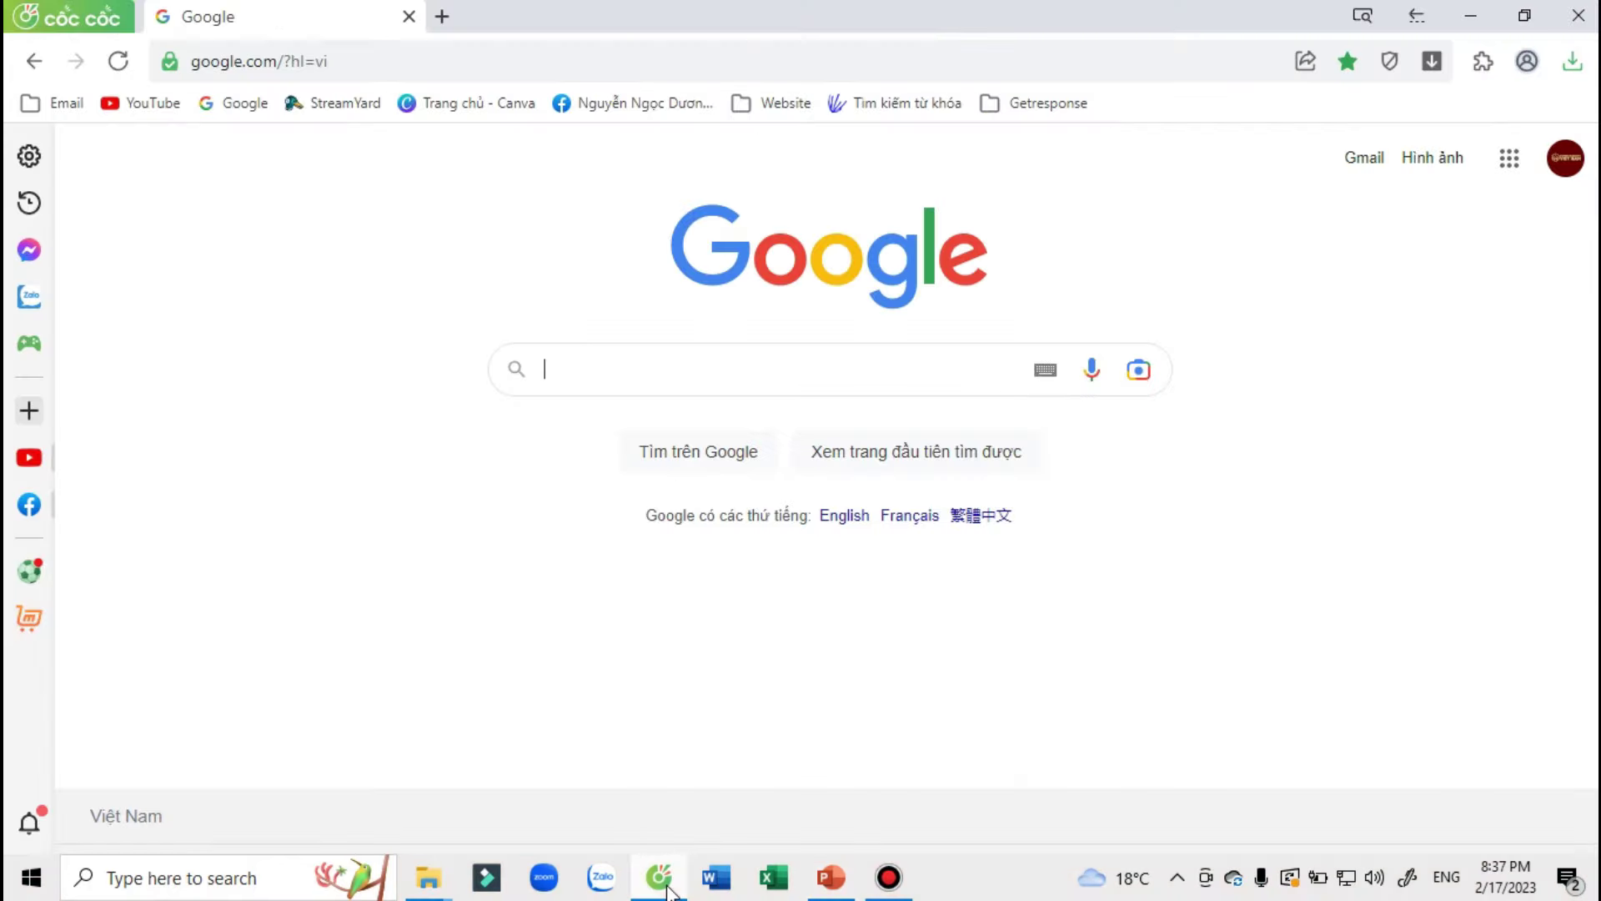
left_click(526, 57)
type("pixx")
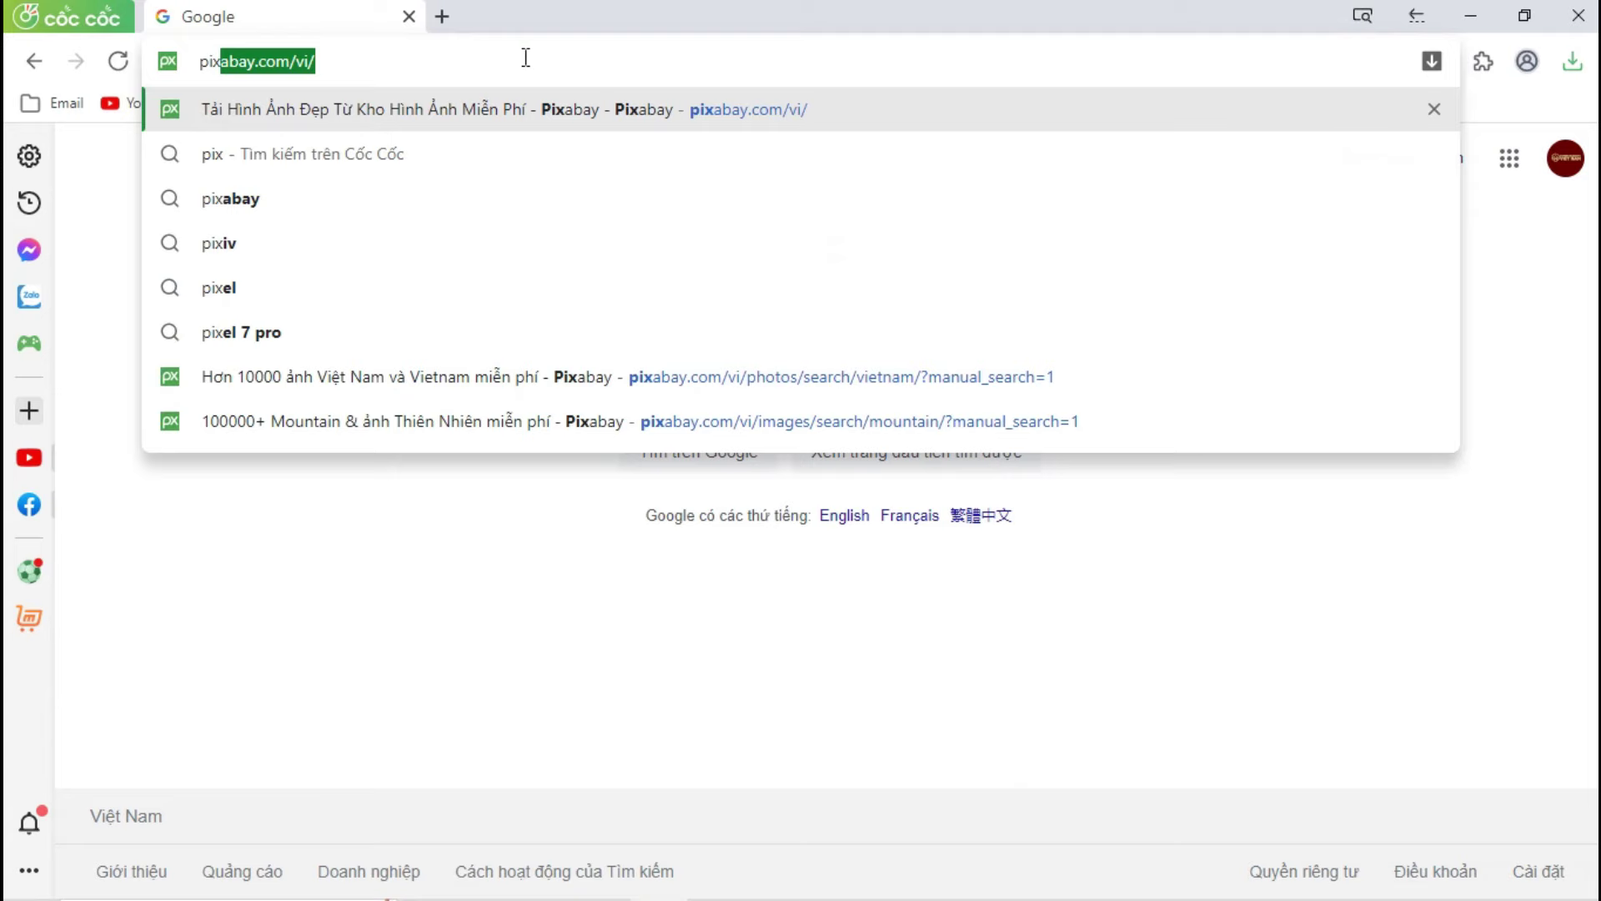
key("Return")
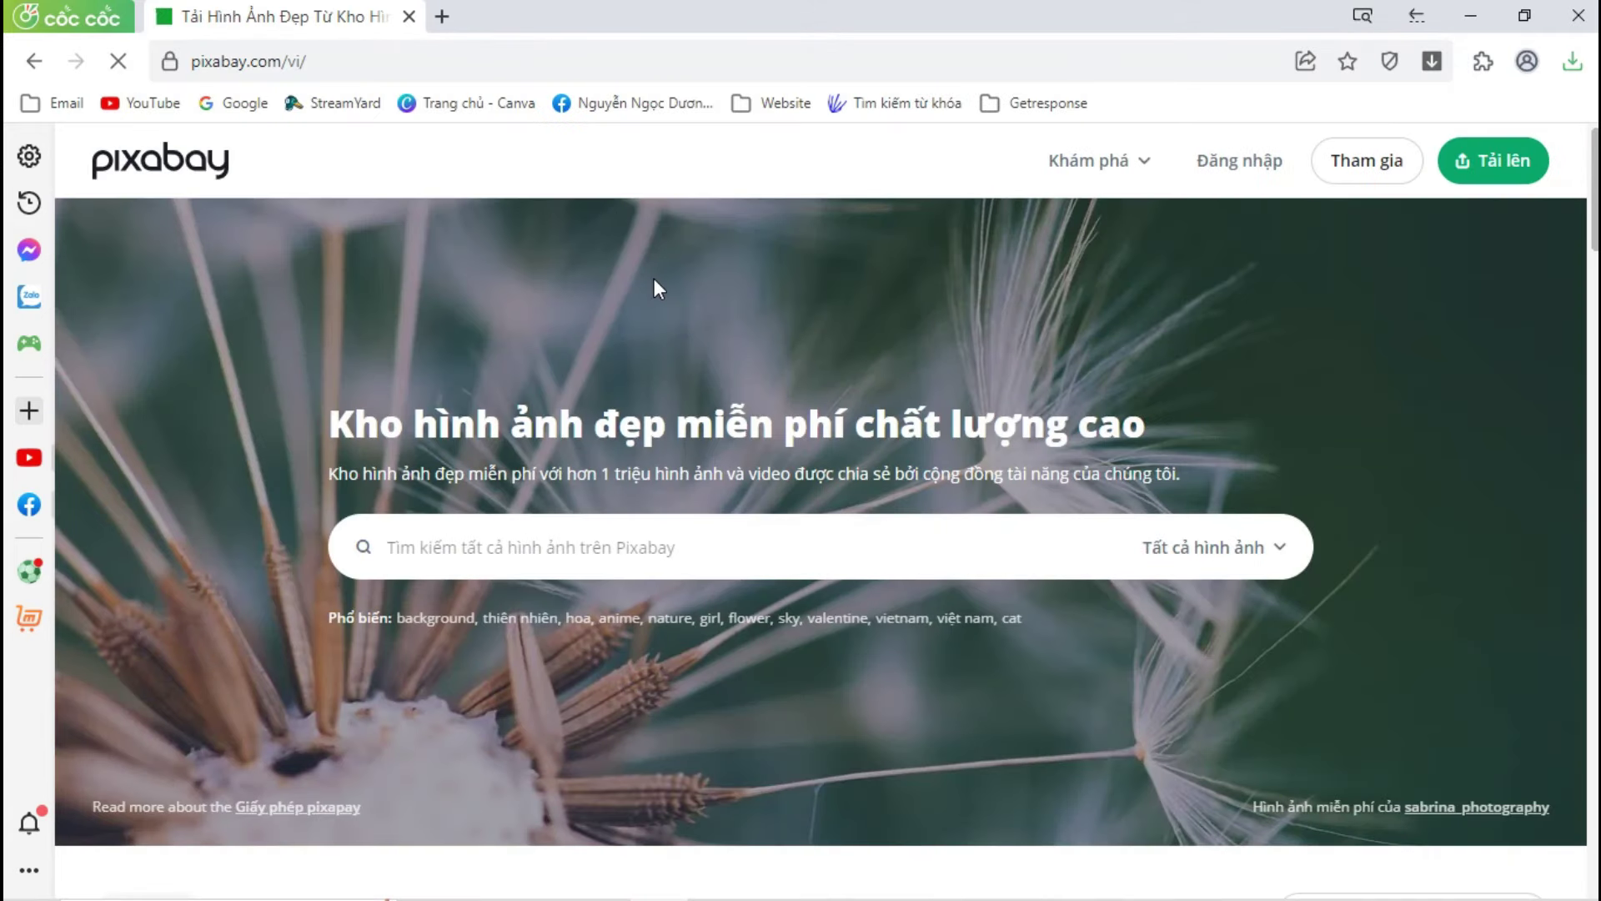
scroll(773, 323, "down", 5)
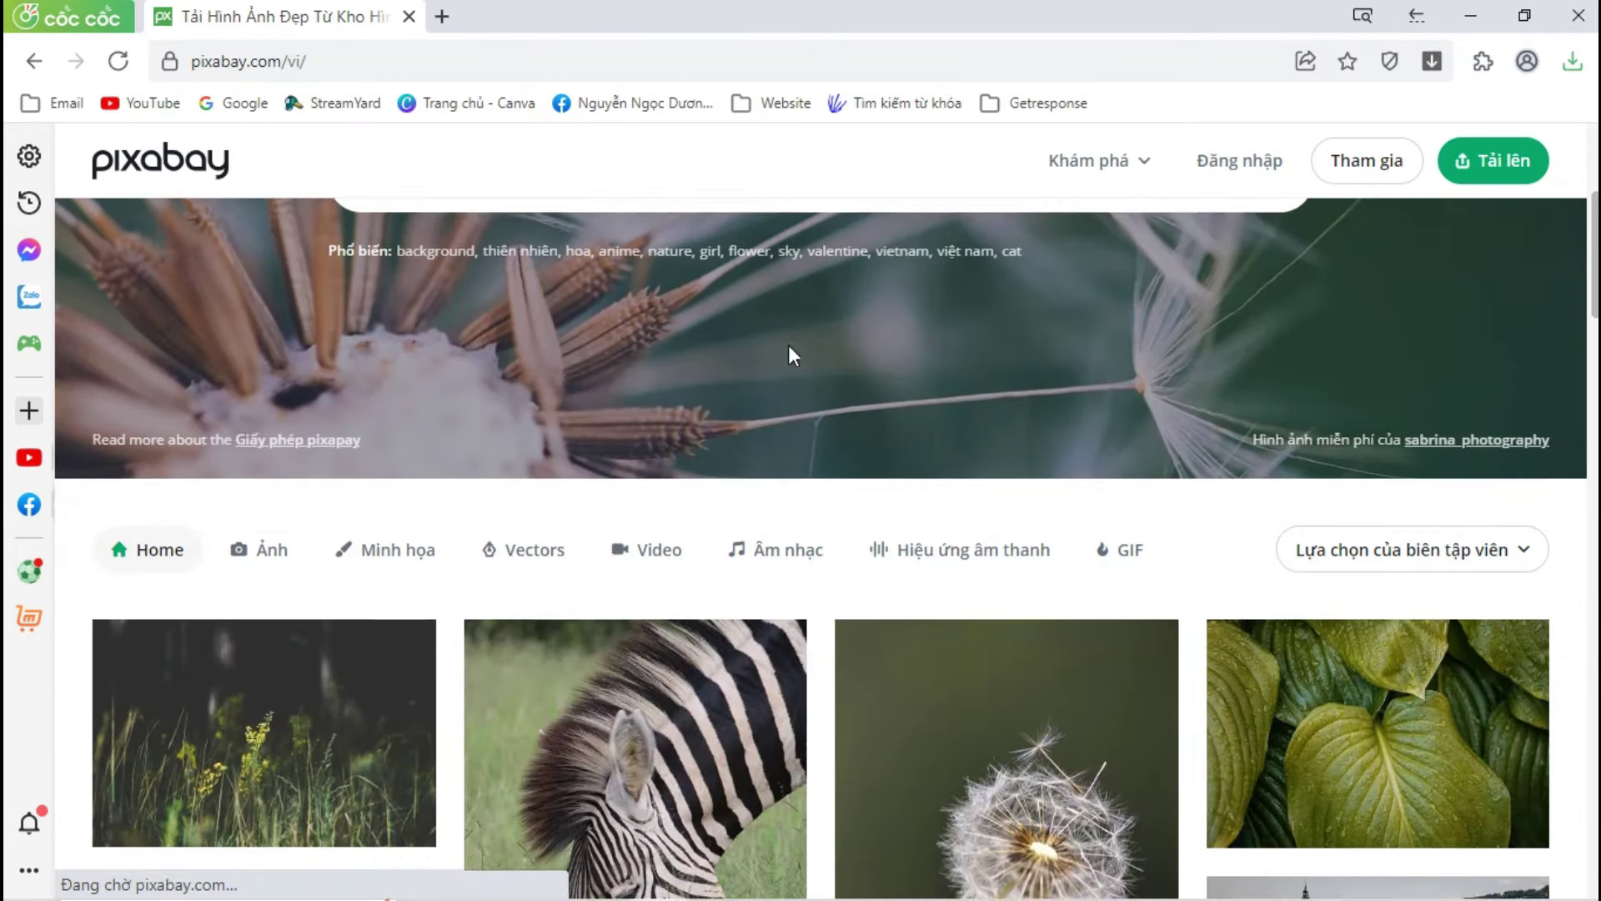
scroll(788, 344, "down", 6)
scroll(880, 430, "down", 3)
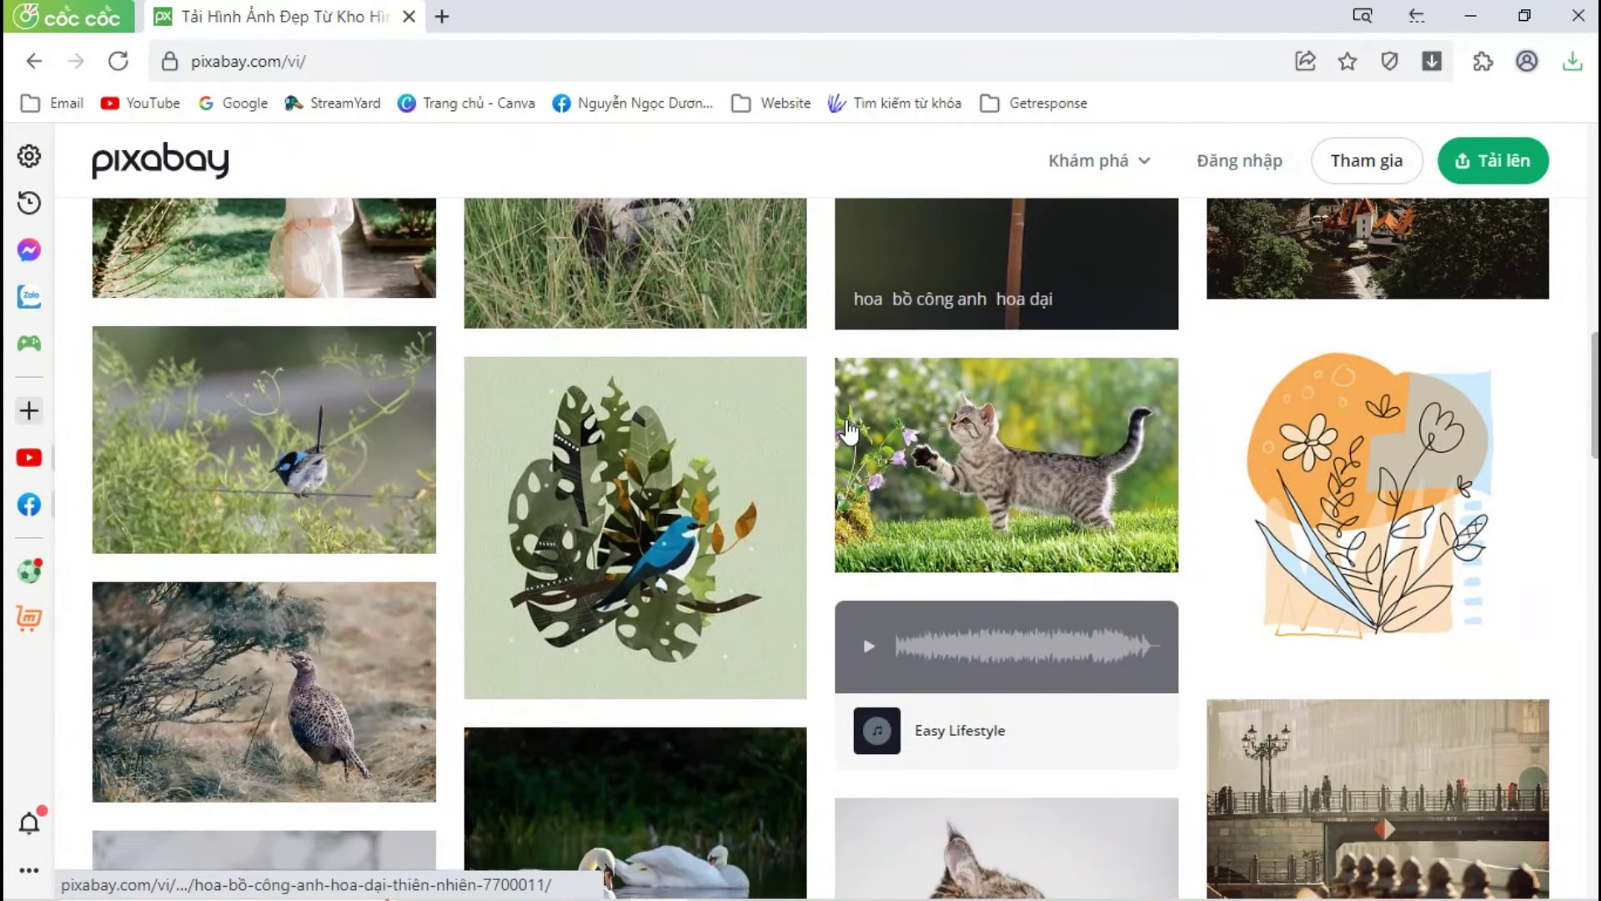
scroll(846, 430, "down", 4)
scroll(845, 428, "down", 3)
scroll(845, 428, "up", 7)
scroll(845, 428, "up", 6)
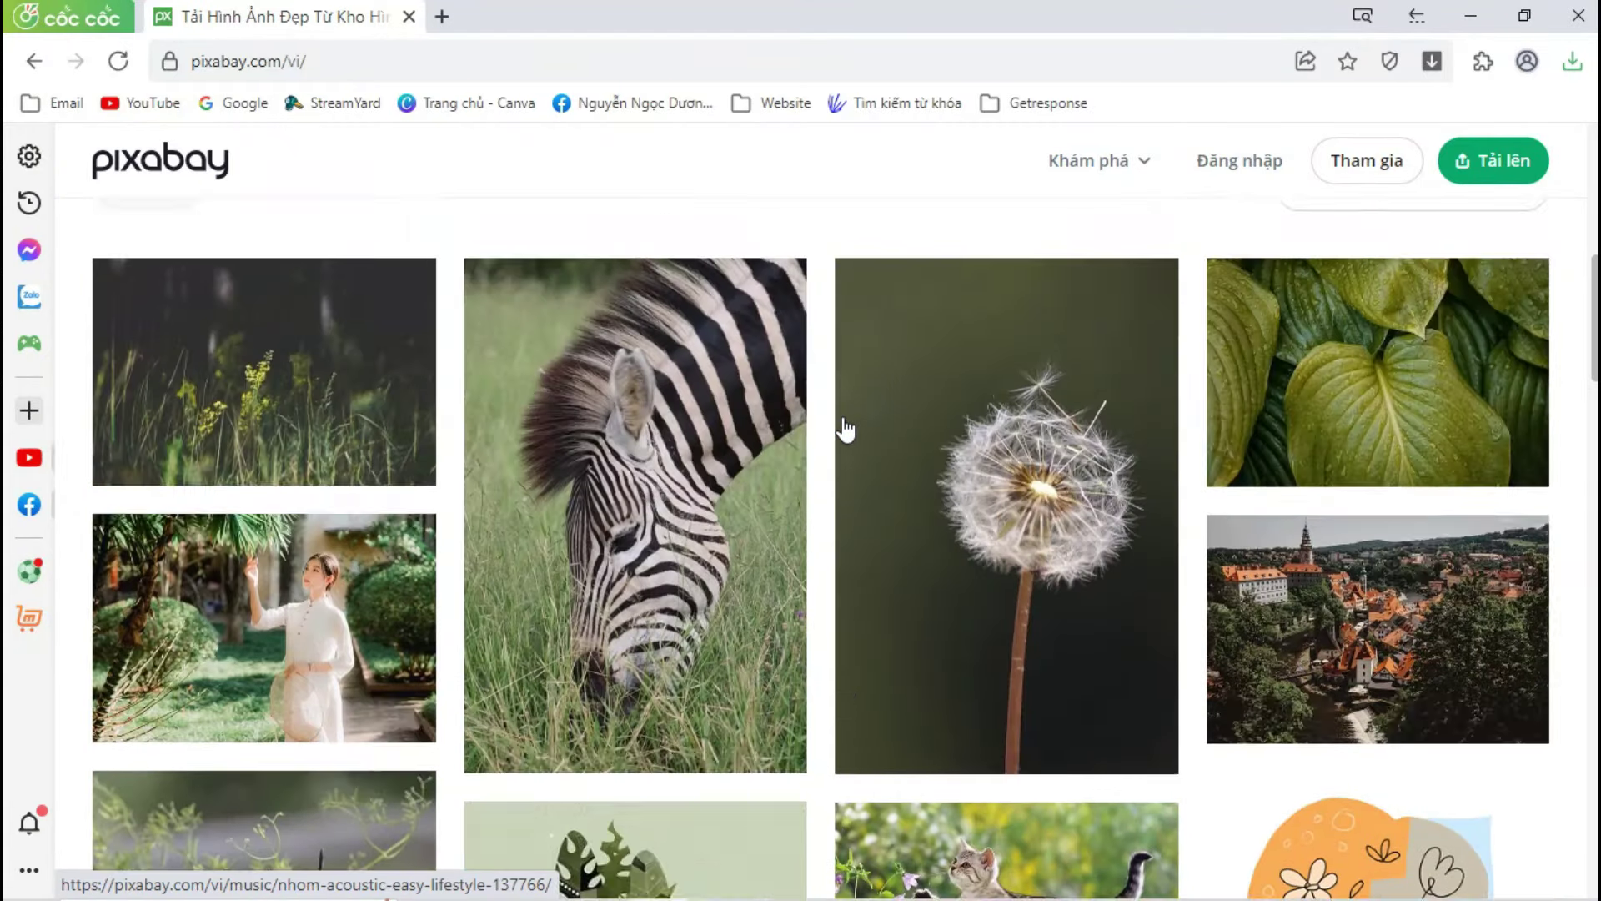
scroll(844, 425, "up", 5)
scroll(842, 425, "up", 3)
Search Pixabay for 'vietnam' and scroll through the photo results
left_click(678, 415)
type("vietnam")
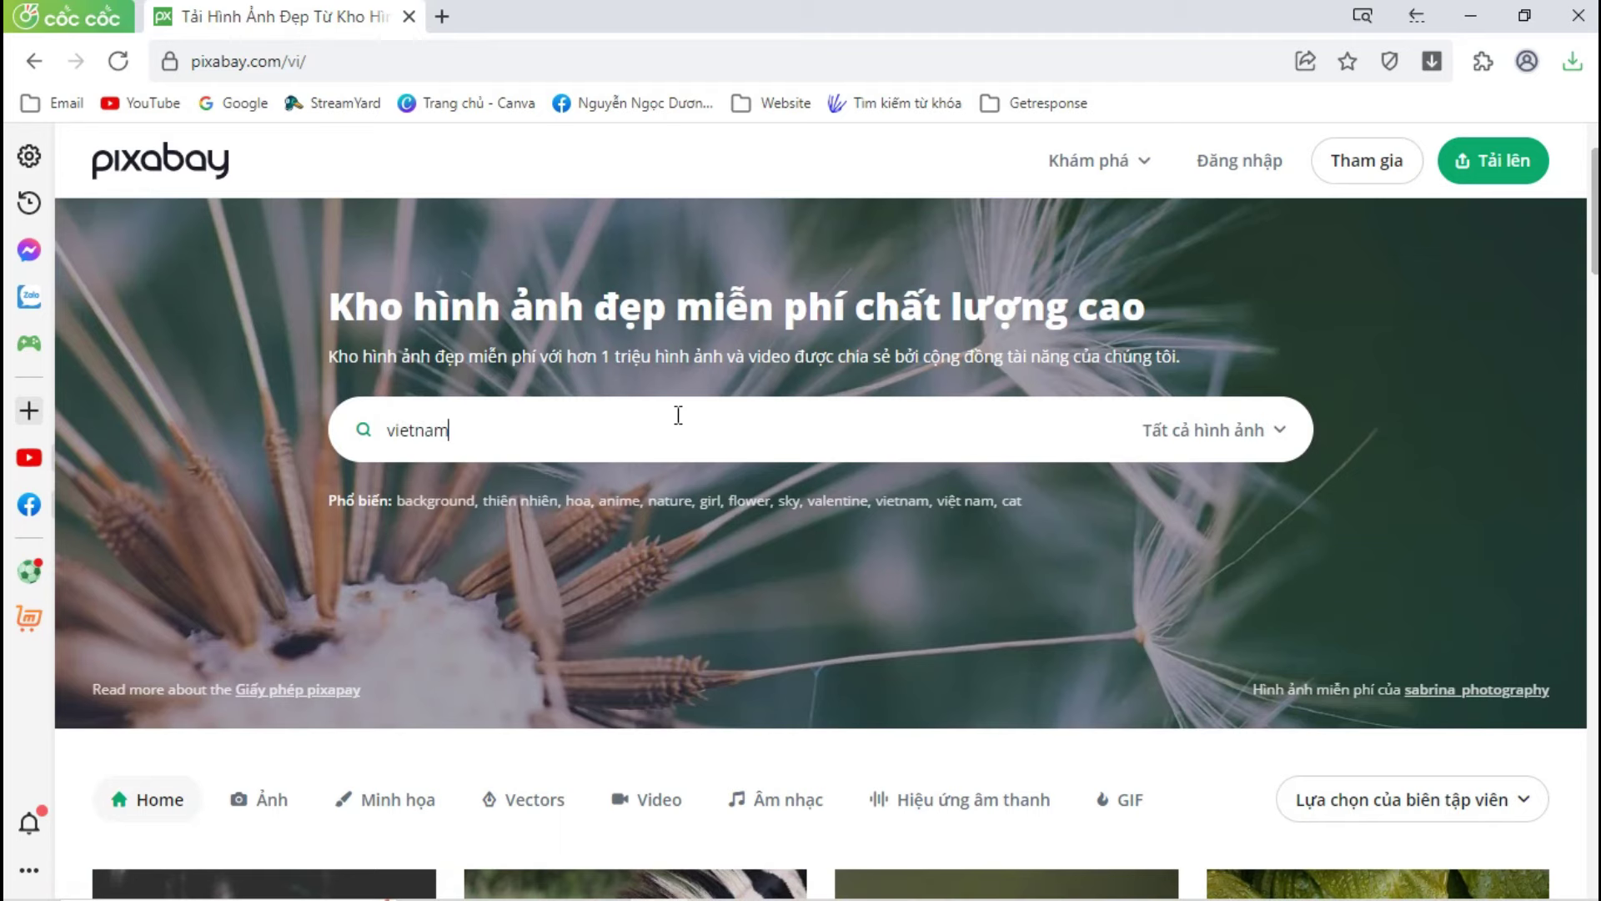
key("Return")
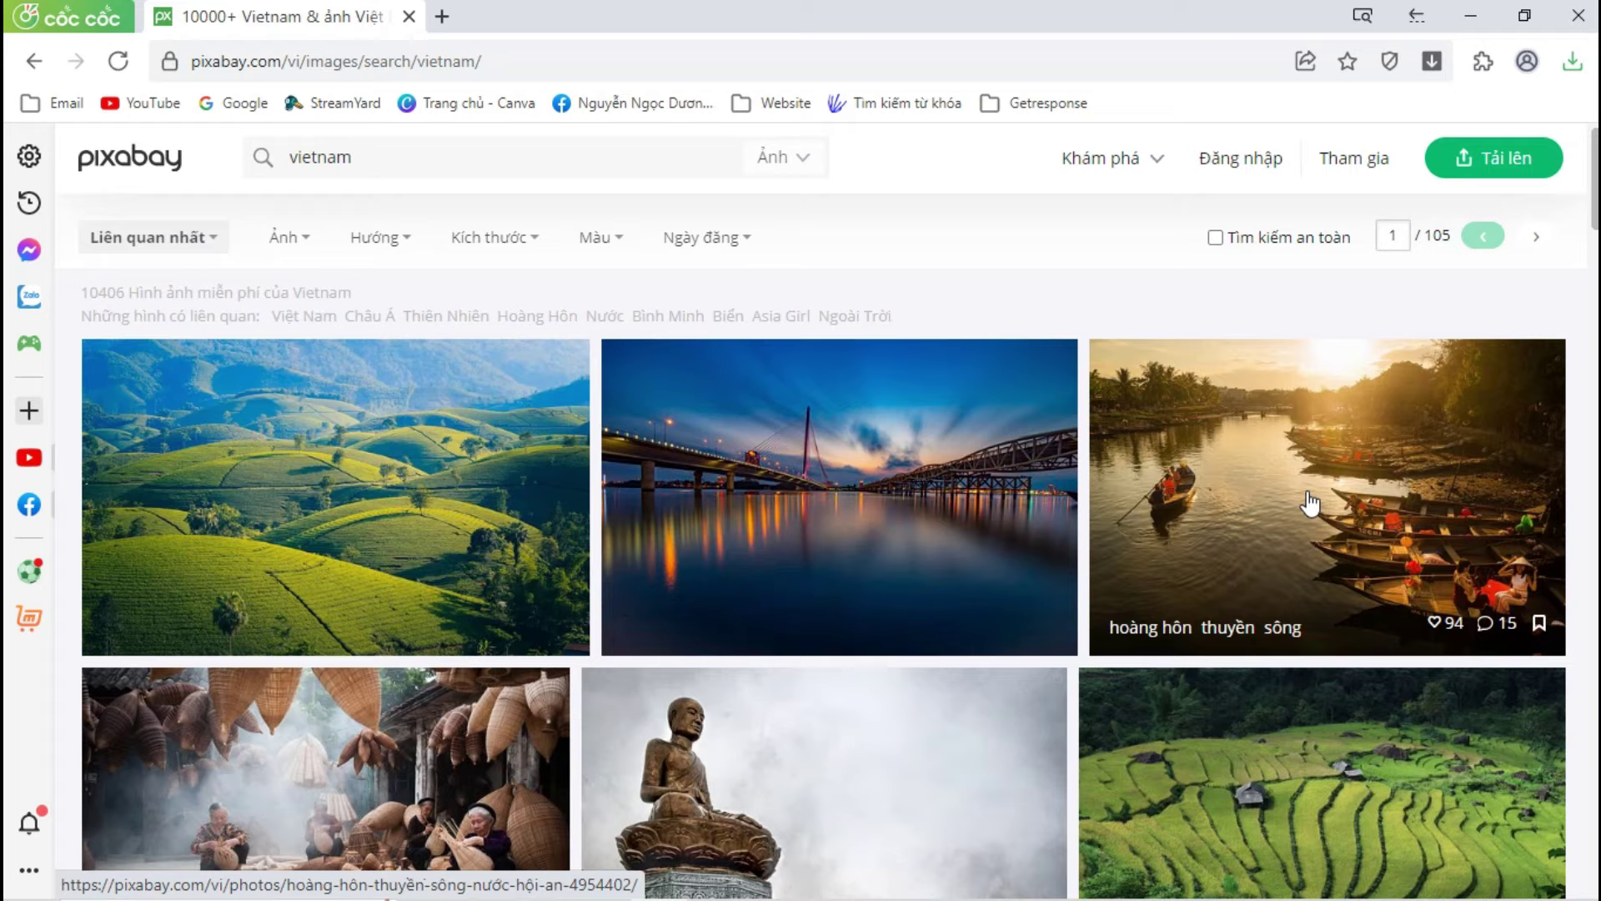
scroll(1308, 492, "down", 1)
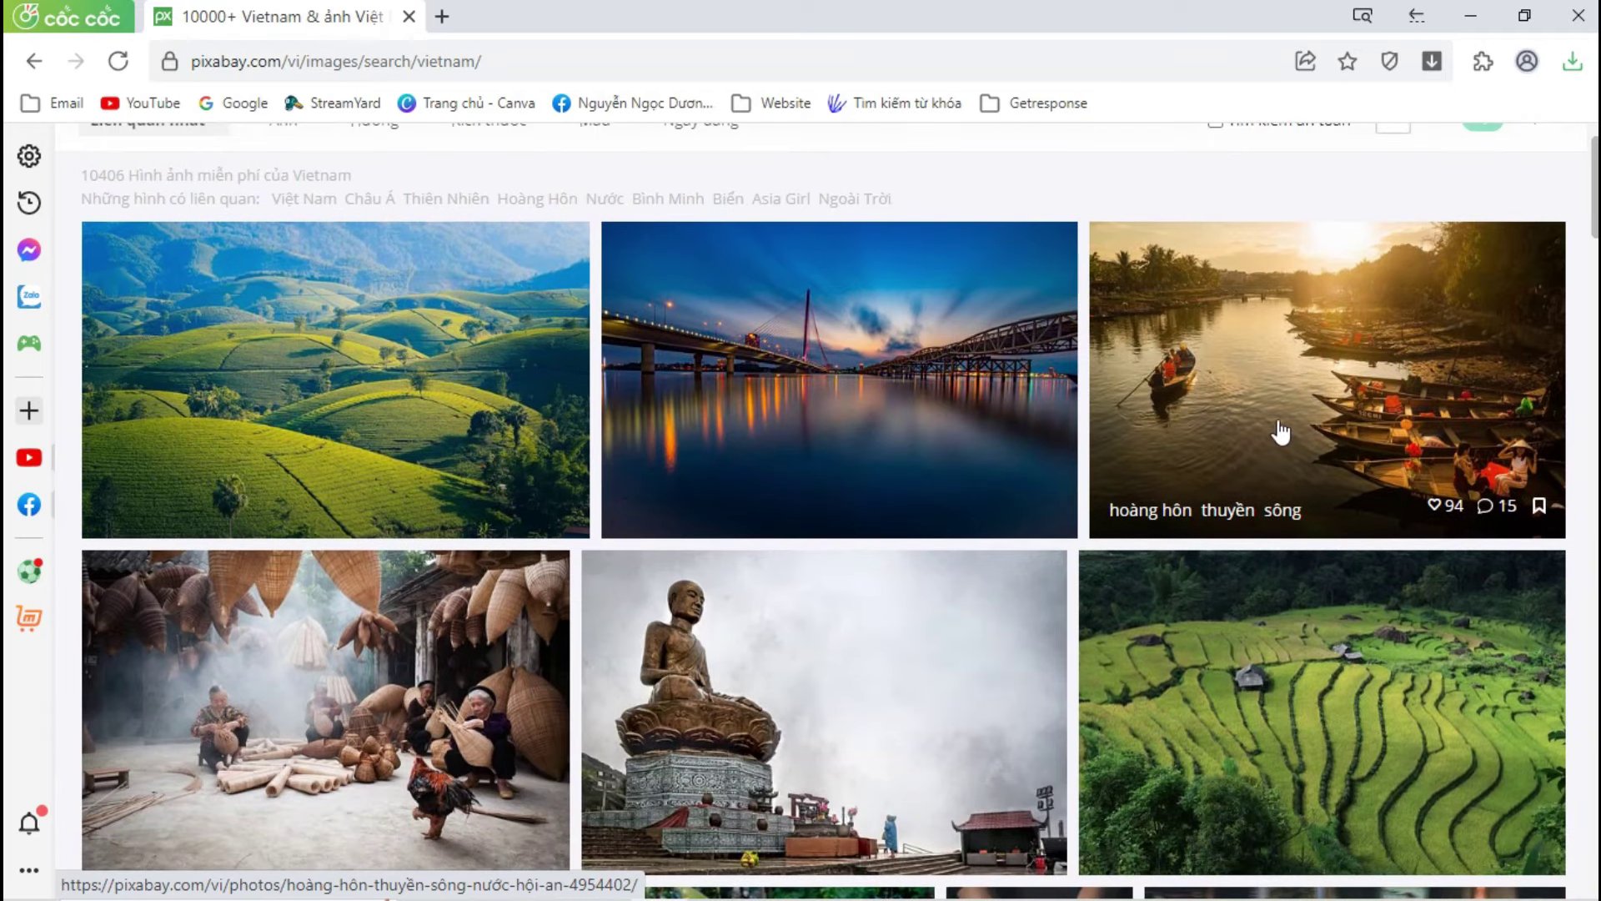
scroll(1300, 427, "down", 1)
scroll(1300, 427, "up", 1)
scroll(1297, 428, "down", 3)
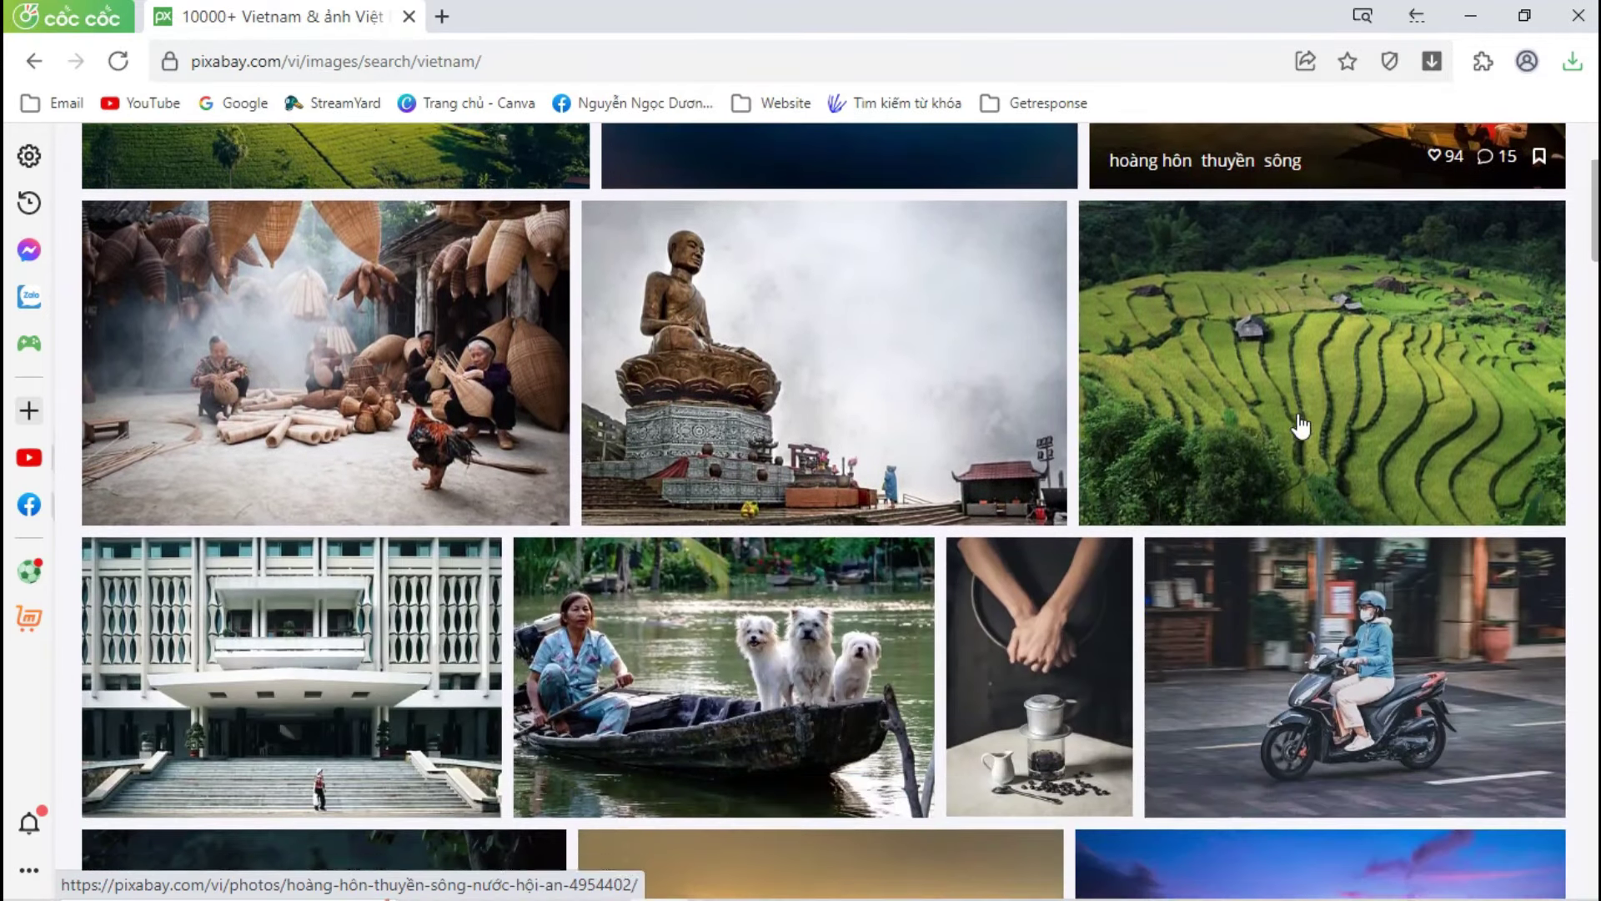
scroll(1277, 430, "down", 6)
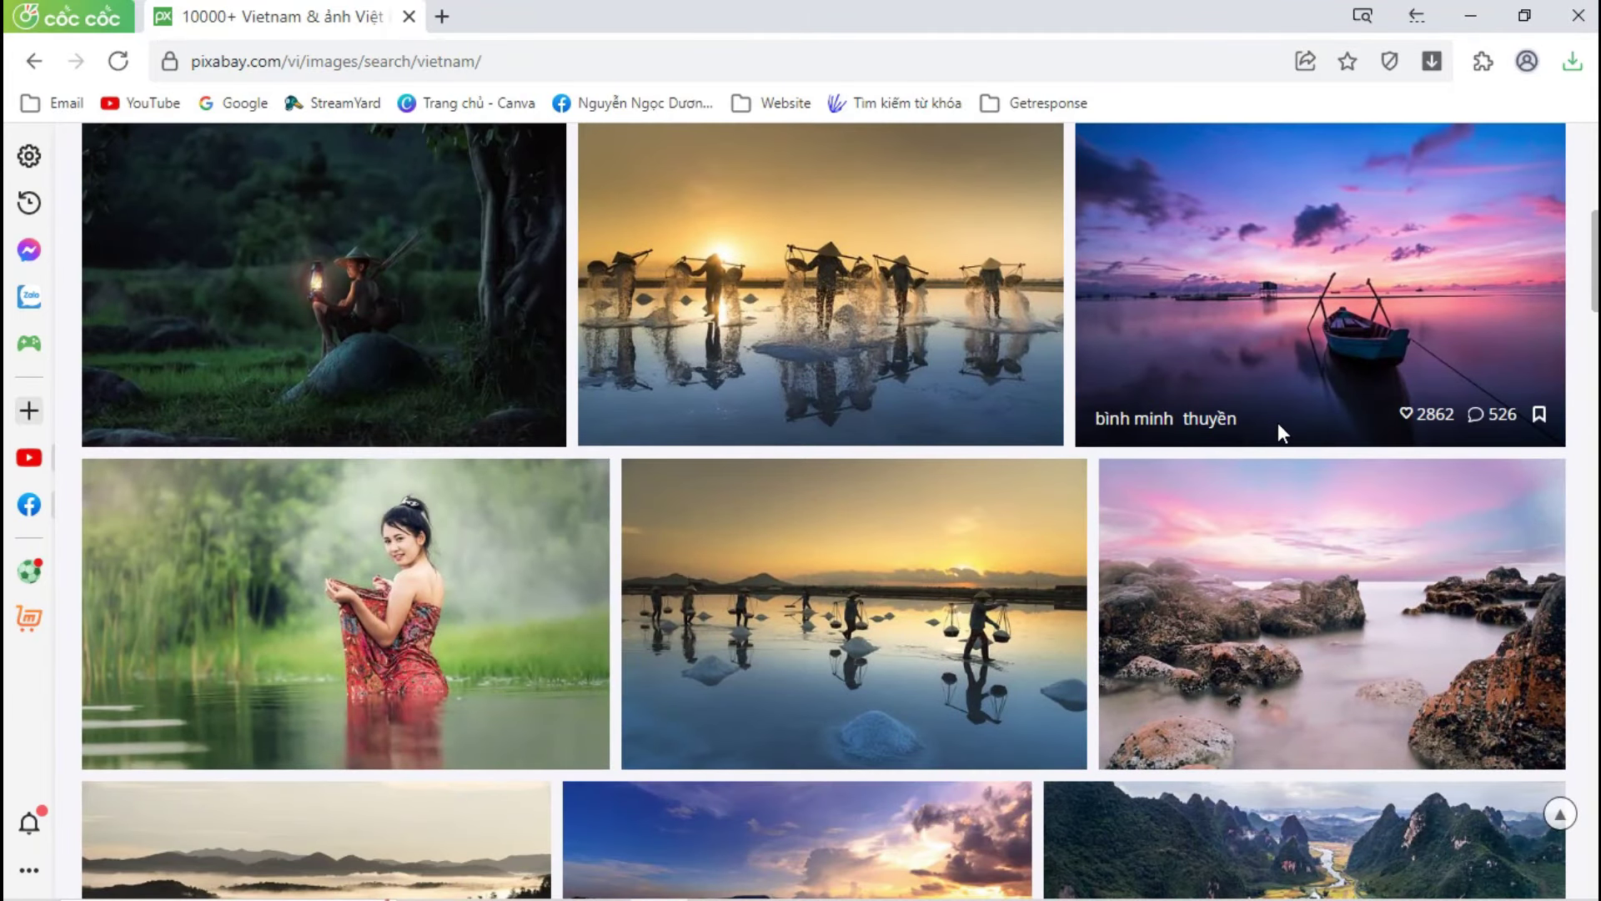
scroll(1278, 422, "up", 5)
scroll(1278, 422, "up", 2)
scroll(1278, 422, "up", 2)
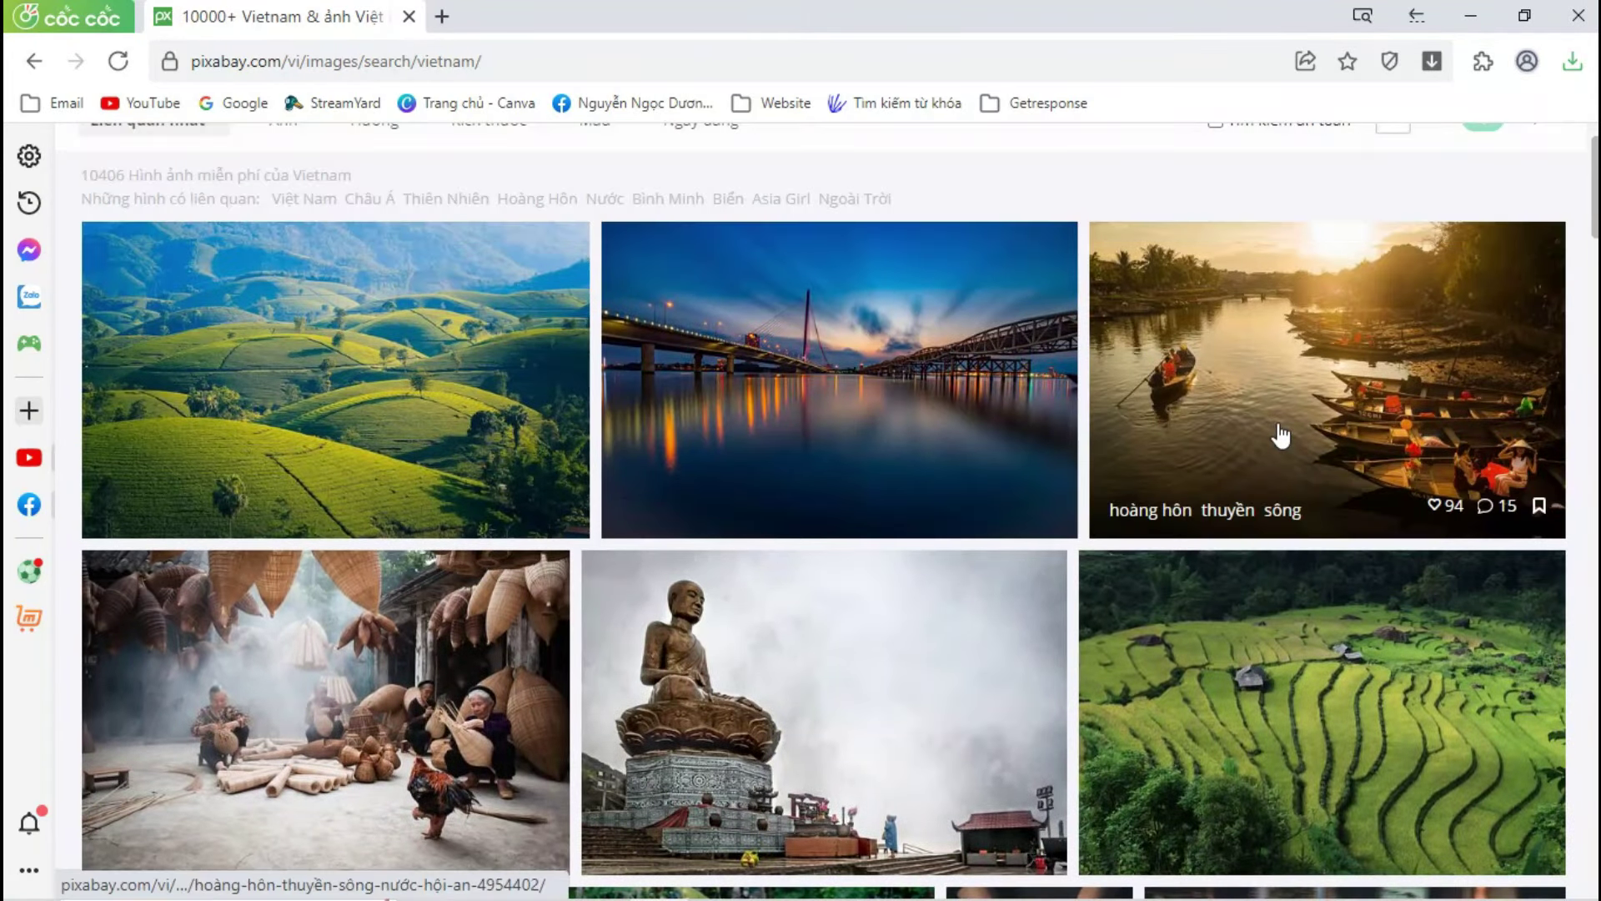
scroll(1282, 435, "up", 1)
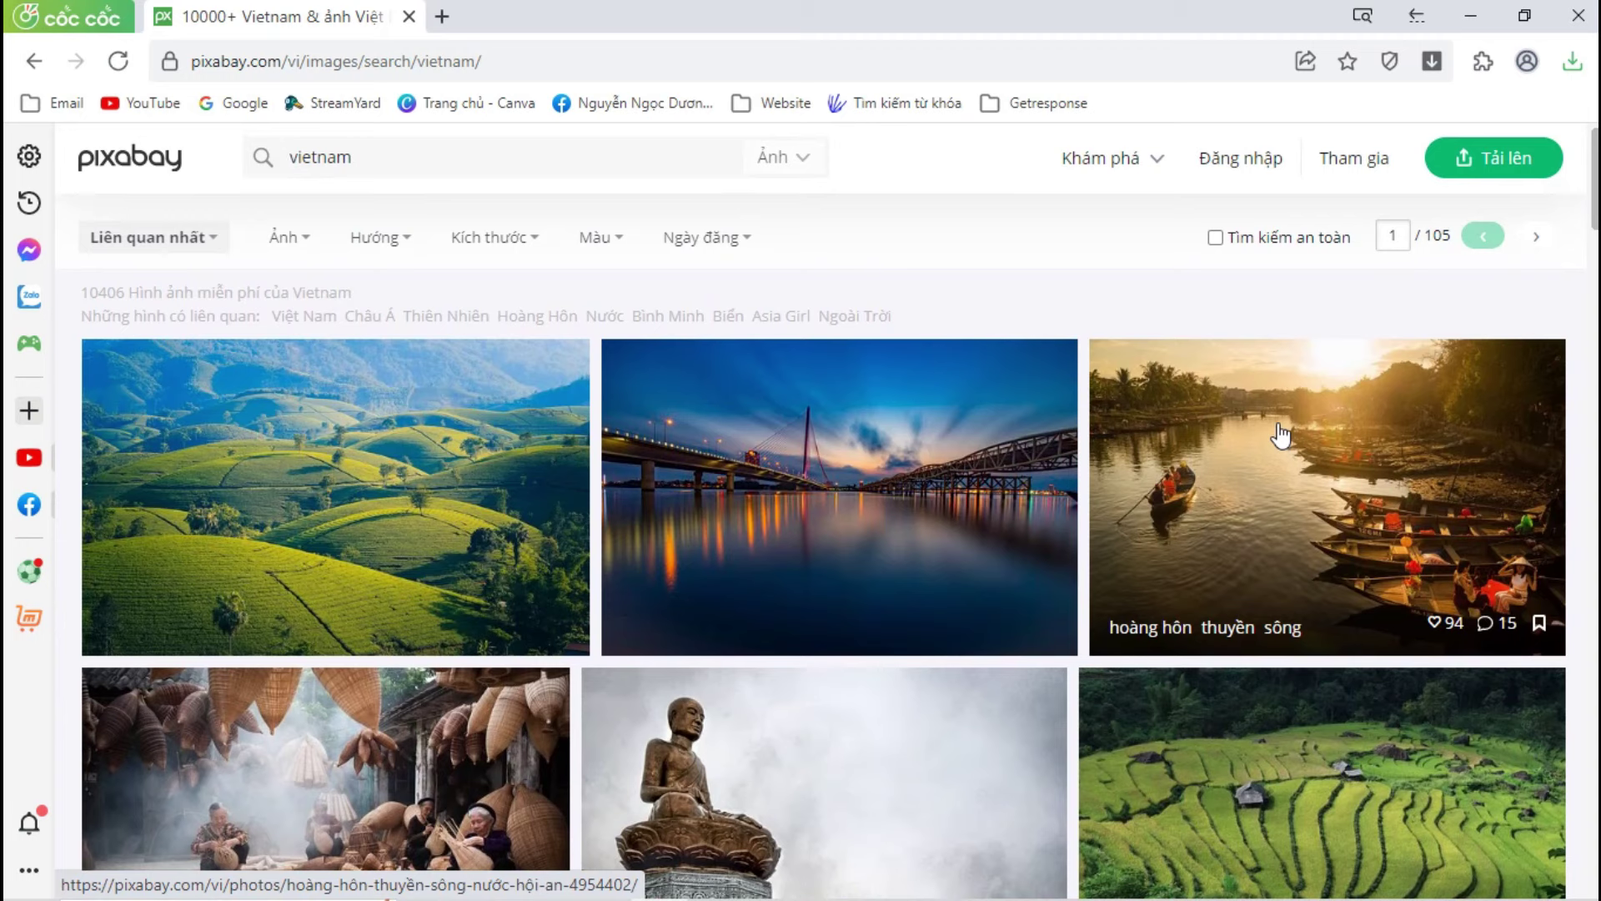
Download the sunset river-boats photo at 1920×1280, passing the reCAPTCHA check
left_click(1269, 503)
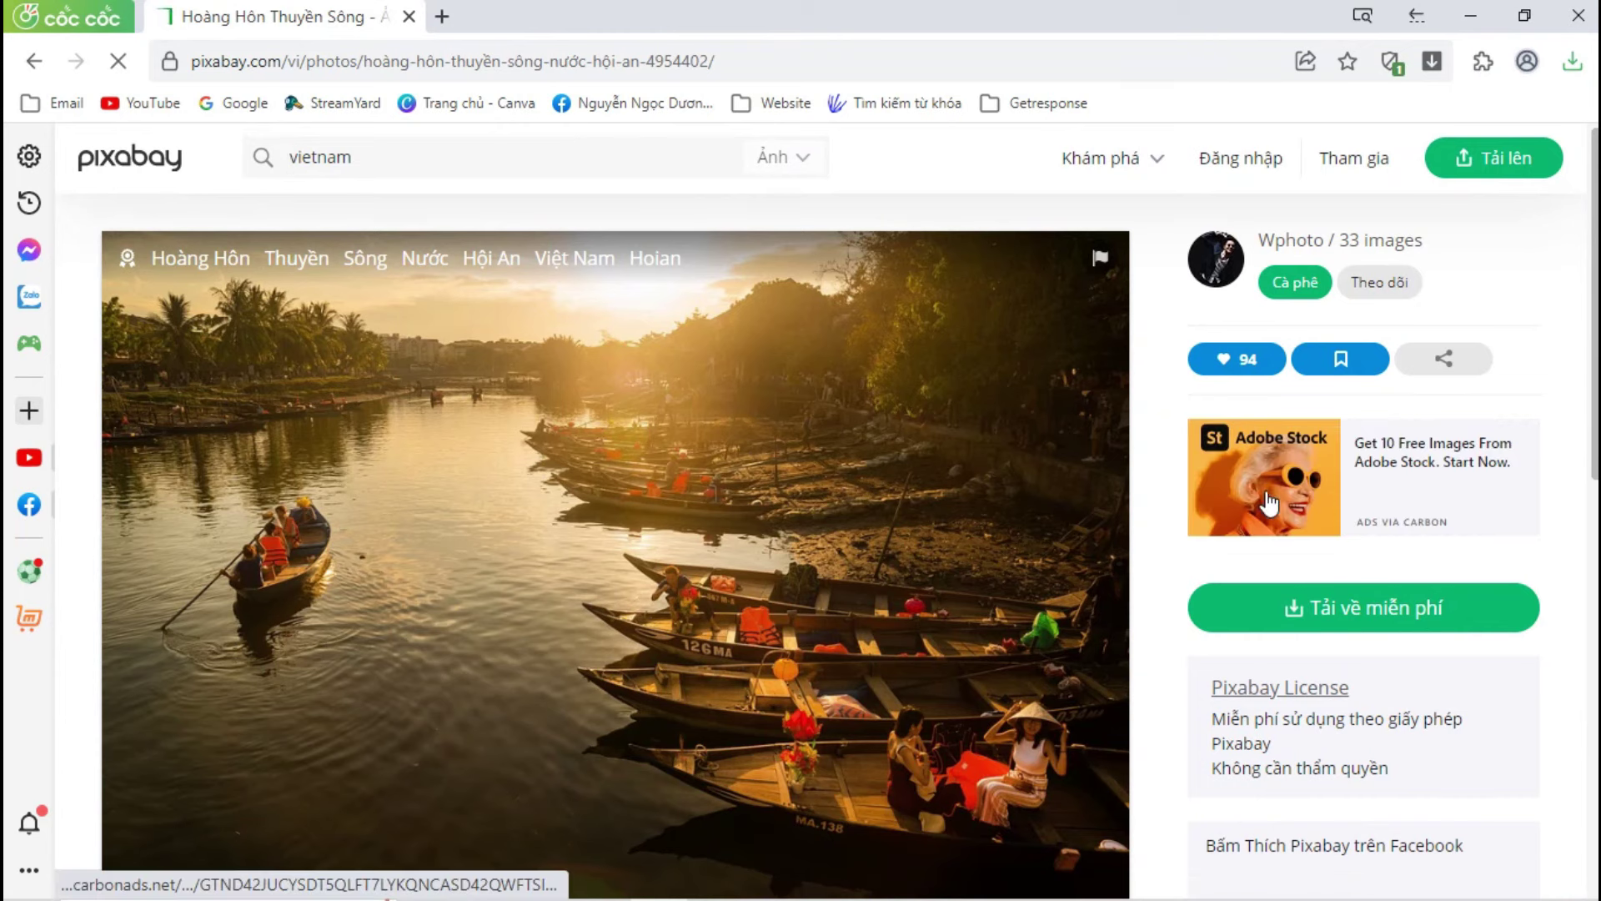
left_click(1351, 616)
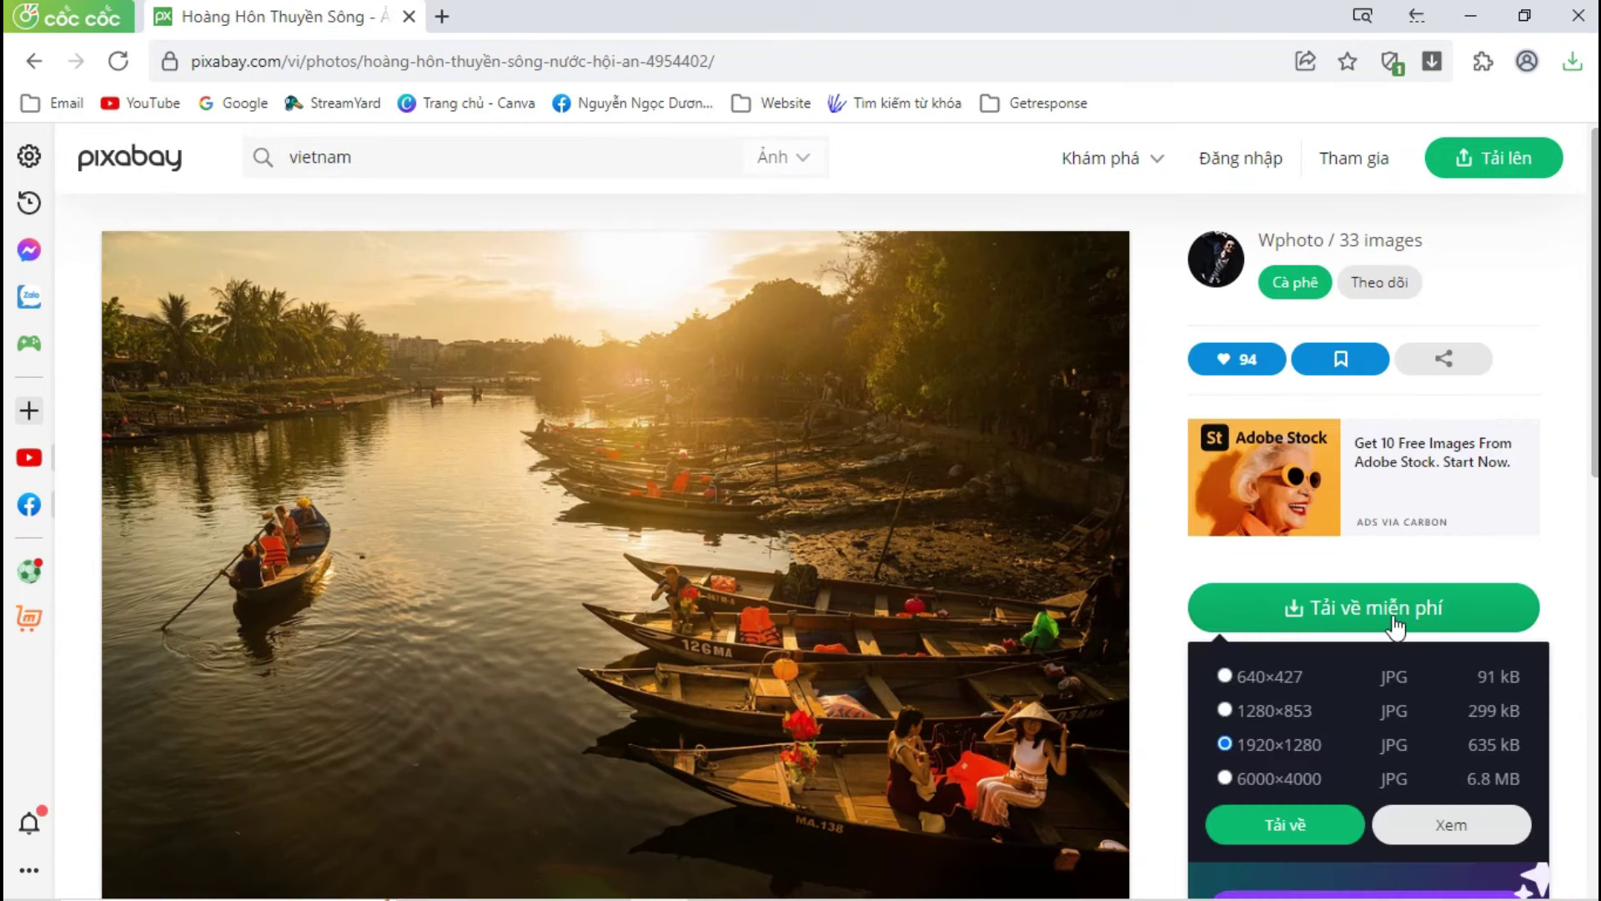
left_click(1312, 830)
left_click(675, 551)
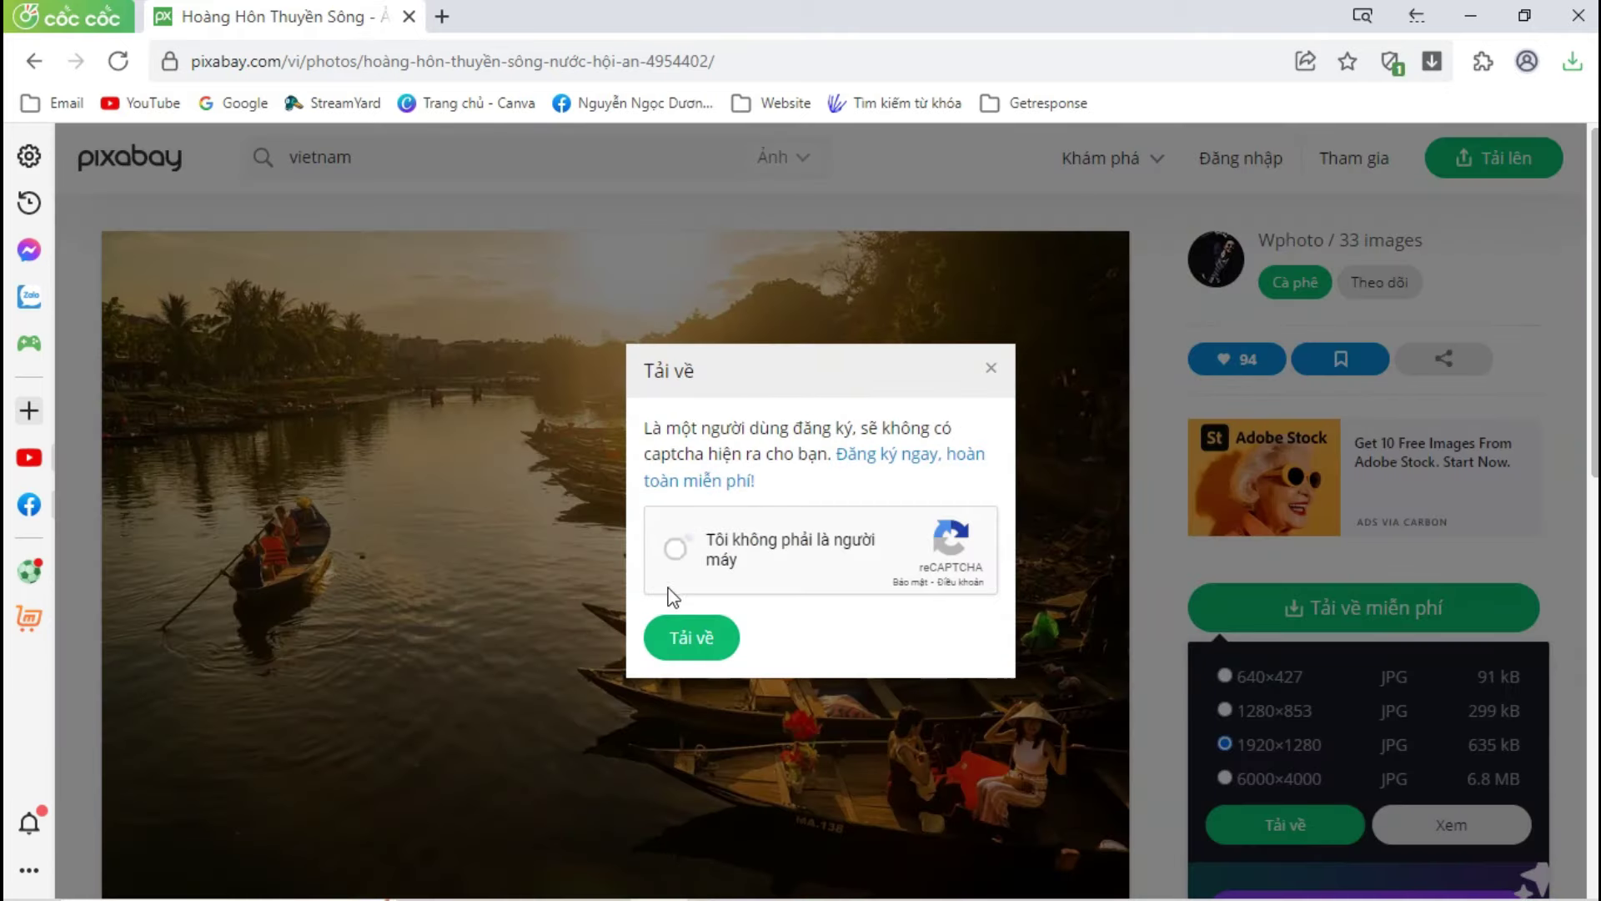
left_click(687, 639)
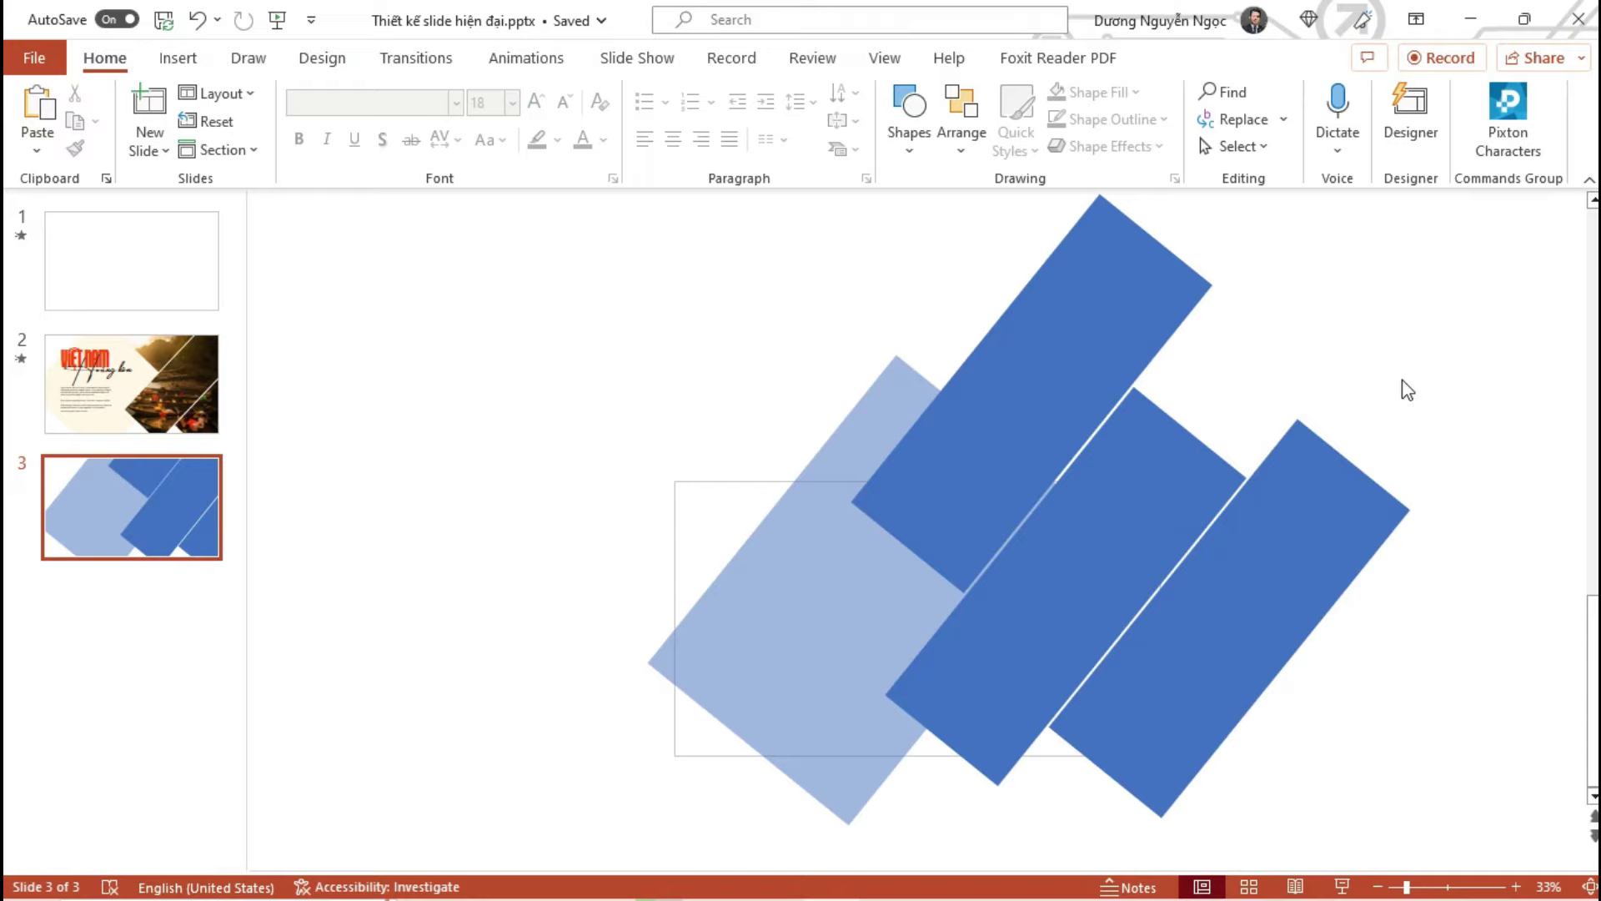
Give the merged dark shape a picture fill from the downloaded sunset boats photo
left_click(1124, 302)
right_click(1124, 302)
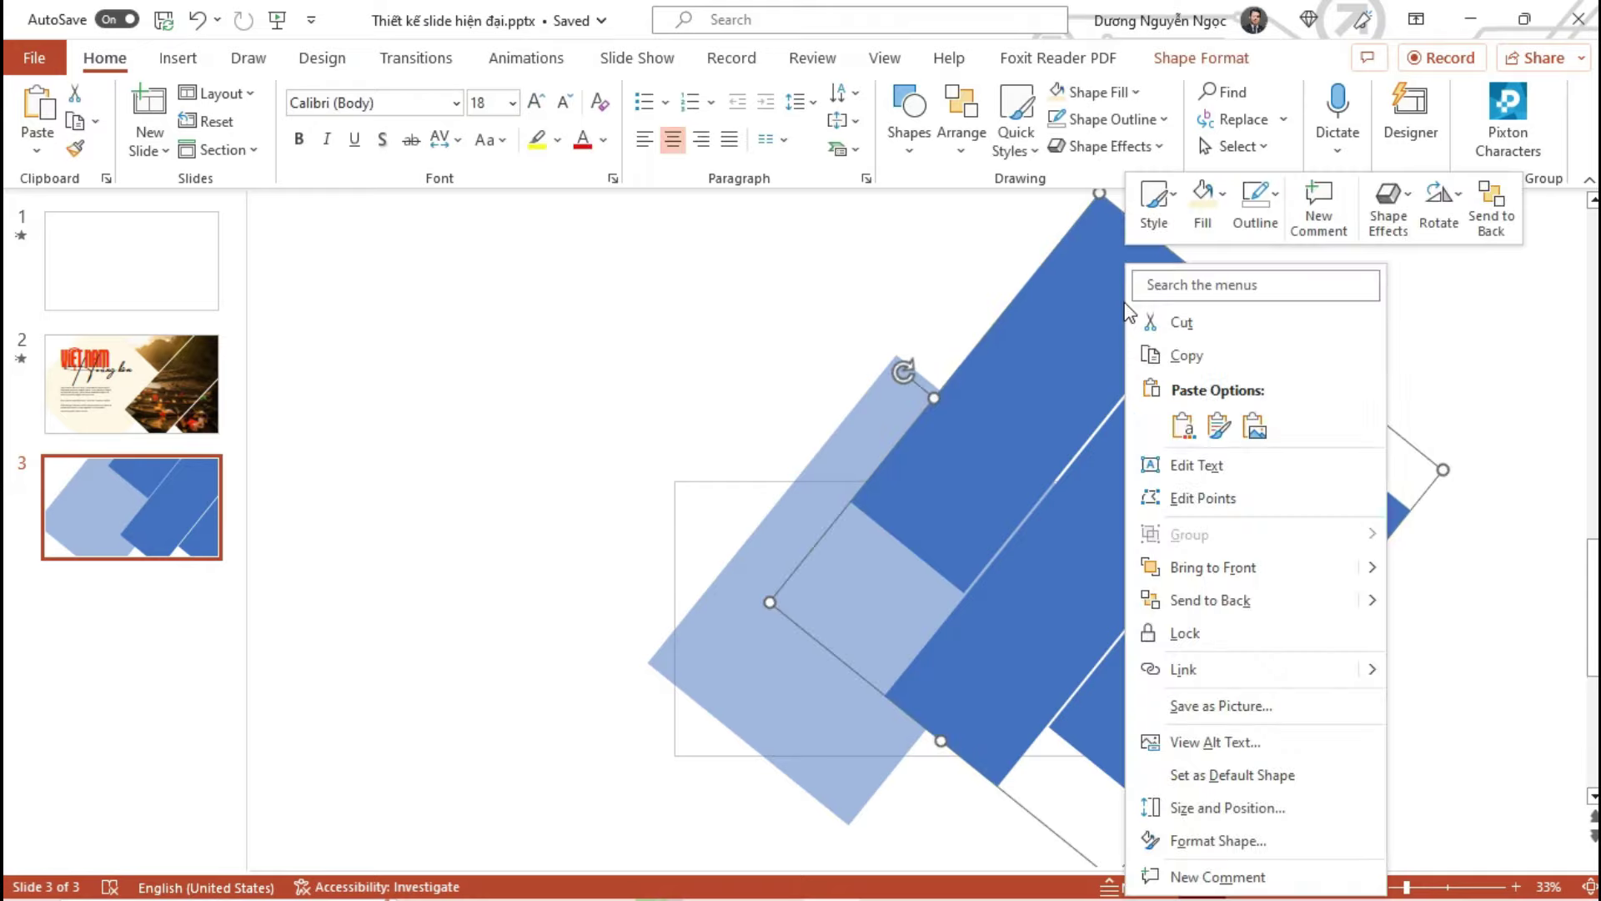
left_click(1258, 839)
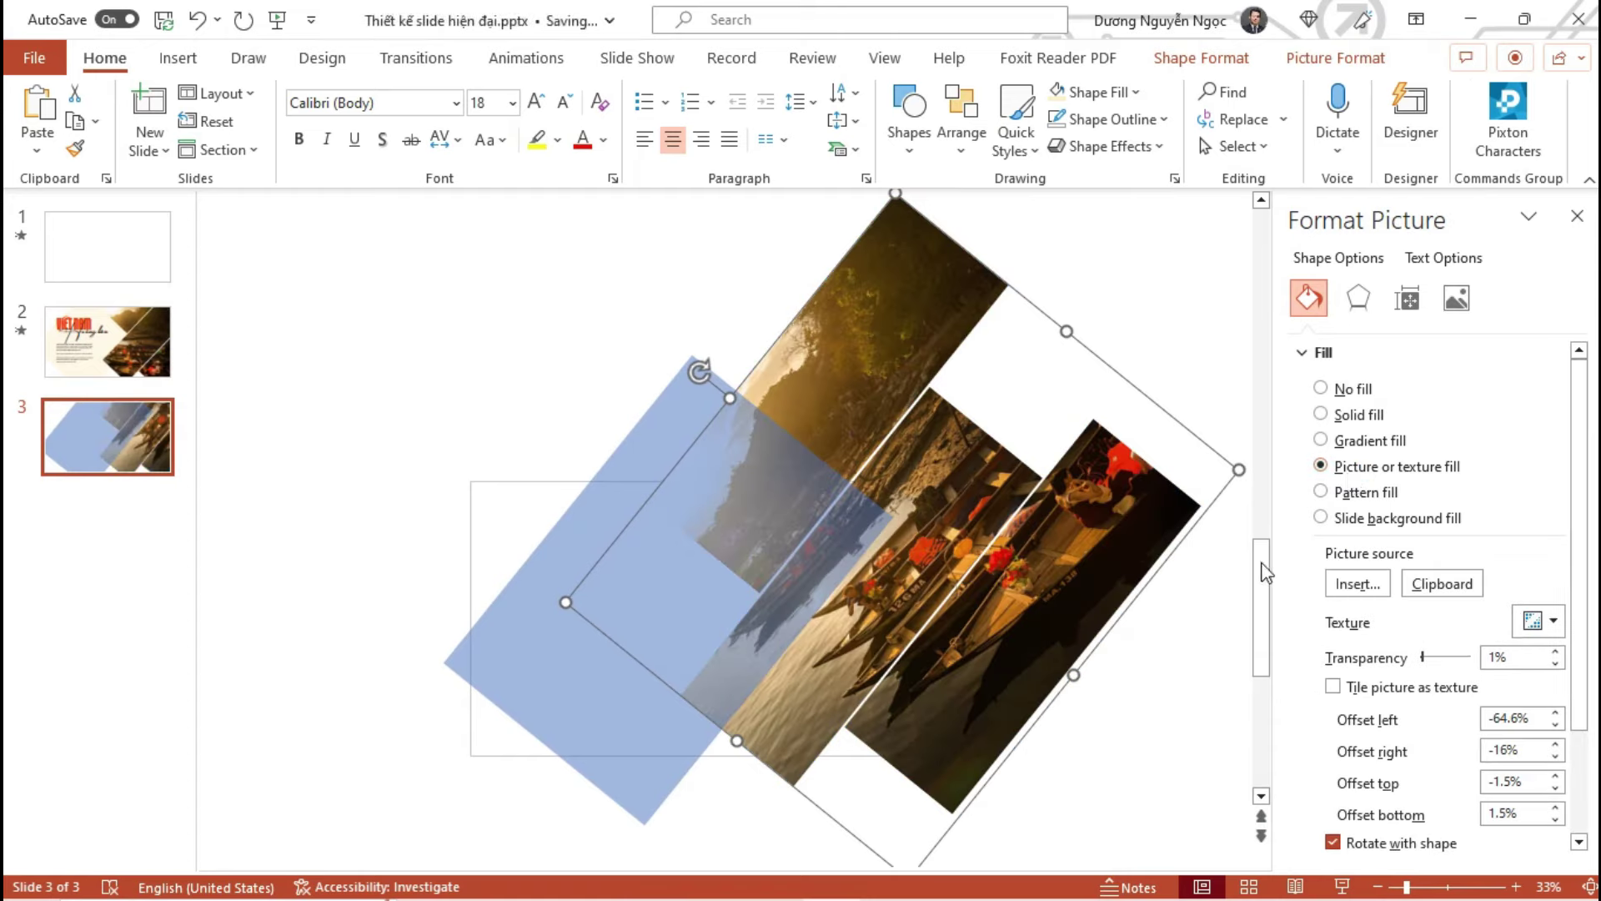
left_click(1358, 584)
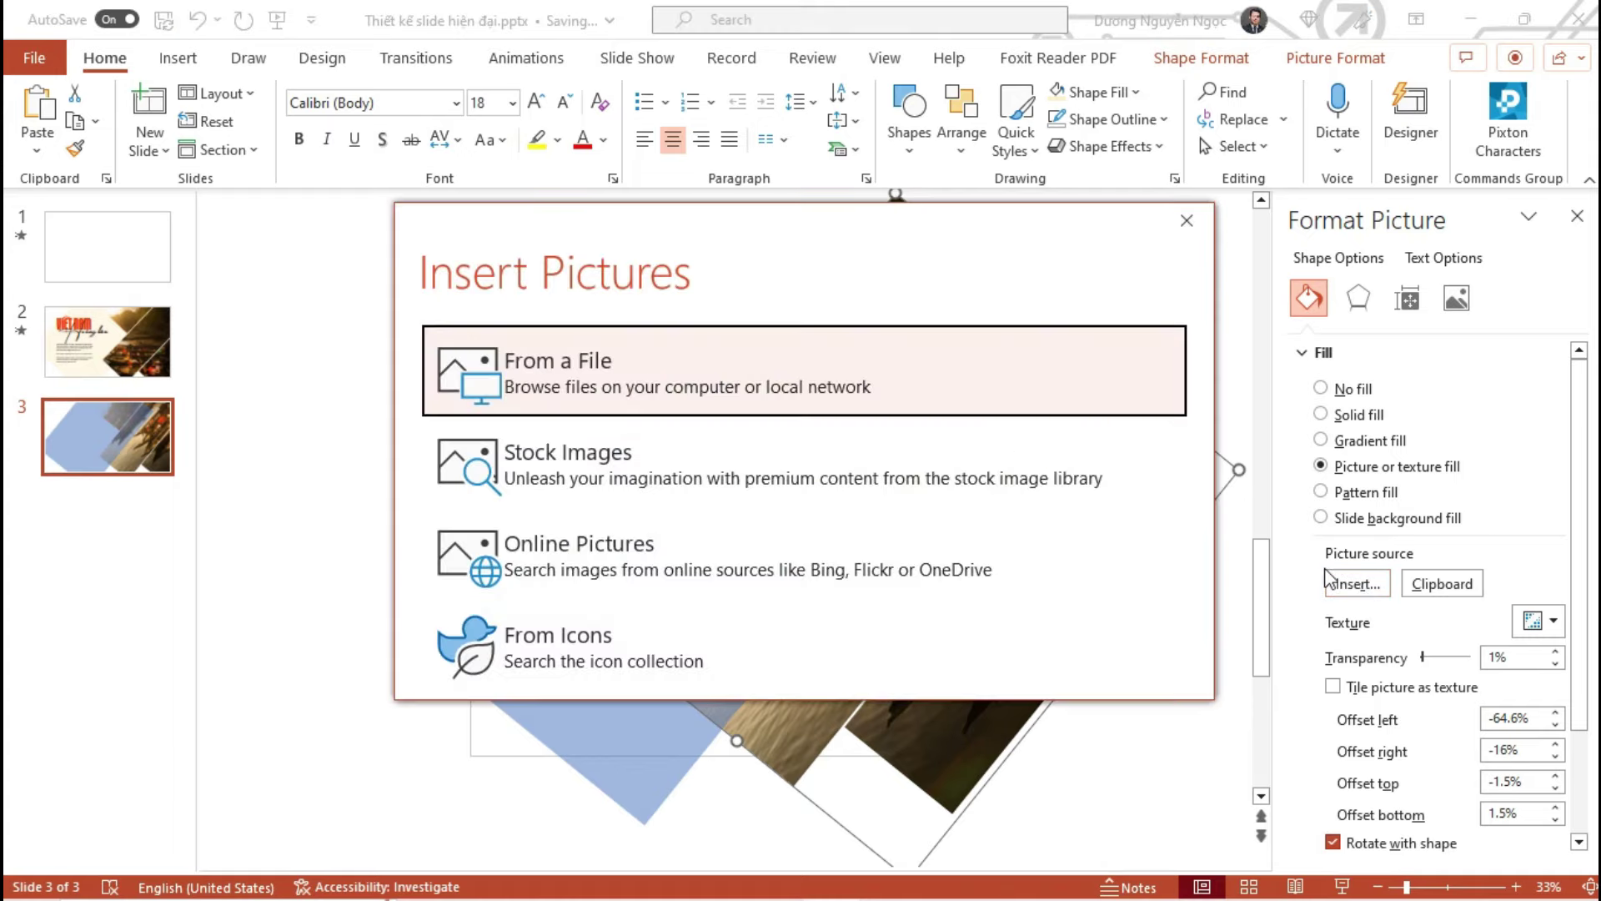
left_click(832, 394)
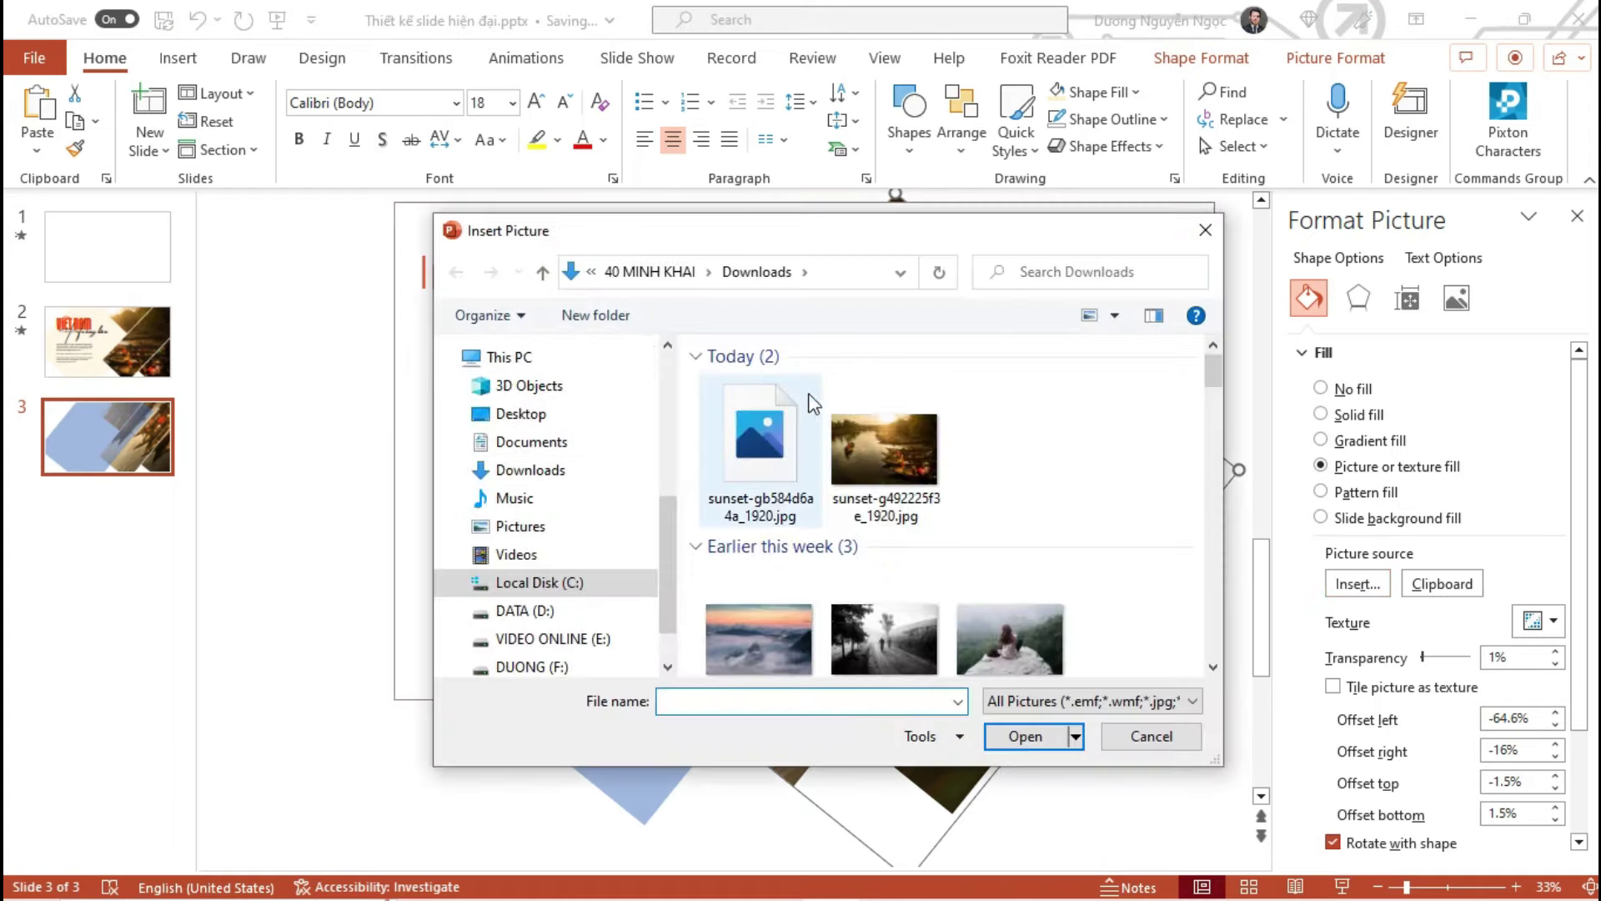
double_click(761, 463)
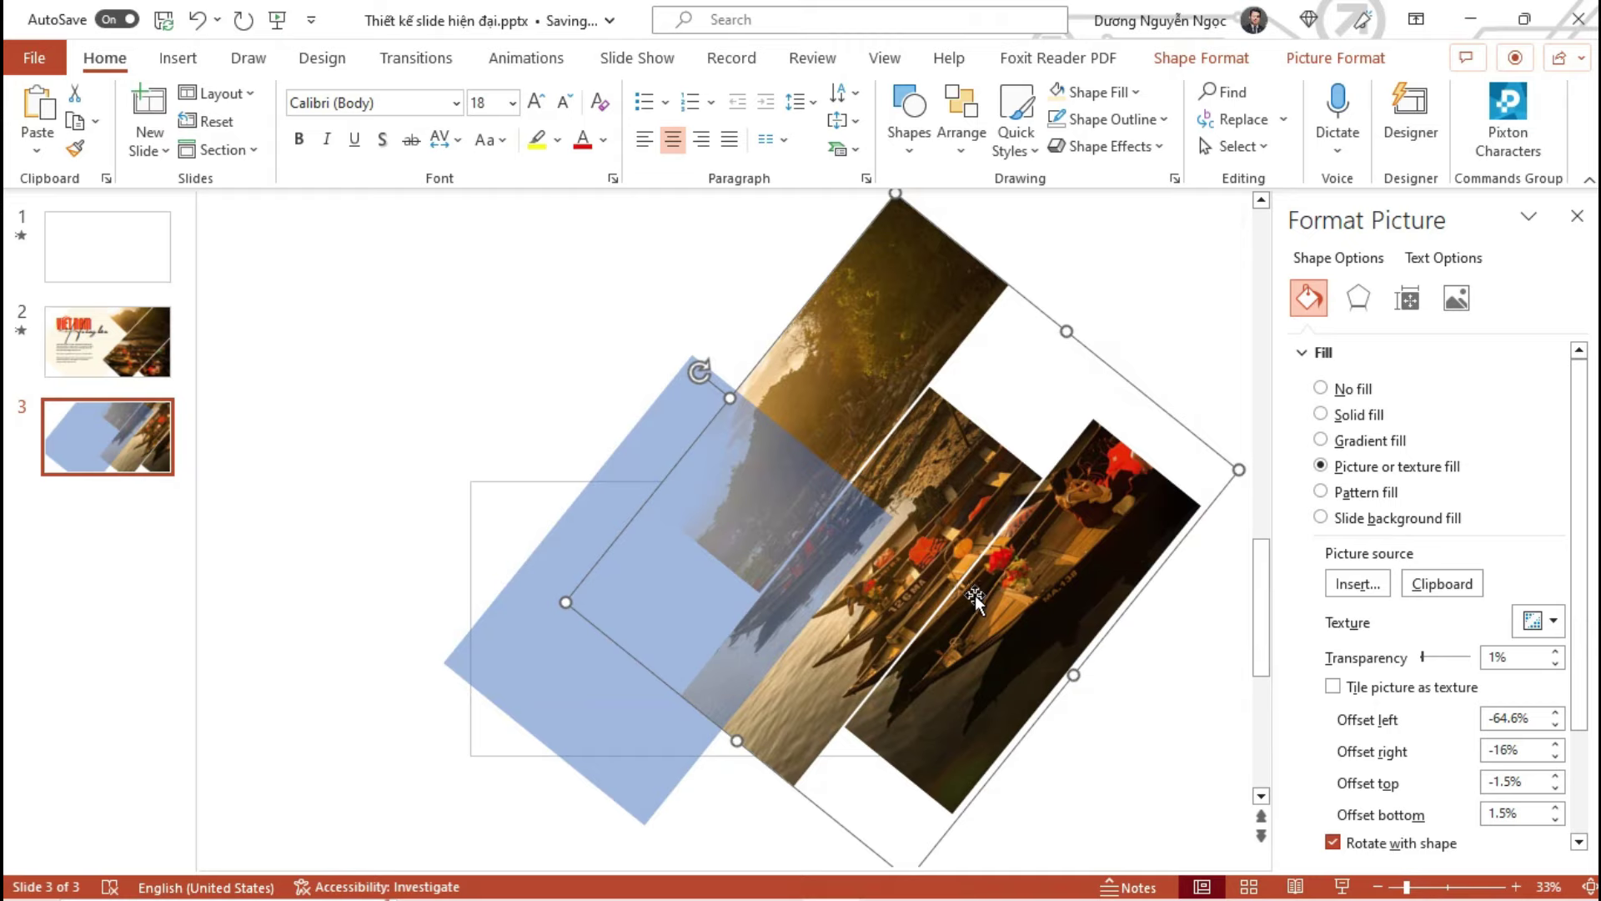
Turn off Rotate with shape for the sunset photo and crop it to Fill
scroll(1408, 785, "down", 3)
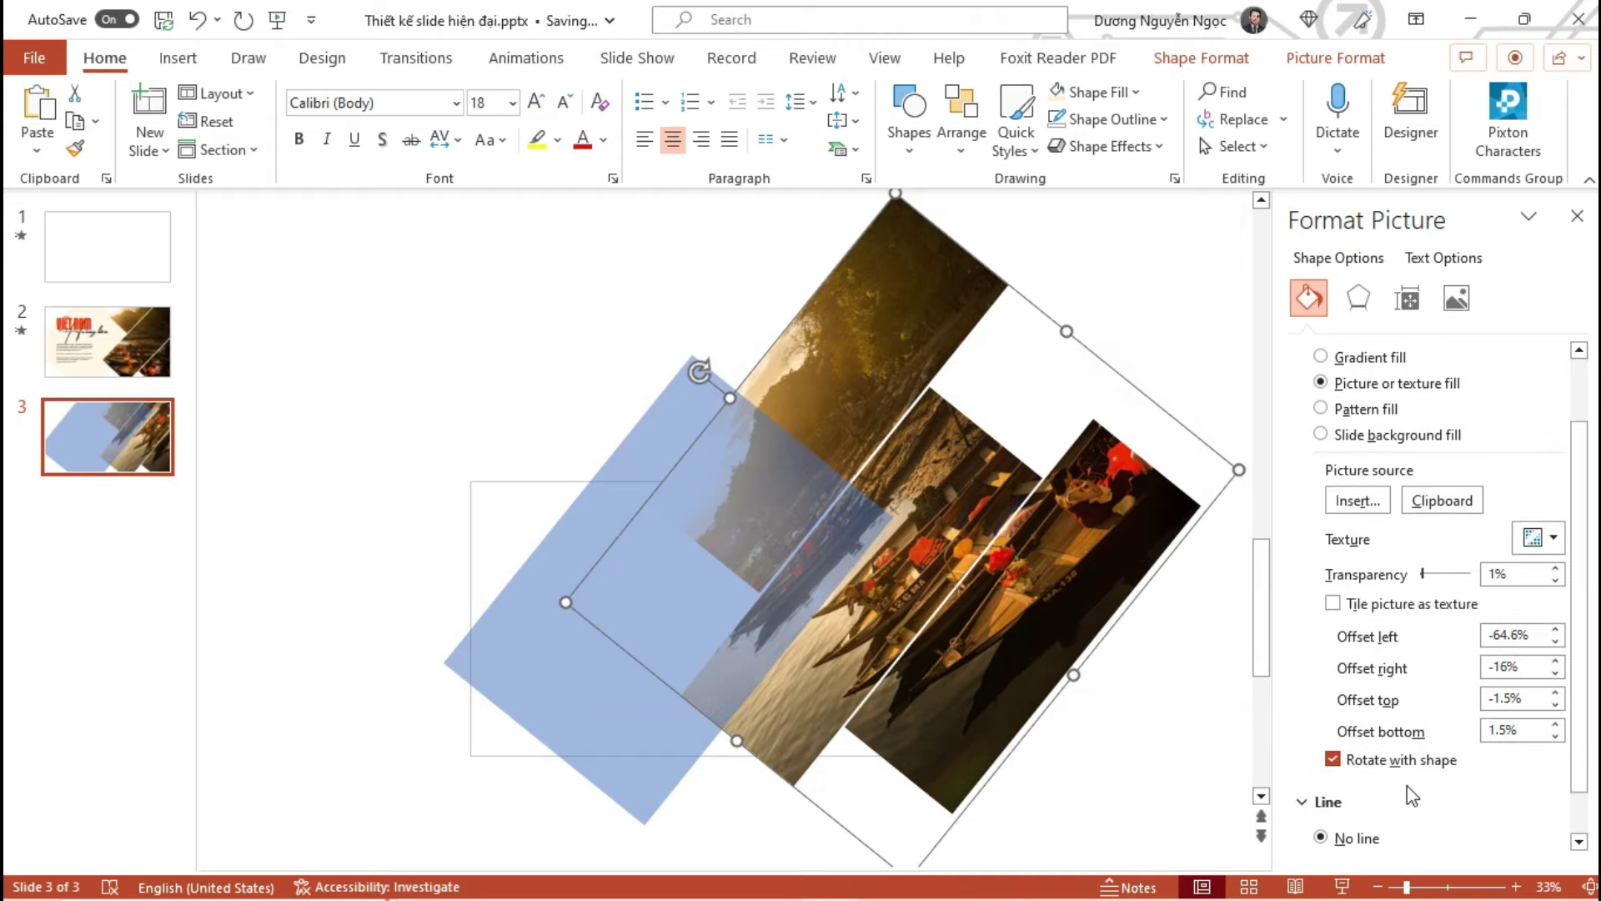
left_click(1334, 760)
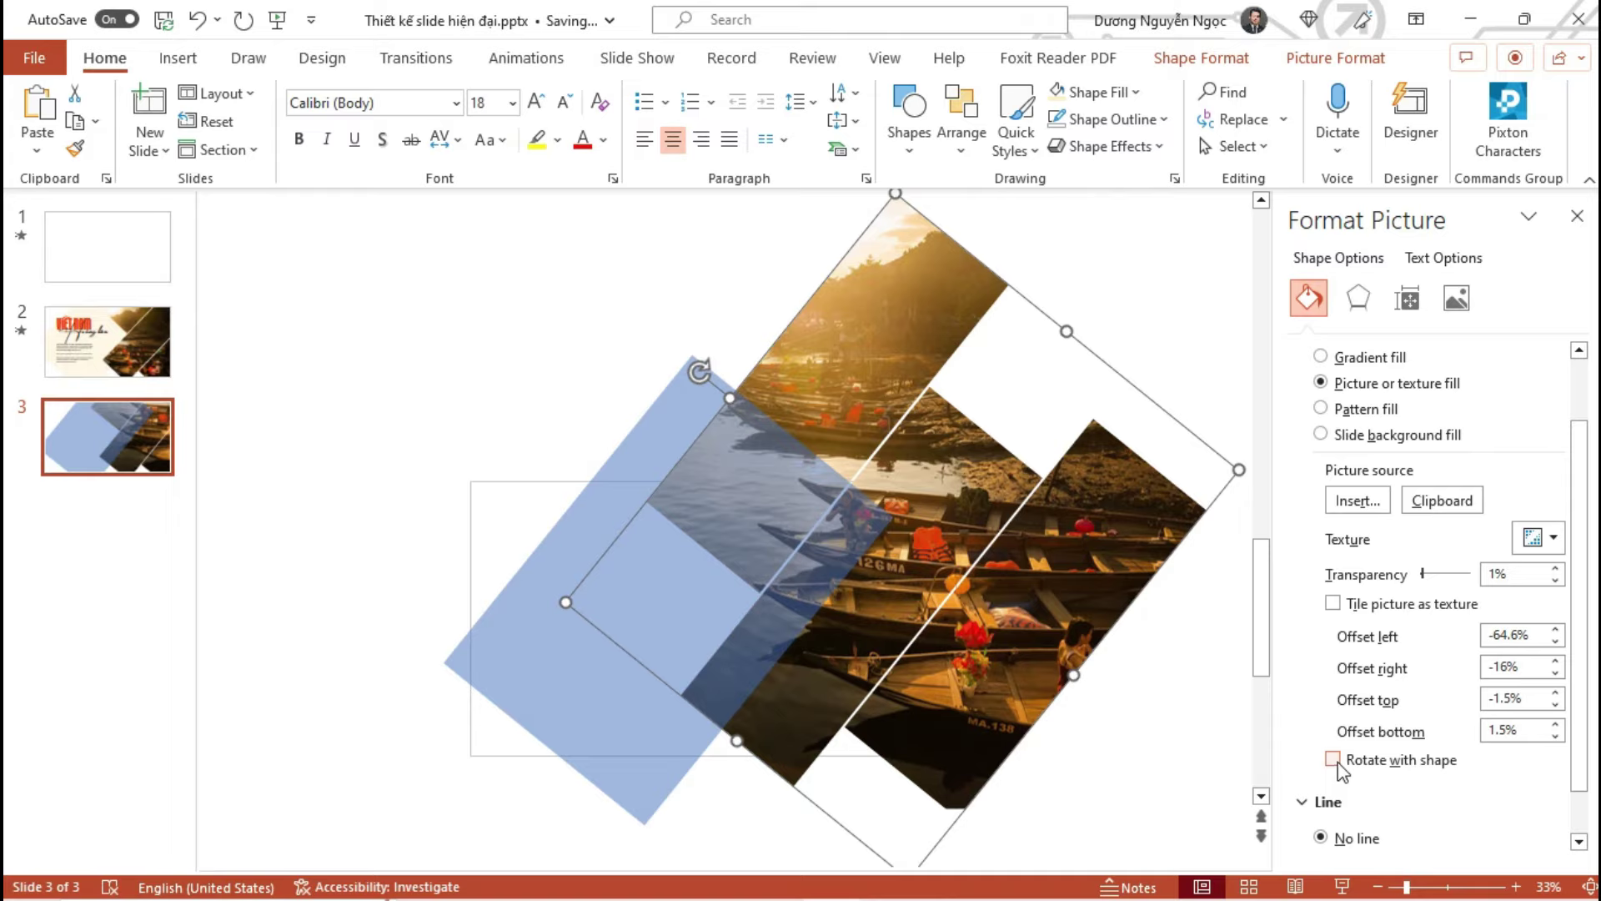
left_click(1339, 58)
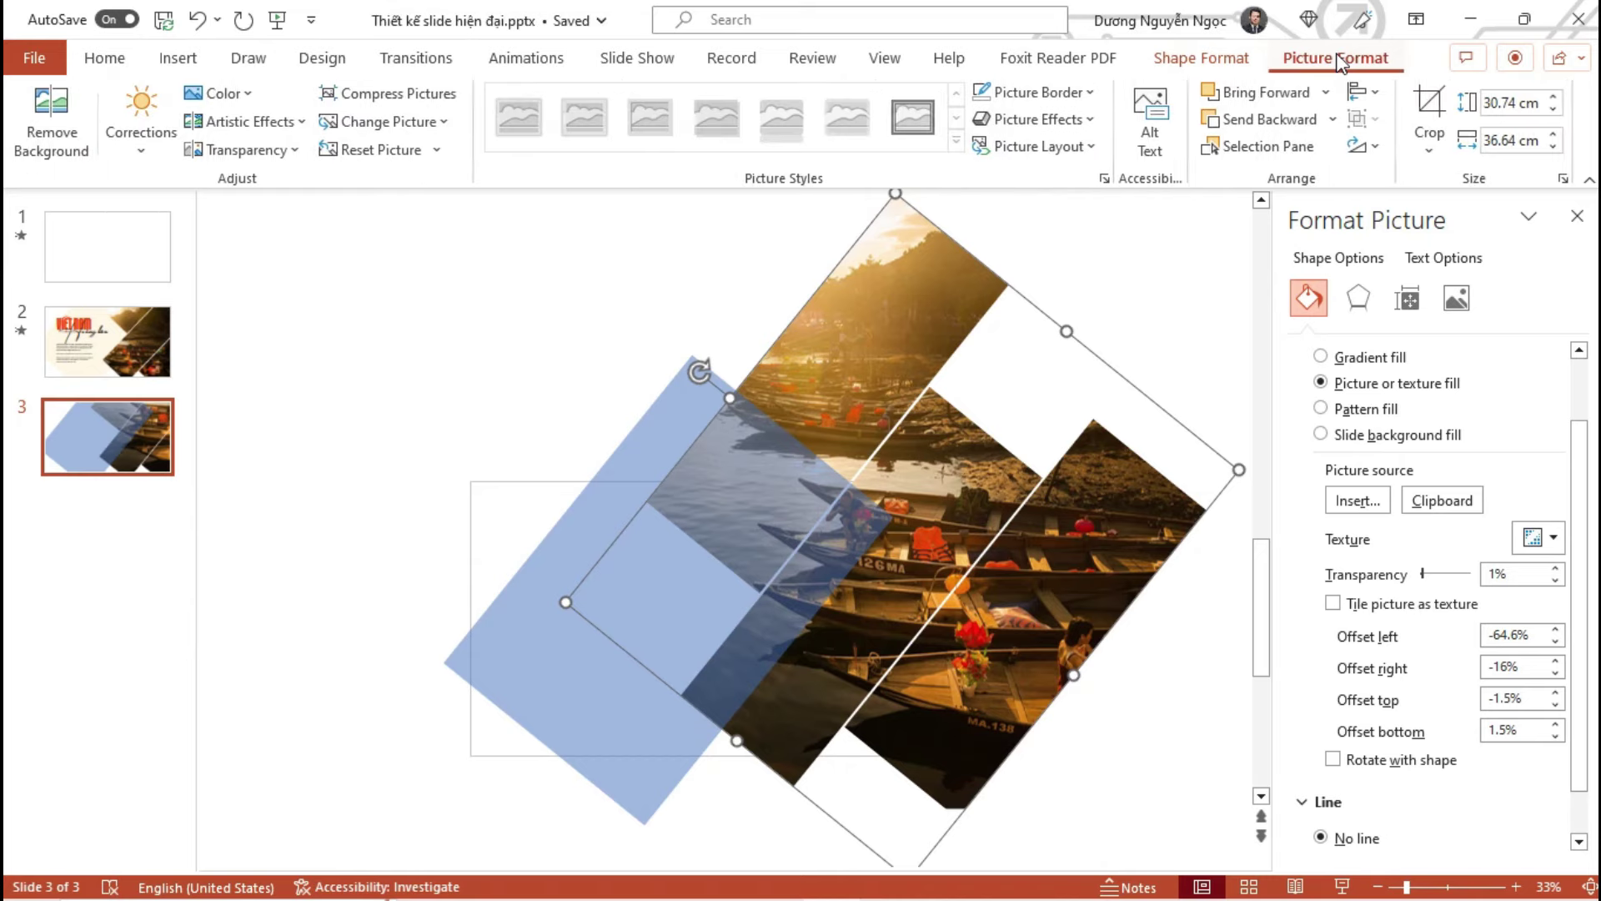
left_click(1431, 144)
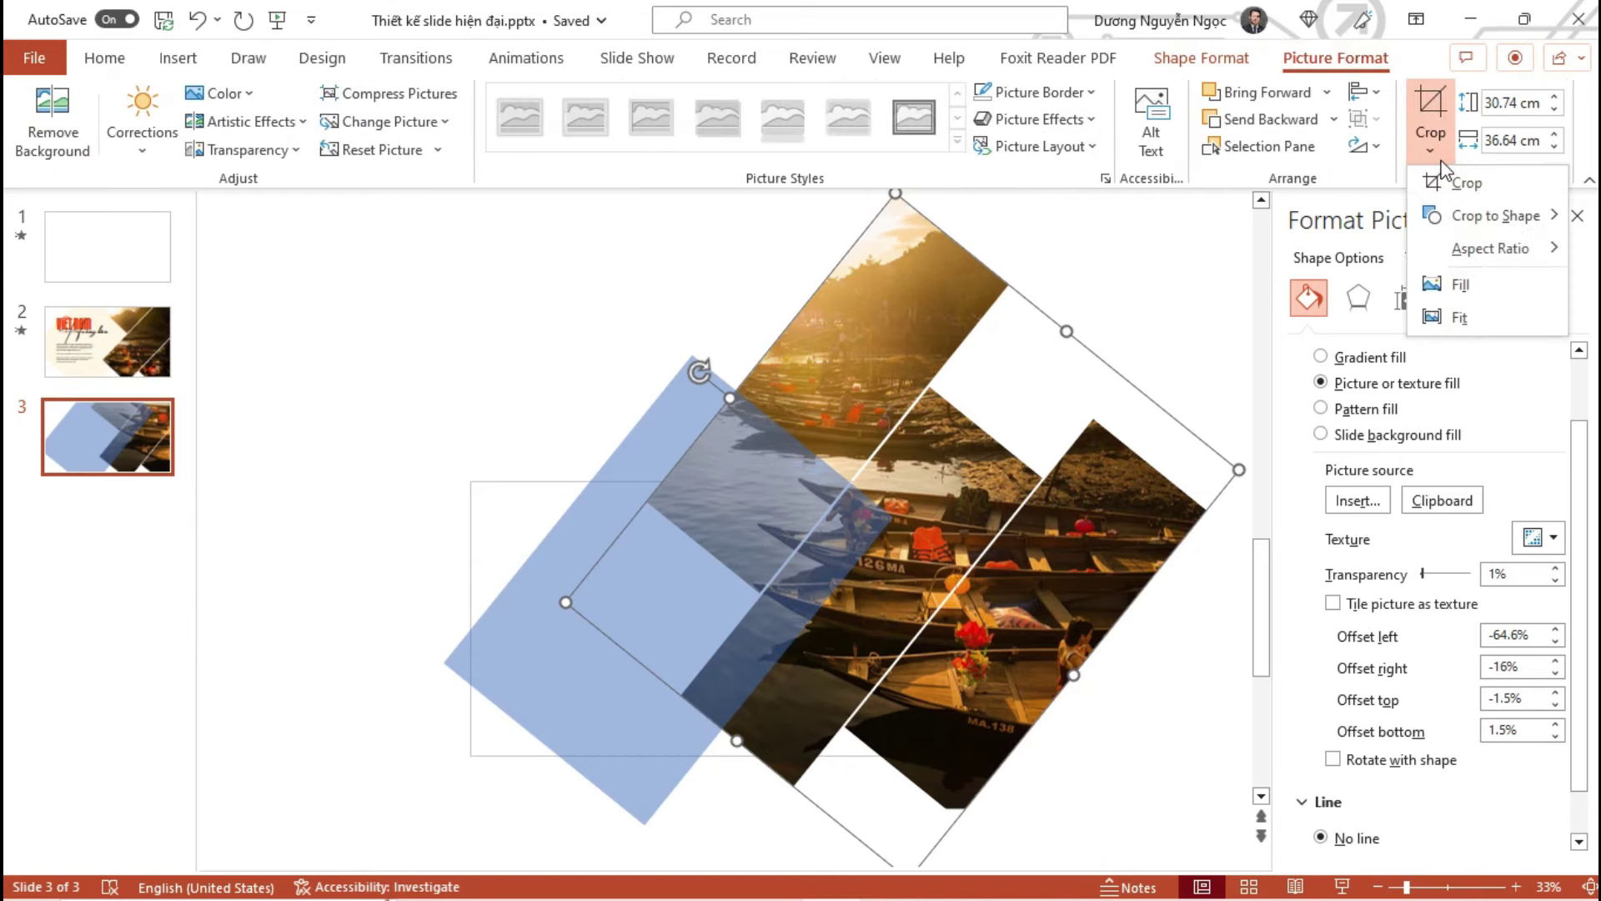
left_click(1460, 285)
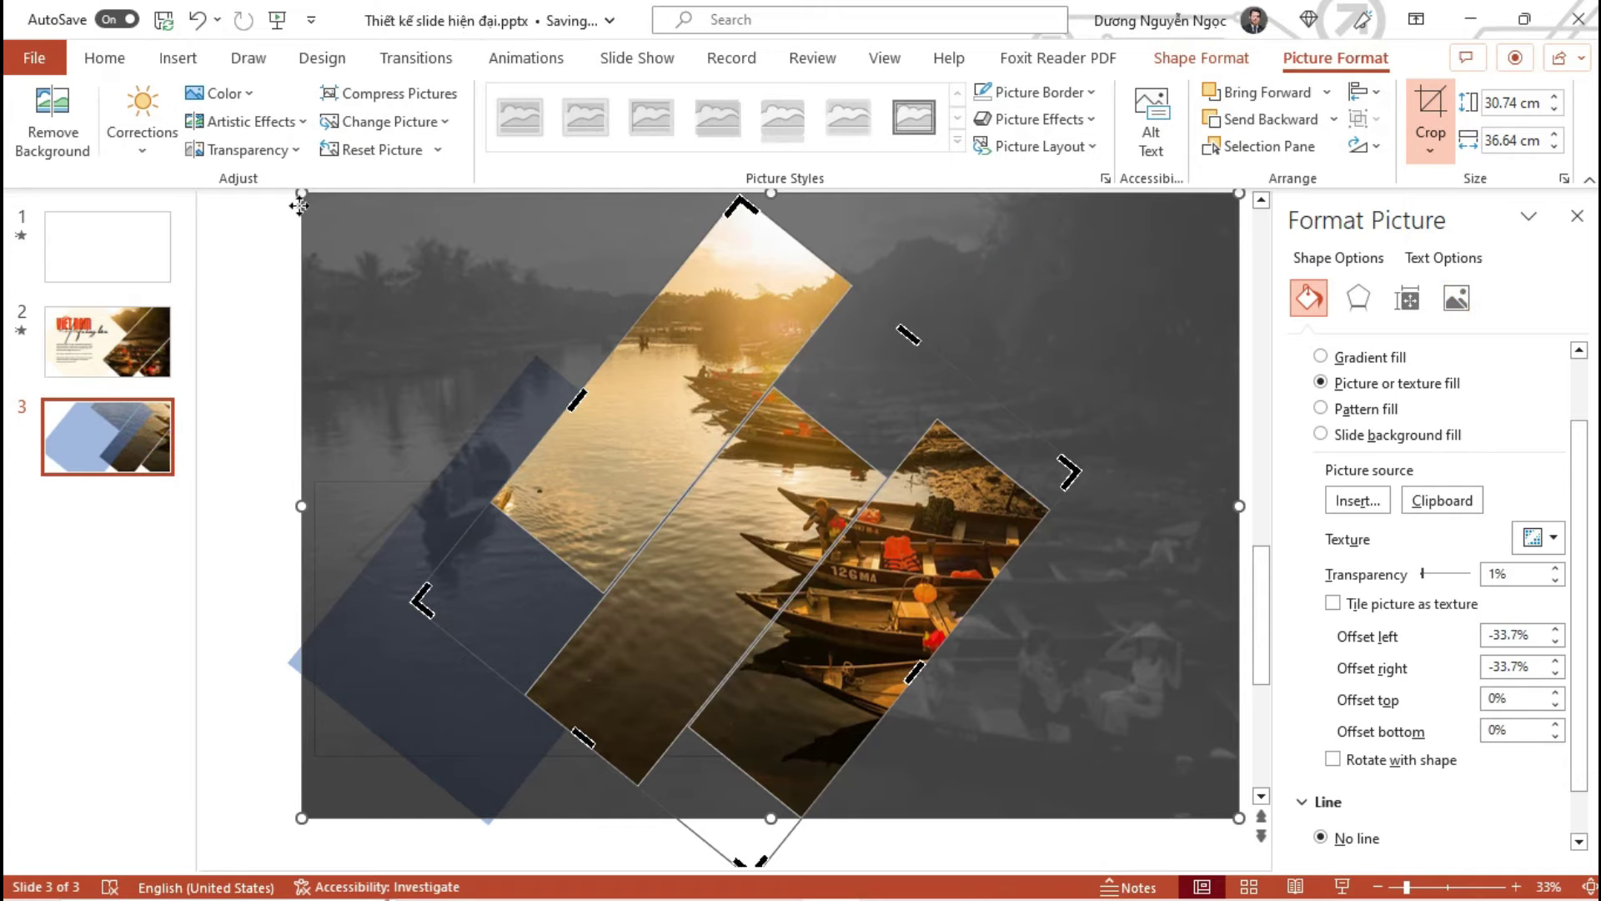
Reposition the photo so the boats fill the strips (offsets −31.4% left, 44.7% right, 38.1% top)
left_click_drag(298, 195, 597, 389)
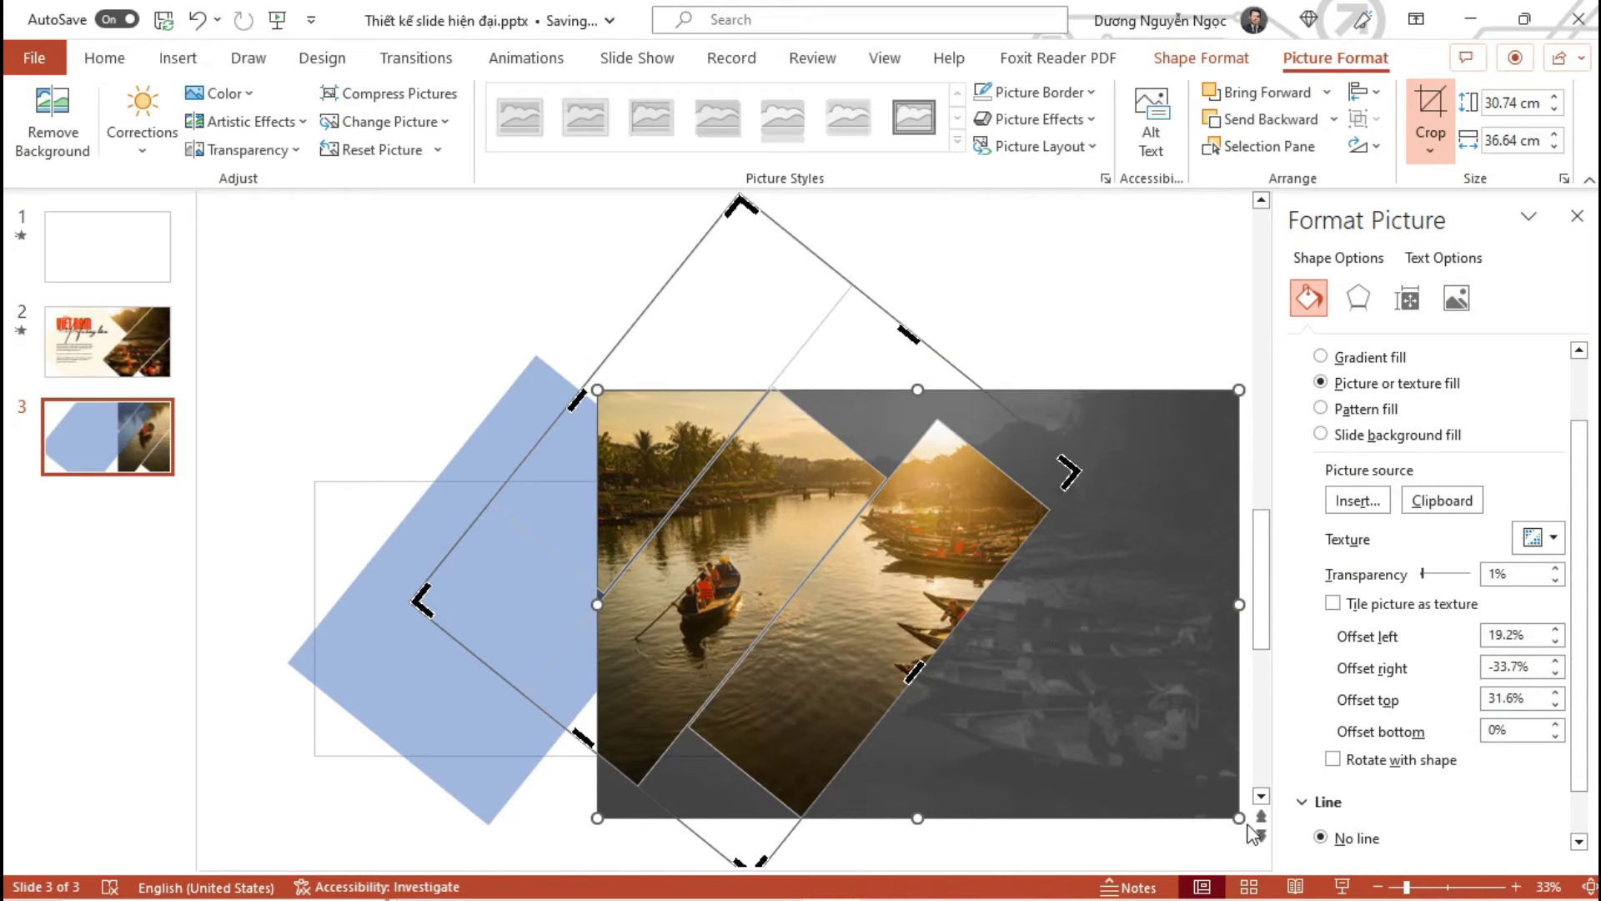
left_click_drag(1239, 817, 1053, 749)
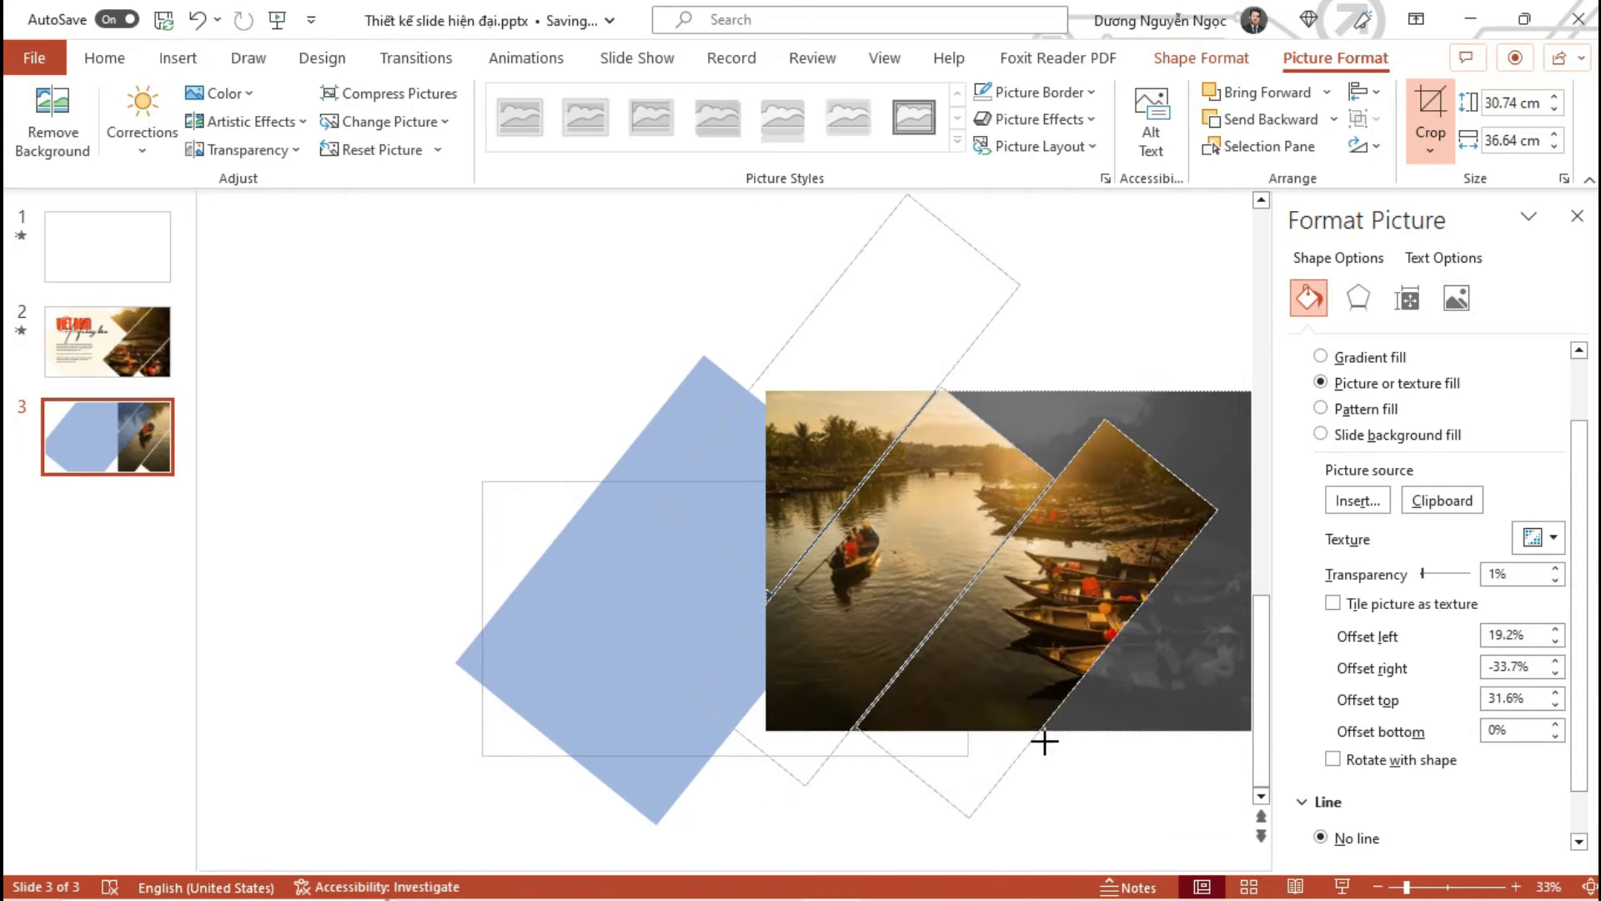
left_click_drag(1191, 655, 918, 639)
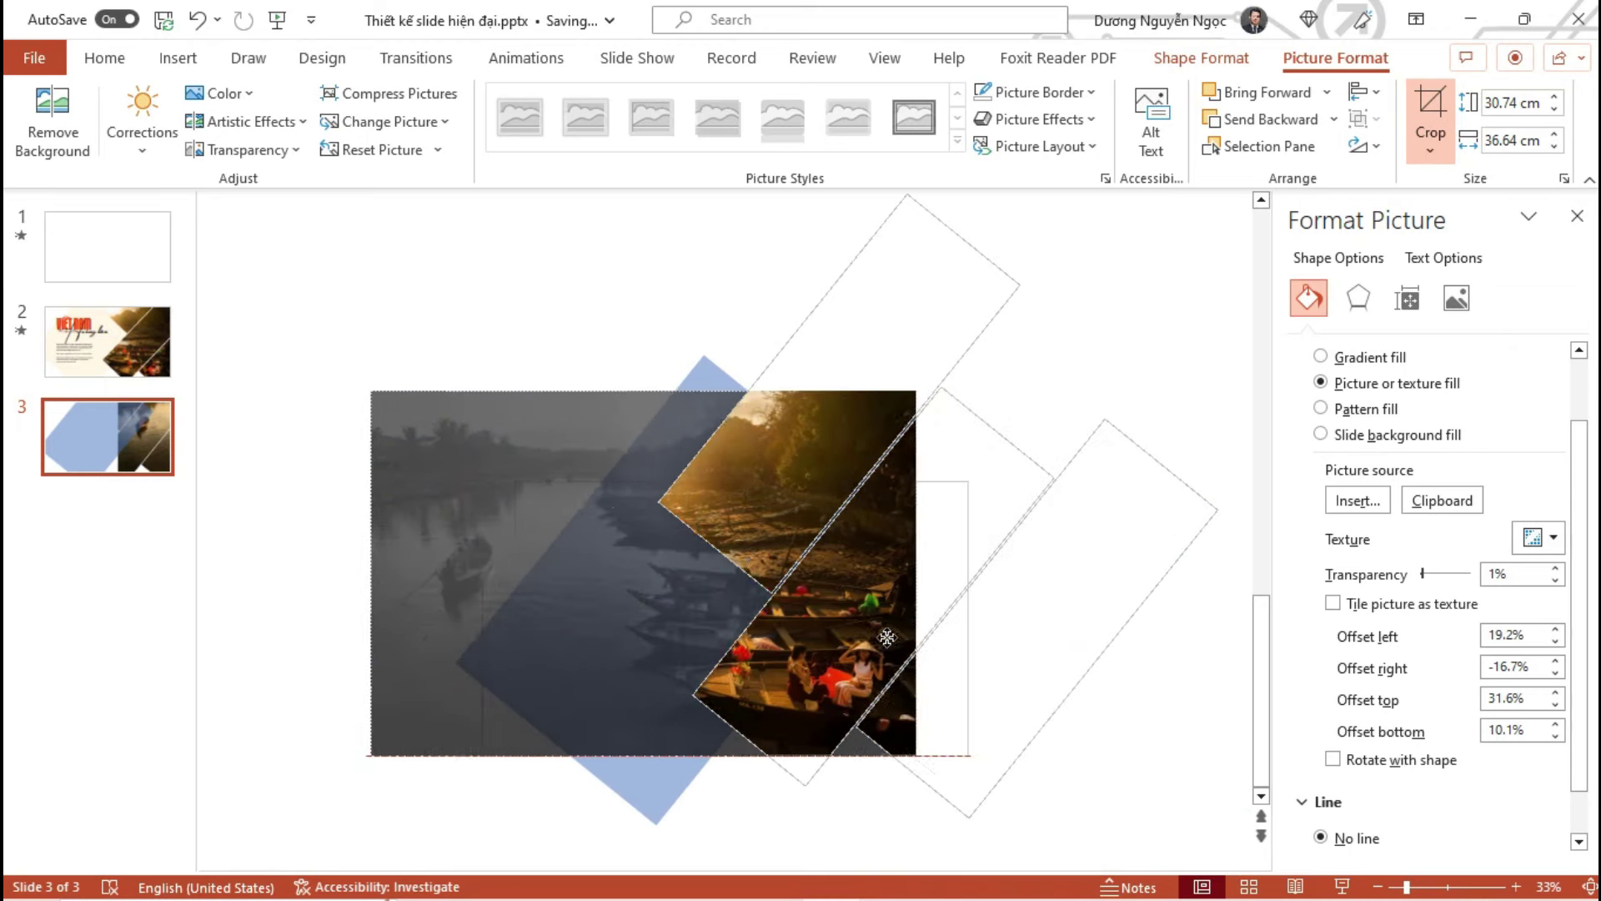
left_click_drag(917, 639, 917, 638)
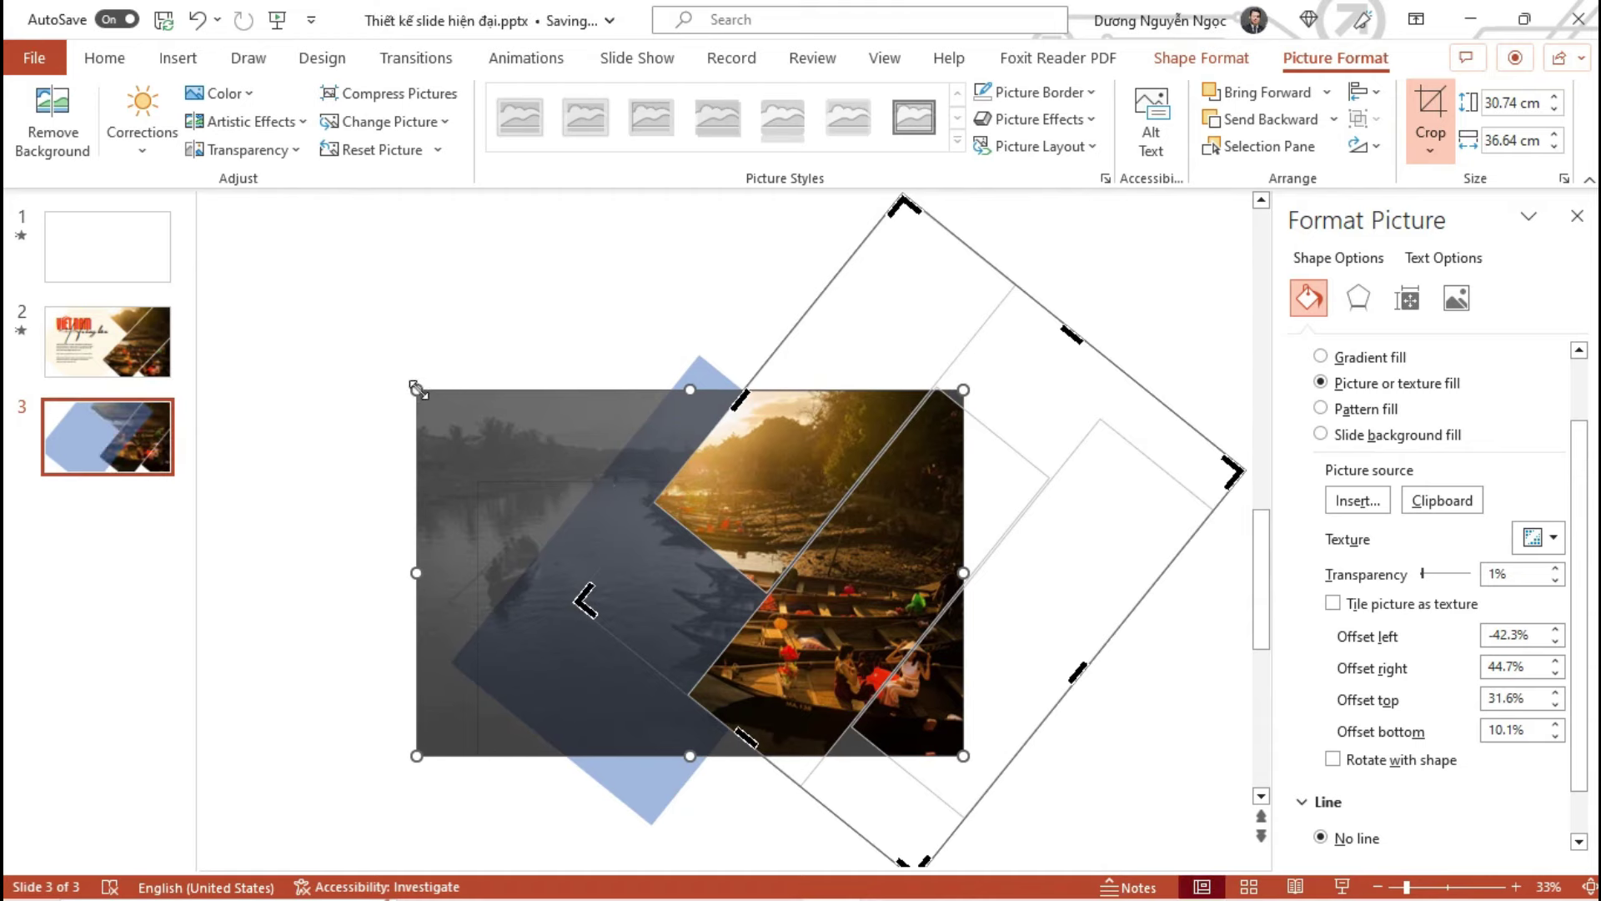
left_click_drag(417, 389, 477, 430)
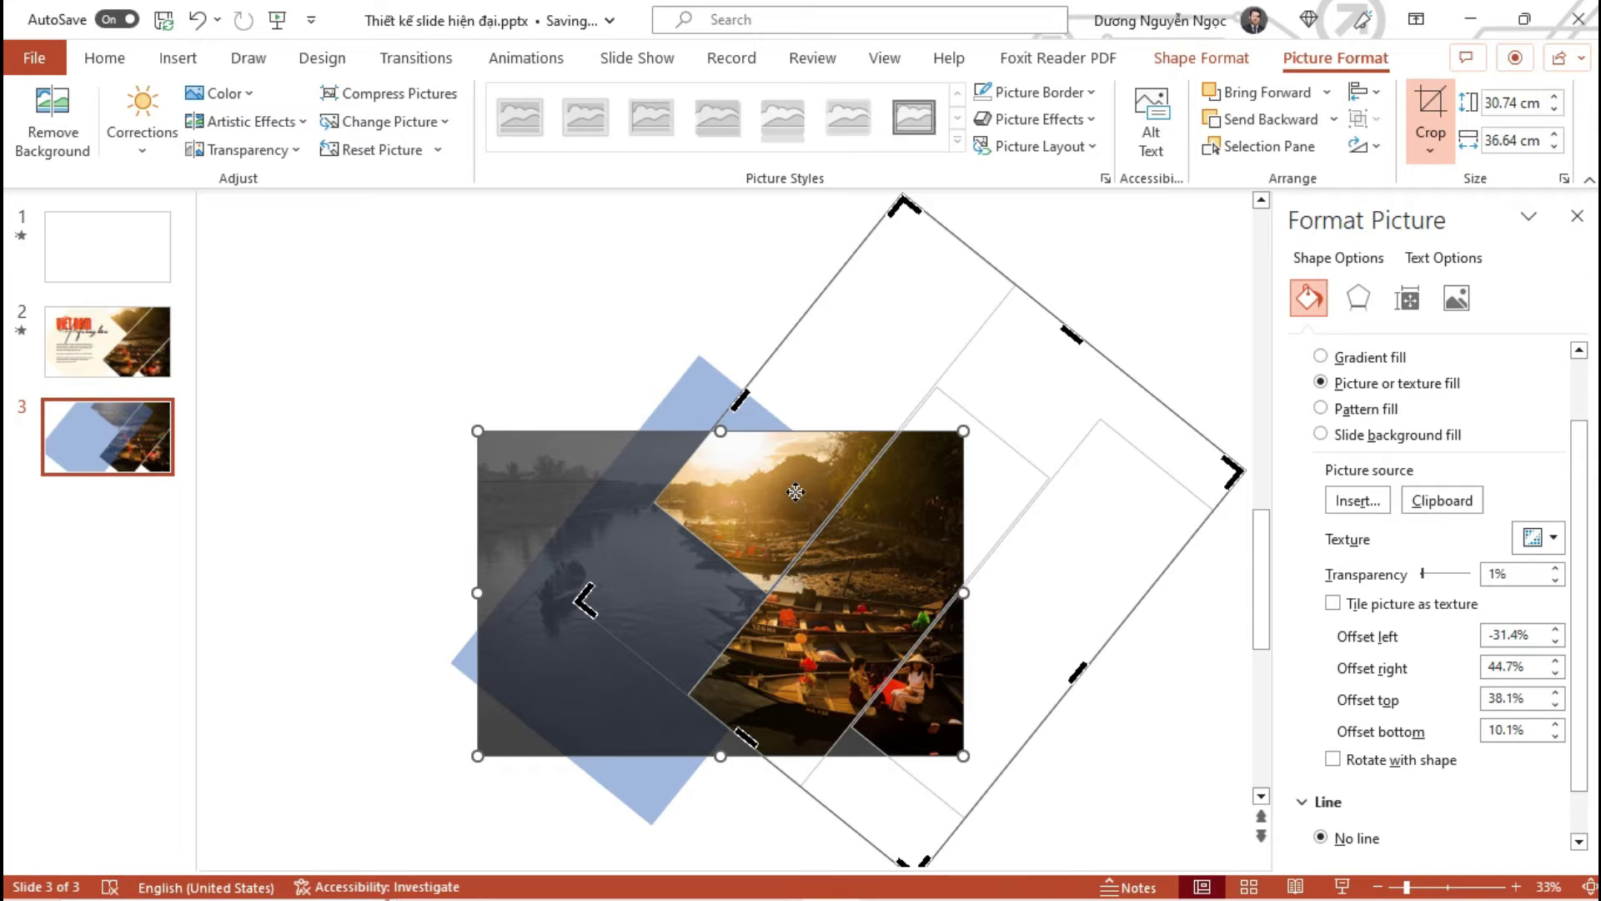
left_click_drag(795, 492, 794, 510)
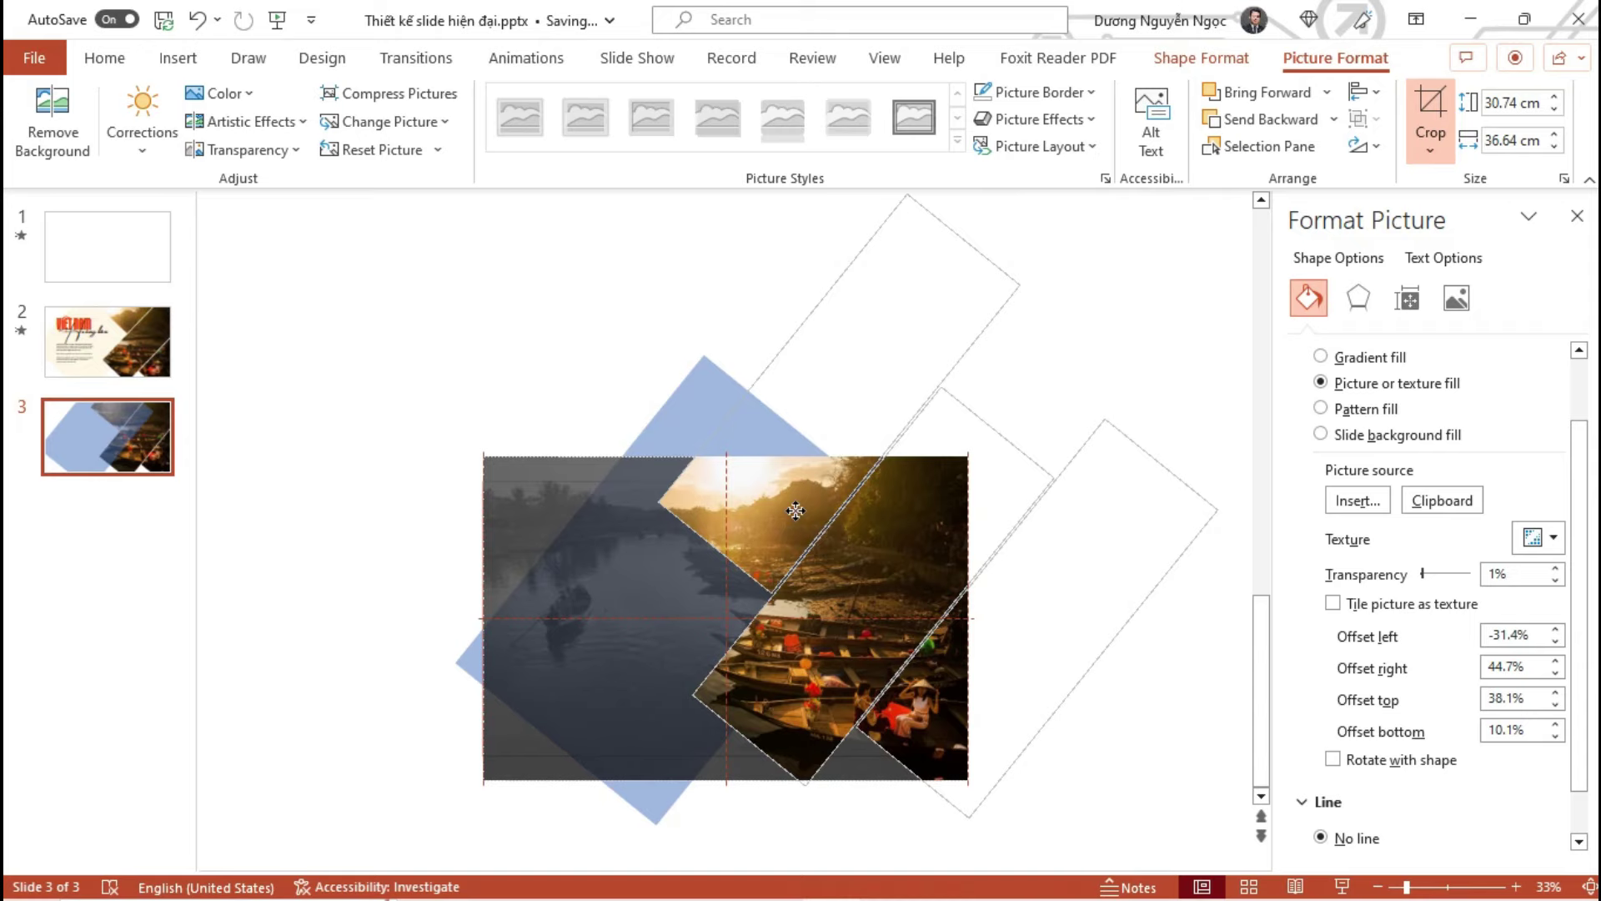
left_click(618, 357)
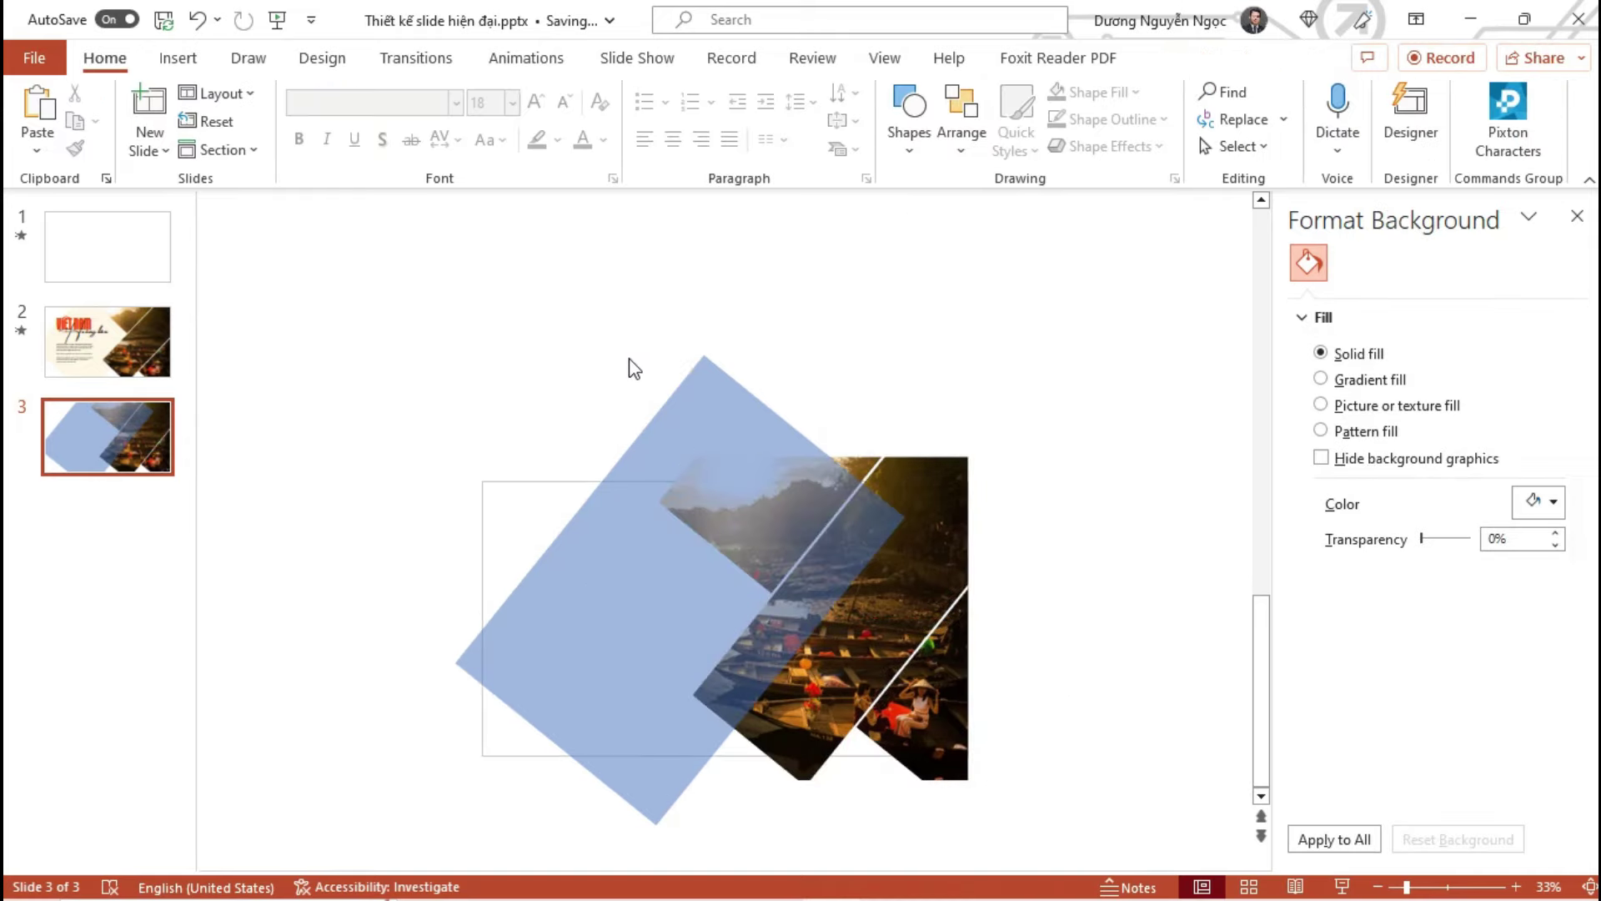
After a full-screen preview, send the light blue diamond to the back behind the photo strips
key("shift+F5")
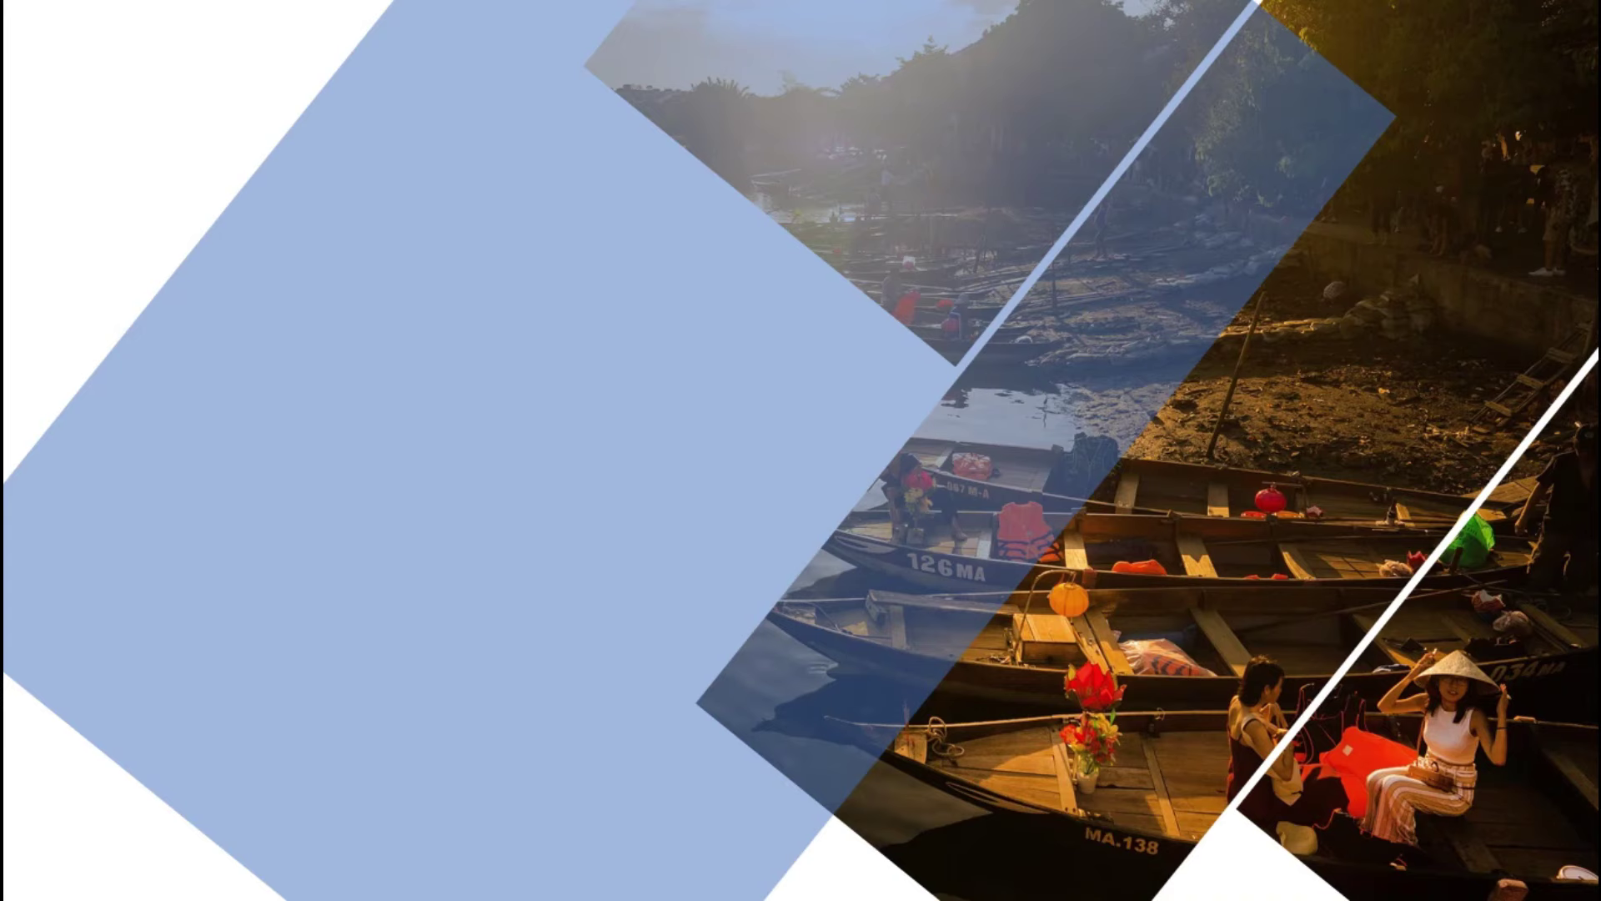
key("Escape")
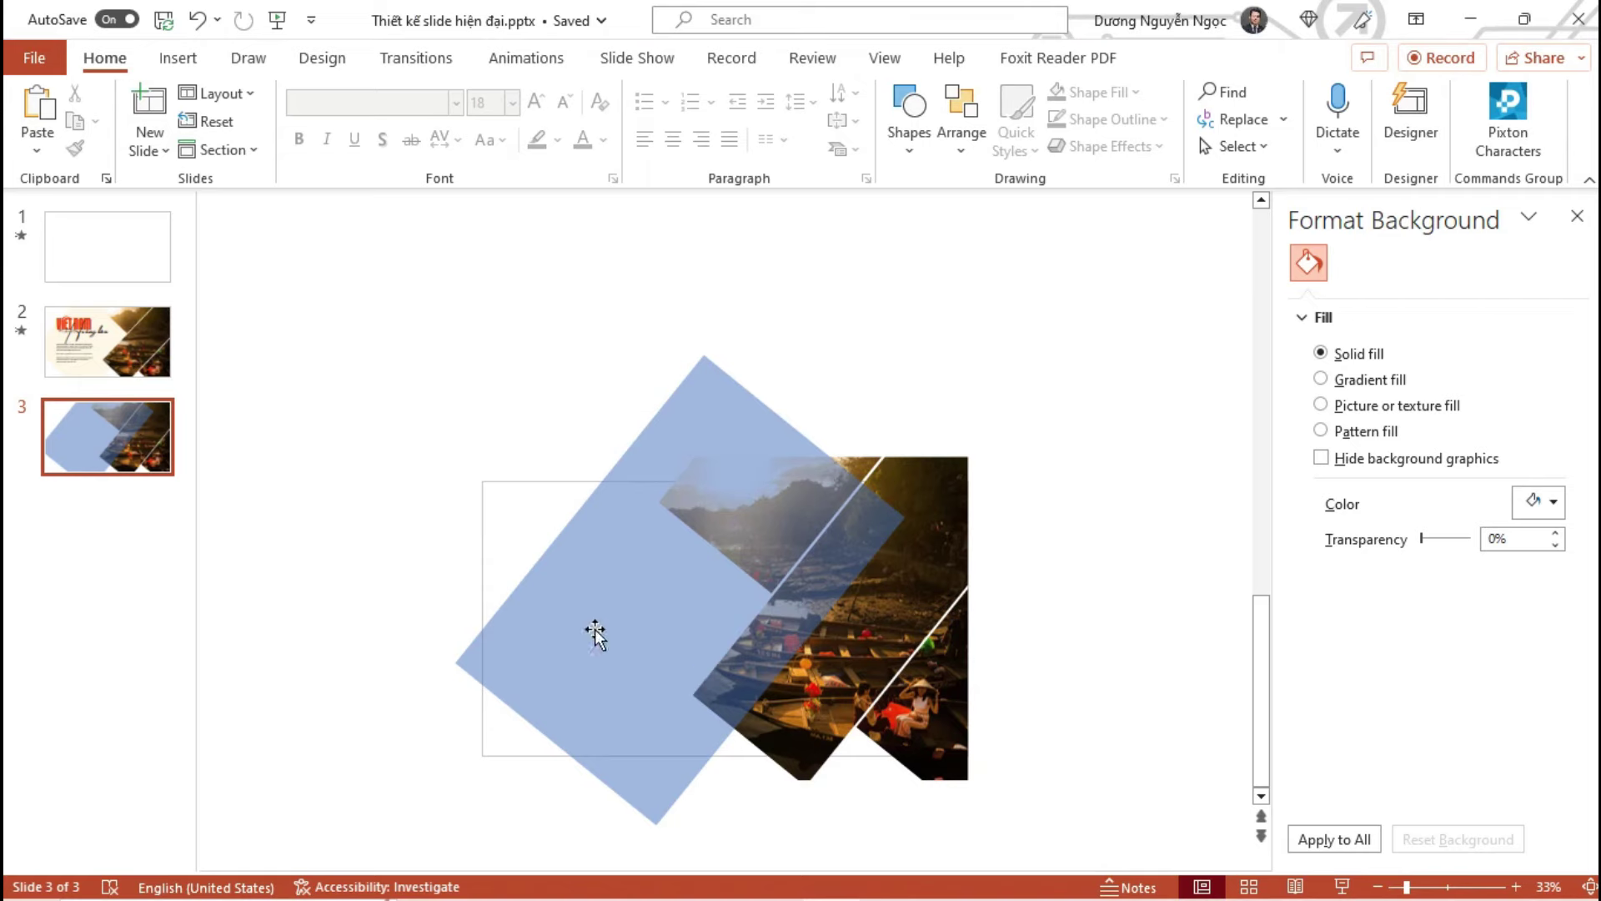
left_click(594, 636)
right_click(597, 630)
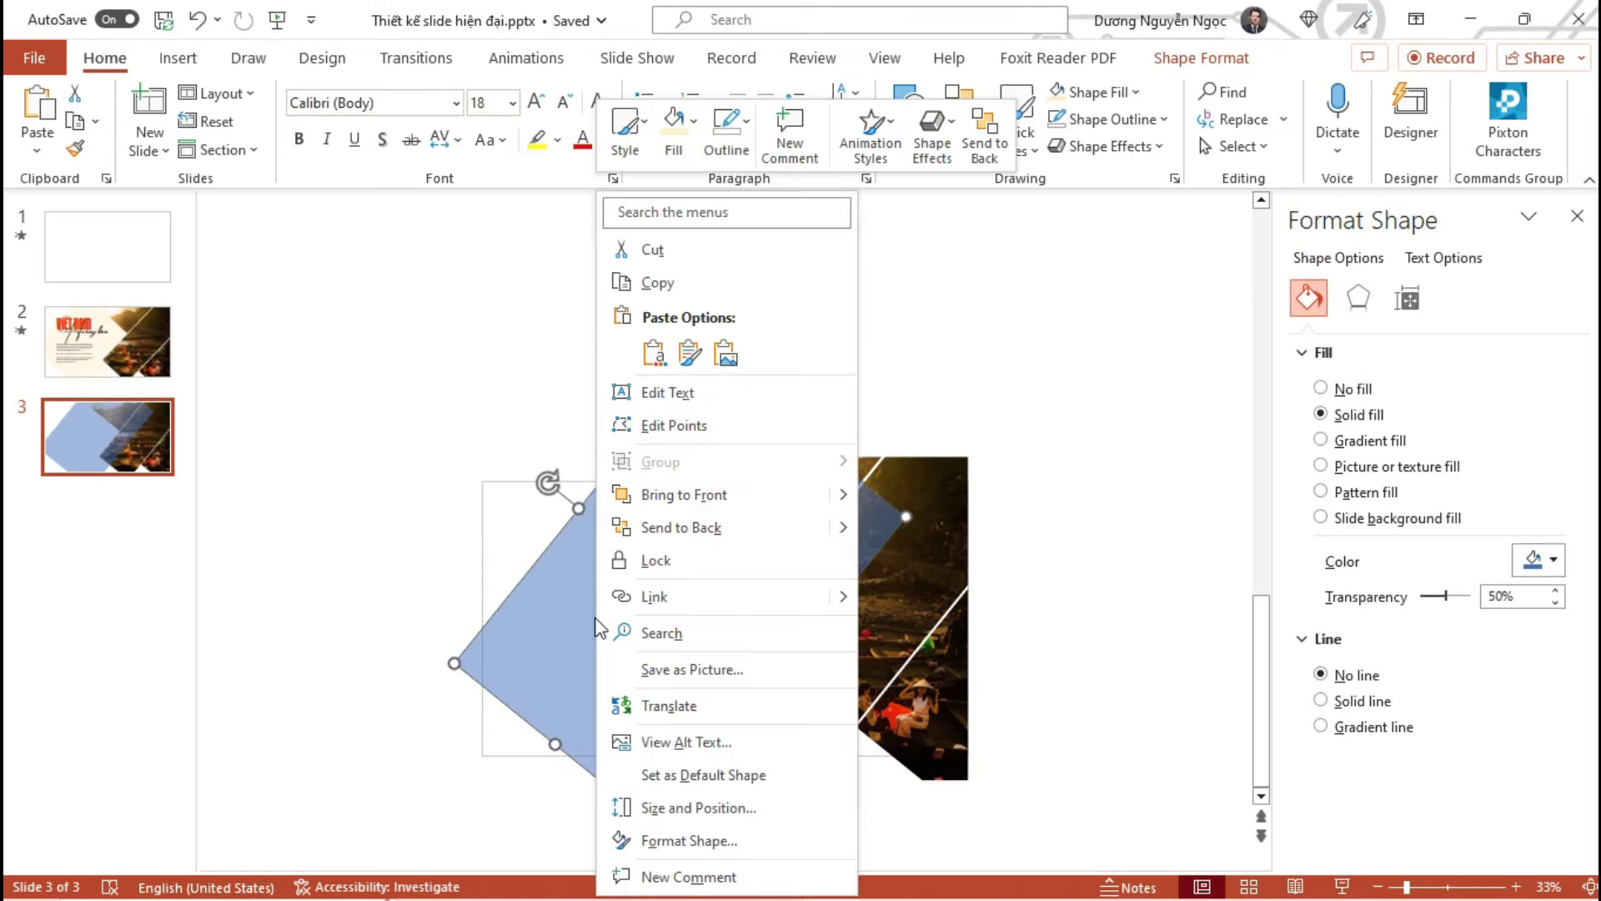
left_click(684, 535)
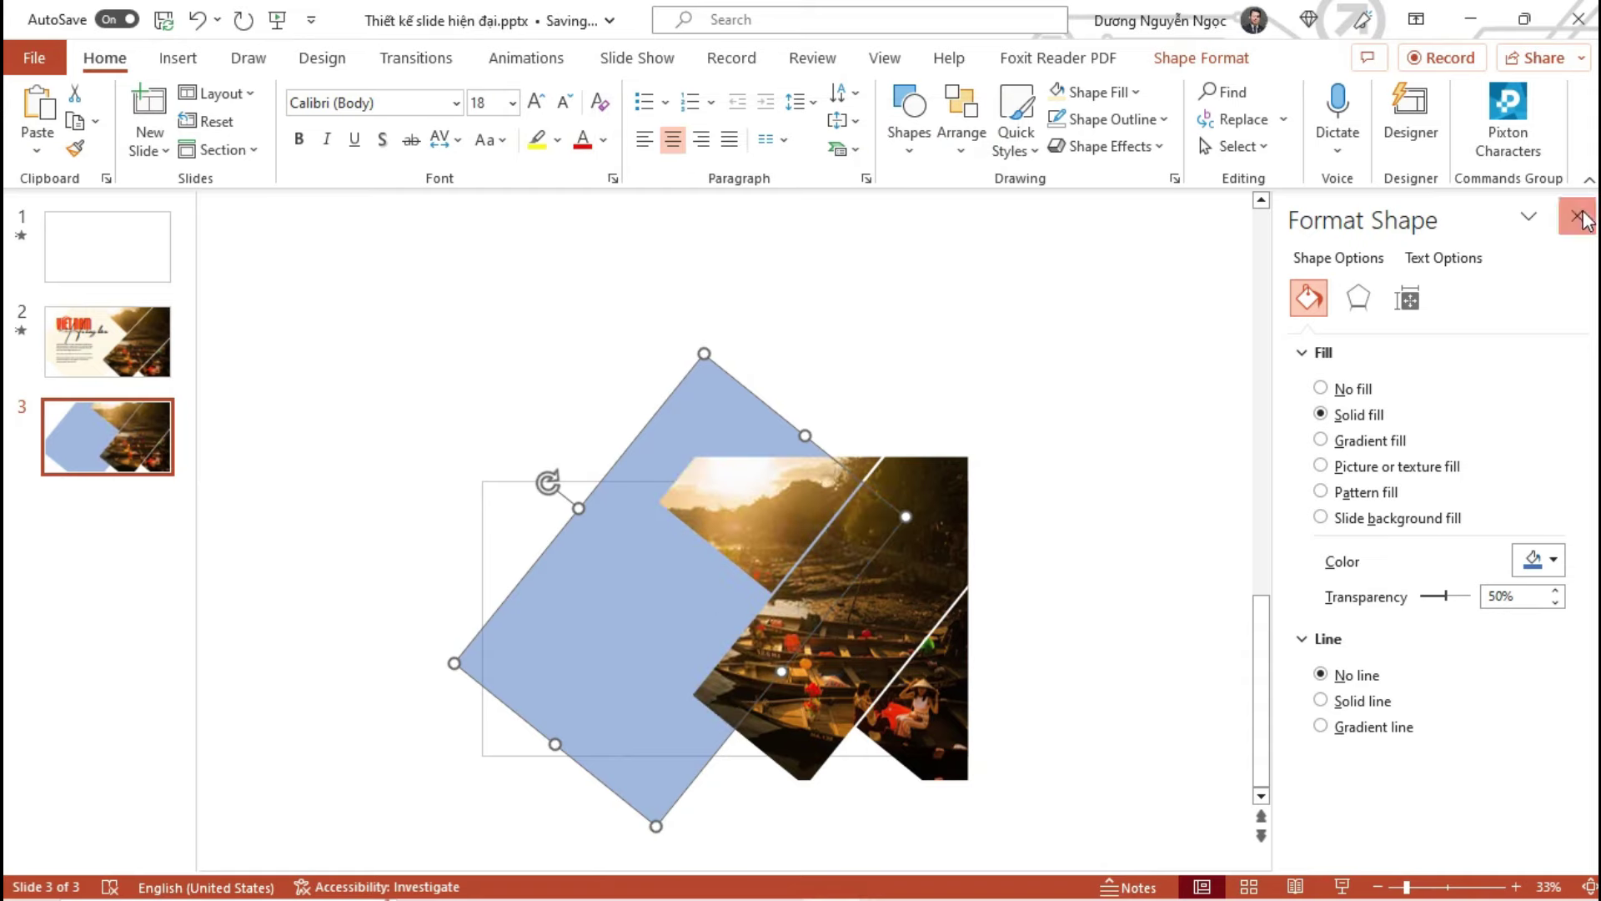
left_click(1578, 216)
left_click(1110, 392)
left_click(933, 402)
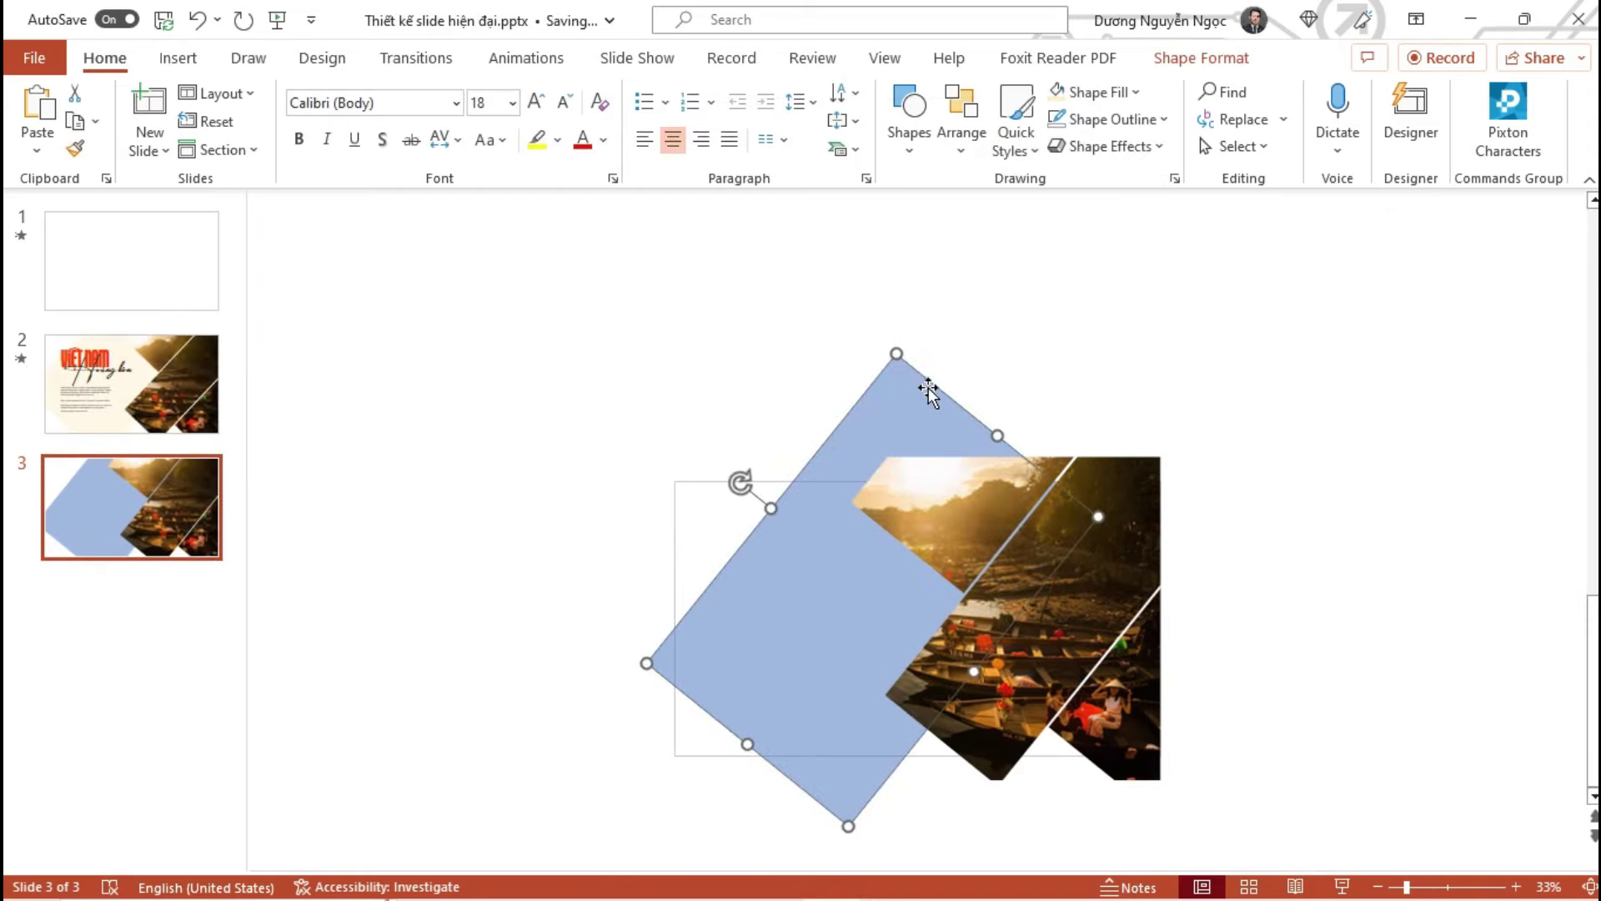
Fill the diamond with cream RGB(253,245,233) sampled from the photo's sky, then preview the slide
left_click(1133, 93)
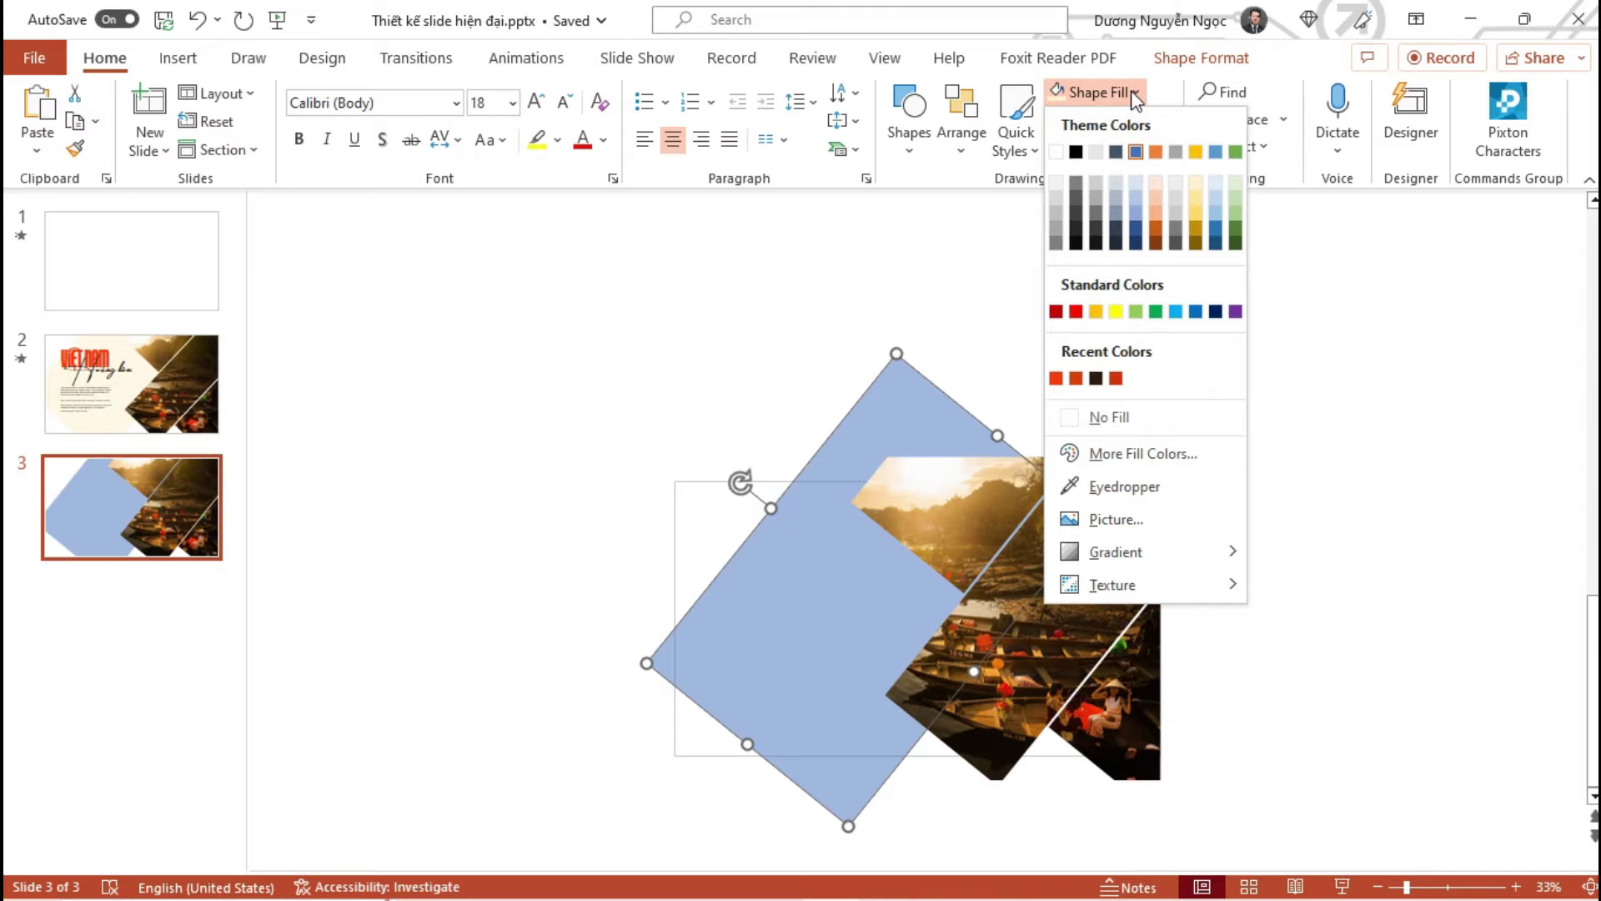
left_click(1117, 492)
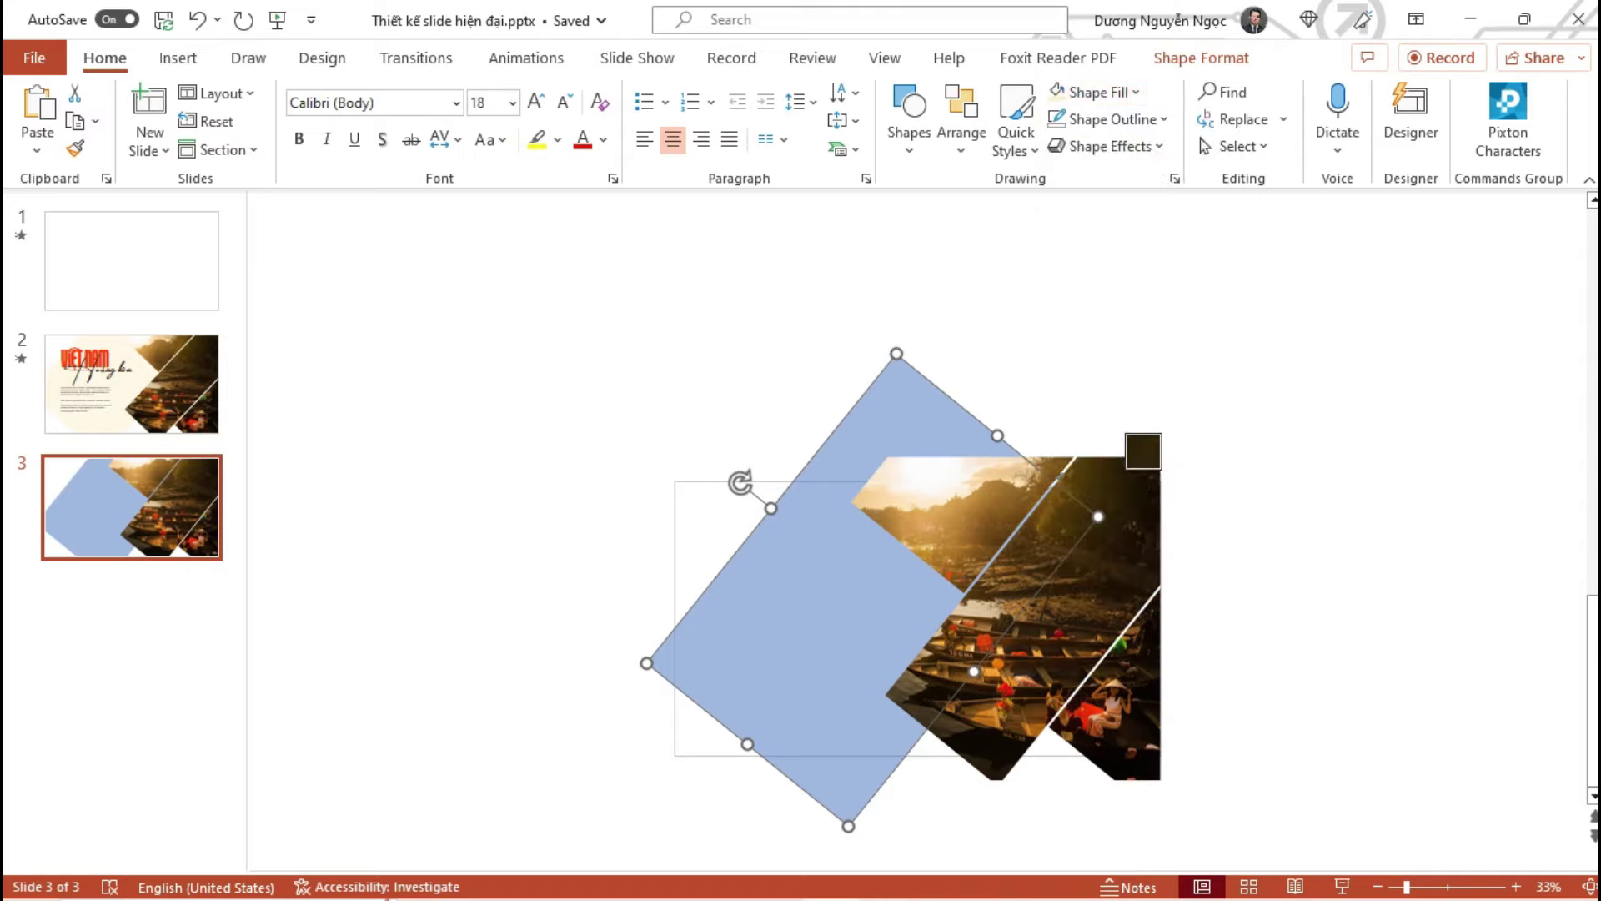
left_click(889, 483)
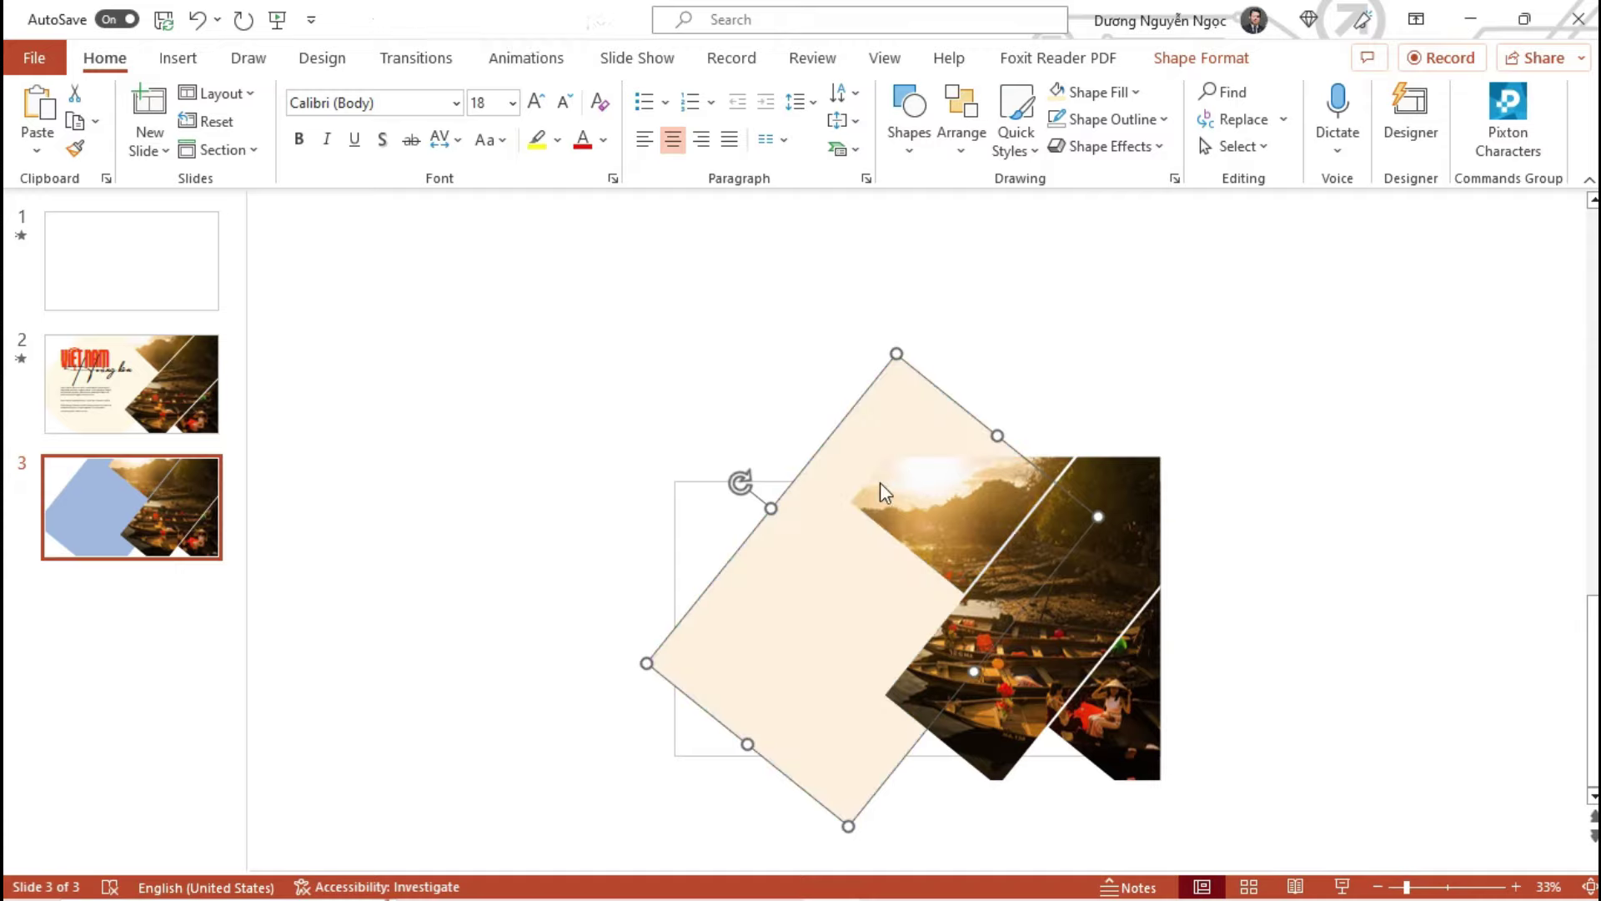
left_click(790, 435)
key("shift+F5")
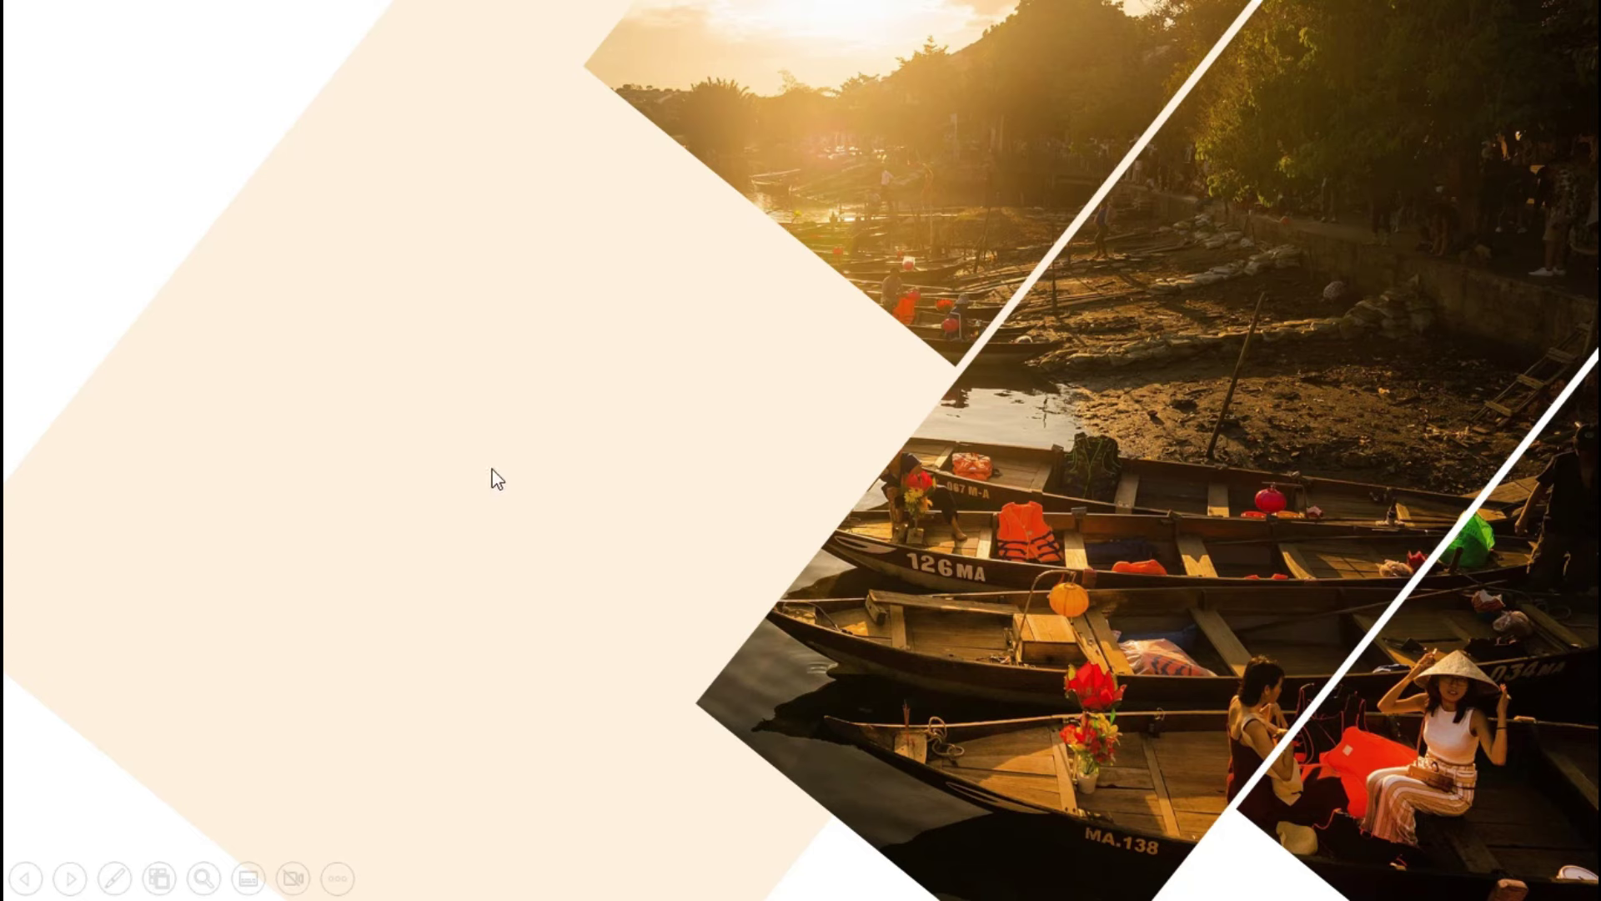
key("Escape")
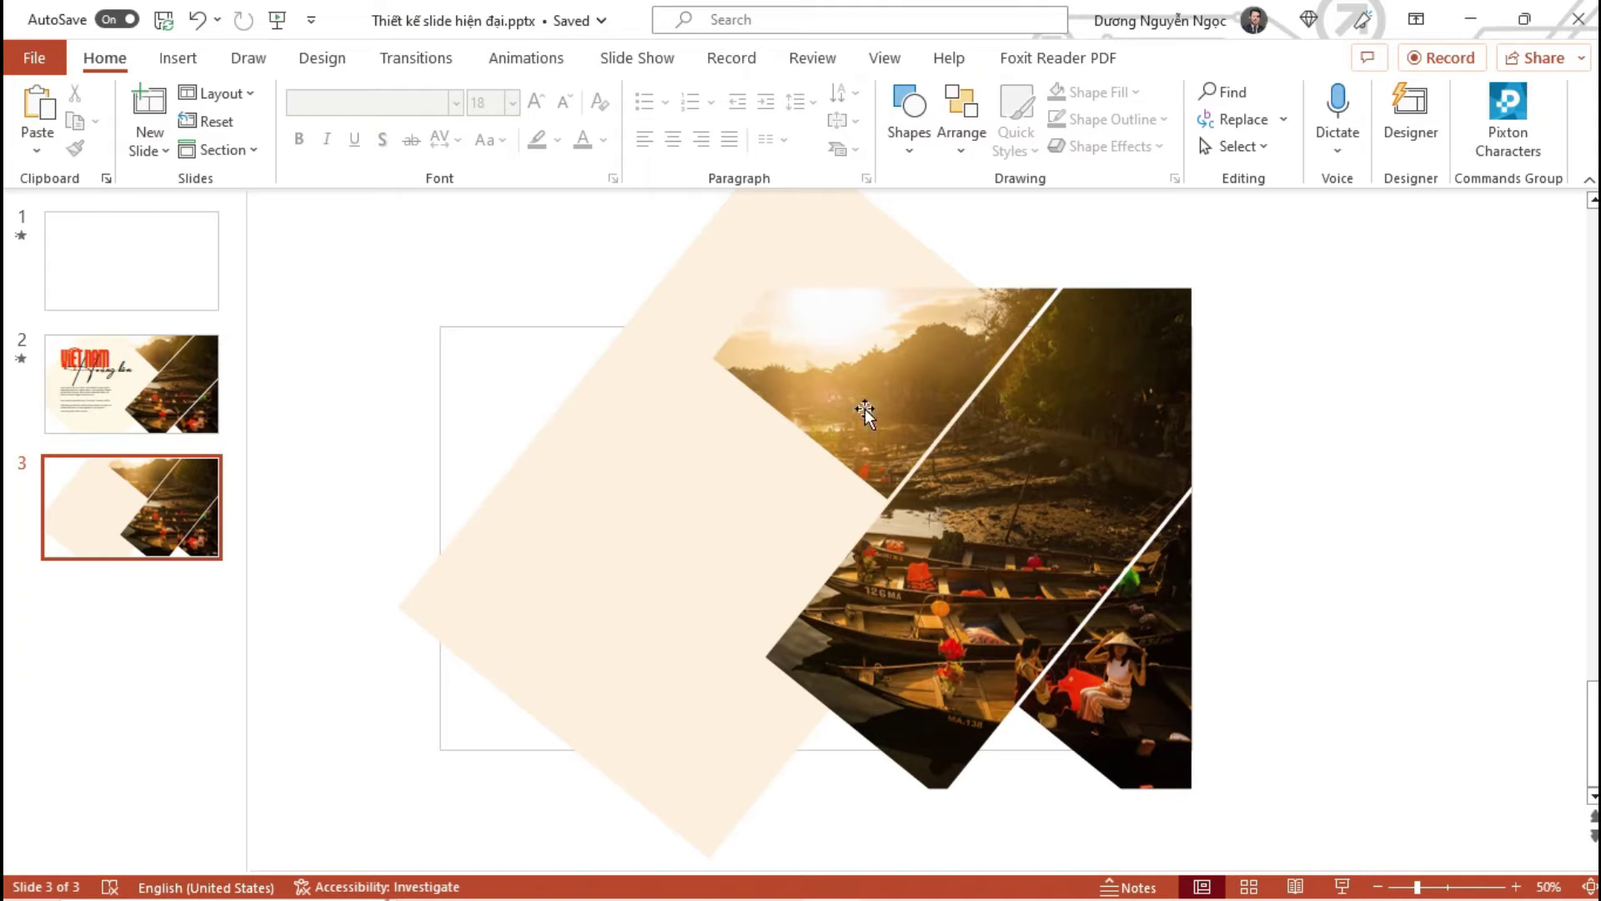
Draw a text box on the beige shape and type 'VIỆT NAM'
left_click(910, 150)
left_click(898, 204)
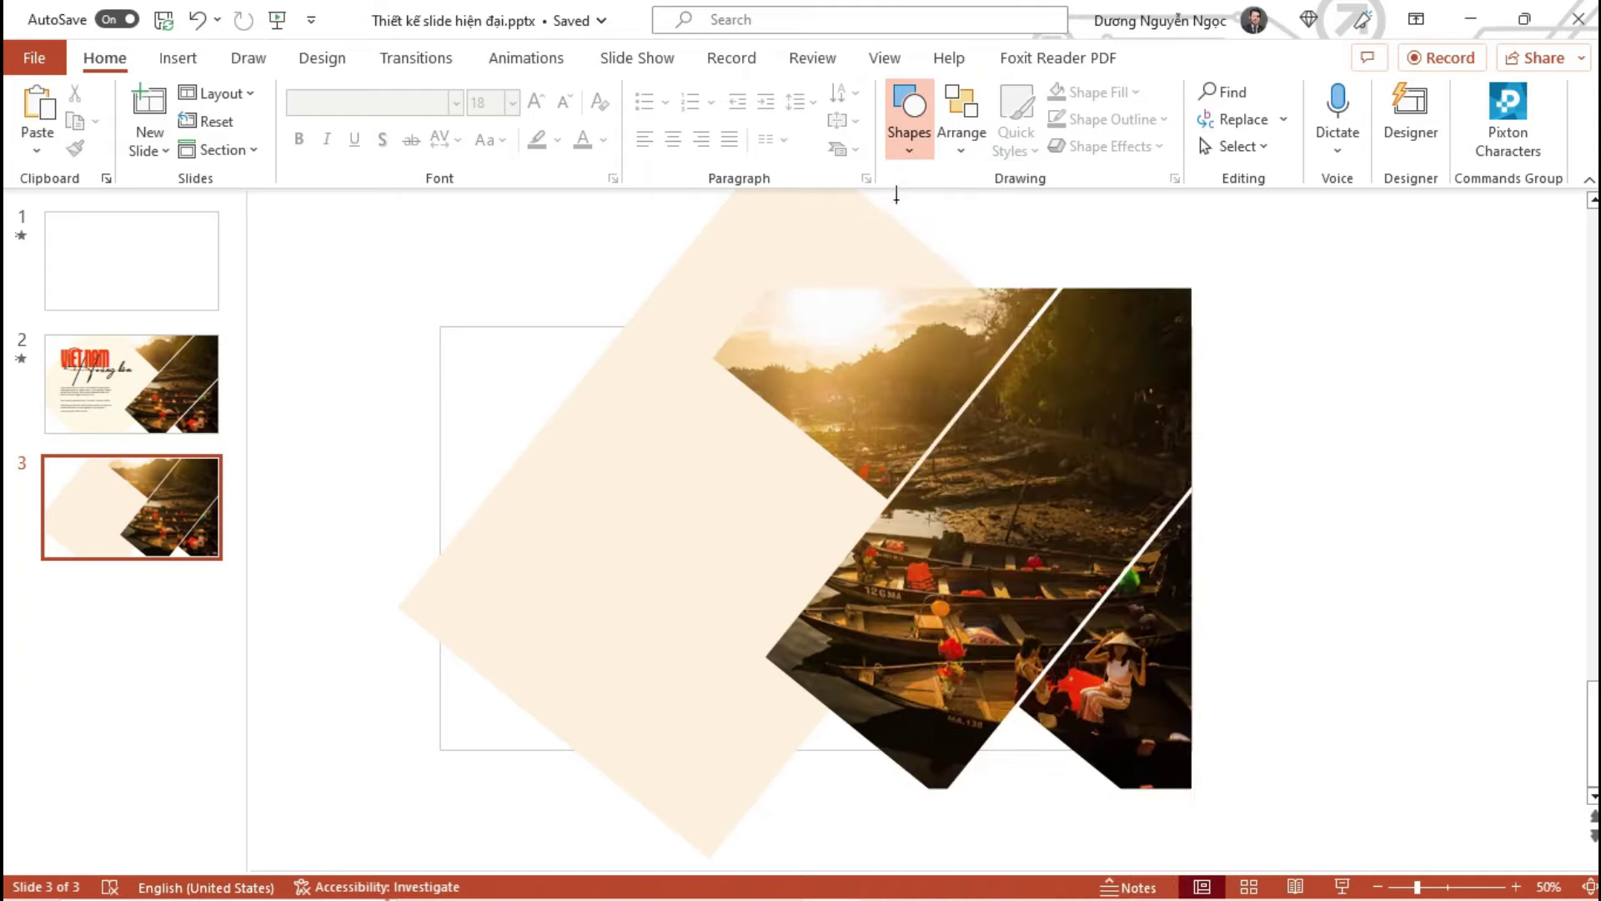
left_click_drag(489, 419, 772, 470)
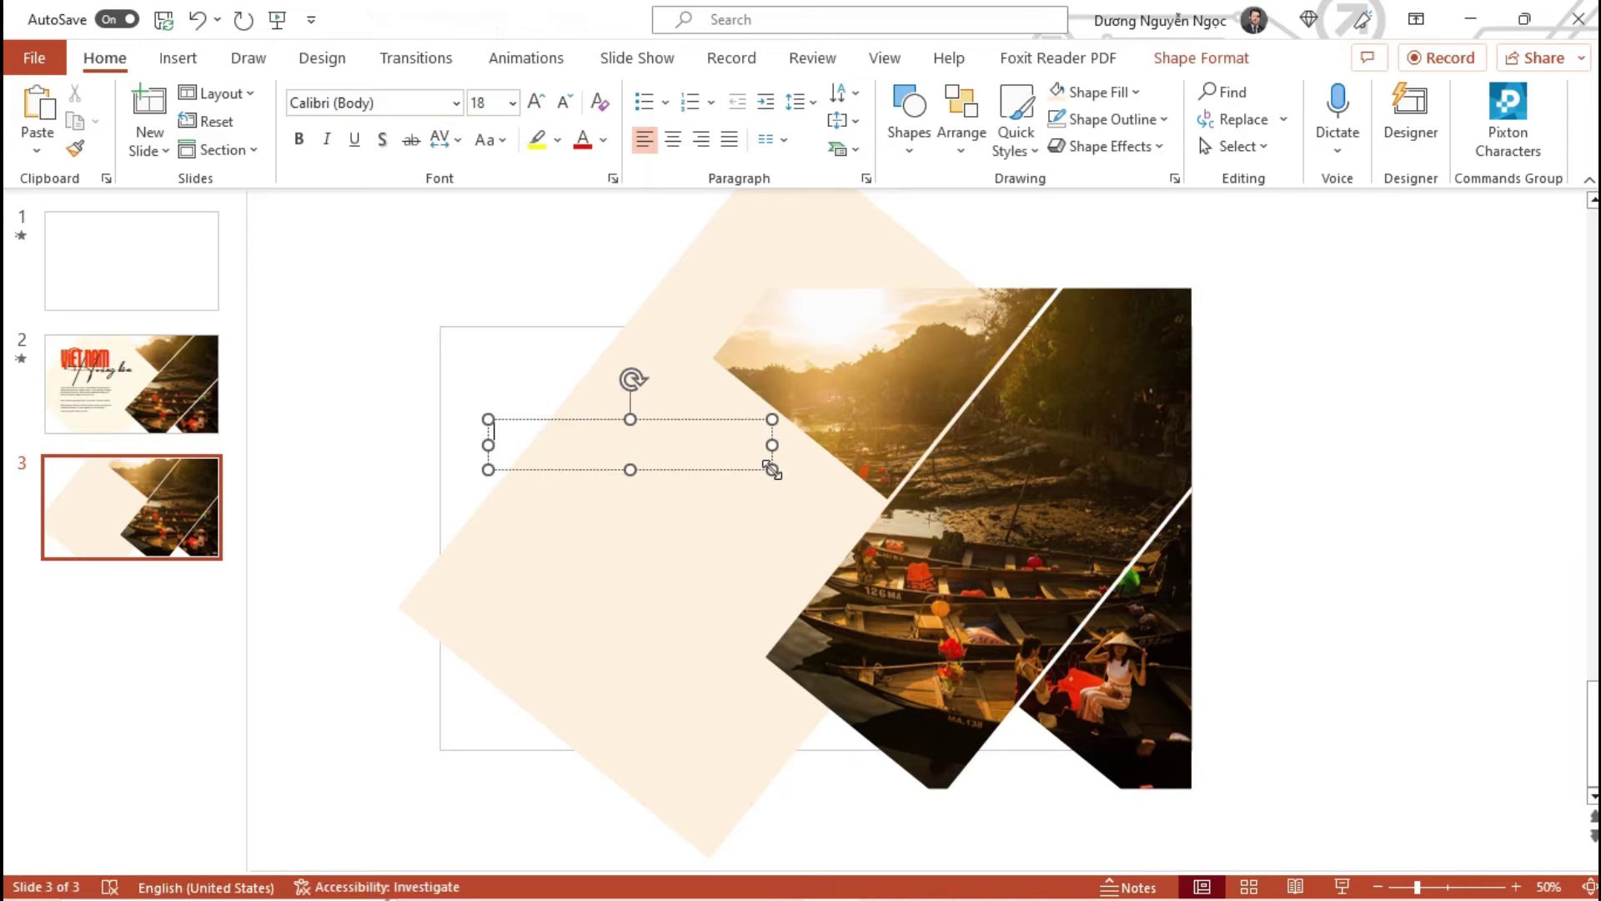
type("VIỆT NAM")
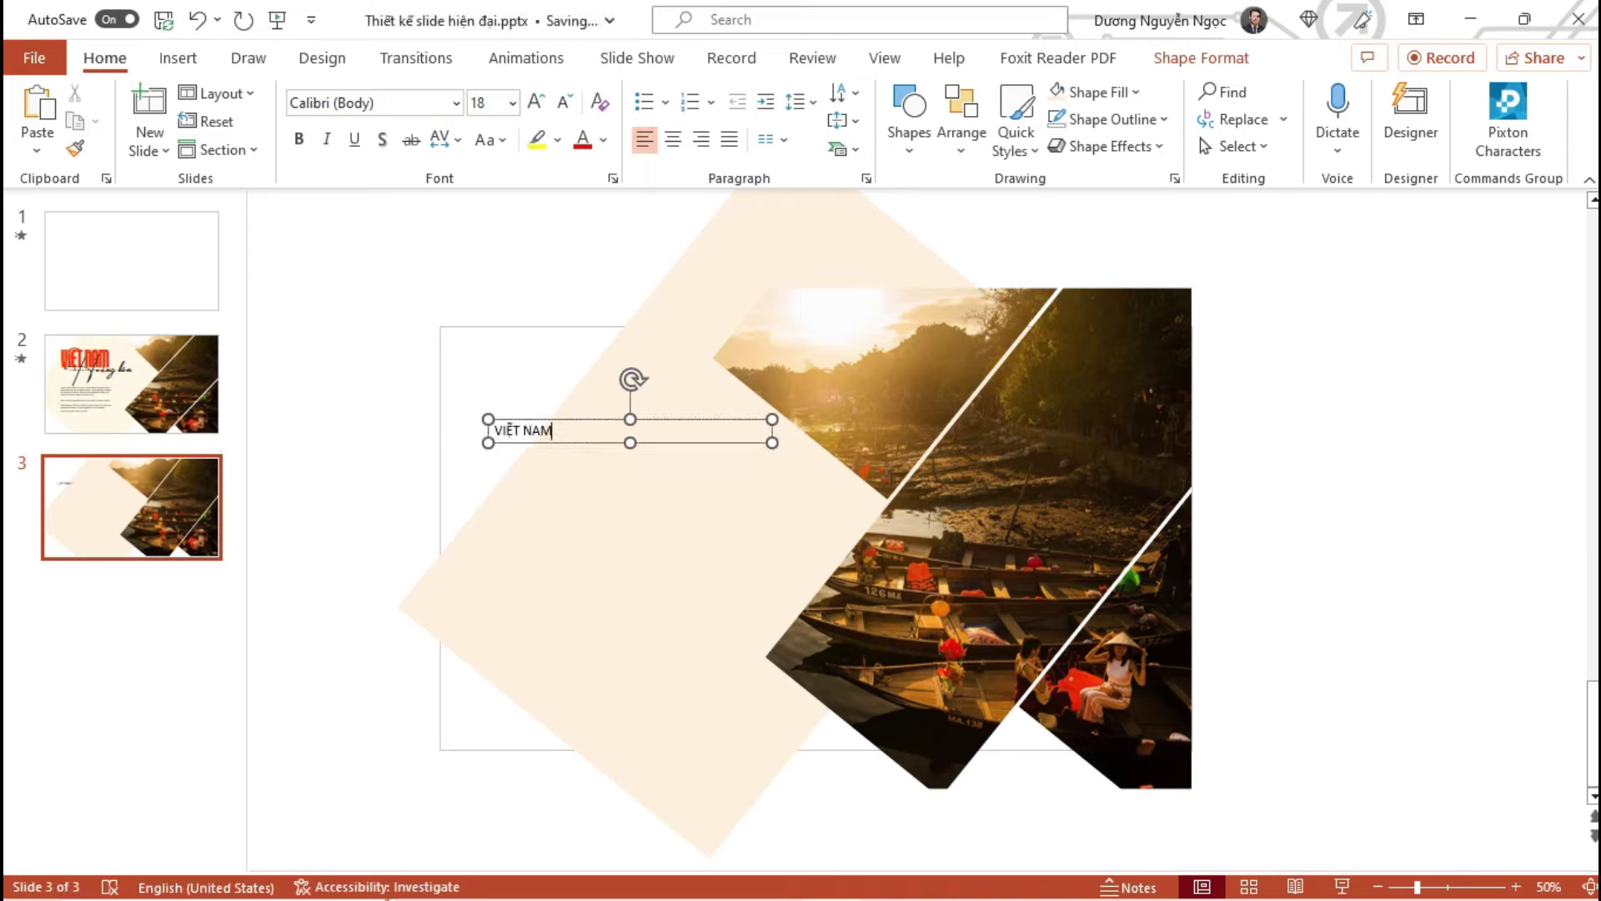
Enlarge the VIỆT NAM text to 66 pt and centre it
key("ctrl+a")
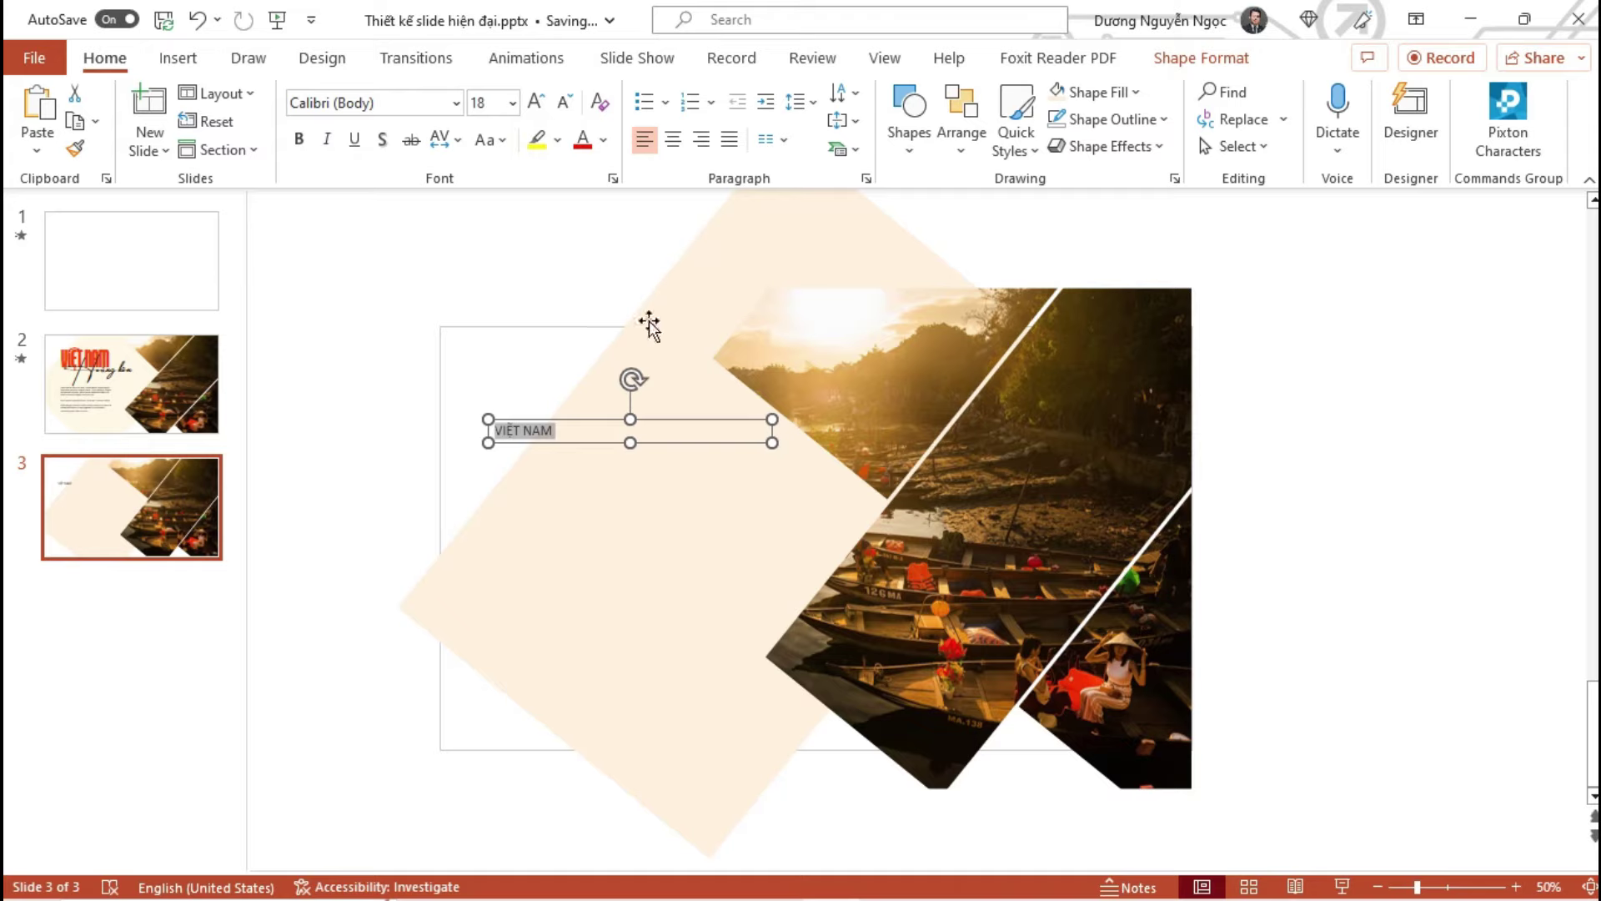
left_click(536, 102)
left_click(537, 102)
left_click(536, 102)
left_click(536, 101)
left_click(536, 102)
left_click(537, 102)
left_click(536, 102)
left_click(536, 102)
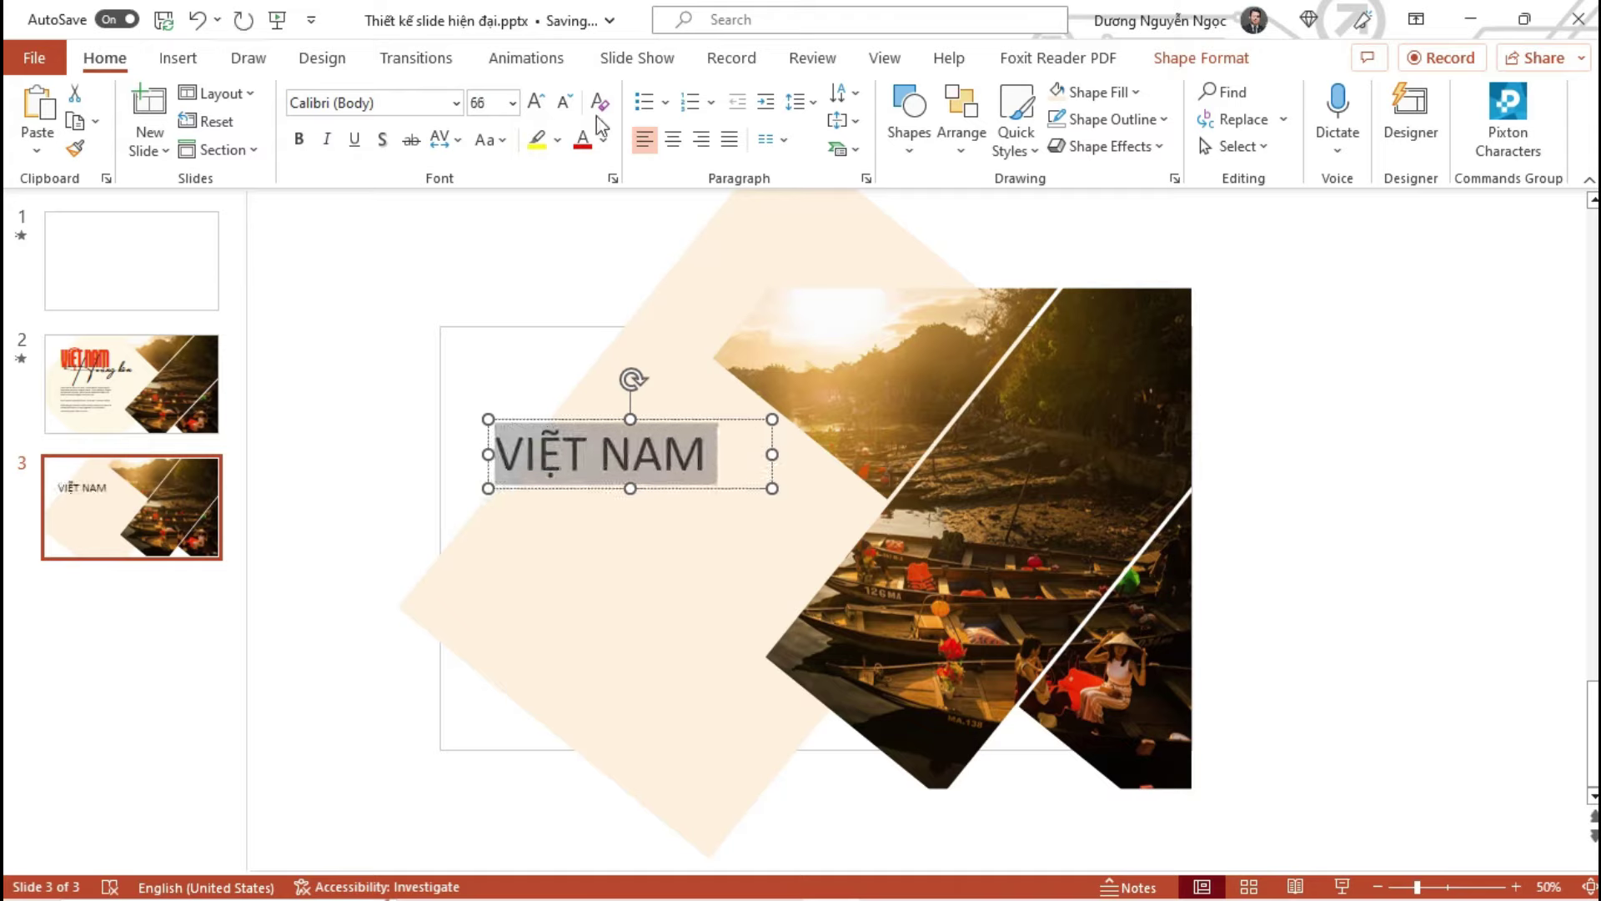
left_click(673, 140)
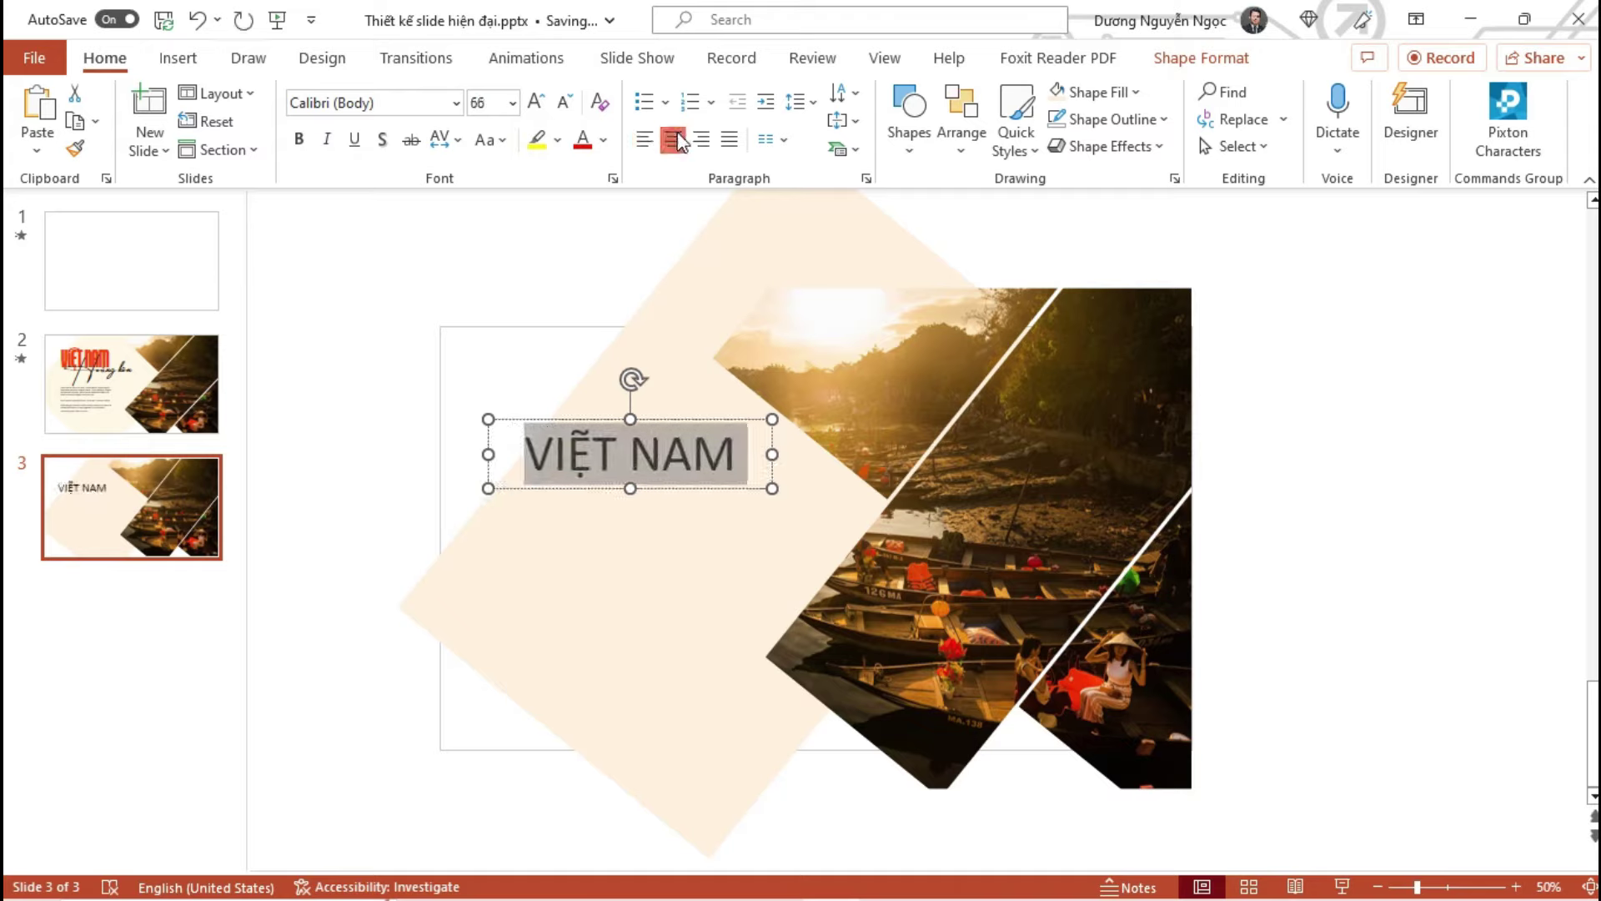
Set VIỆT NAM in StreetSign Sans at 96 pt
left_click(457, 104)
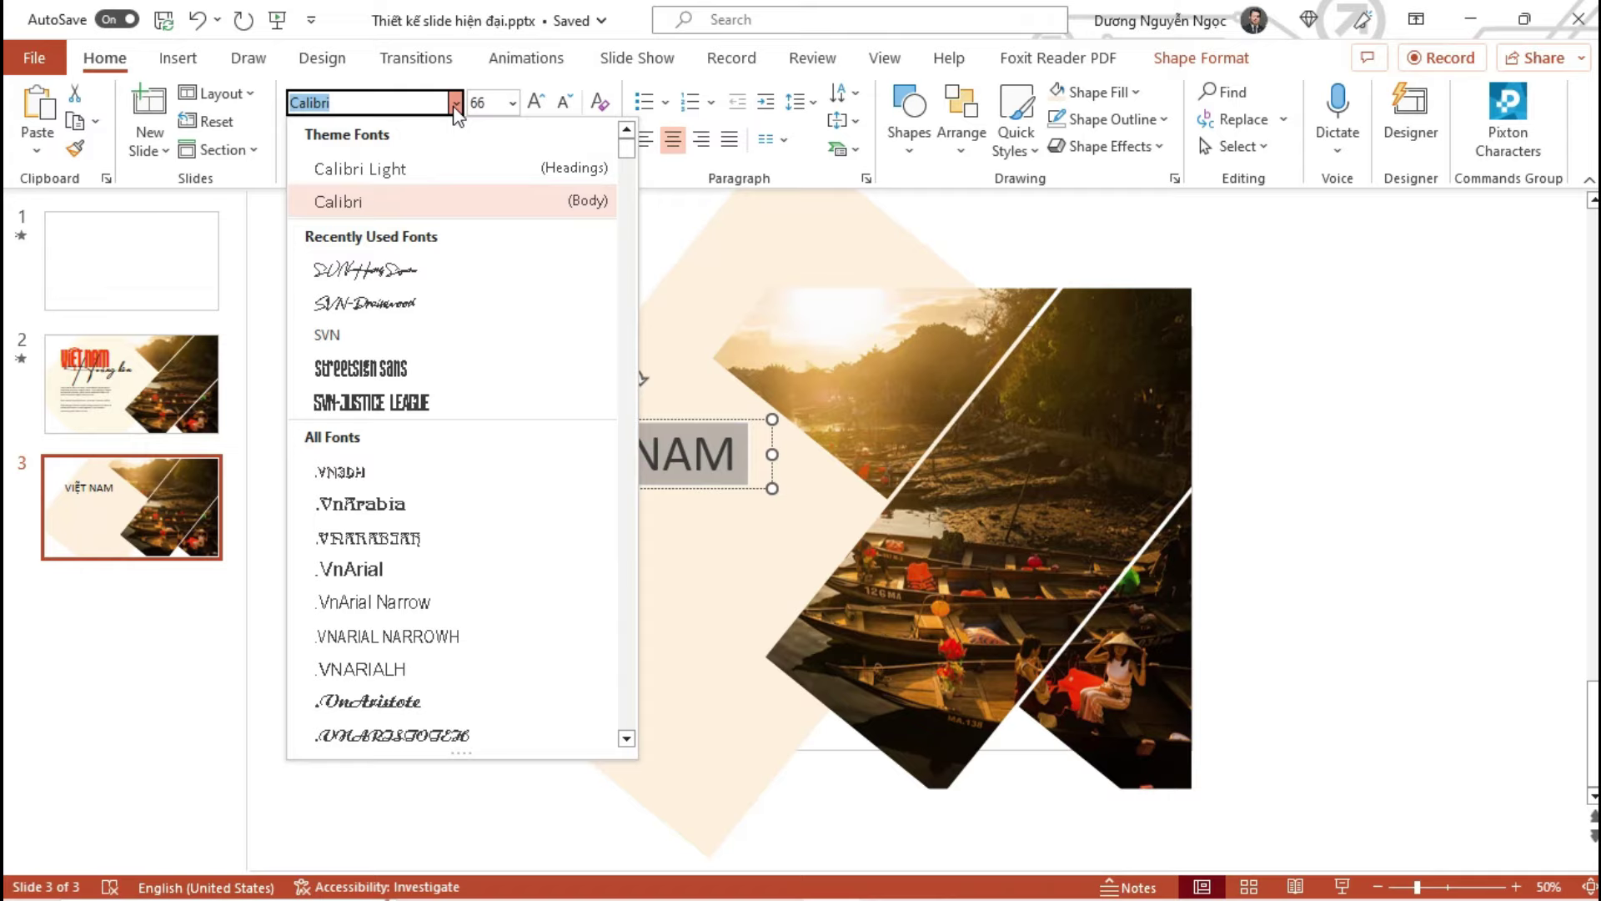
left_click(412, 387)
scroll(597, 435, "up", 2, "ctrl")
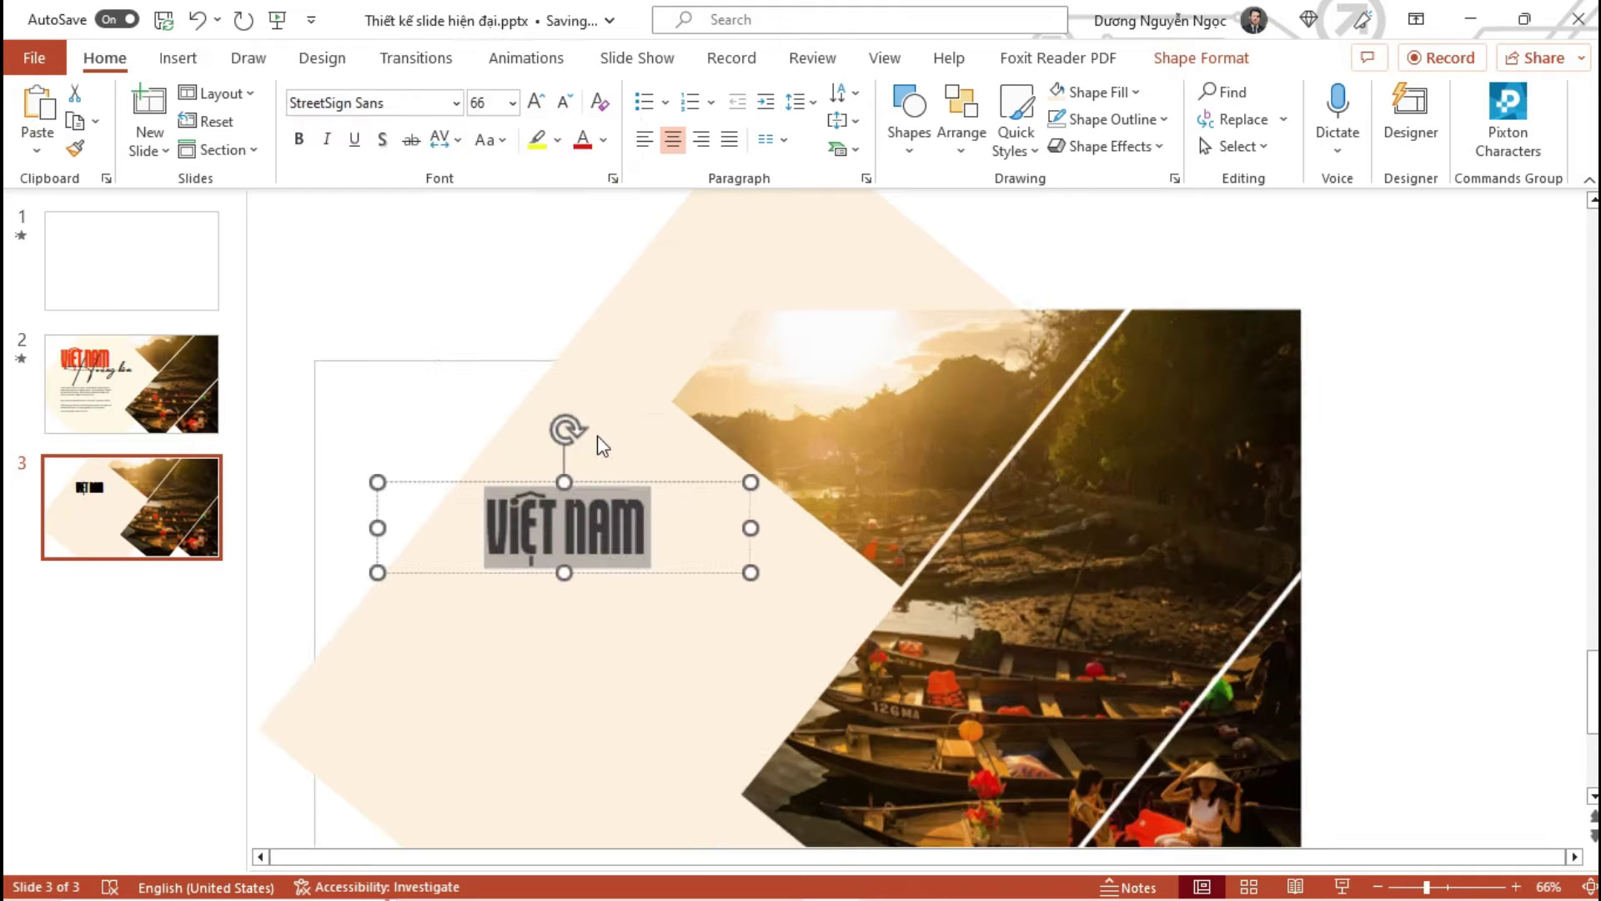
scroll(597, 435, "up", 1, "ctrl")
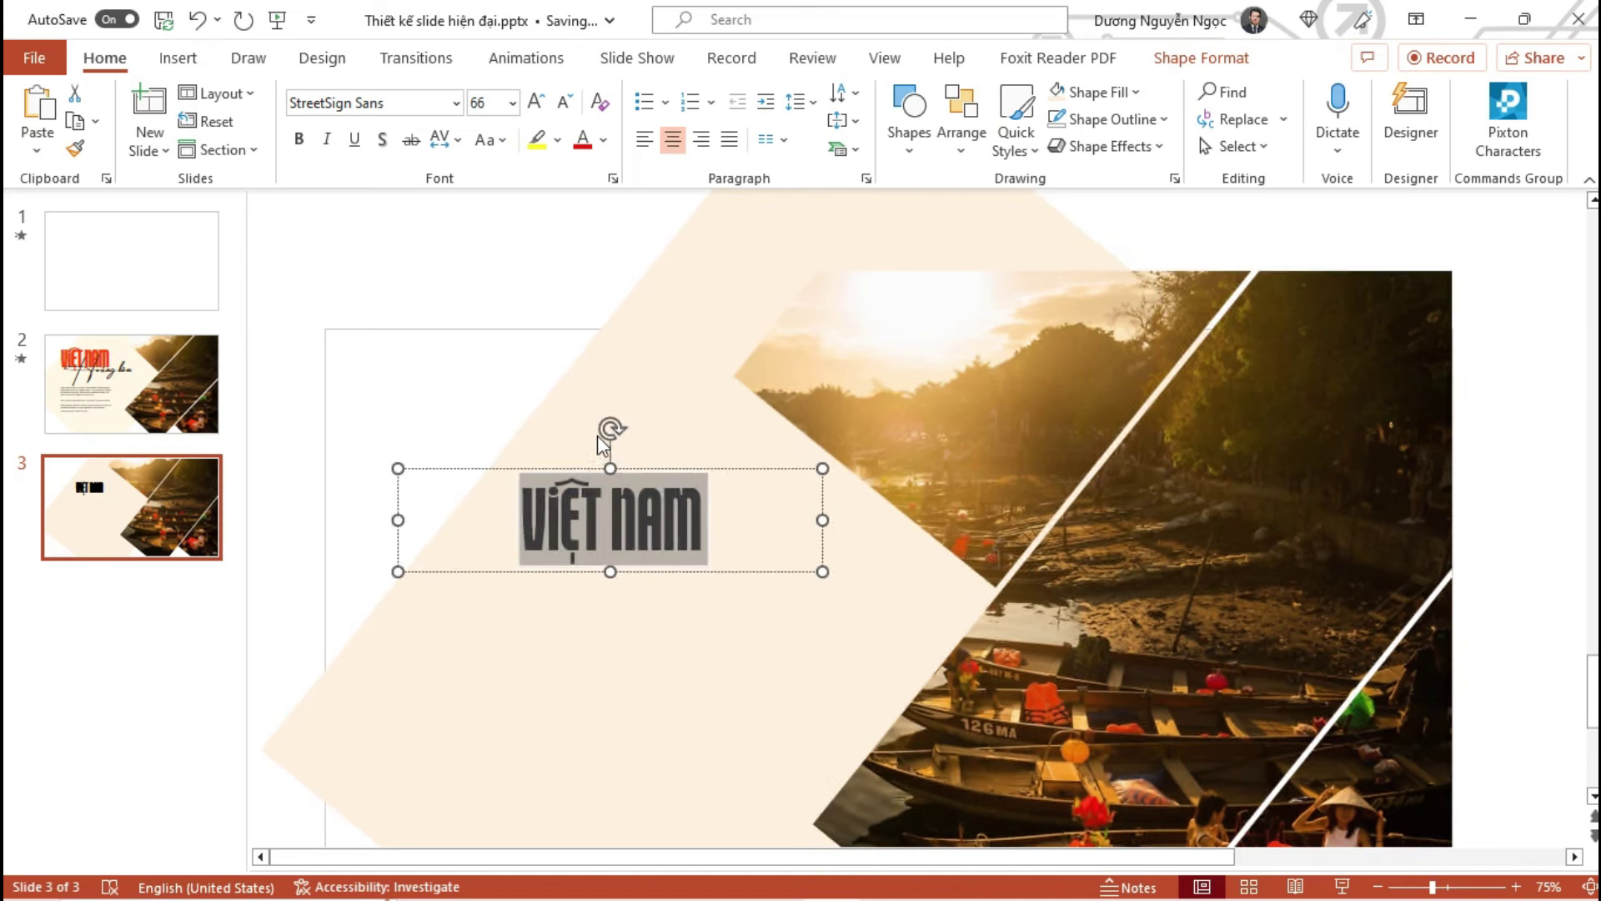
left_click(393, 107)
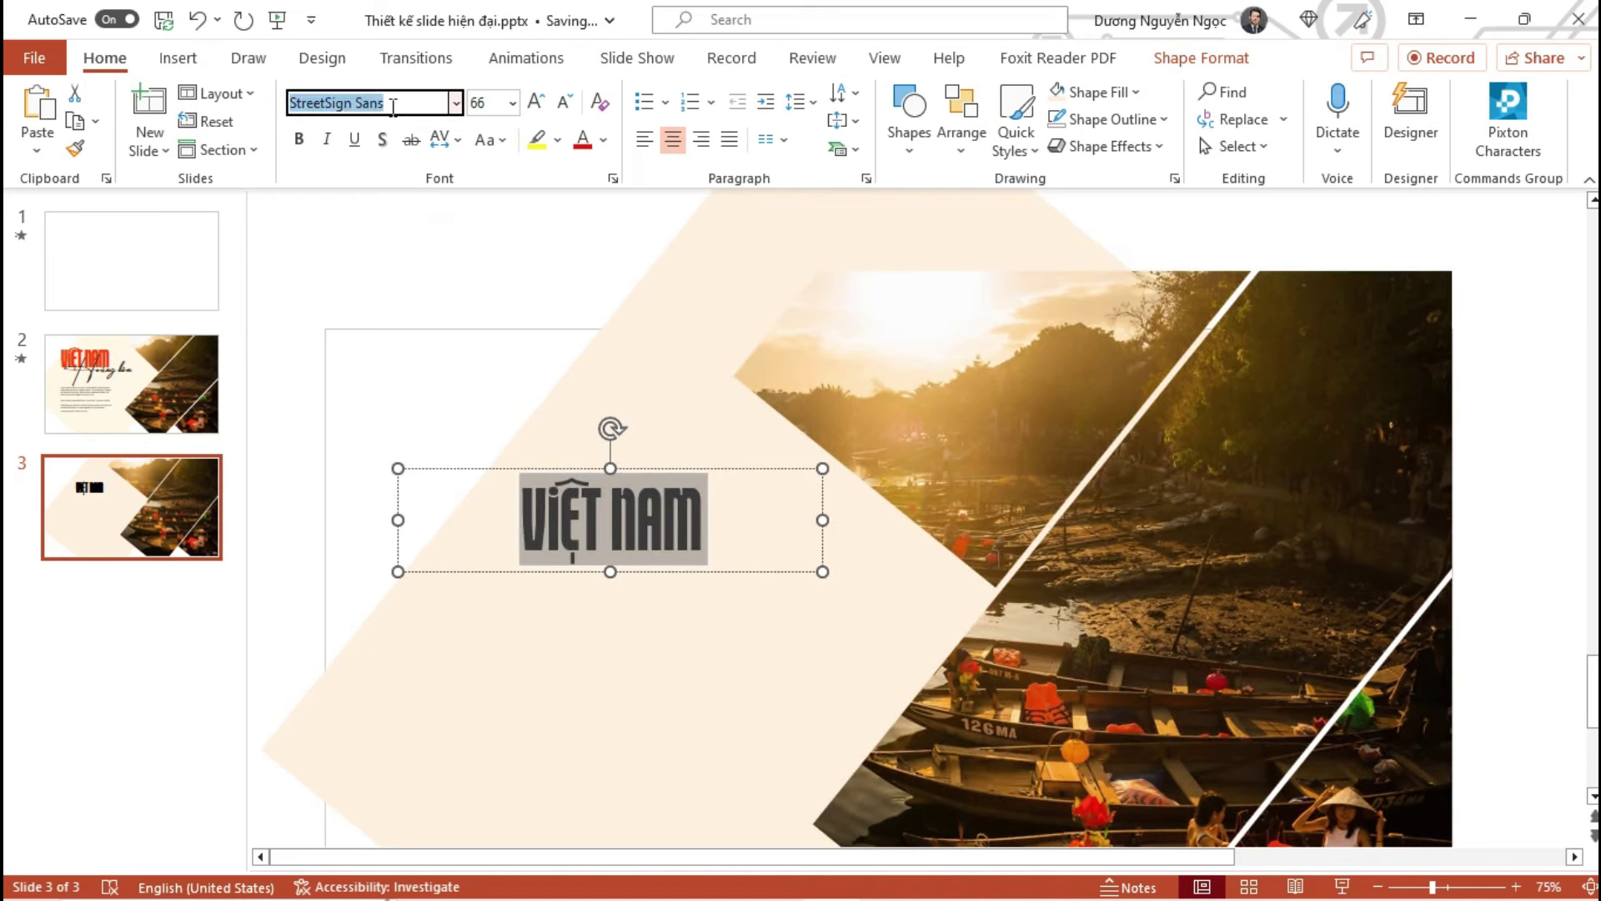
left_click_drag(389, 106, 282, 107)
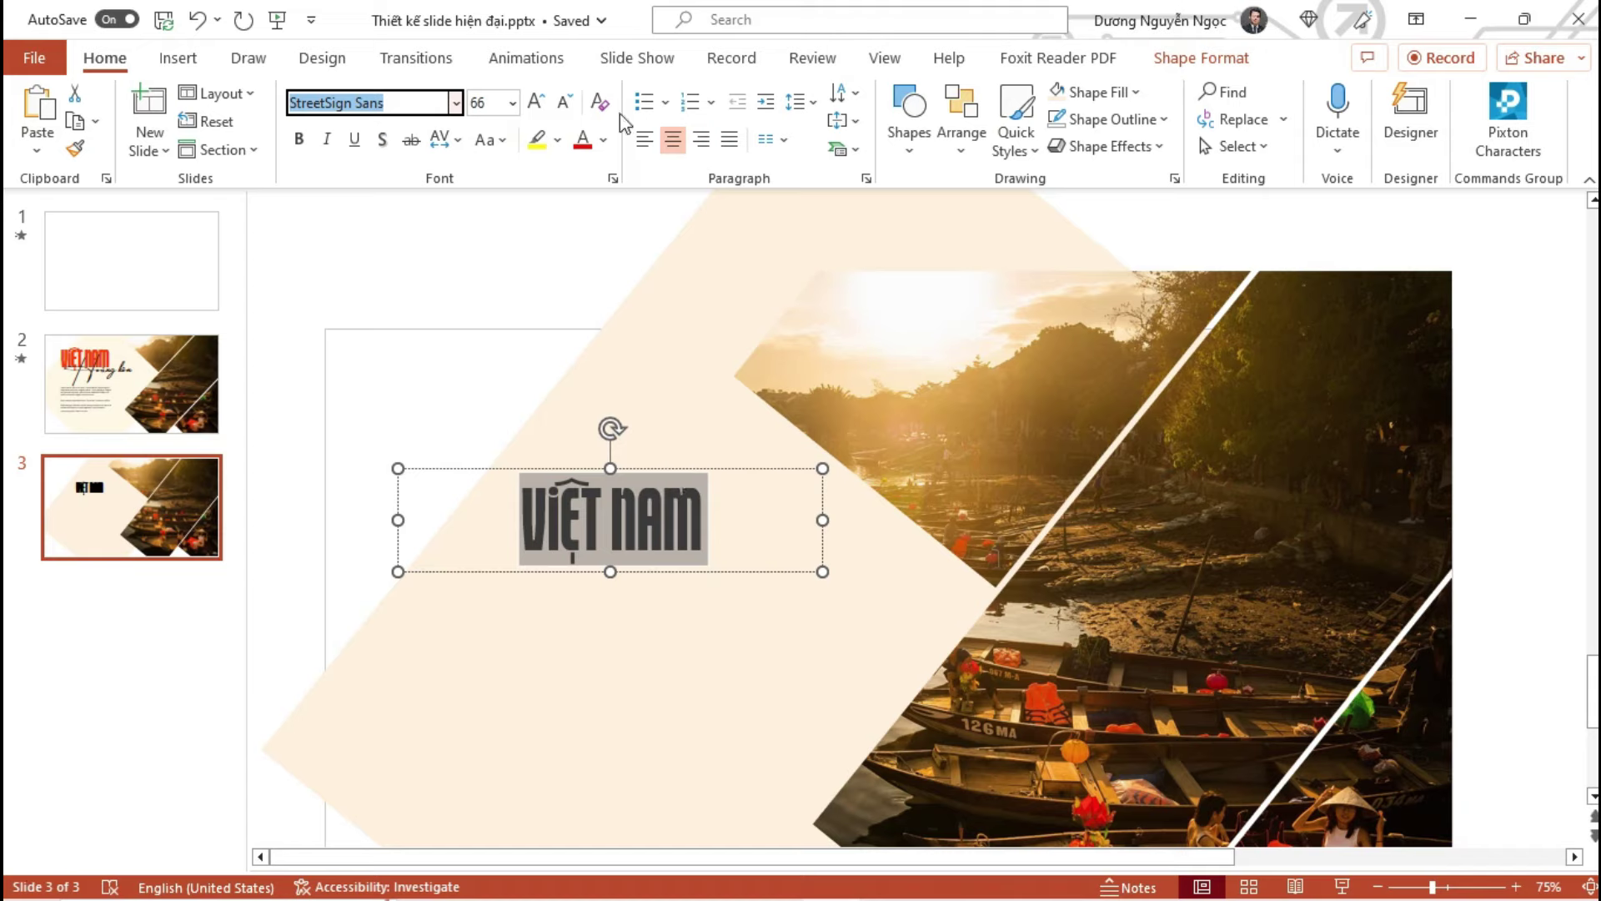
left_click(534, 107)
left_click(534, 104)
left_click(534, 103)
left_click(533, 103)
left_click(533, 103)
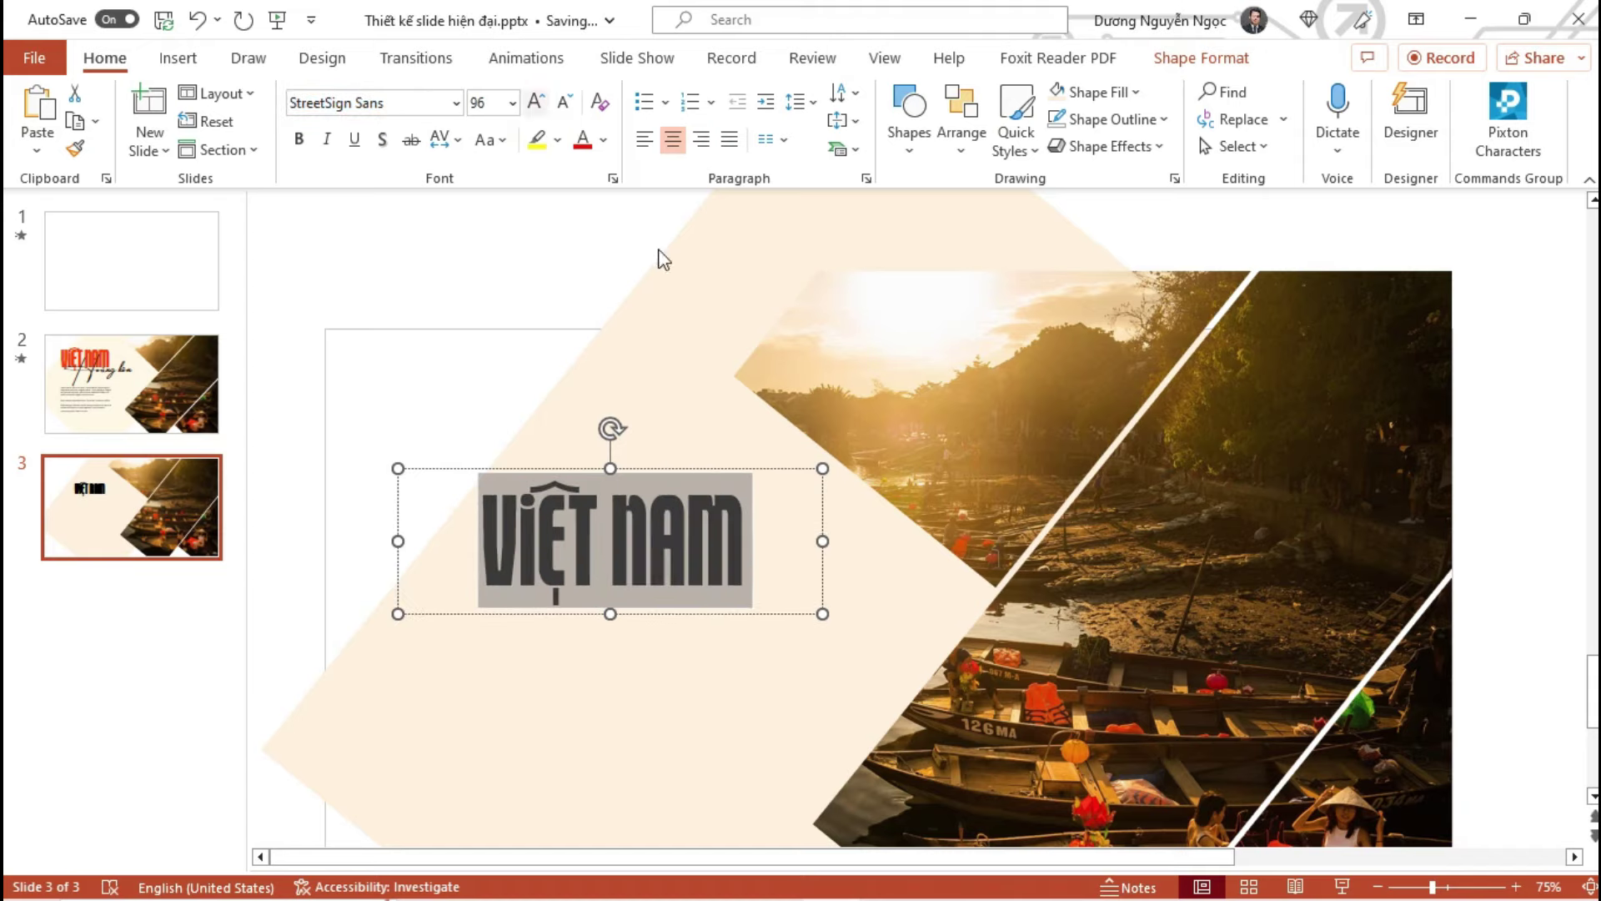
left_click(727, 468)
Duplicate the VIỆT NAM text box directly beneath the original
mouse_move(728, 465)
left_mouse_down()
mouse_move(727, 452)
mouse_move(688, 577)
left_mouse_up()
left_click(731, 450)
left_click(689, 459)
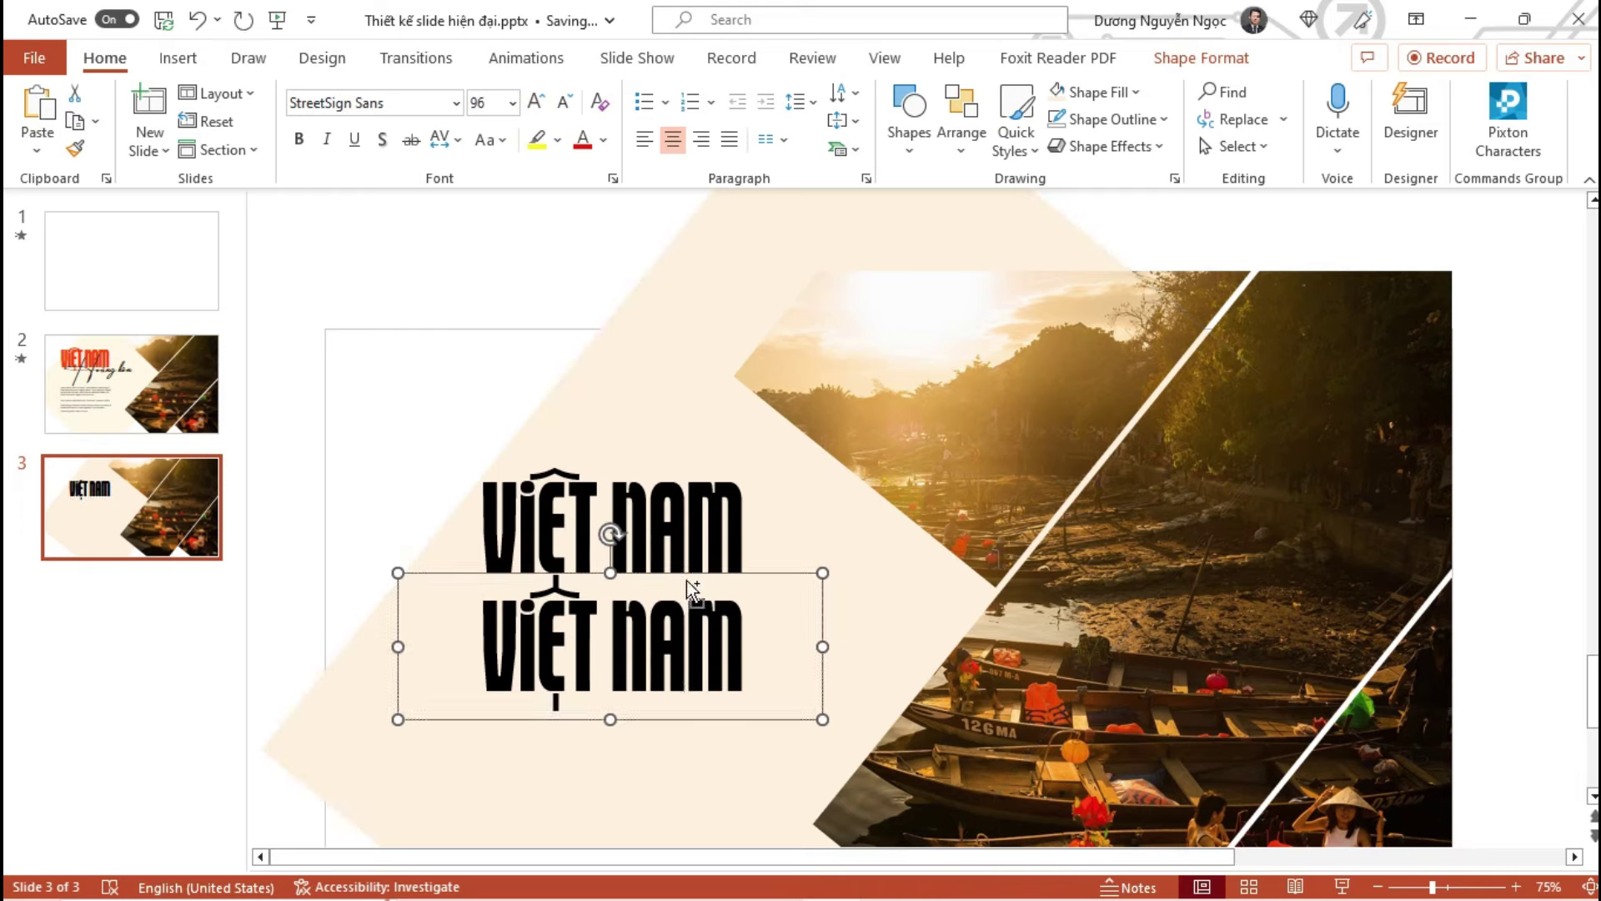
Change the copy to 'Hoàng hôn' in SVN-Housttely Signature at 54 pt, overlapping under VIỆT NAM
key("ctrl+a")
type("H")
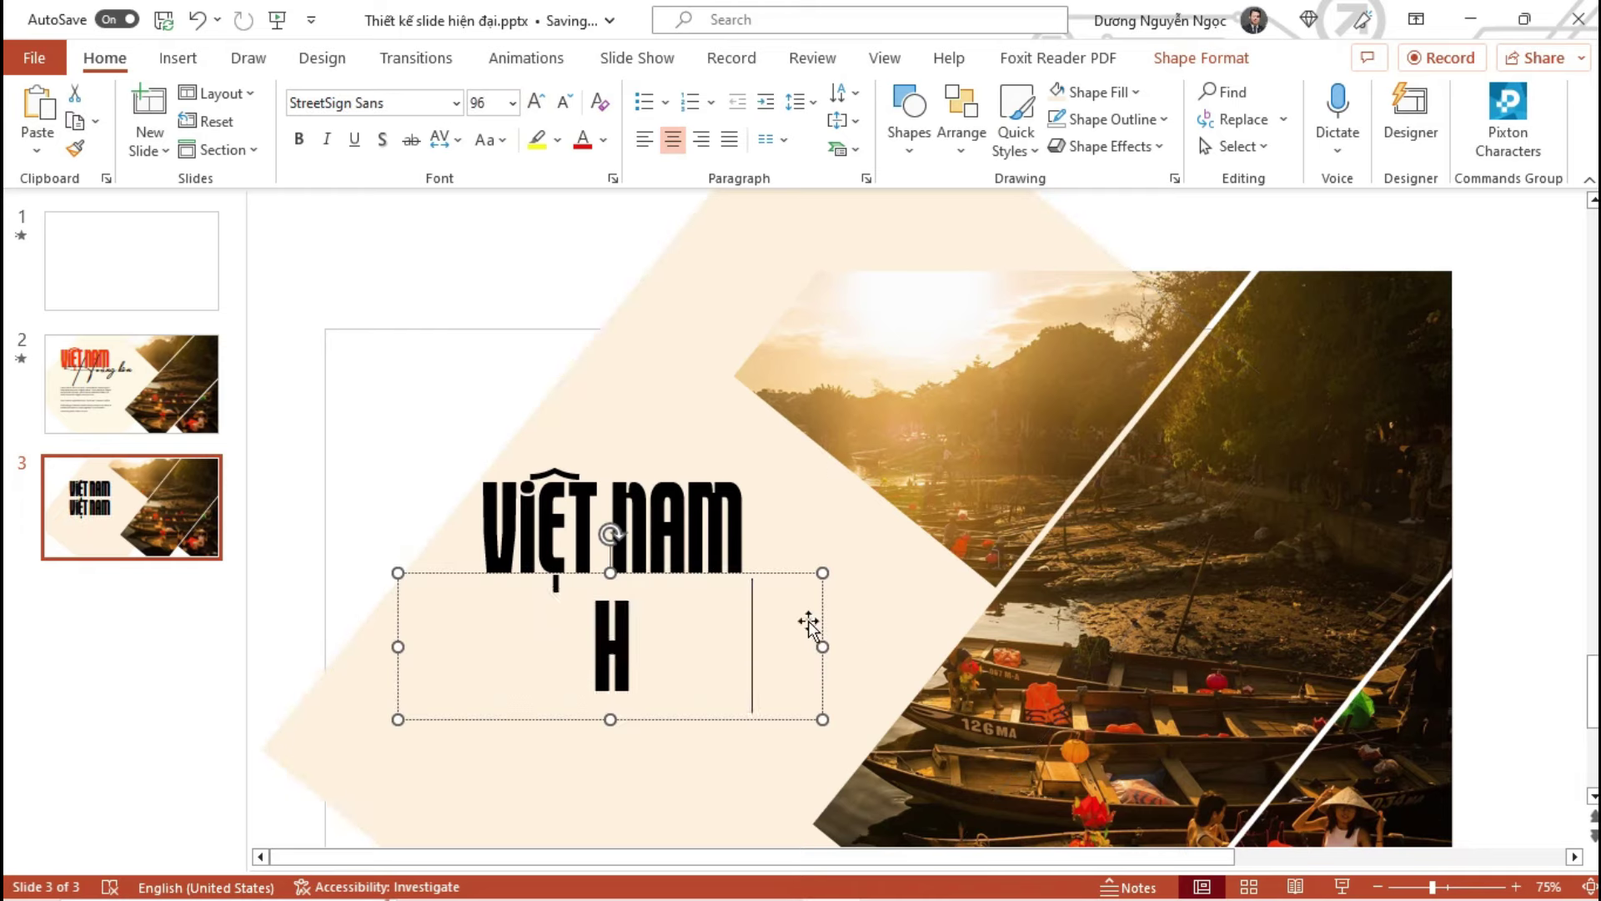
type("oang hôn")
key("ctrl+a")
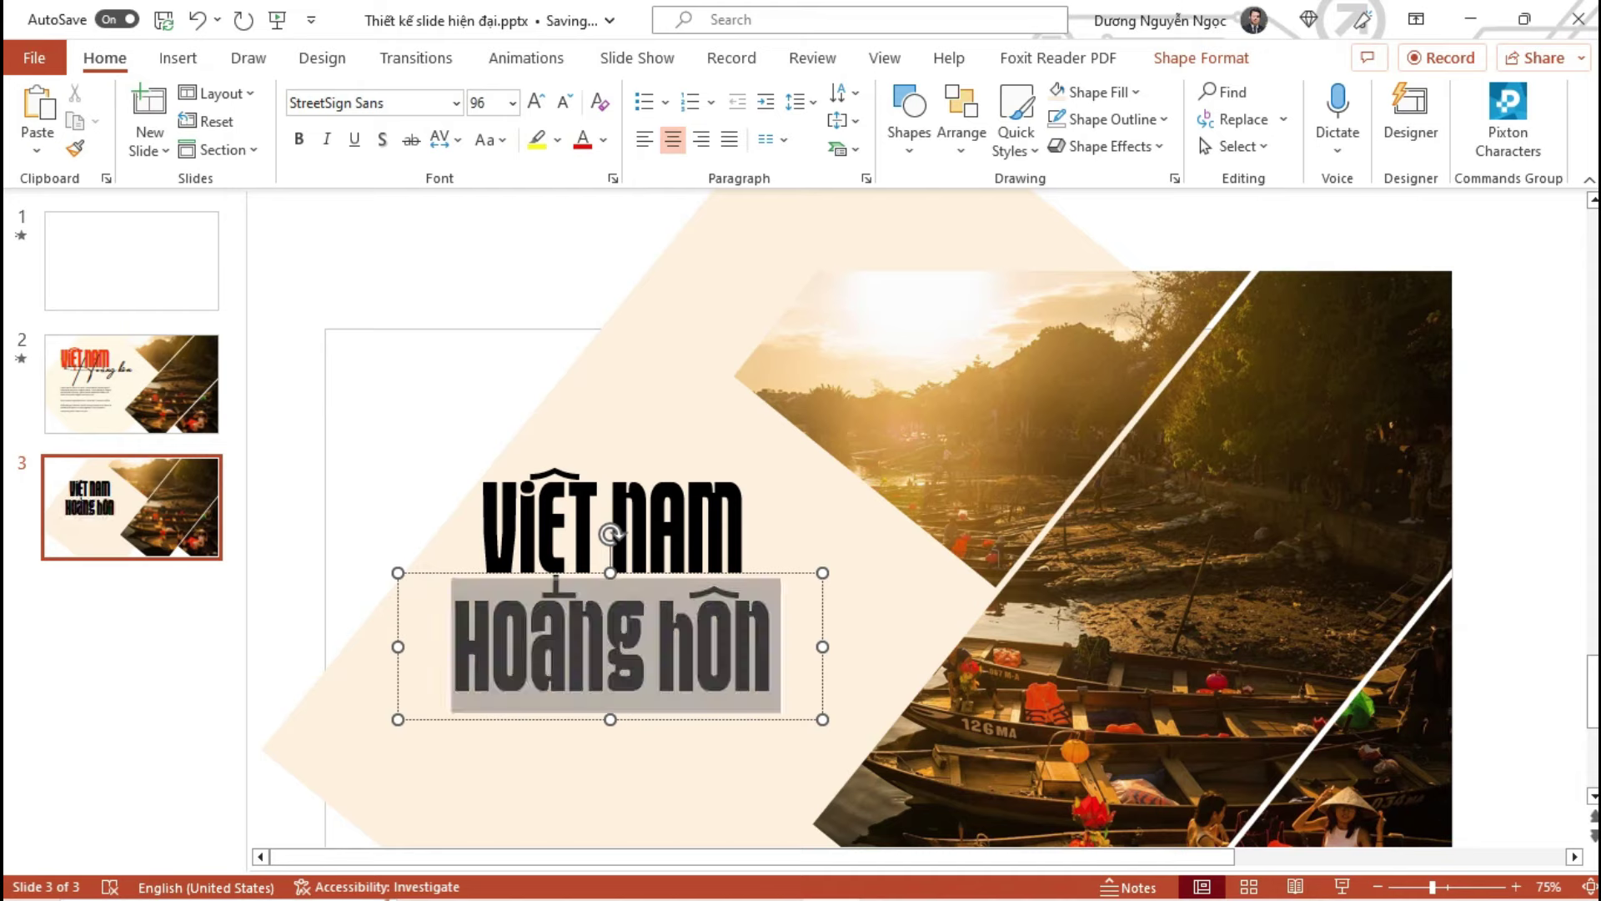
left_click(457, 104)
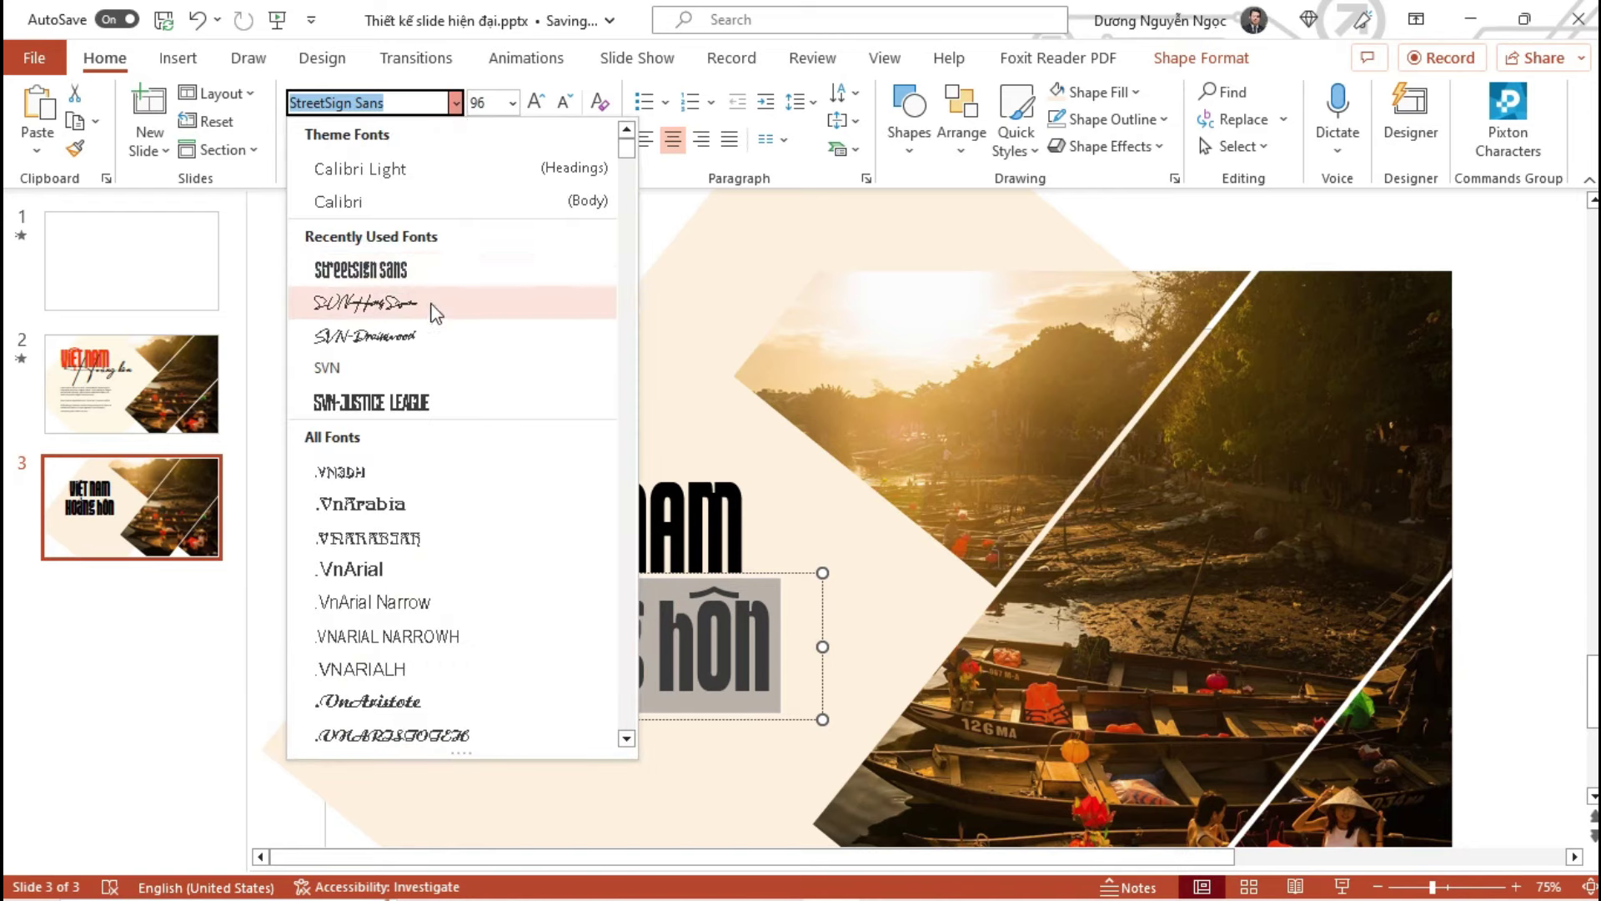
left_click(433, 309)
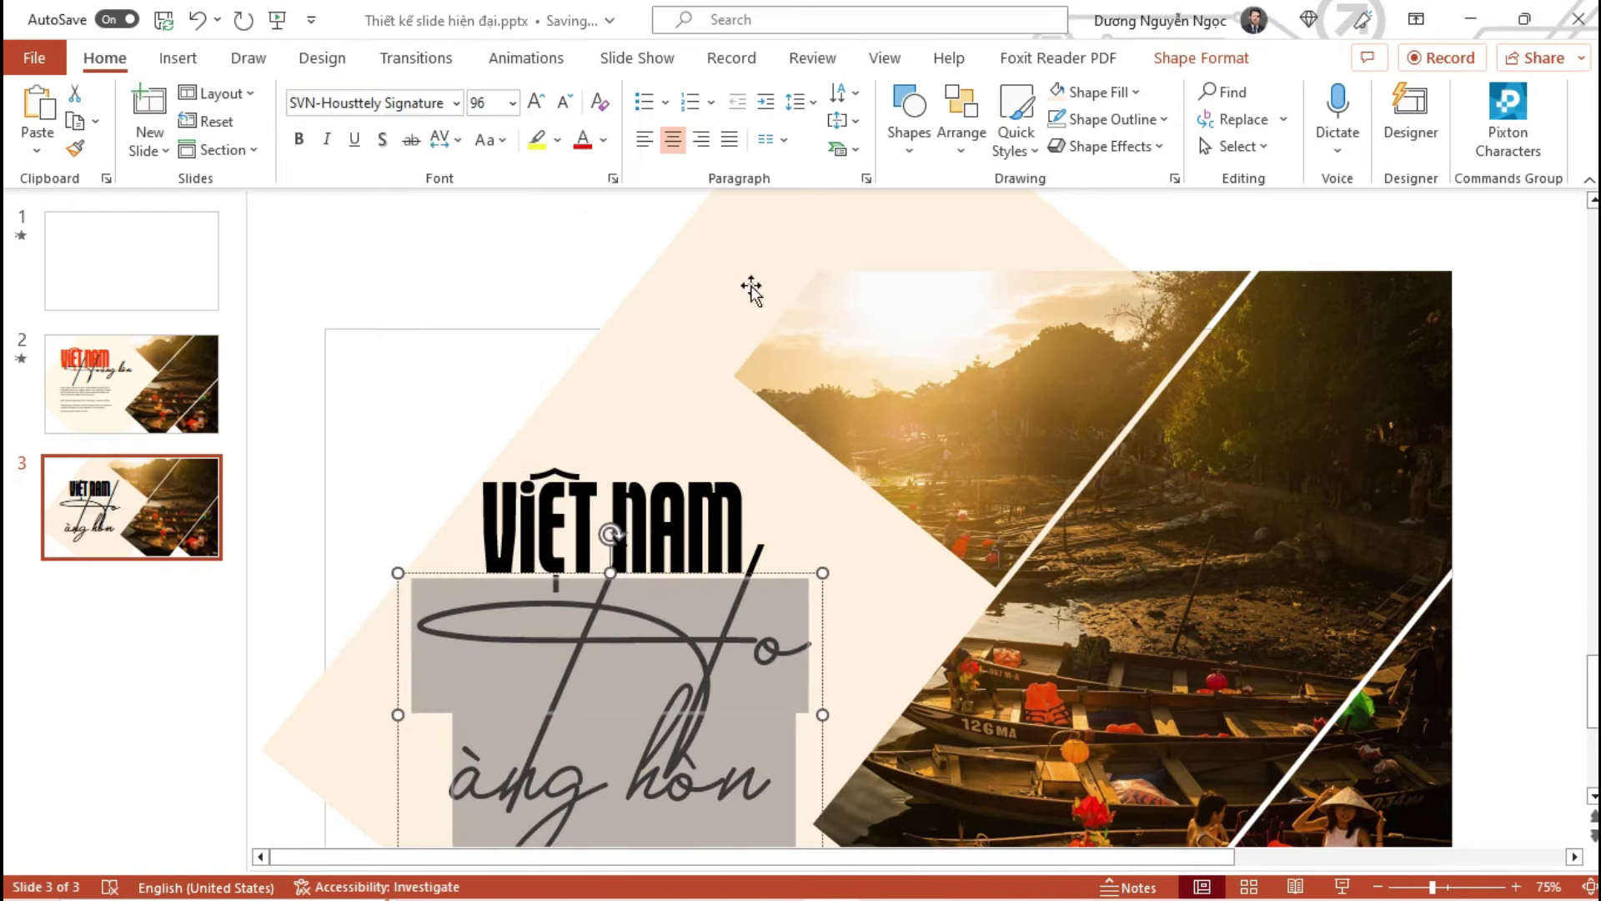
left_click(568, 111)
left_click(568, 112)
left_click(568, 112)
left_click(568, 111)
left_click(568, 112)
left_click(568, 112)
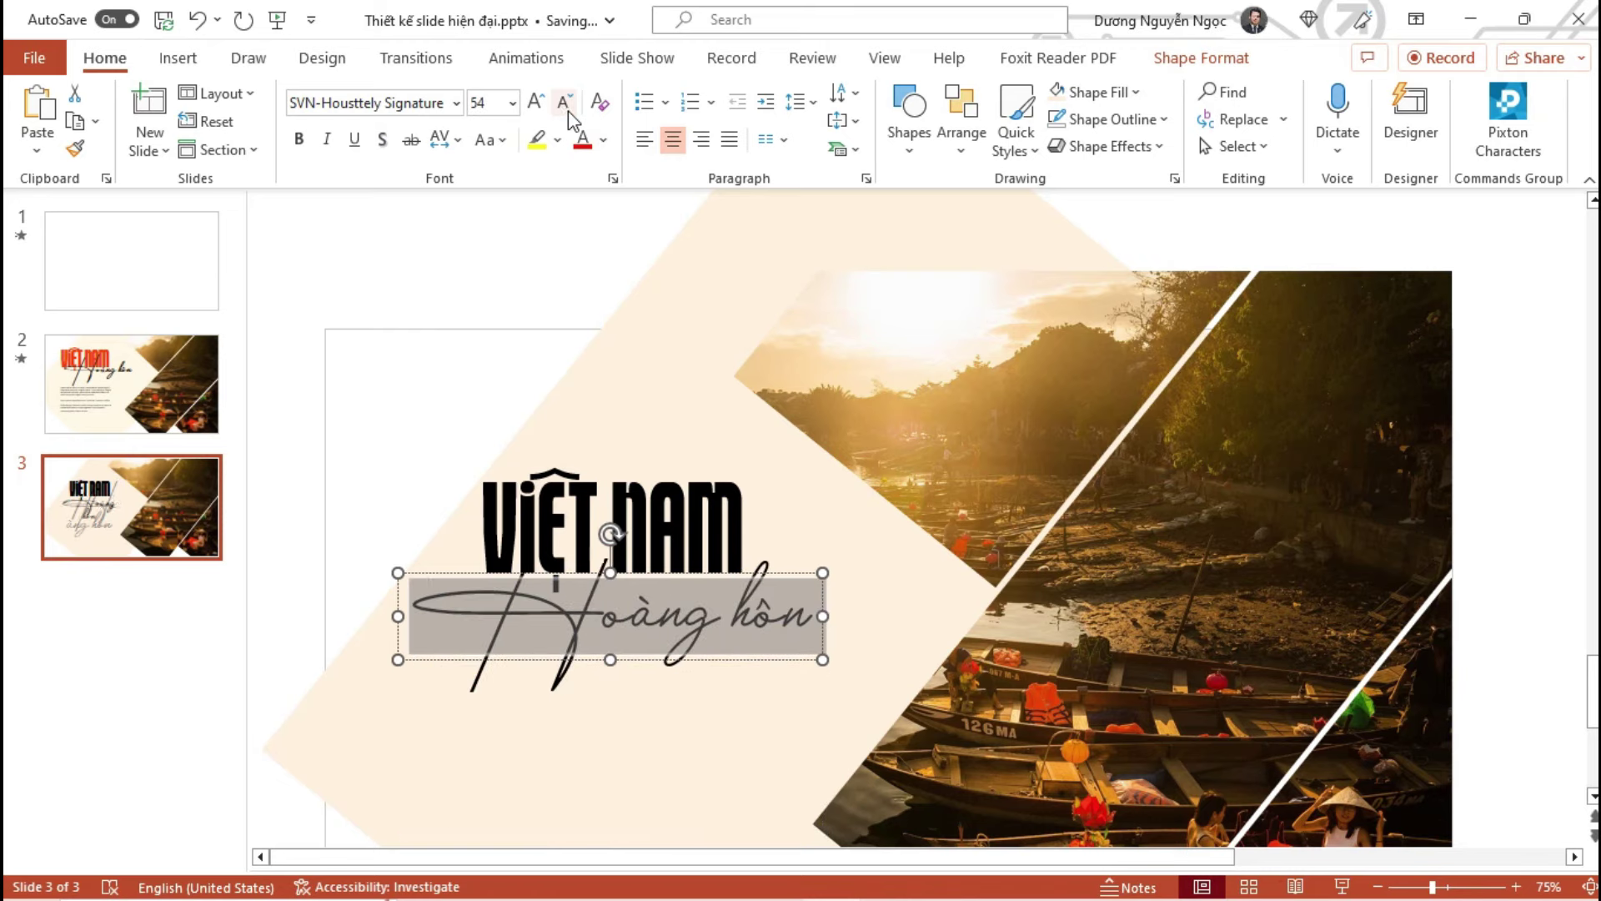
left_click_drag(793, 573, 868, 557)
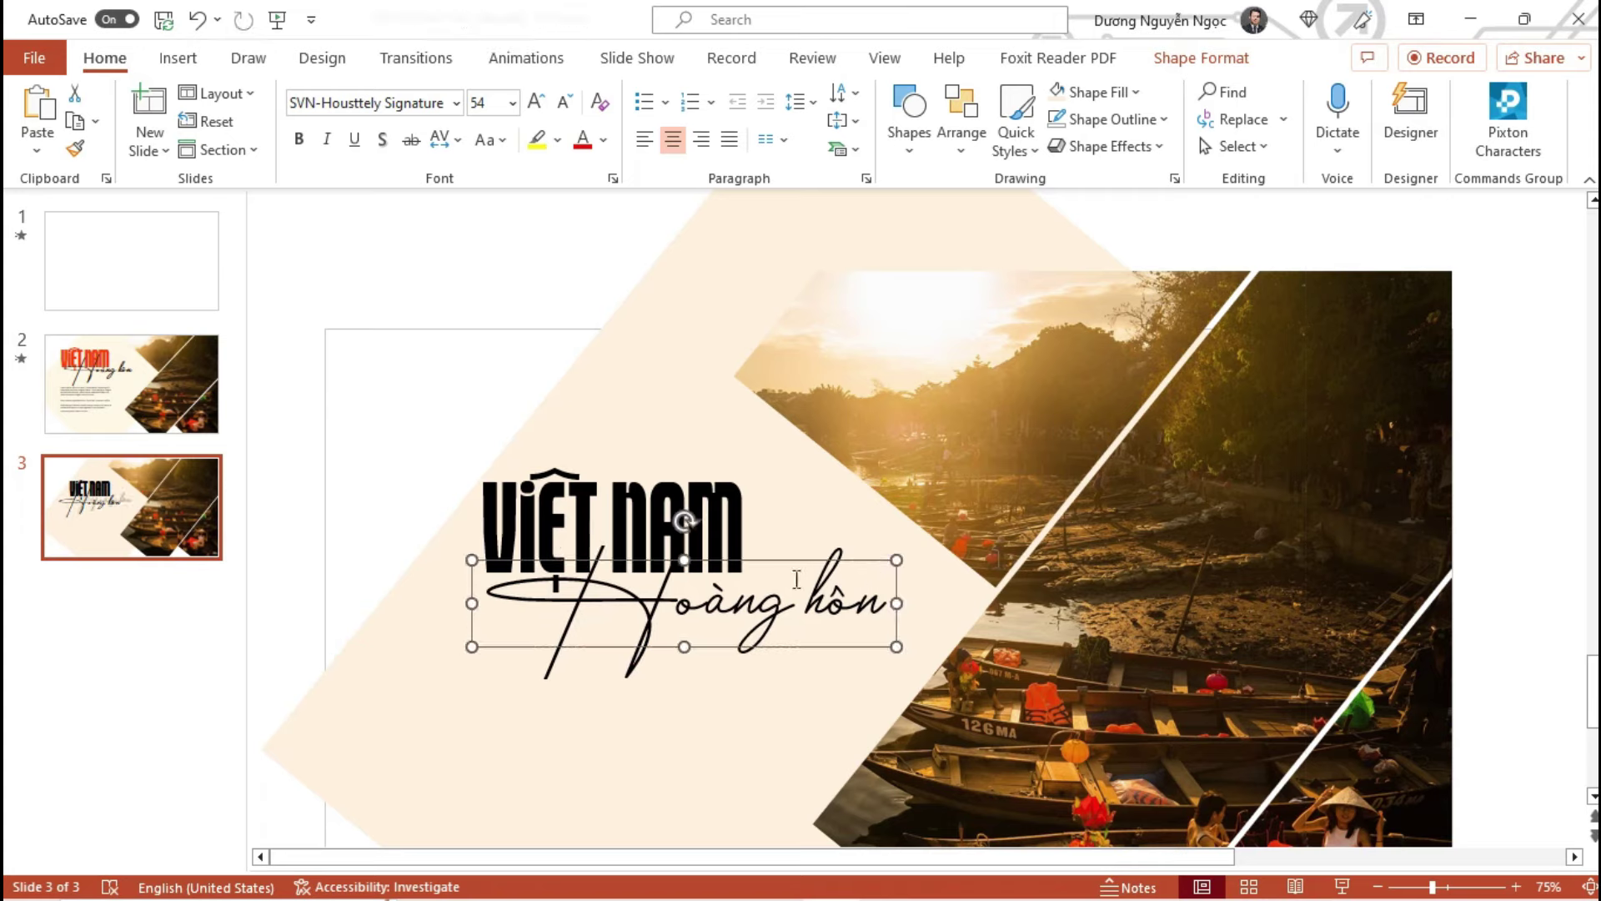
left_click(643, 503)
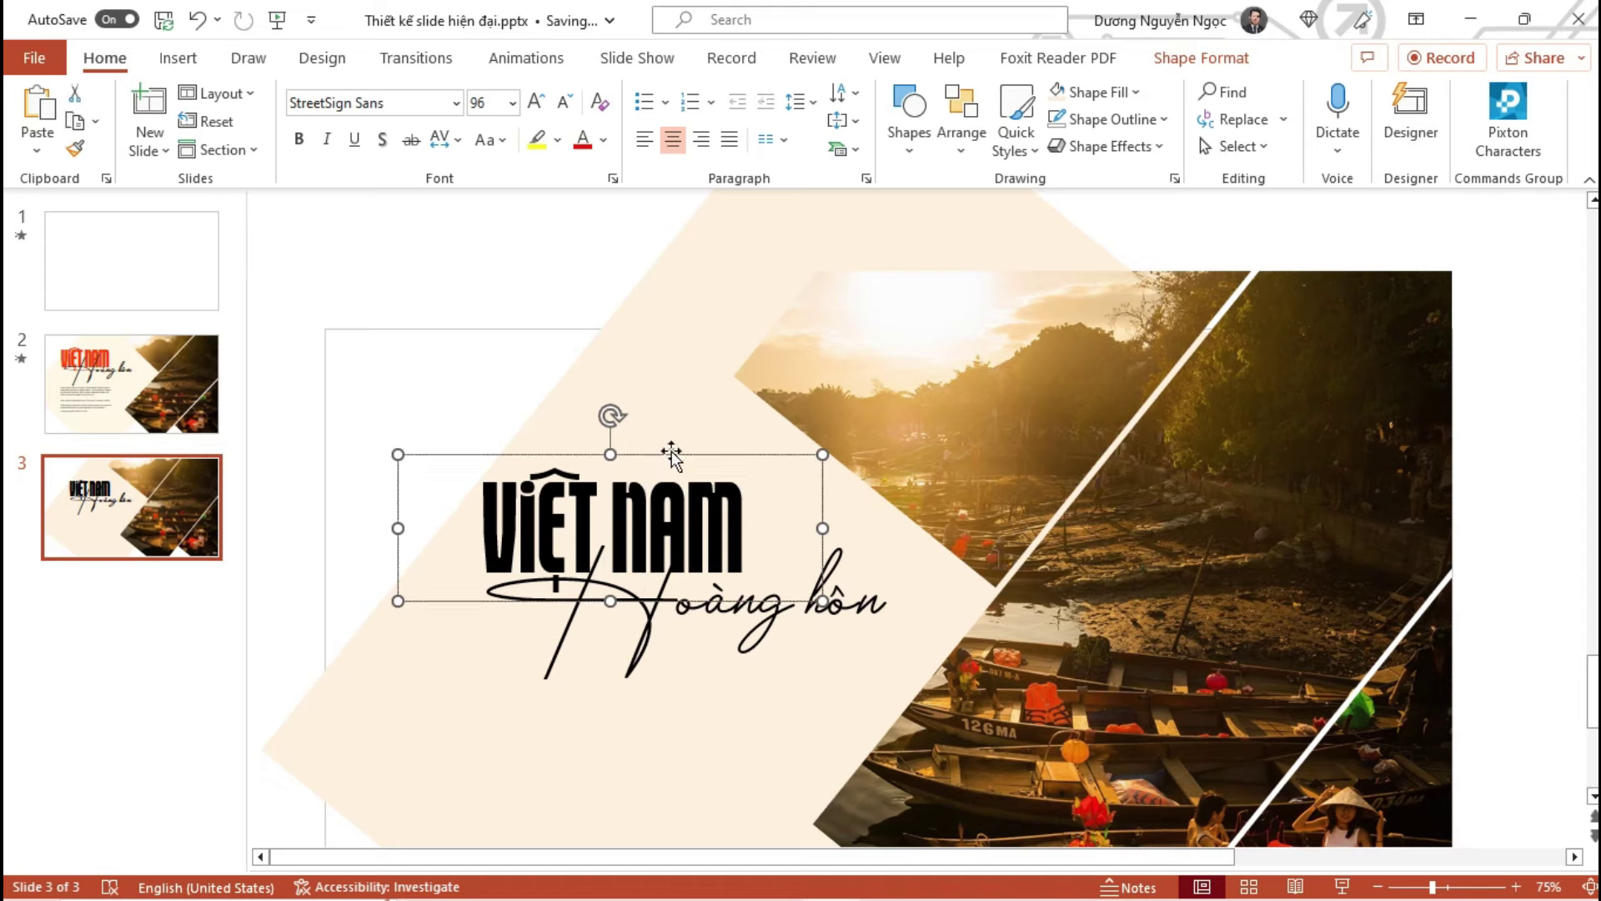
Colour VIỆT NAM orange-red using the eyedropper on the sunset photo
left_click(603, 140)
left_click(639, 501)
left_click(1045, 679)
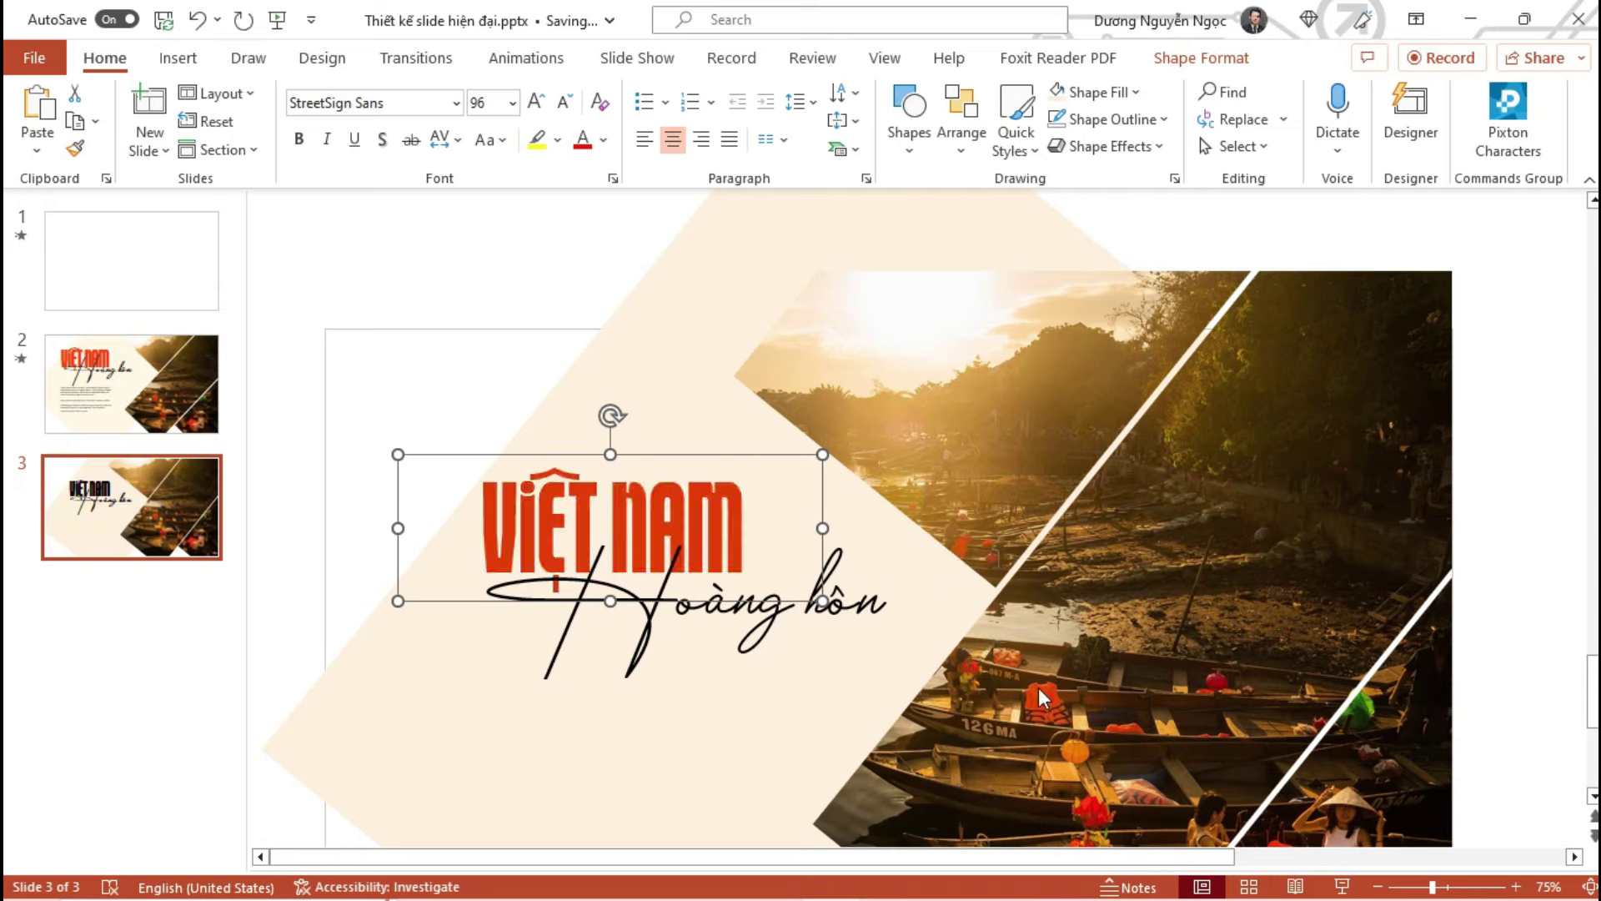
left_click(1481, 538)
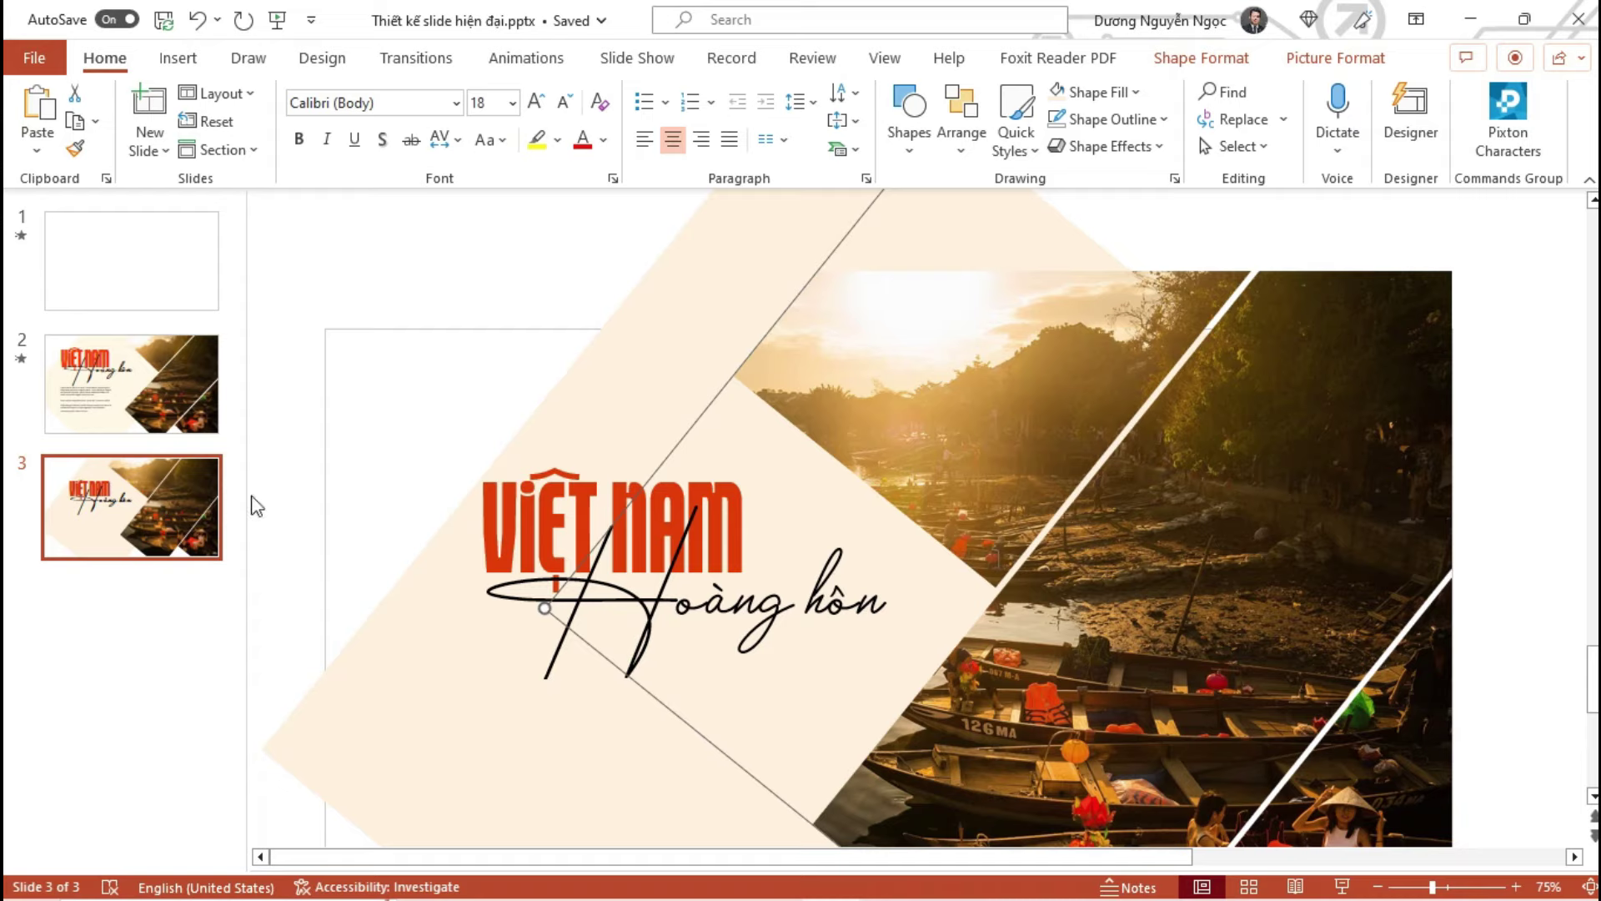
Colour Hoàng hôn with a colour sampled from the photo via the eyedropper
scroll(483, 433, "down", 1)
left_click(746, 544)
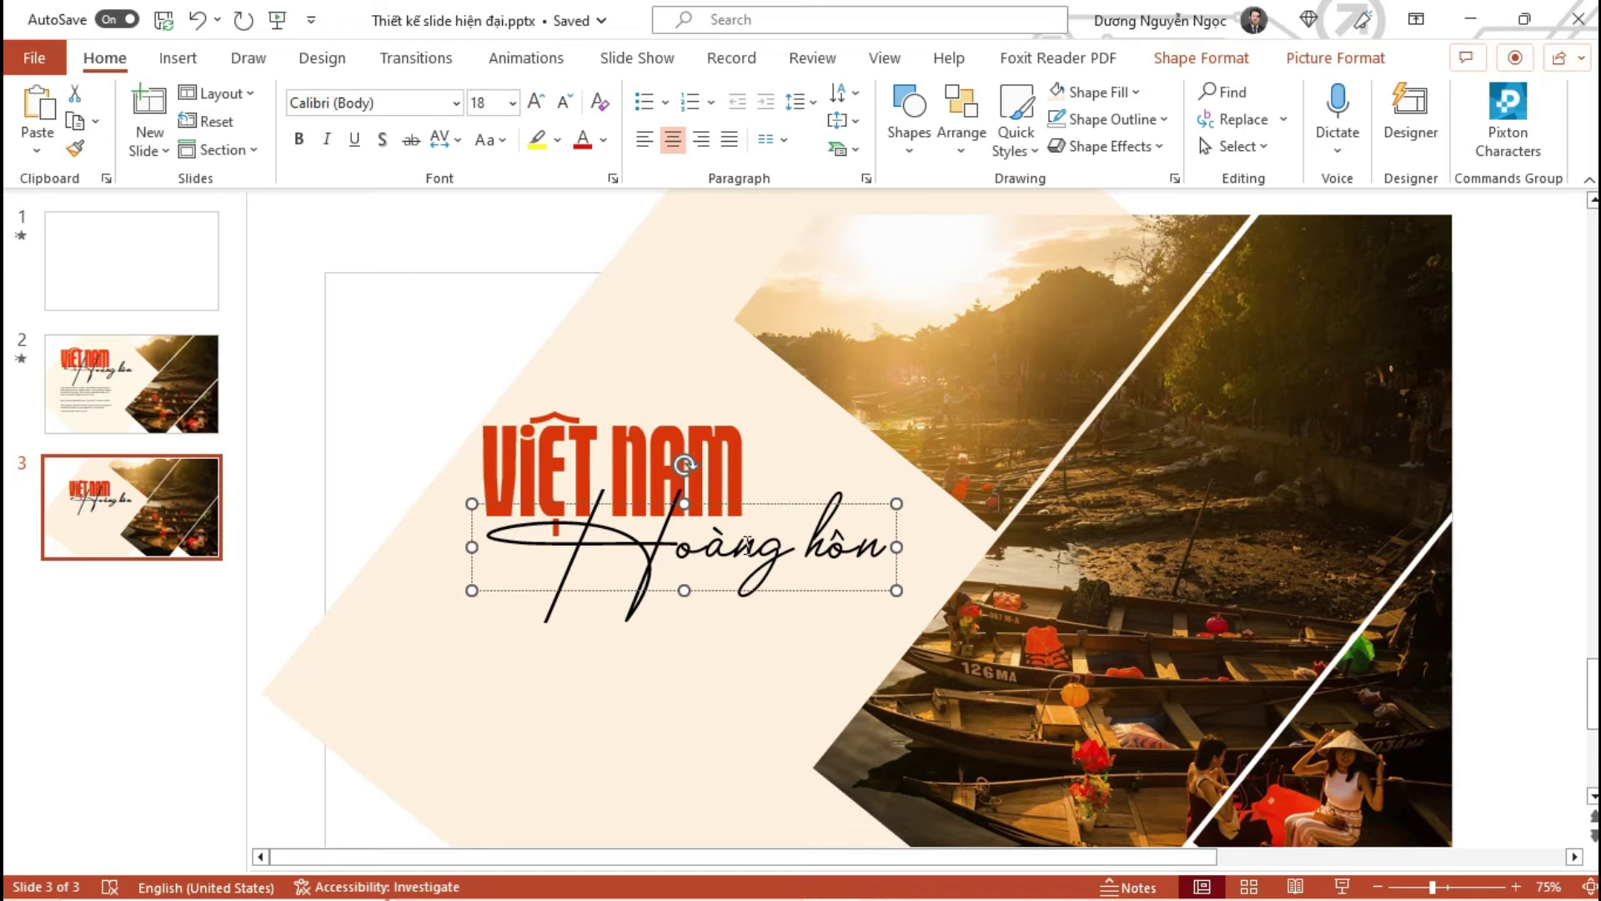
left_click(788, 504)
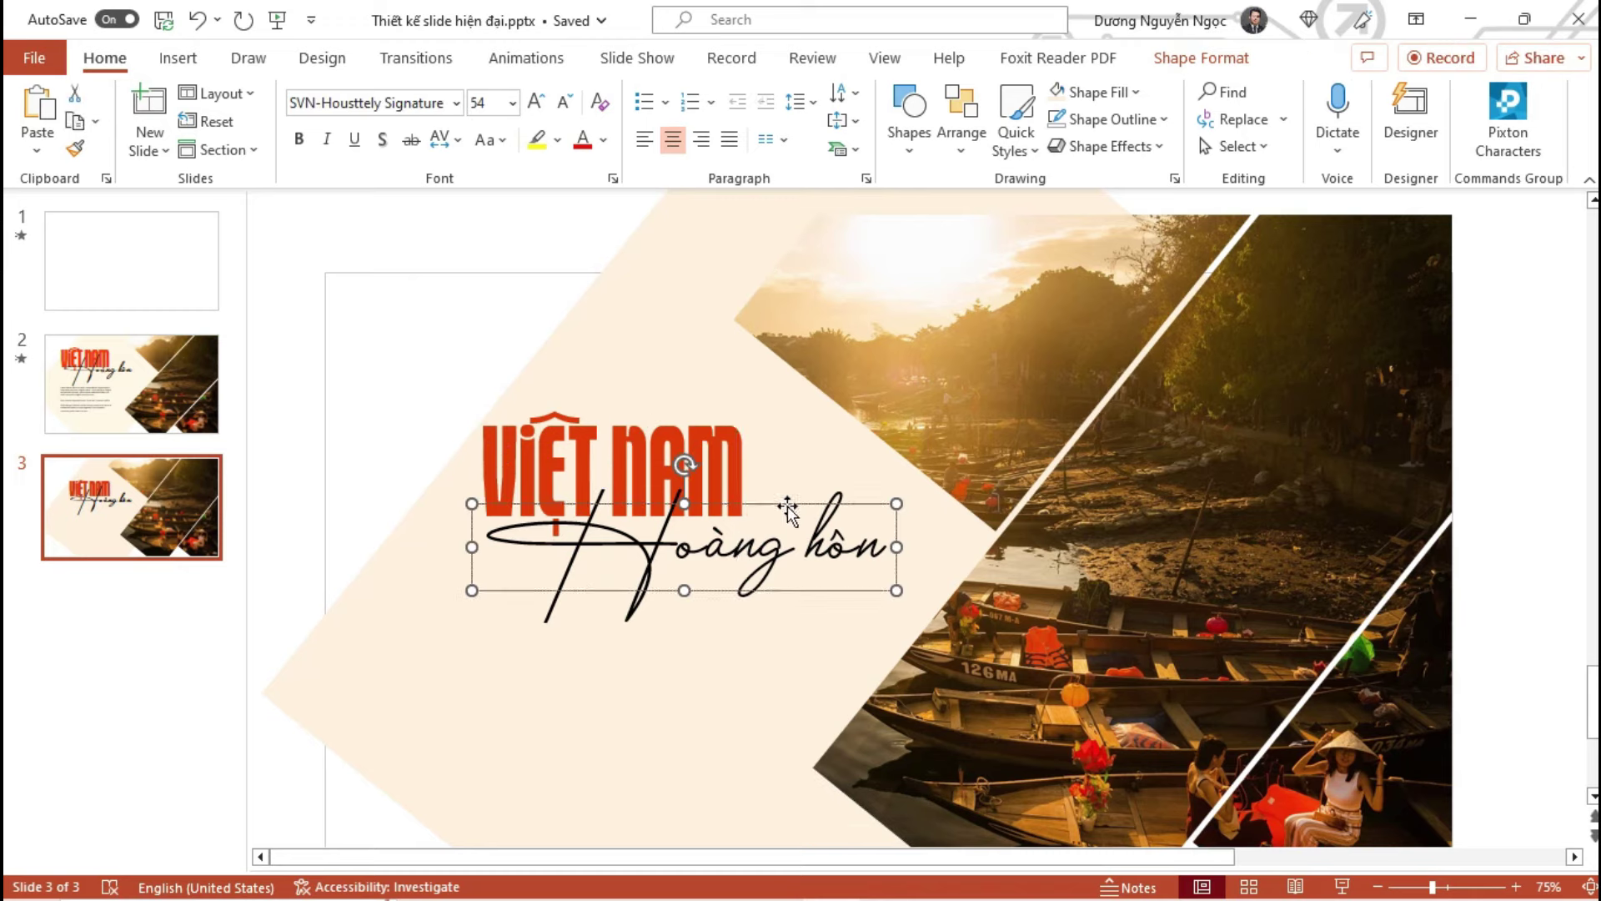
left_click(605, 142)
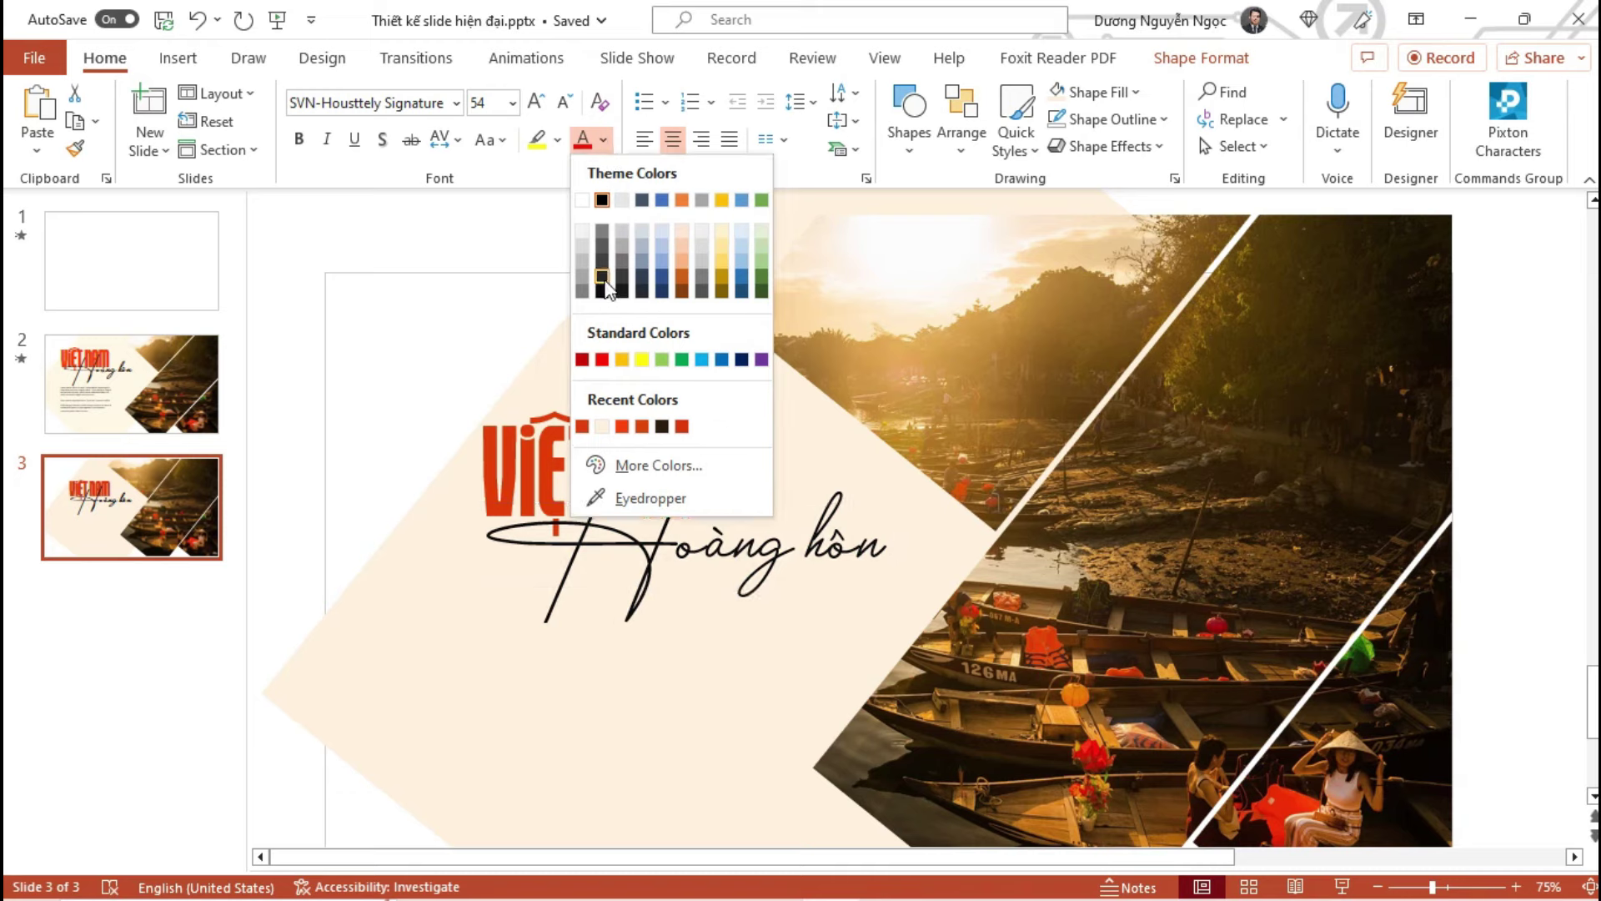
left_click(622, 498)
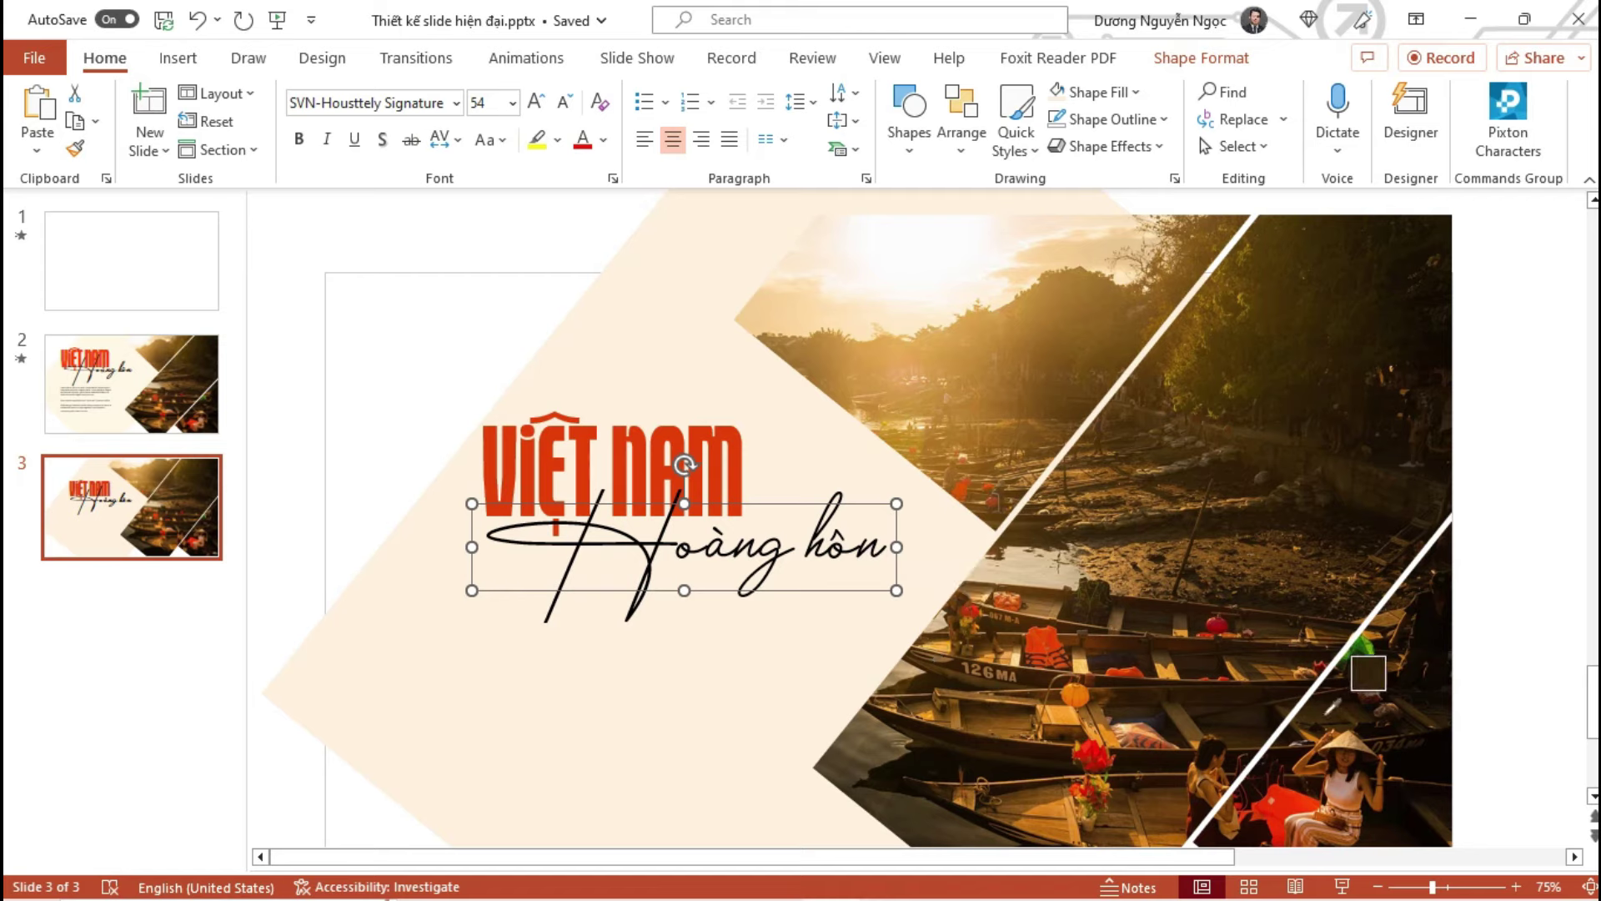
left_click(1277, 730)
left_click(350, 417)
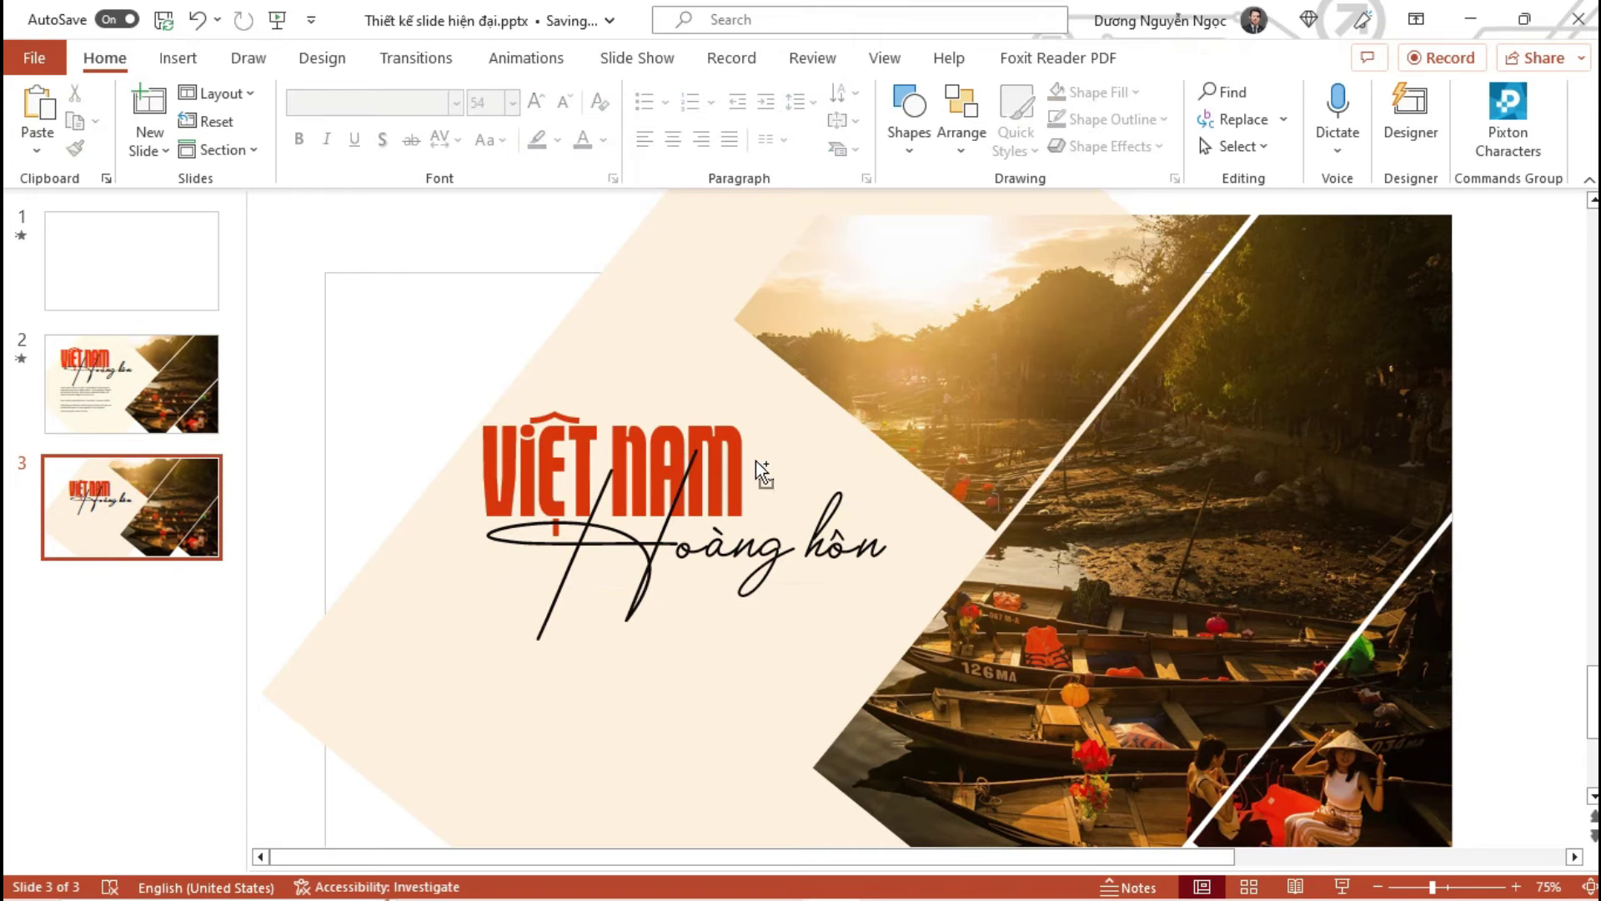
scroll(756, 461, "up", 3)
Duplicate the Hoàng hôn box below and replace its text with =lorem() placeholder paragraphs
left_click(757, 458)
scroll(839, 497, "down", 3, "ctrl")
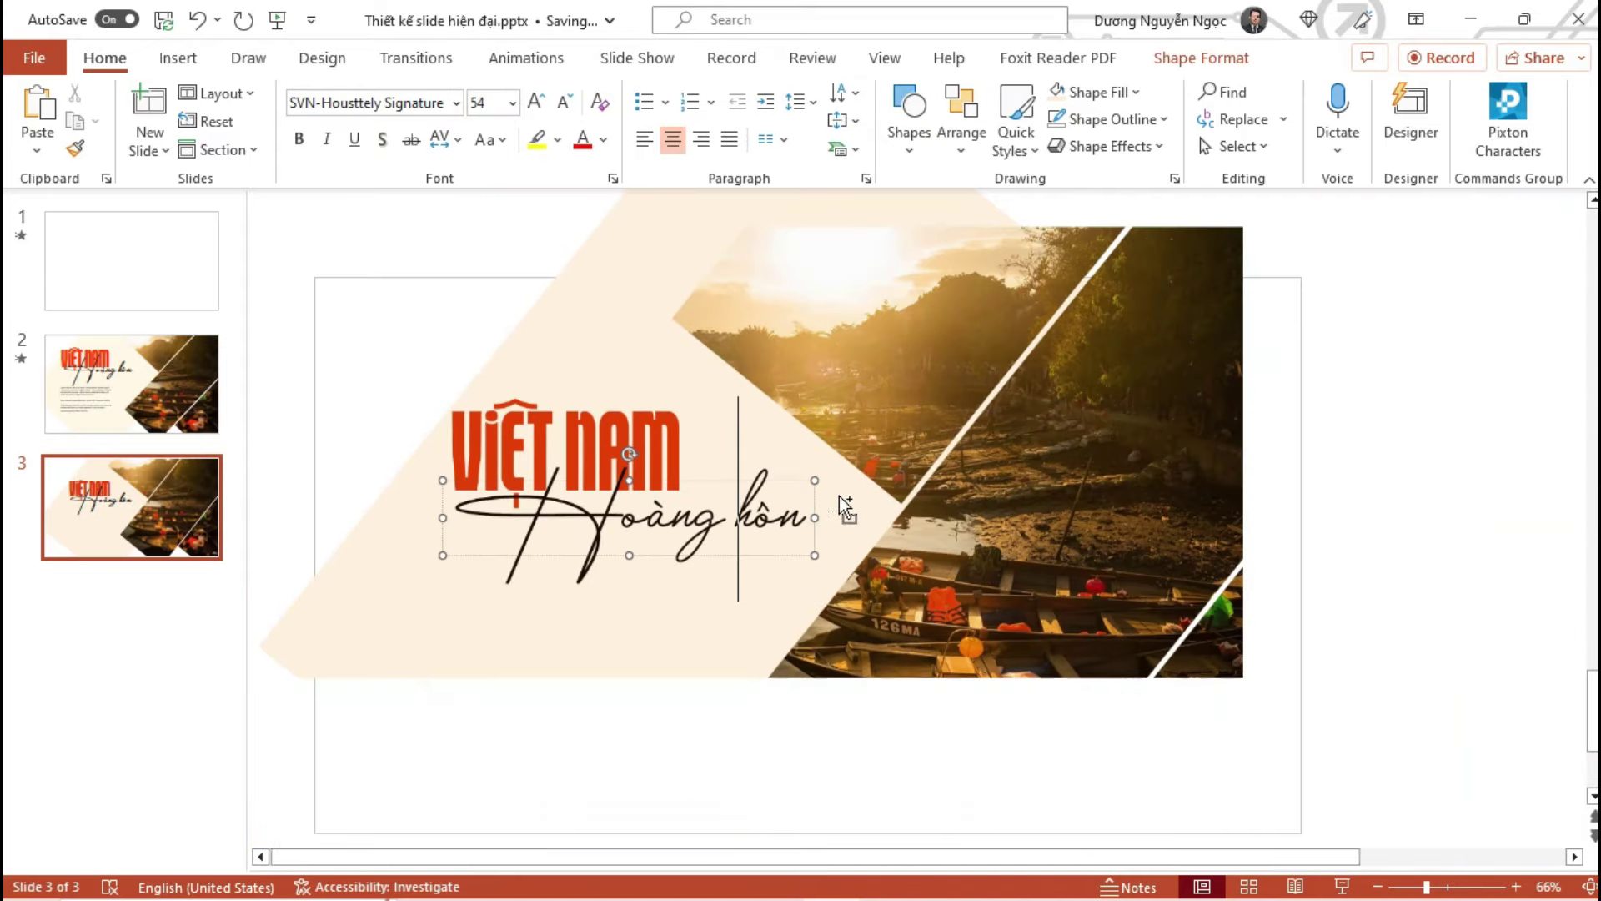
left_click_drag(716, 486, 715, 613, "ctrl")
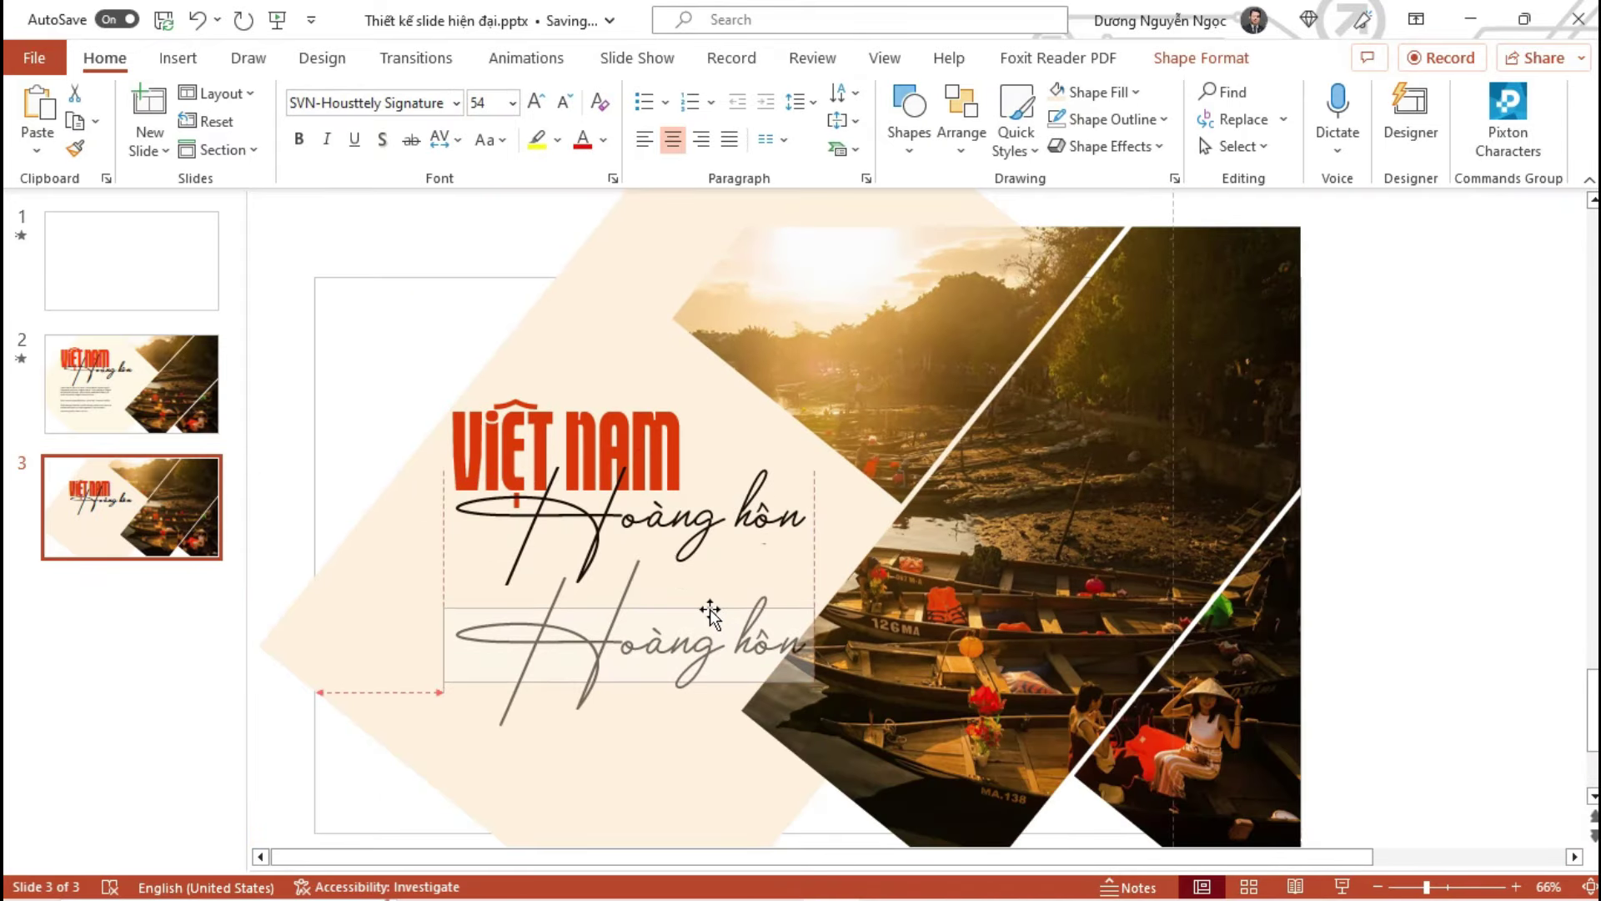
key("ctrl+a")
type("=lorem()")
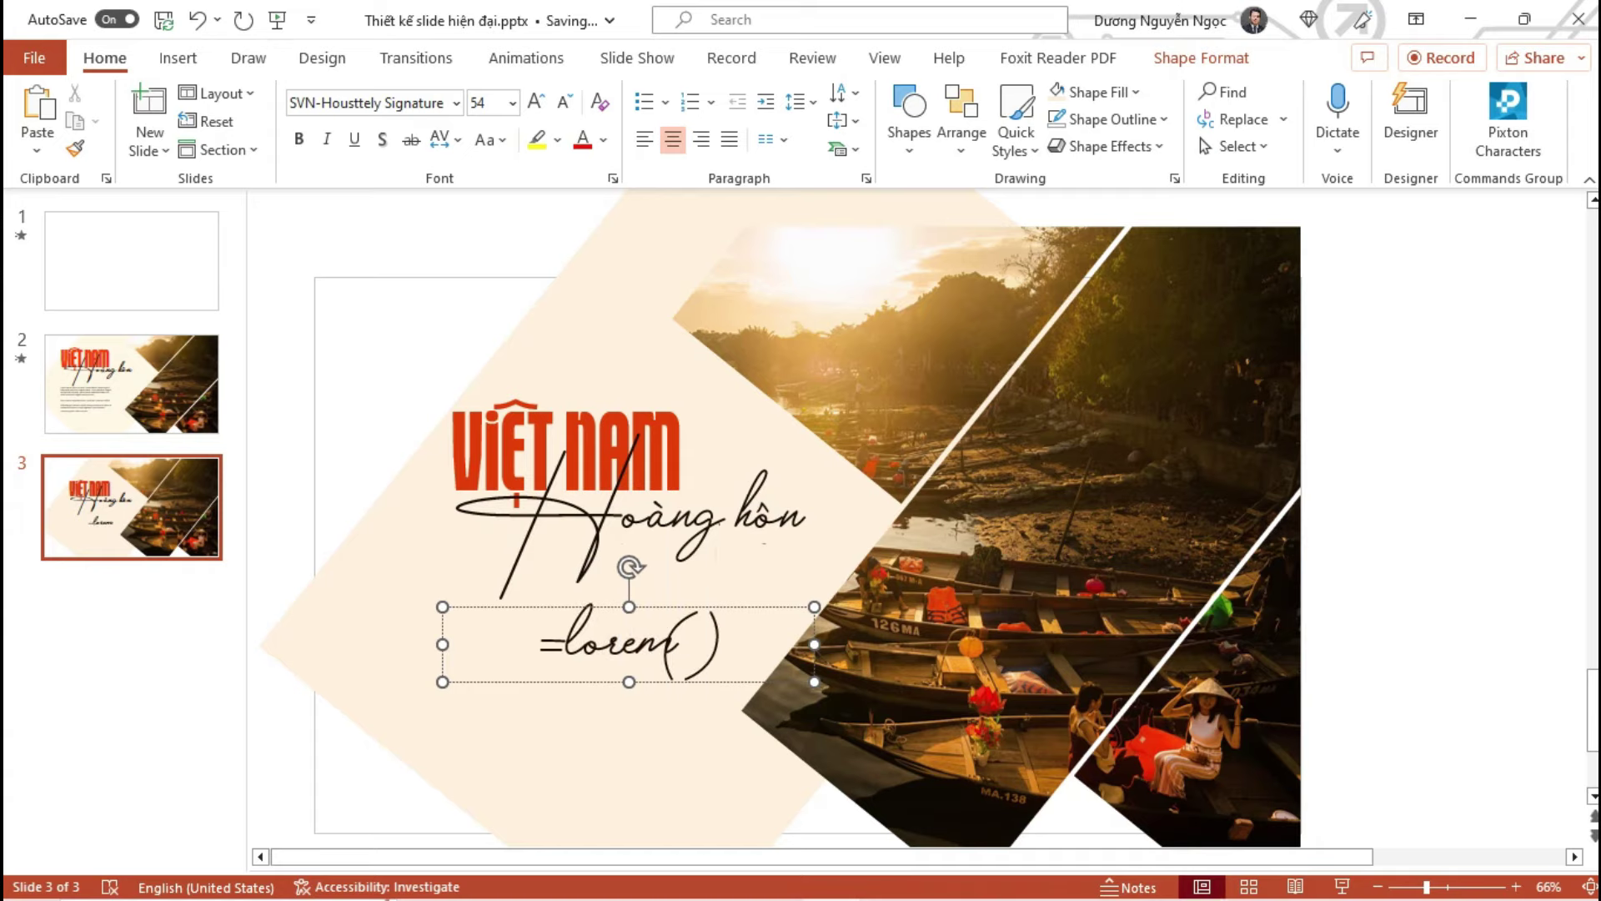
key("Return")
Format the lorem text as 12 pt Calibri Light and narrow its box
key("ctrl+a")
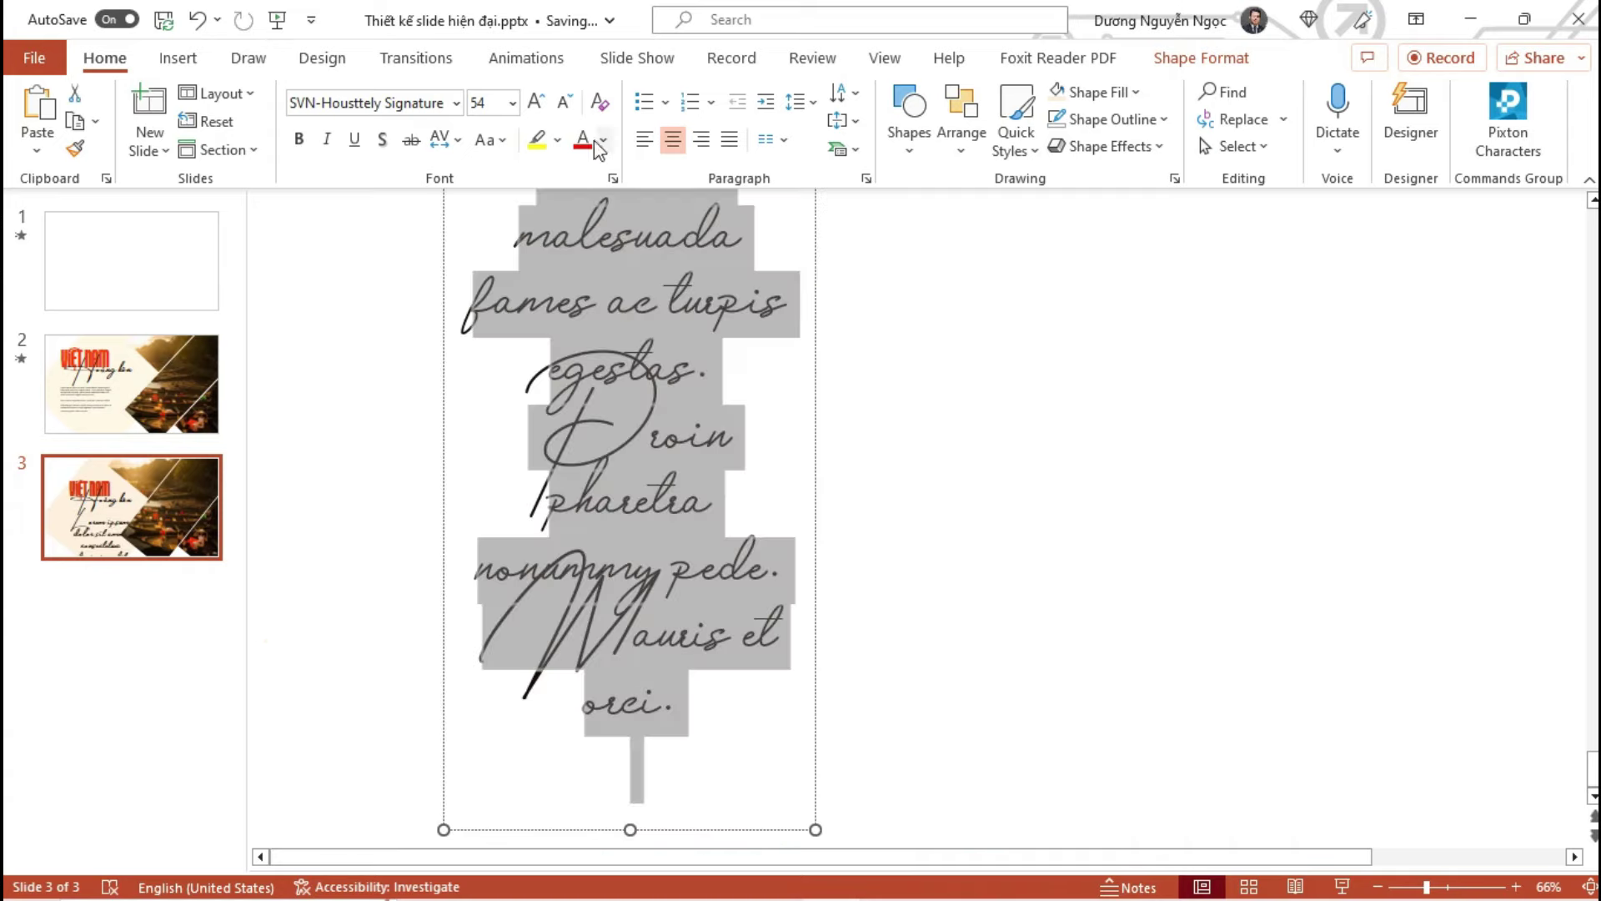
left_click(565, 104)
left_click(565, 103)
left_click(566, 103)
left_click(566, 103)
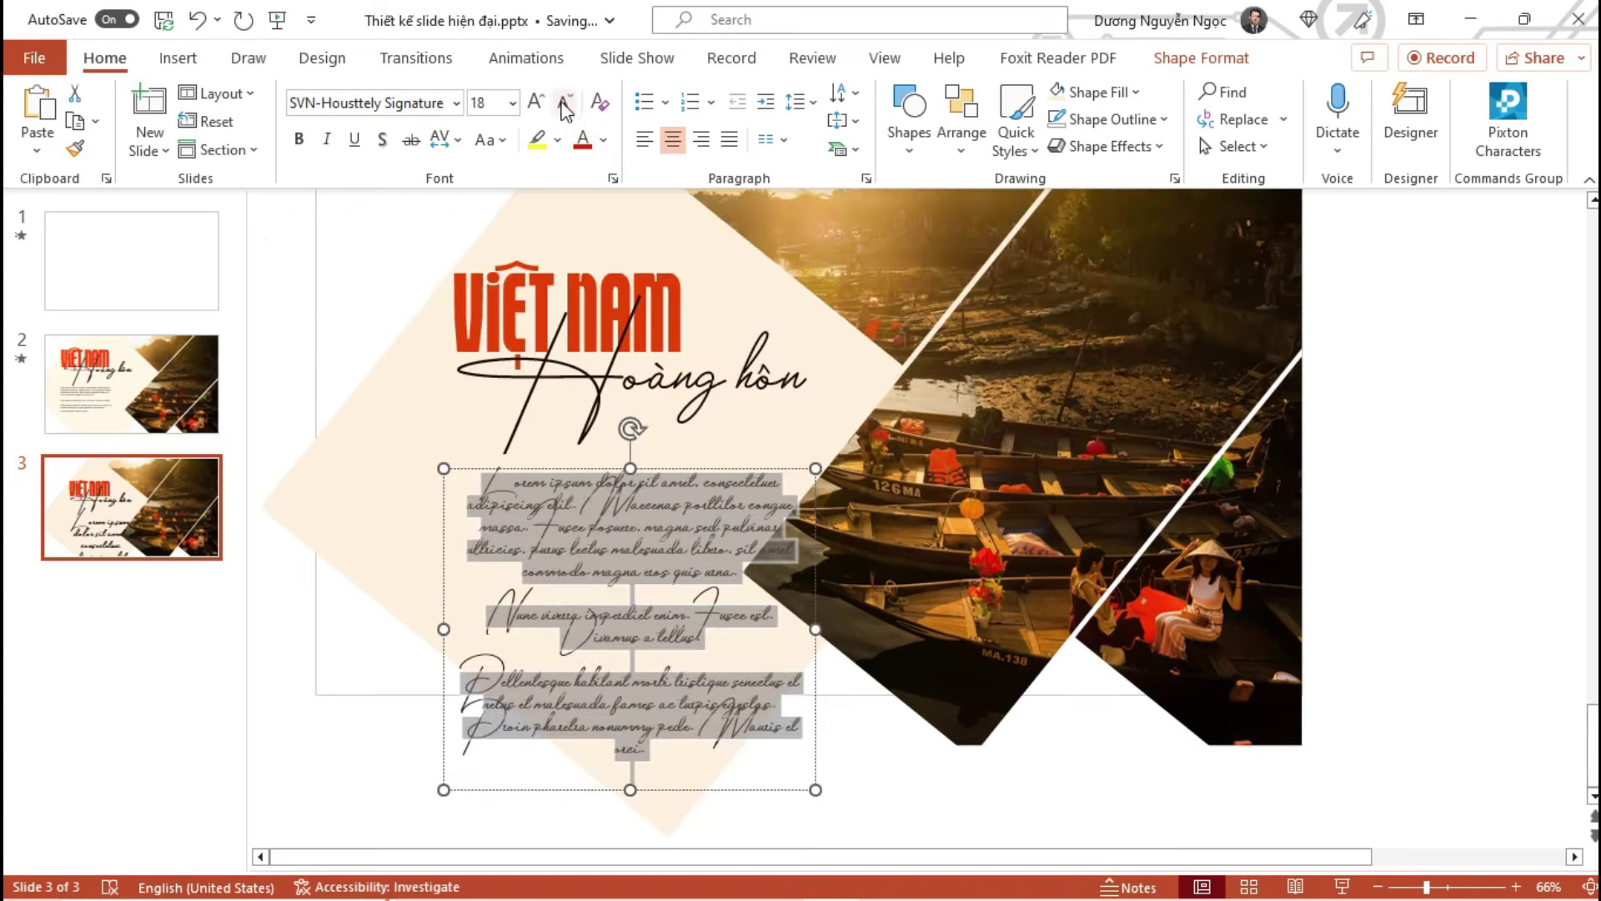
left_click(566, 104)
left_click(565, 104)
left_click(566, 104)
left_click(457, 103)
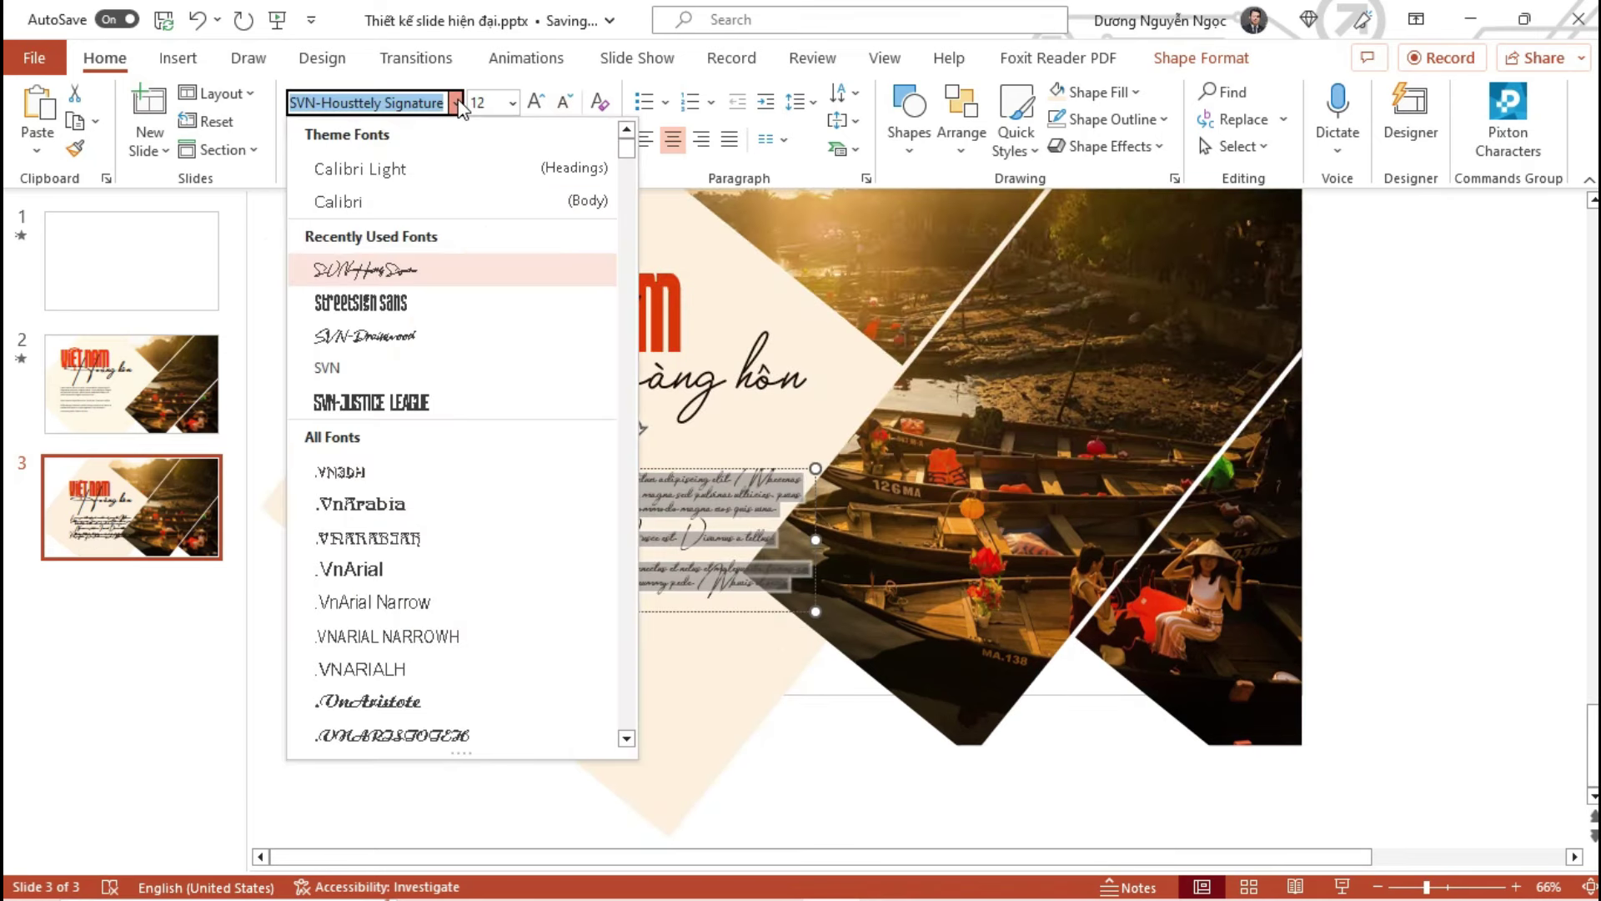
left_click(434, 168)
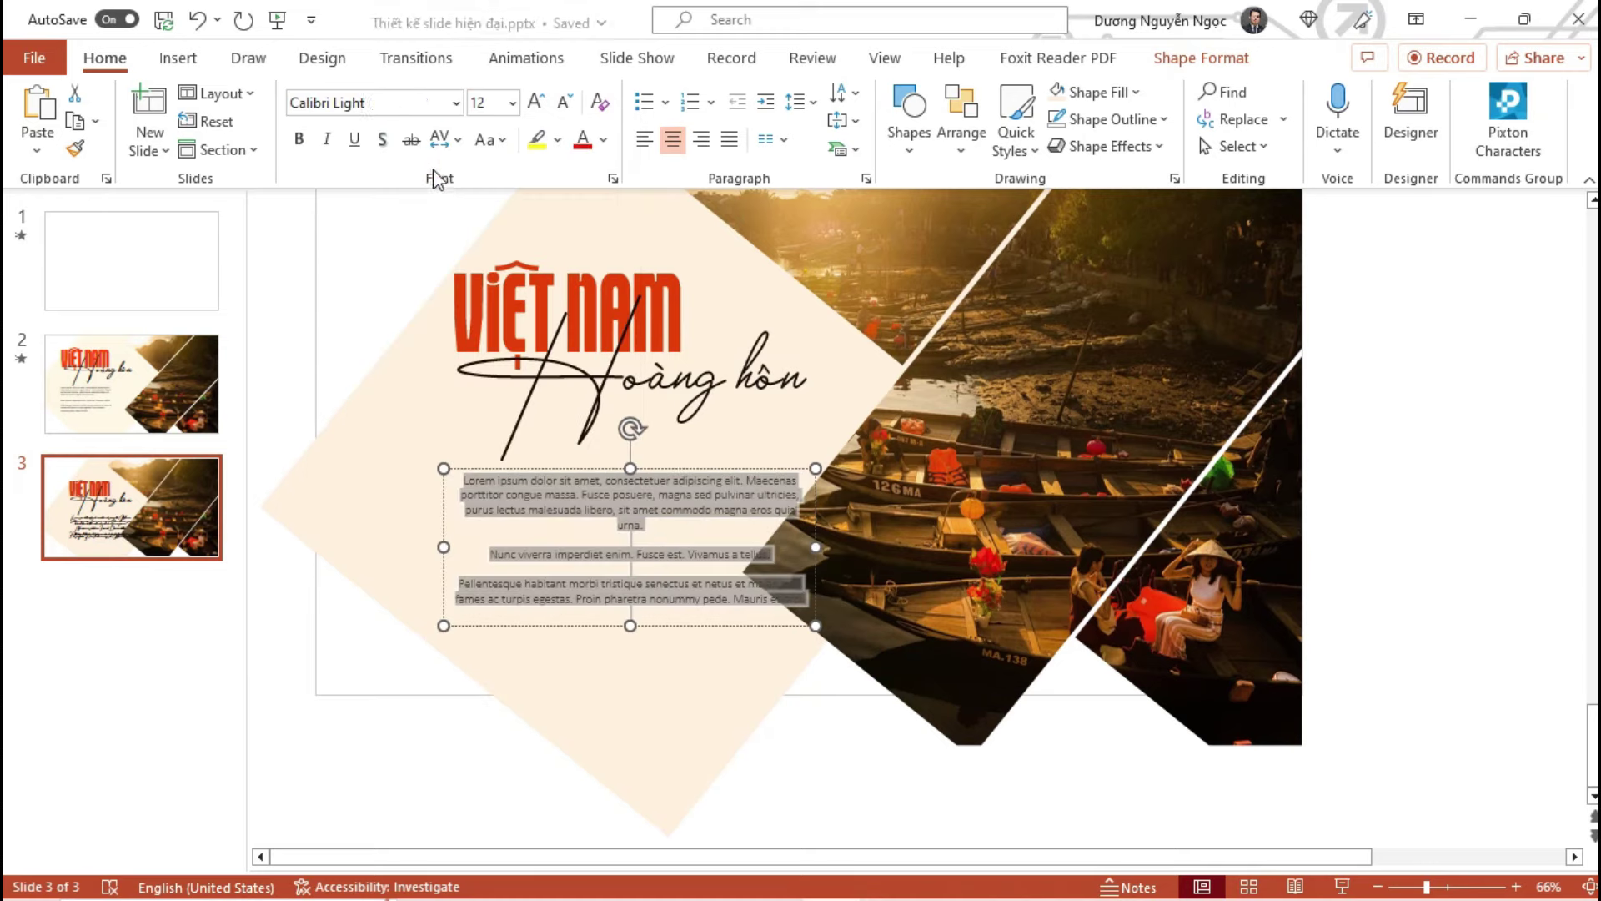
left_click_drag(816, 548, 752, 554)
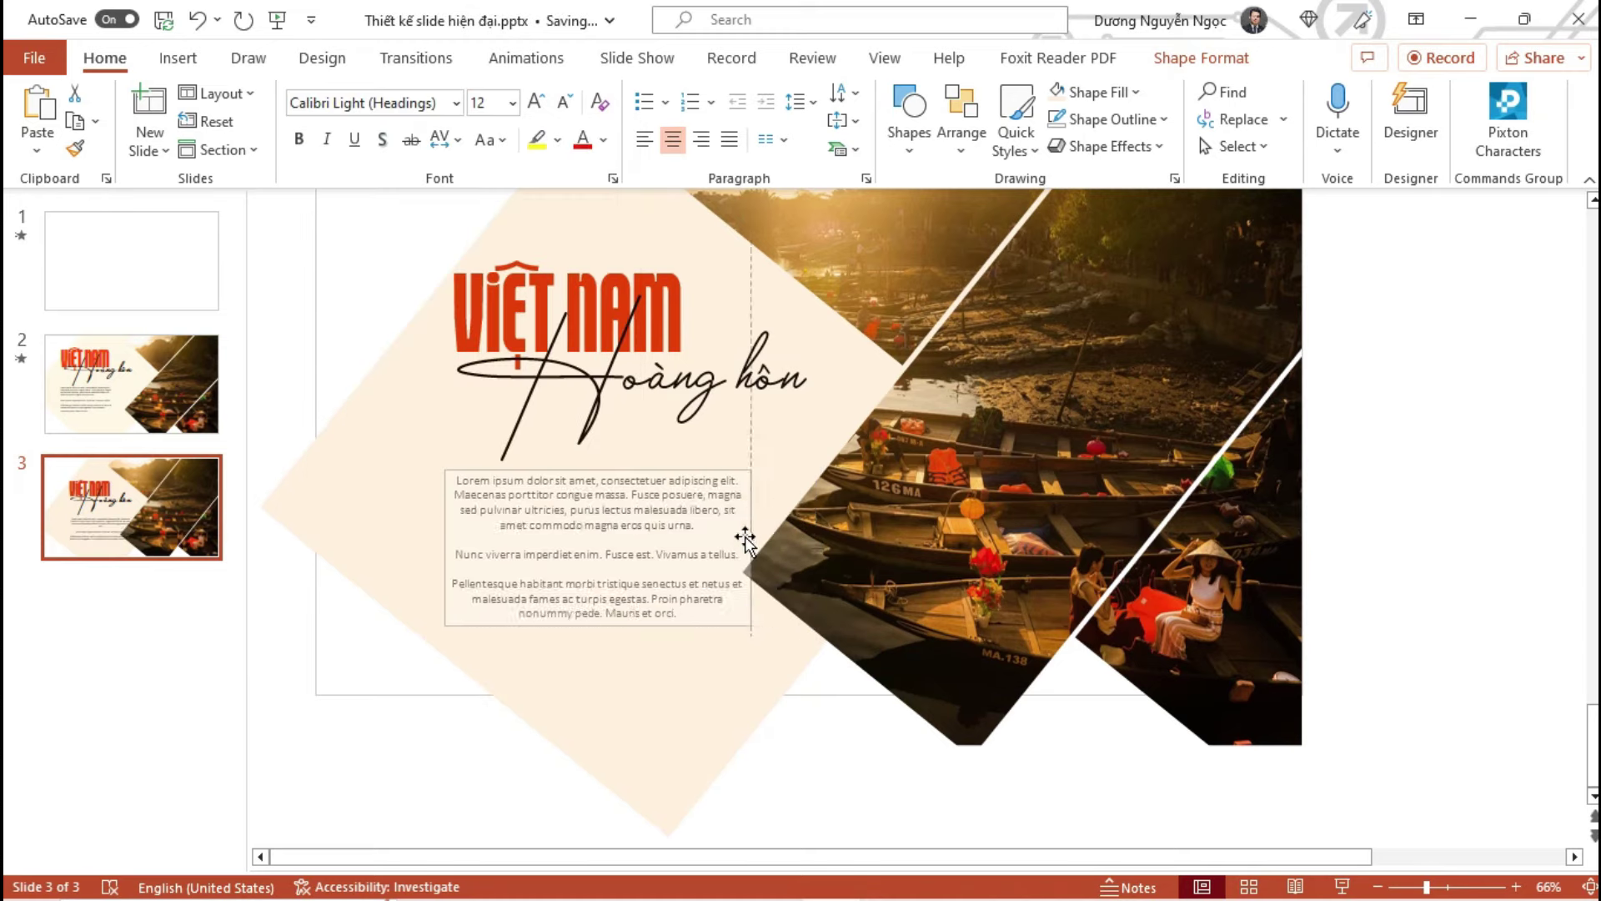
Left-align the body text and move it with both title boxes up and left
left_click(644, 139)
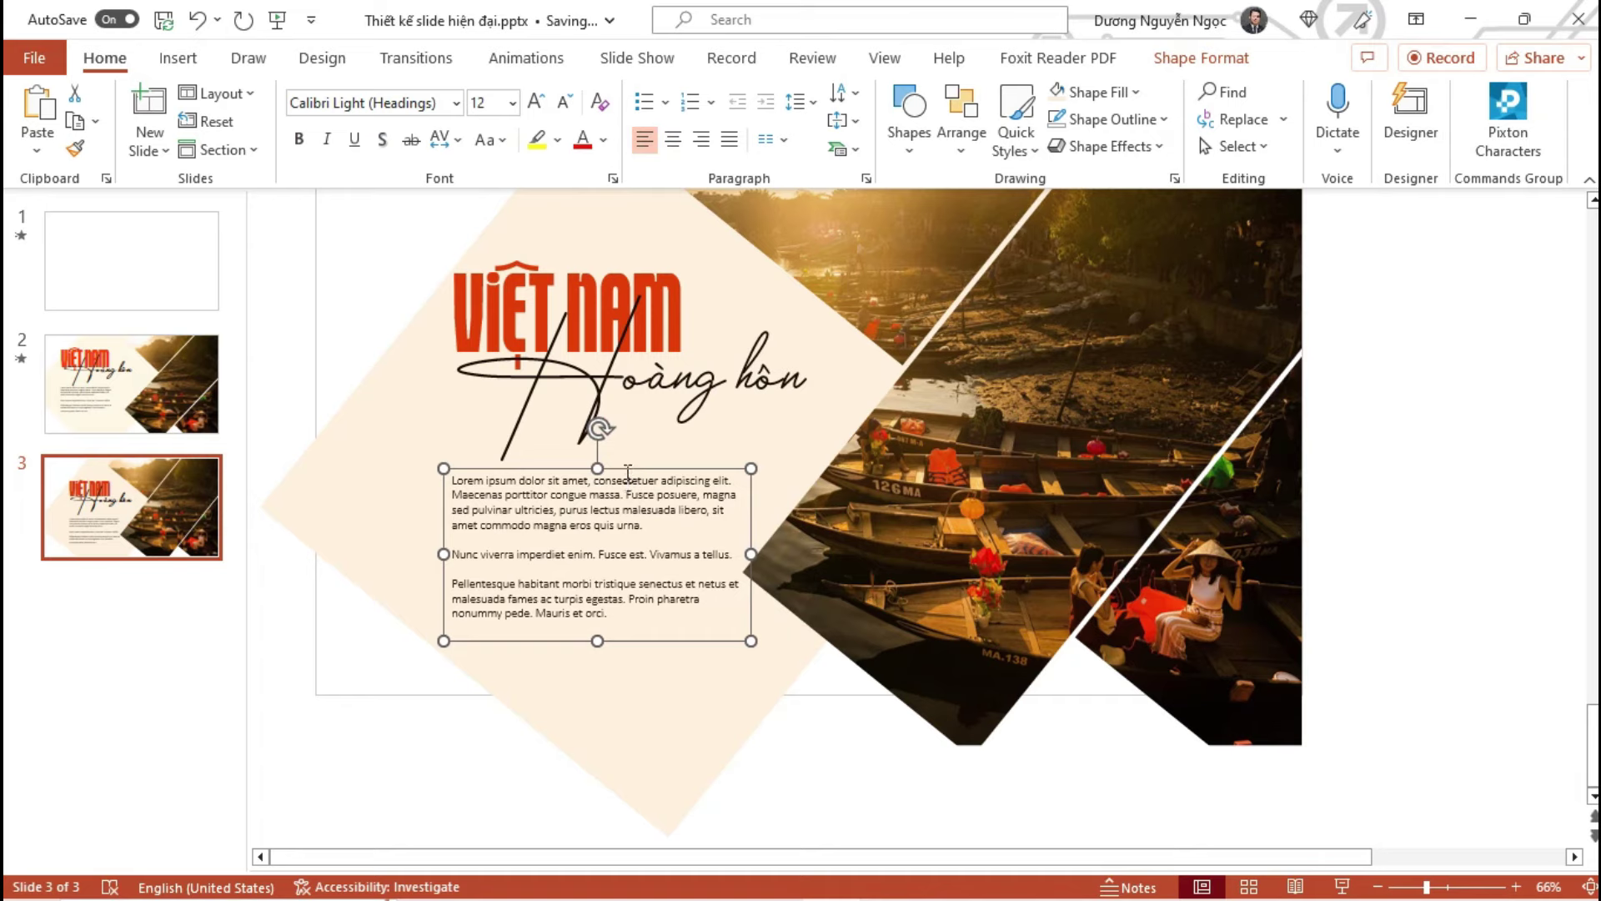
mouse_move(626, 467)
left_mouse_down()
mouse_move(614, 452)
mouse_move(614, 467)
left_mouse_up()
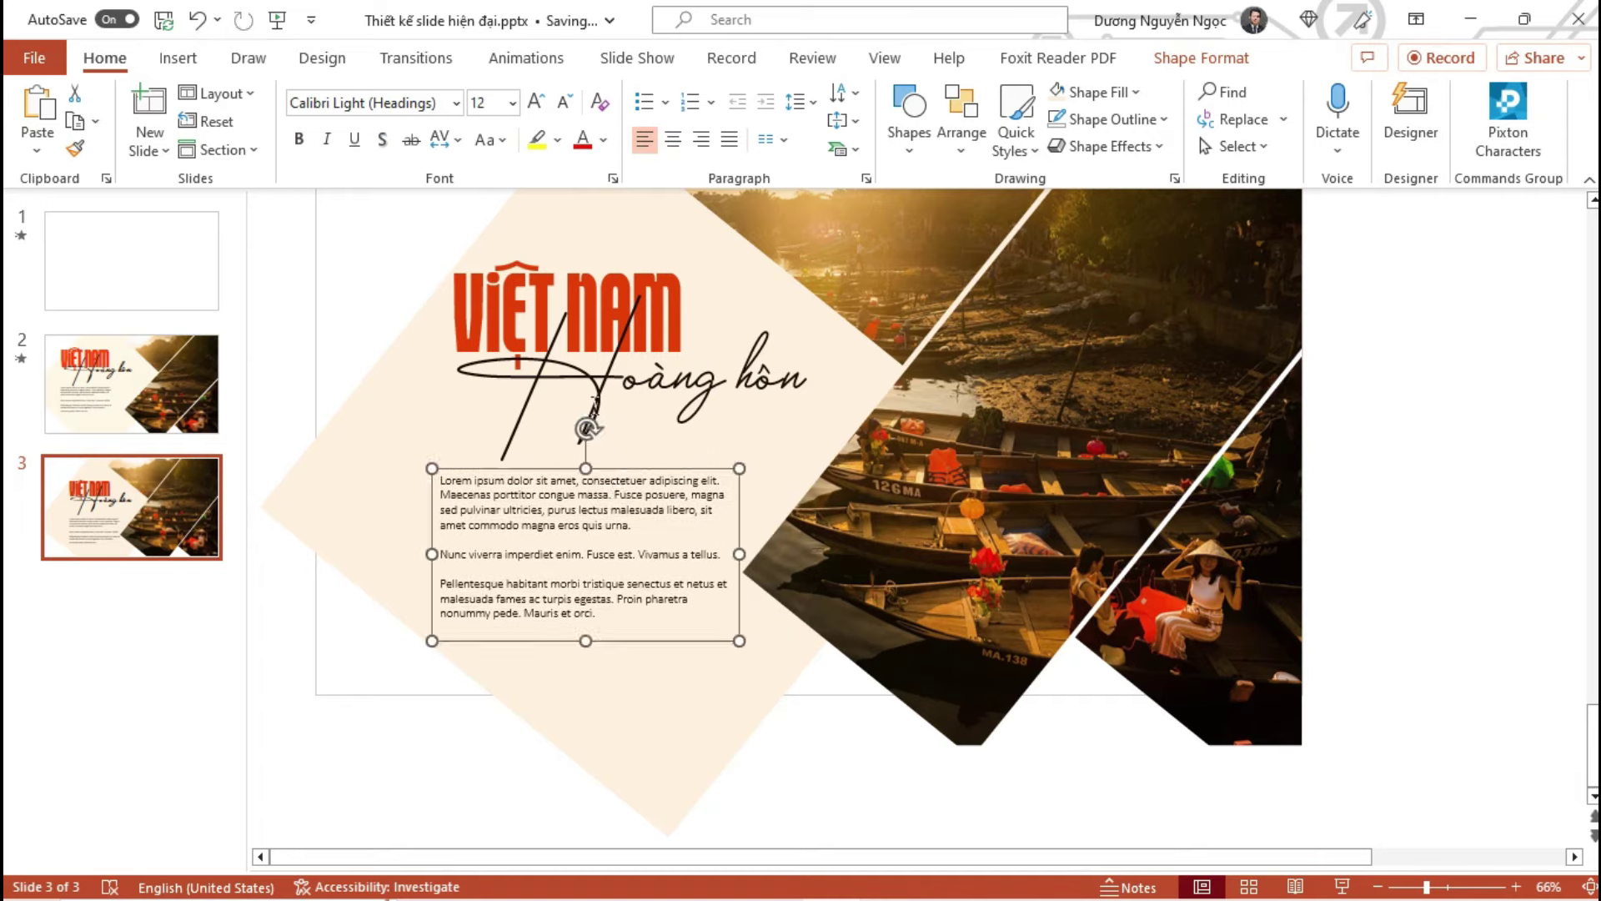
left_click(656, 386, "shift")
left_click(607, 302, "shift")
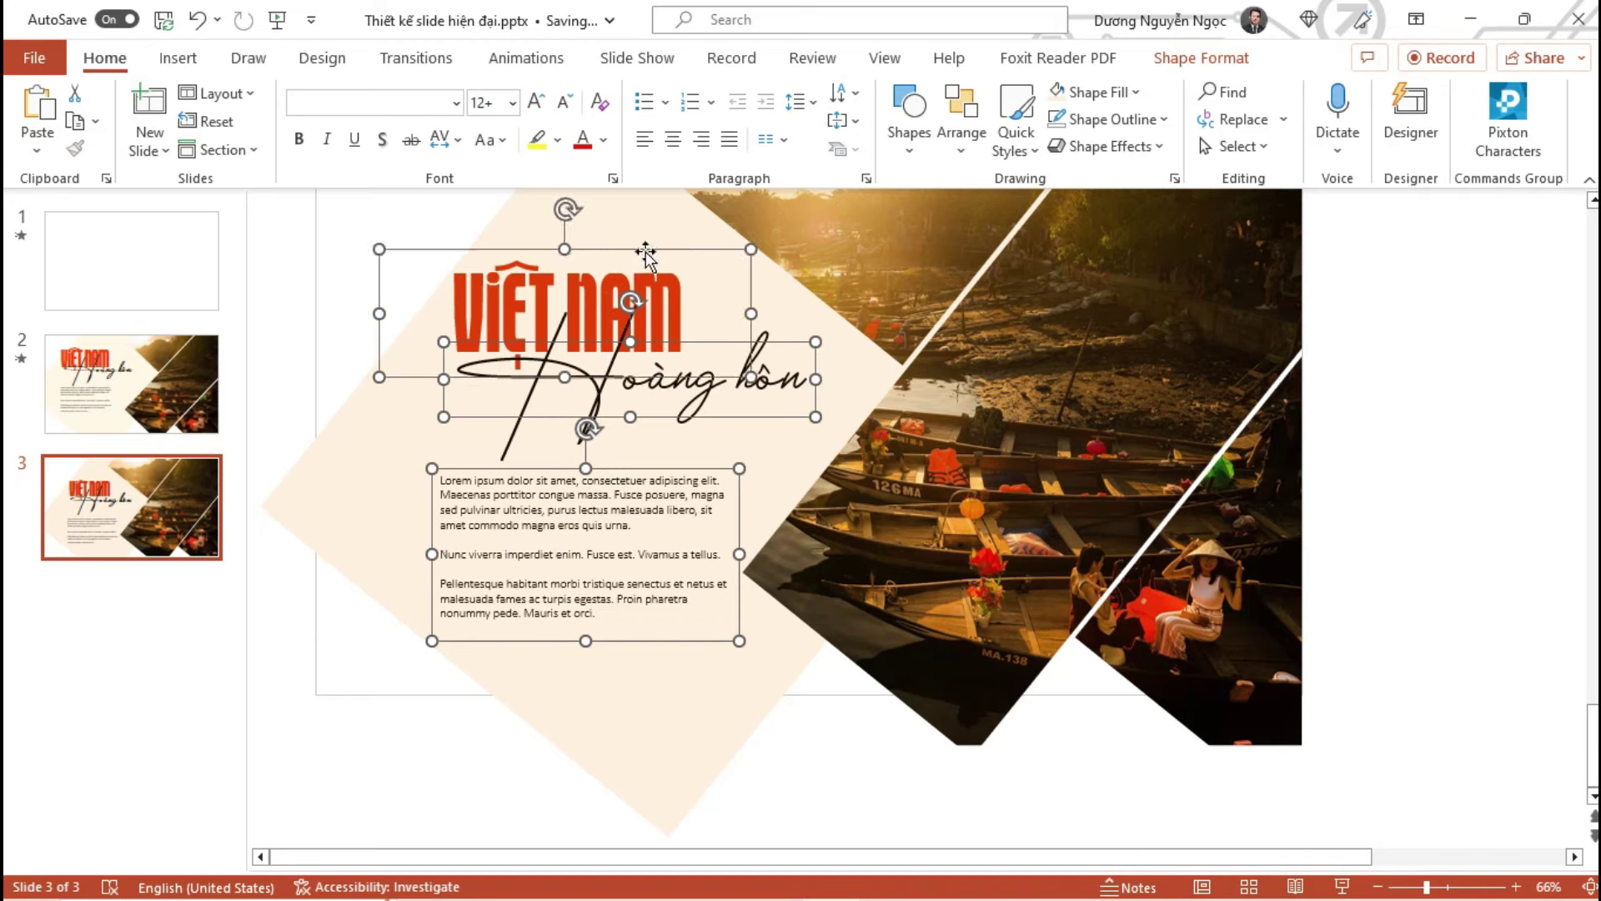
left_click_drag(646, 254, 599, 236)
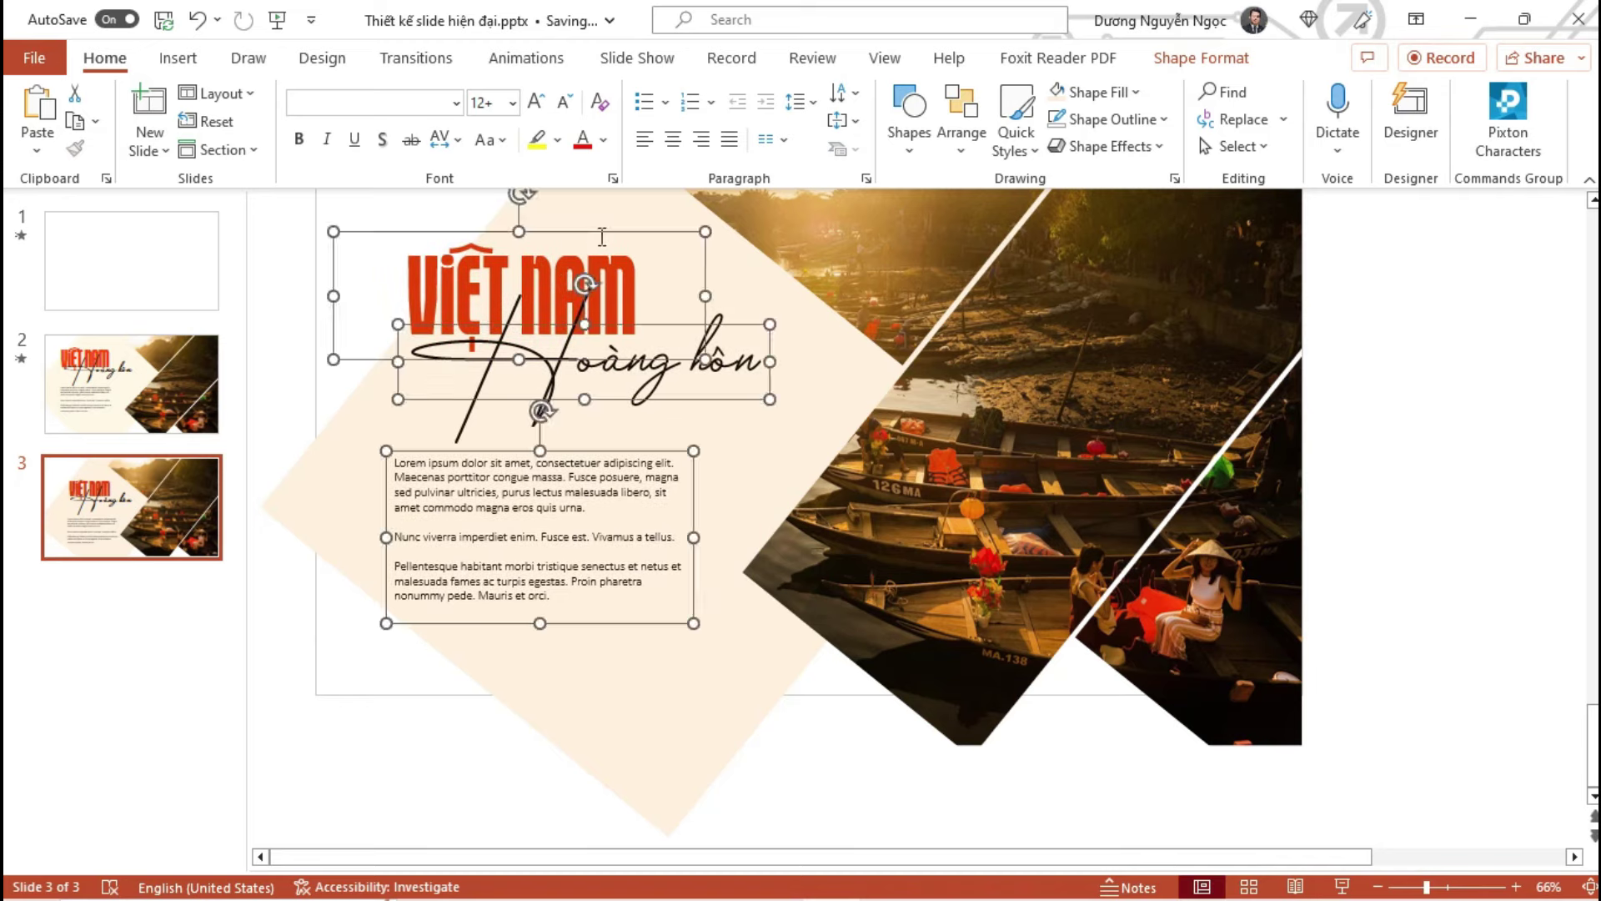
Widen the lorem body text box slightly to the right
left_click(705, 504)
left_click(689, 508)
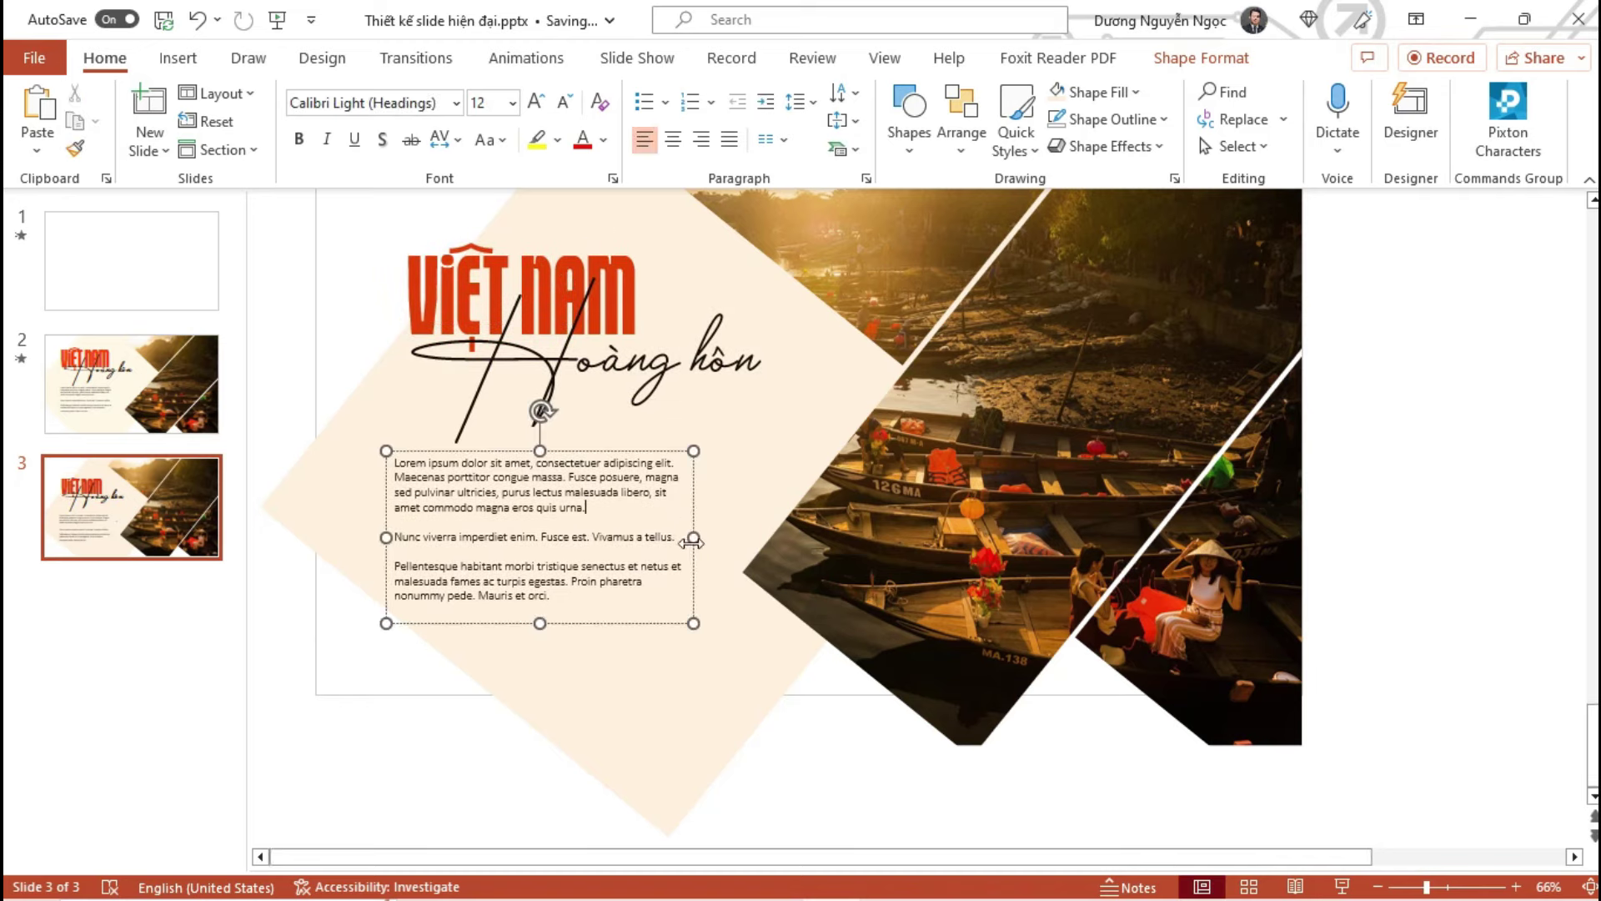
left_click_drag(693, 537, 719, 538)
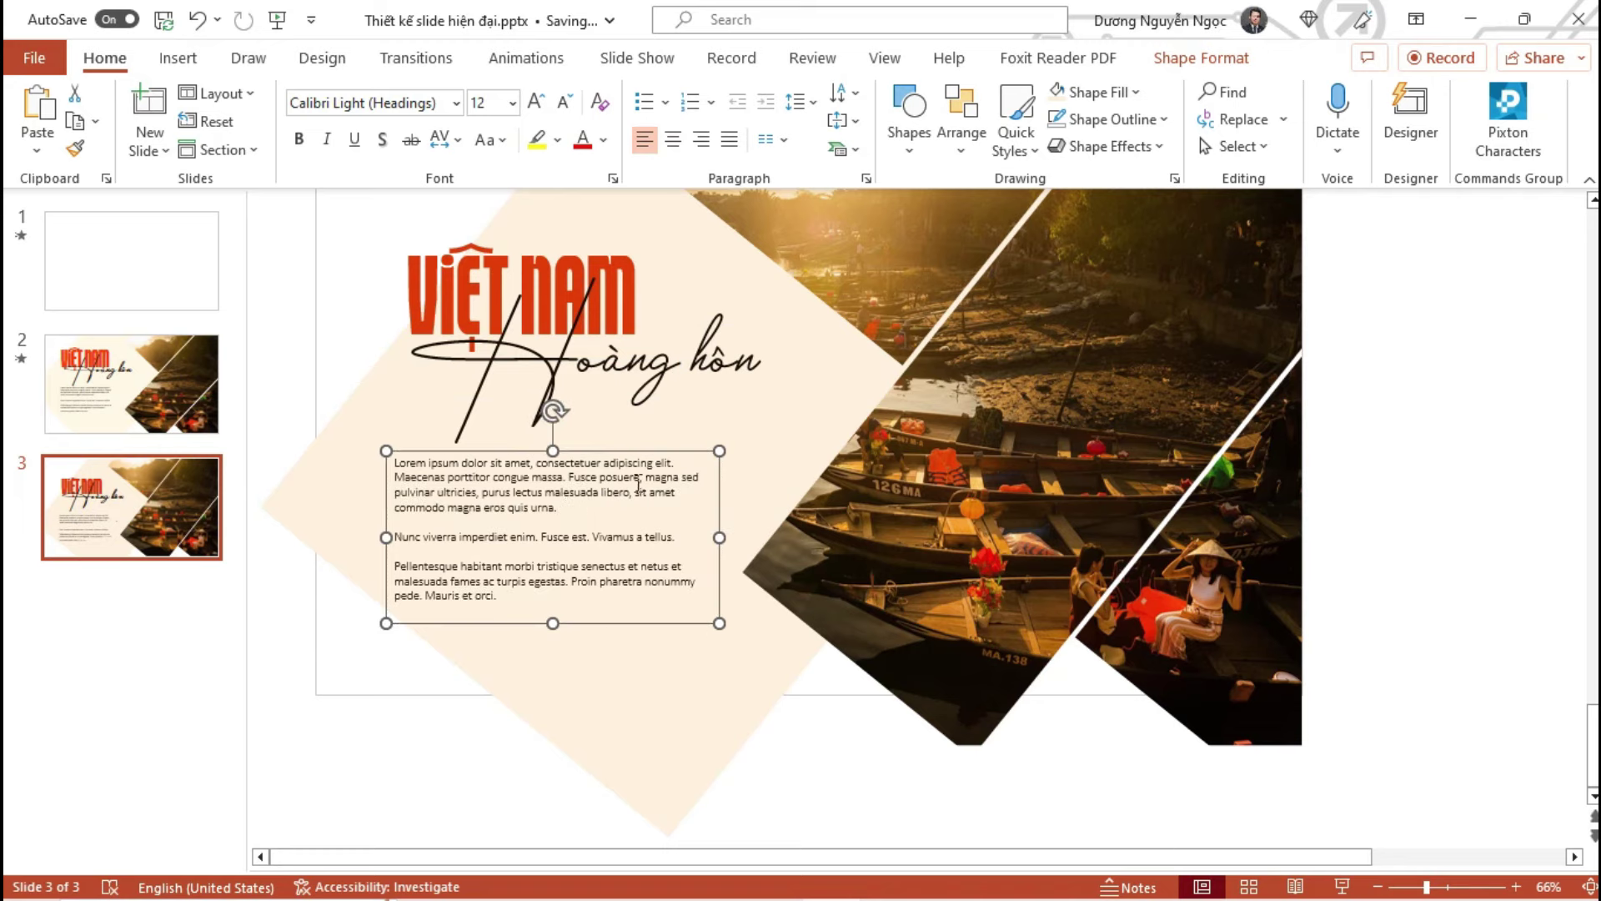
left_click(1361, 525)
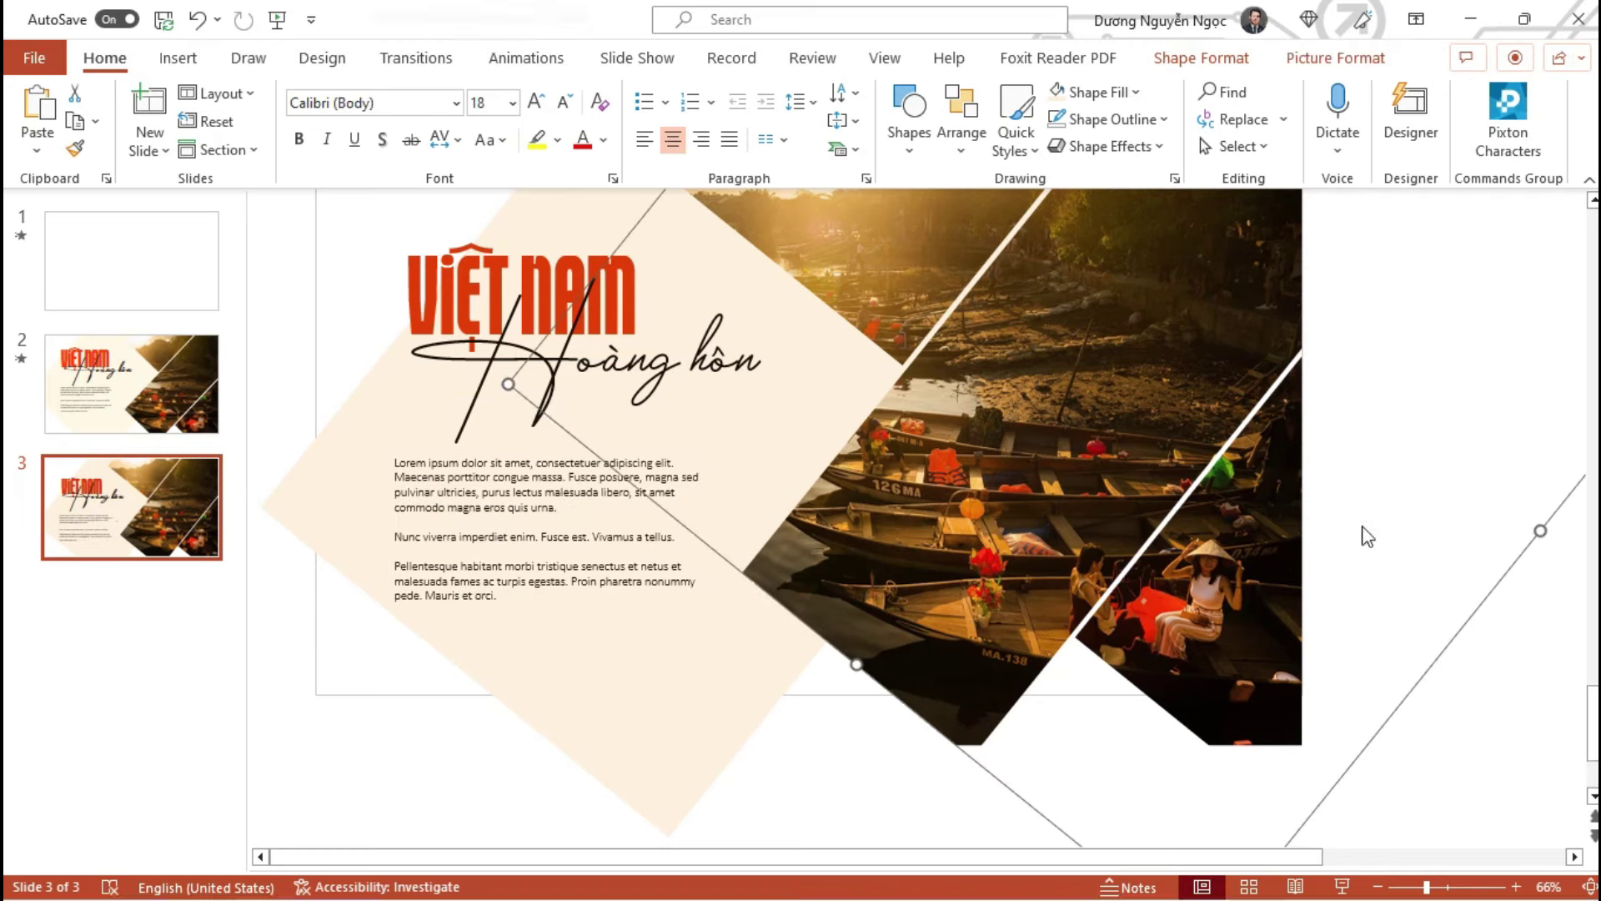
key("shift+F5")
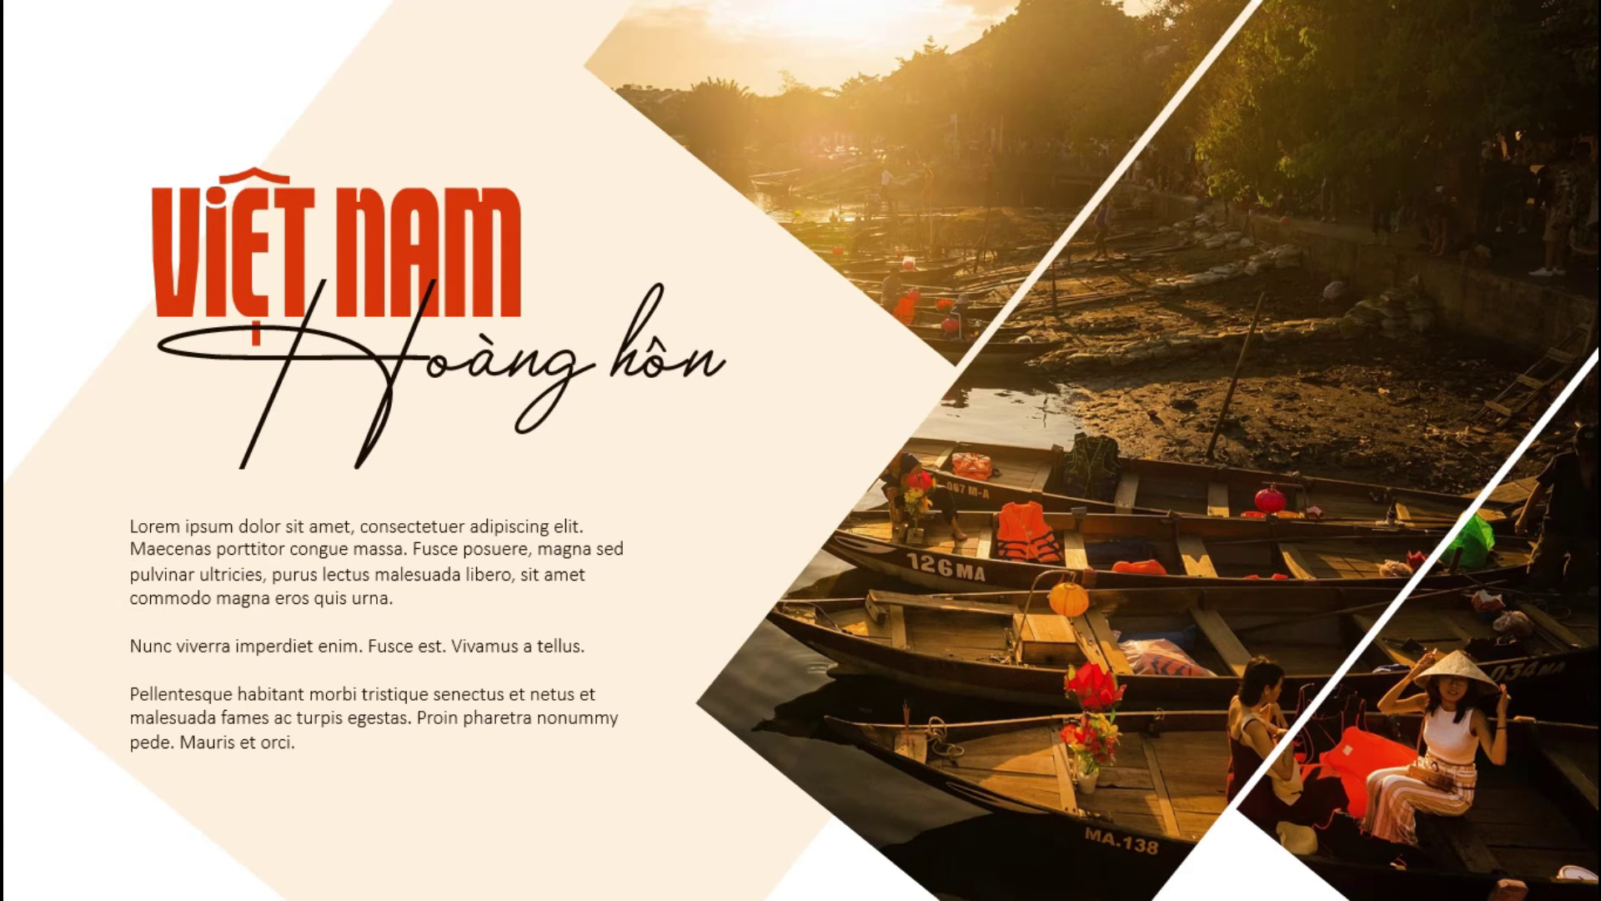
key("Escape")
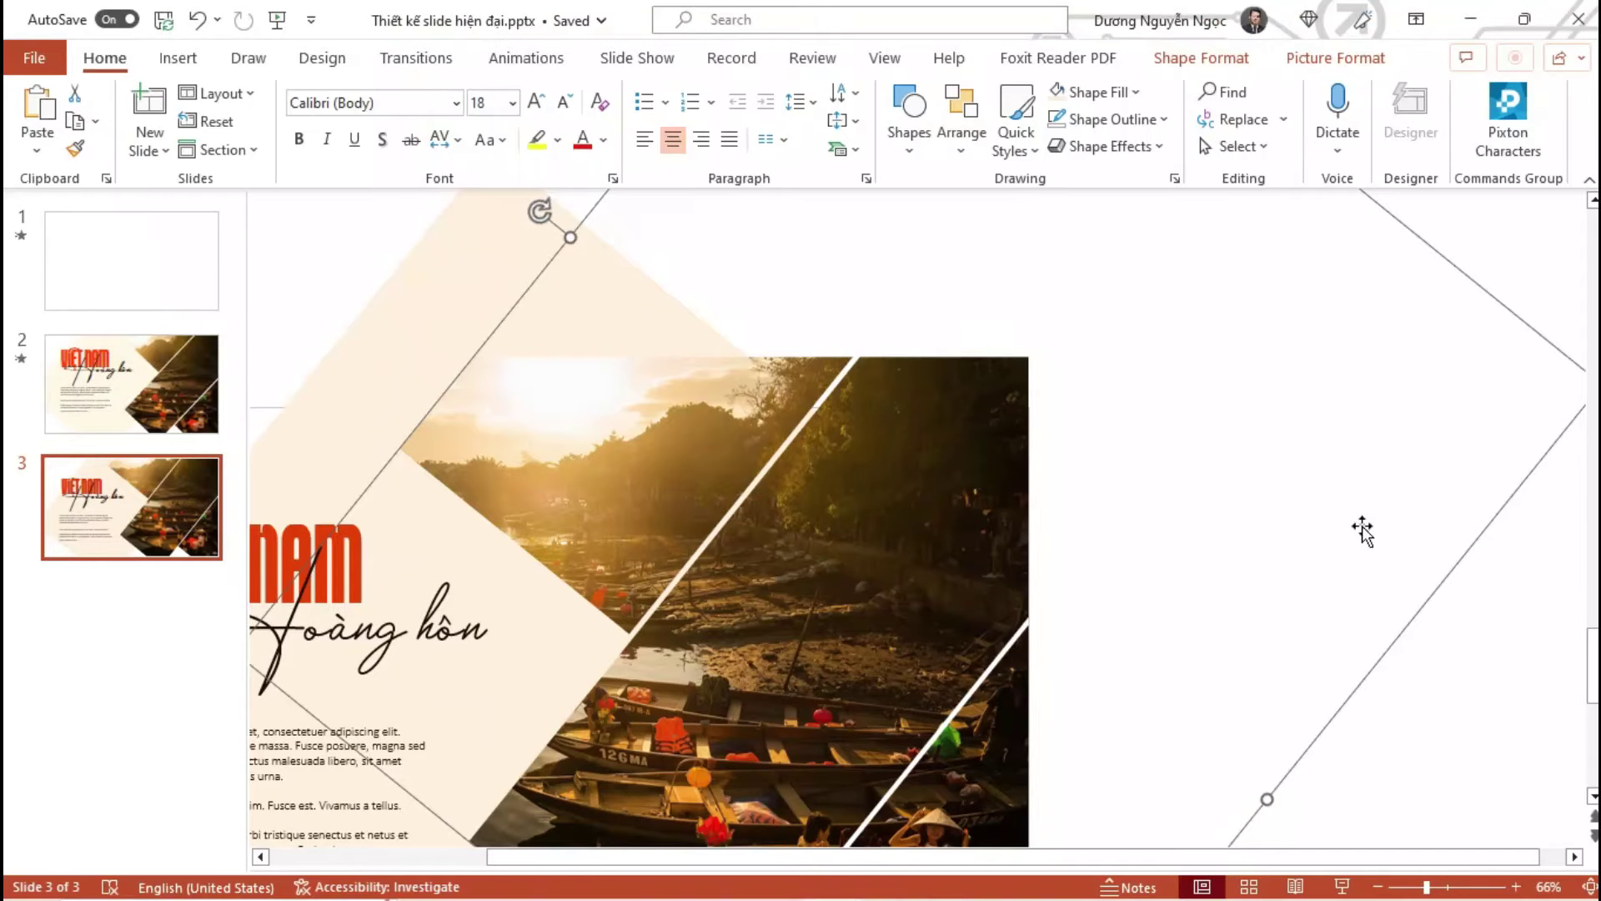
Duplicate slide 3 as a new slide 4 and return to slide 3
right_click(171, 542)
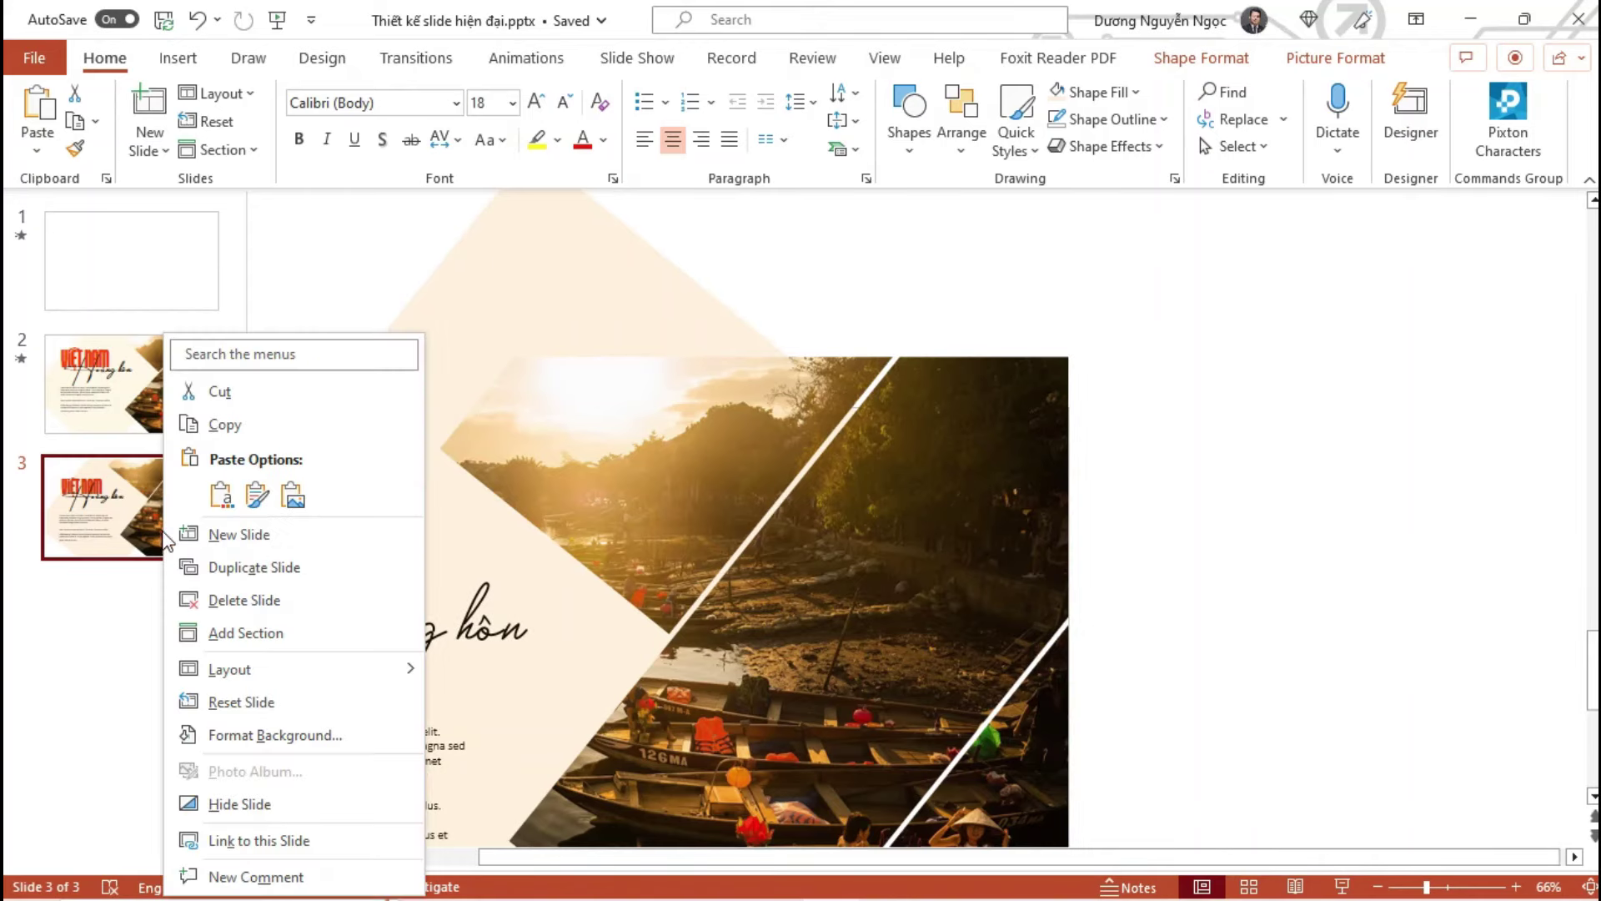
left_click(303, 569)
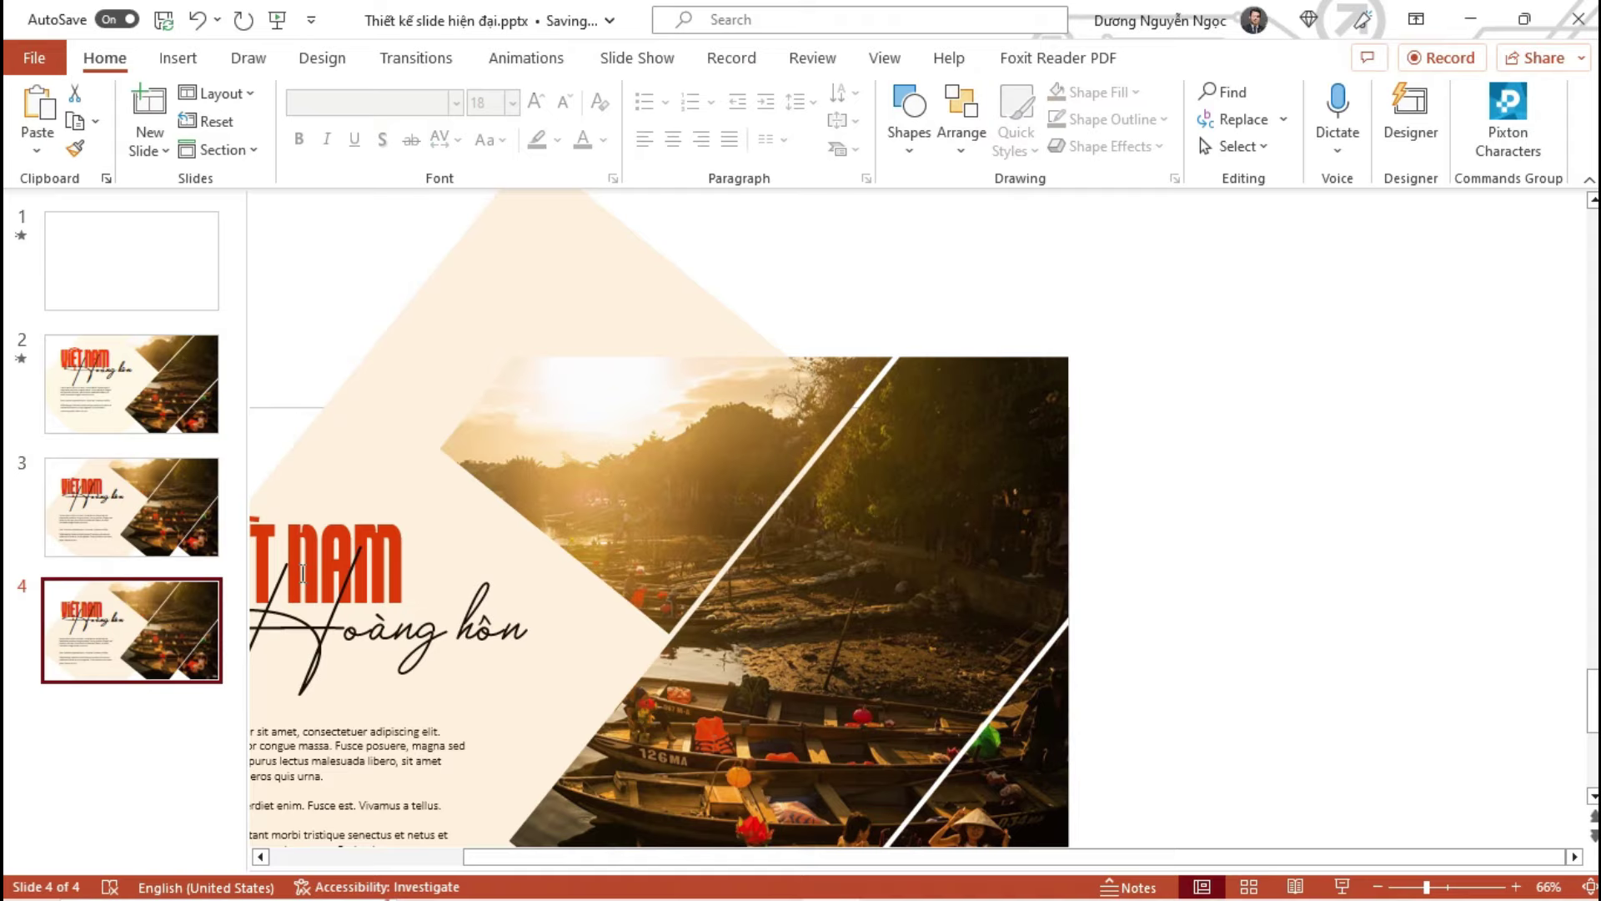
left_click(143, 534)
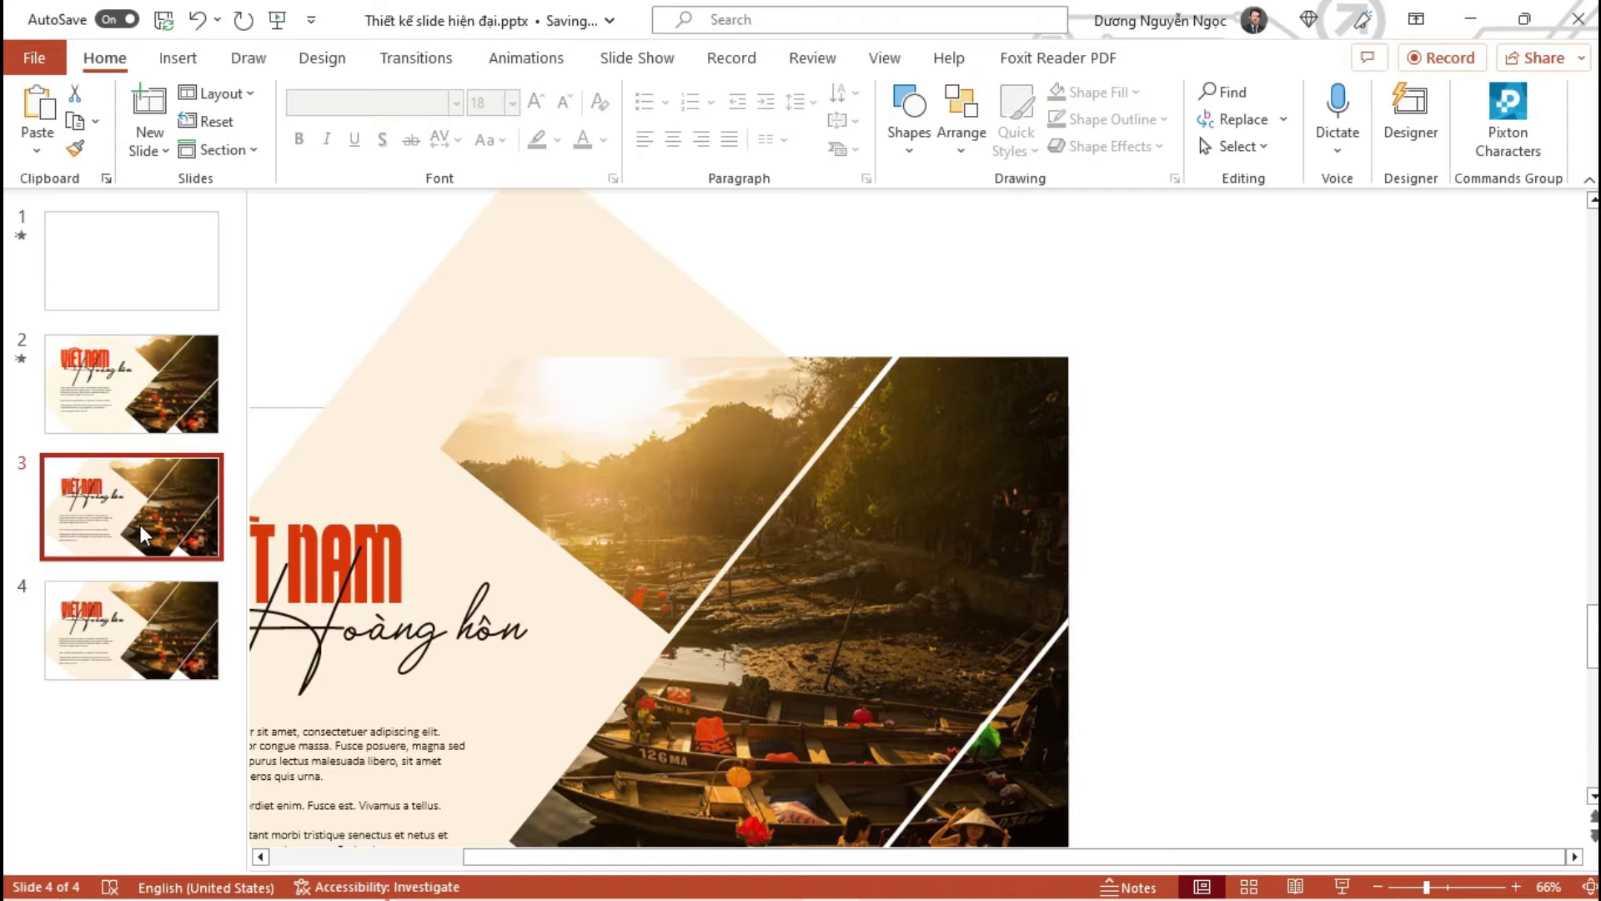
scroll(933, 536, "down", 4, "ctrl")
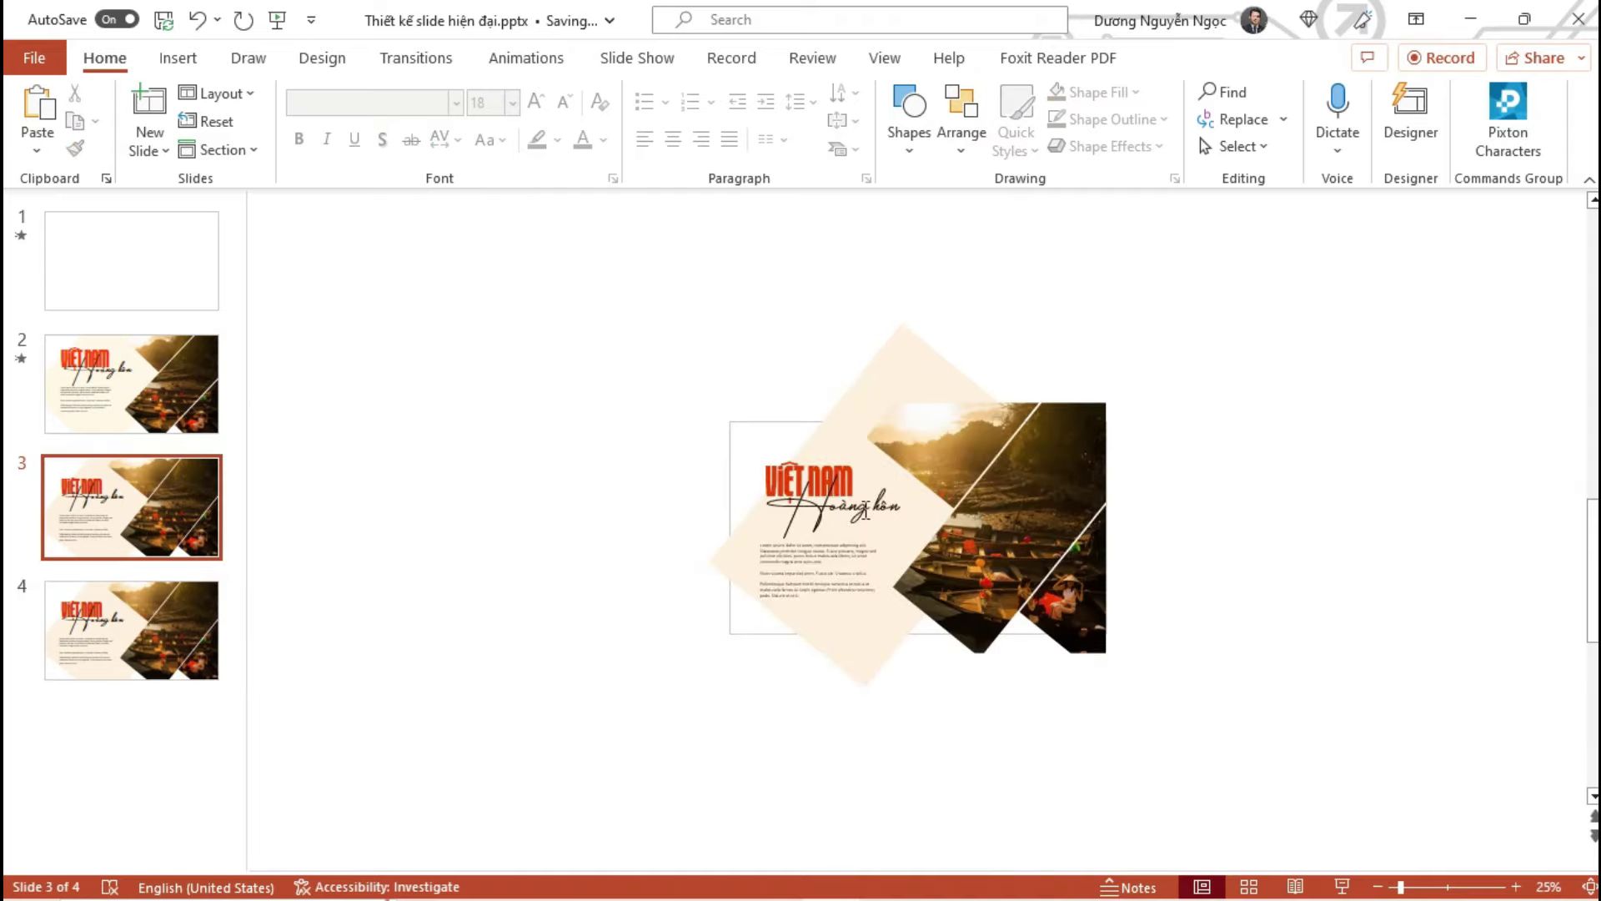
Move VIỆT NAM up, Hoàng hôn and body text left, photo right, diamond up off-slide
left_click(834, 480)
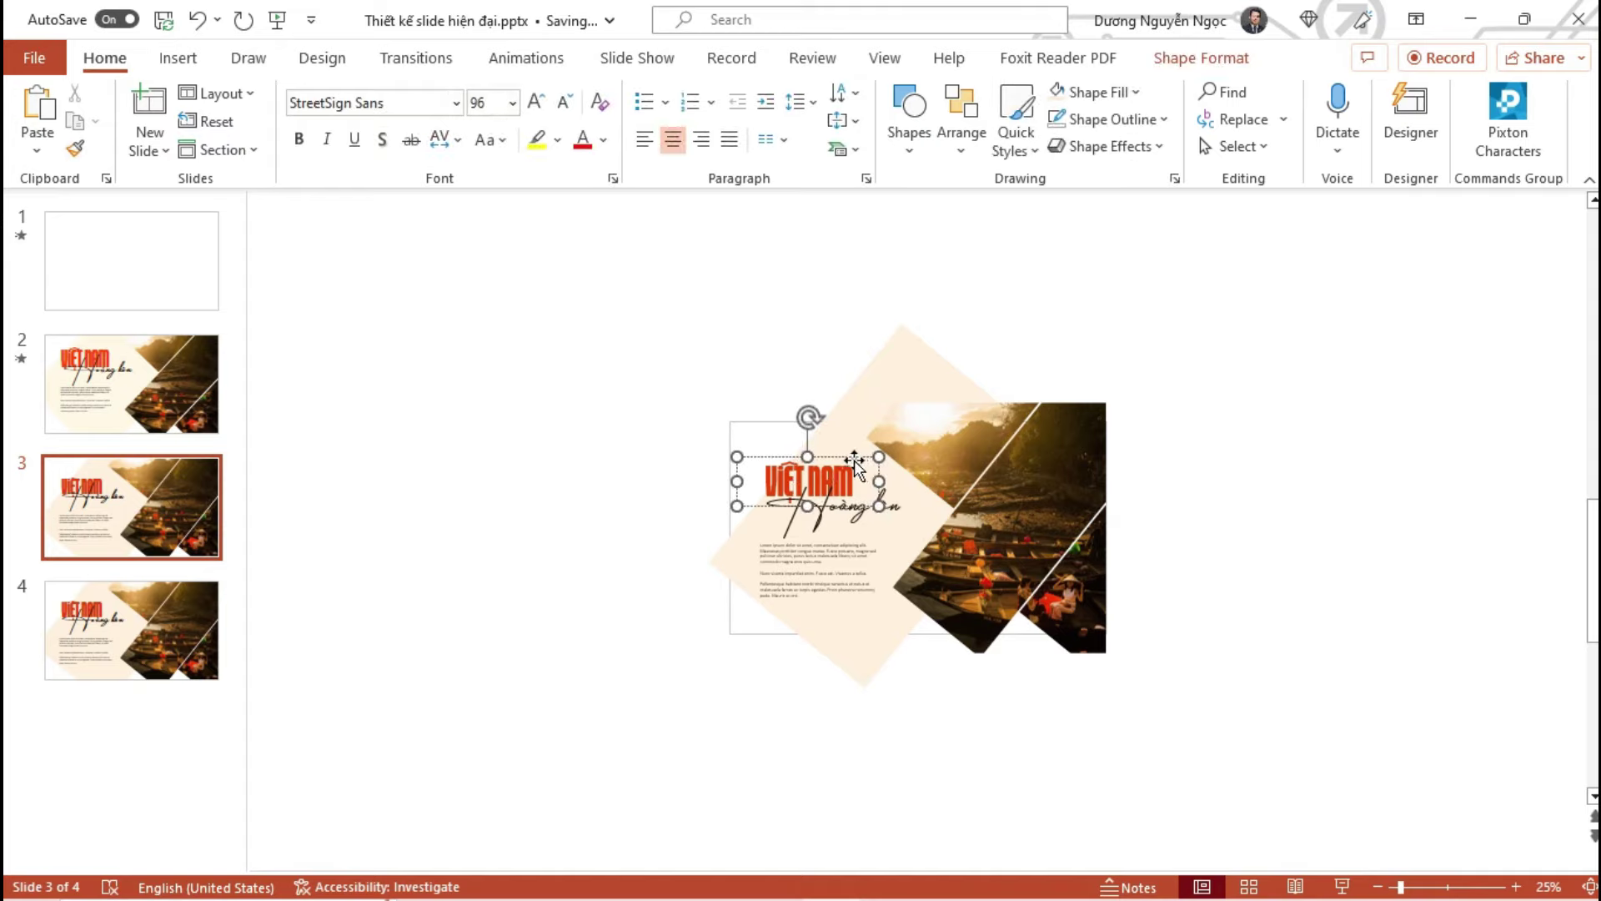
left_click_drag(827, 482, 827, 361)
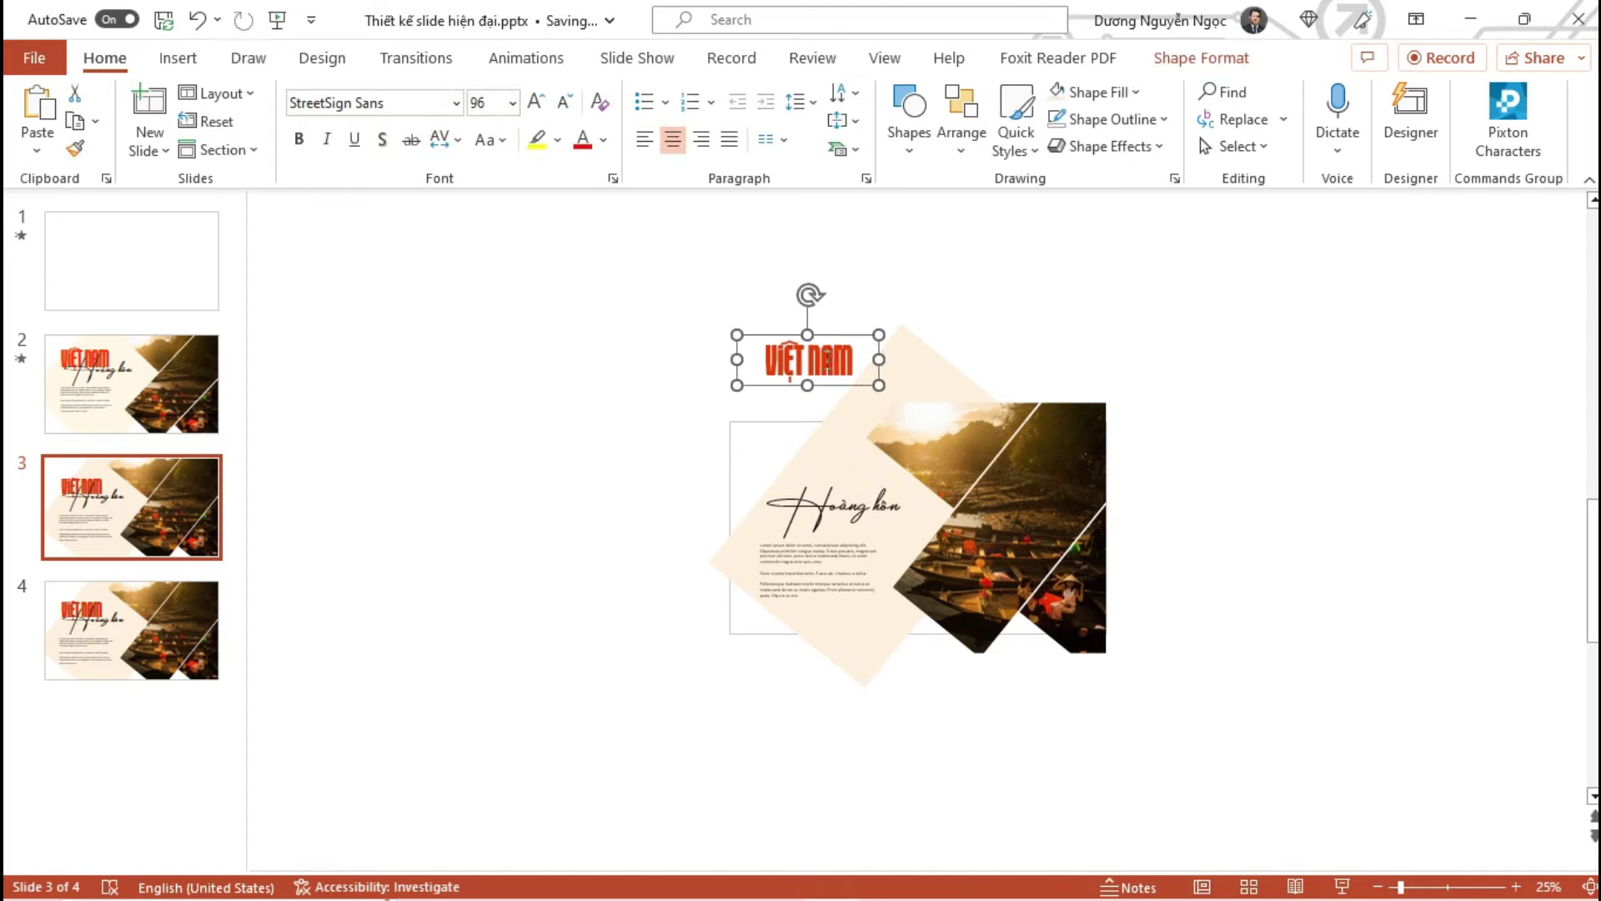
left_click(826, 500)
left_click_drag(869, 492, 652, 493)
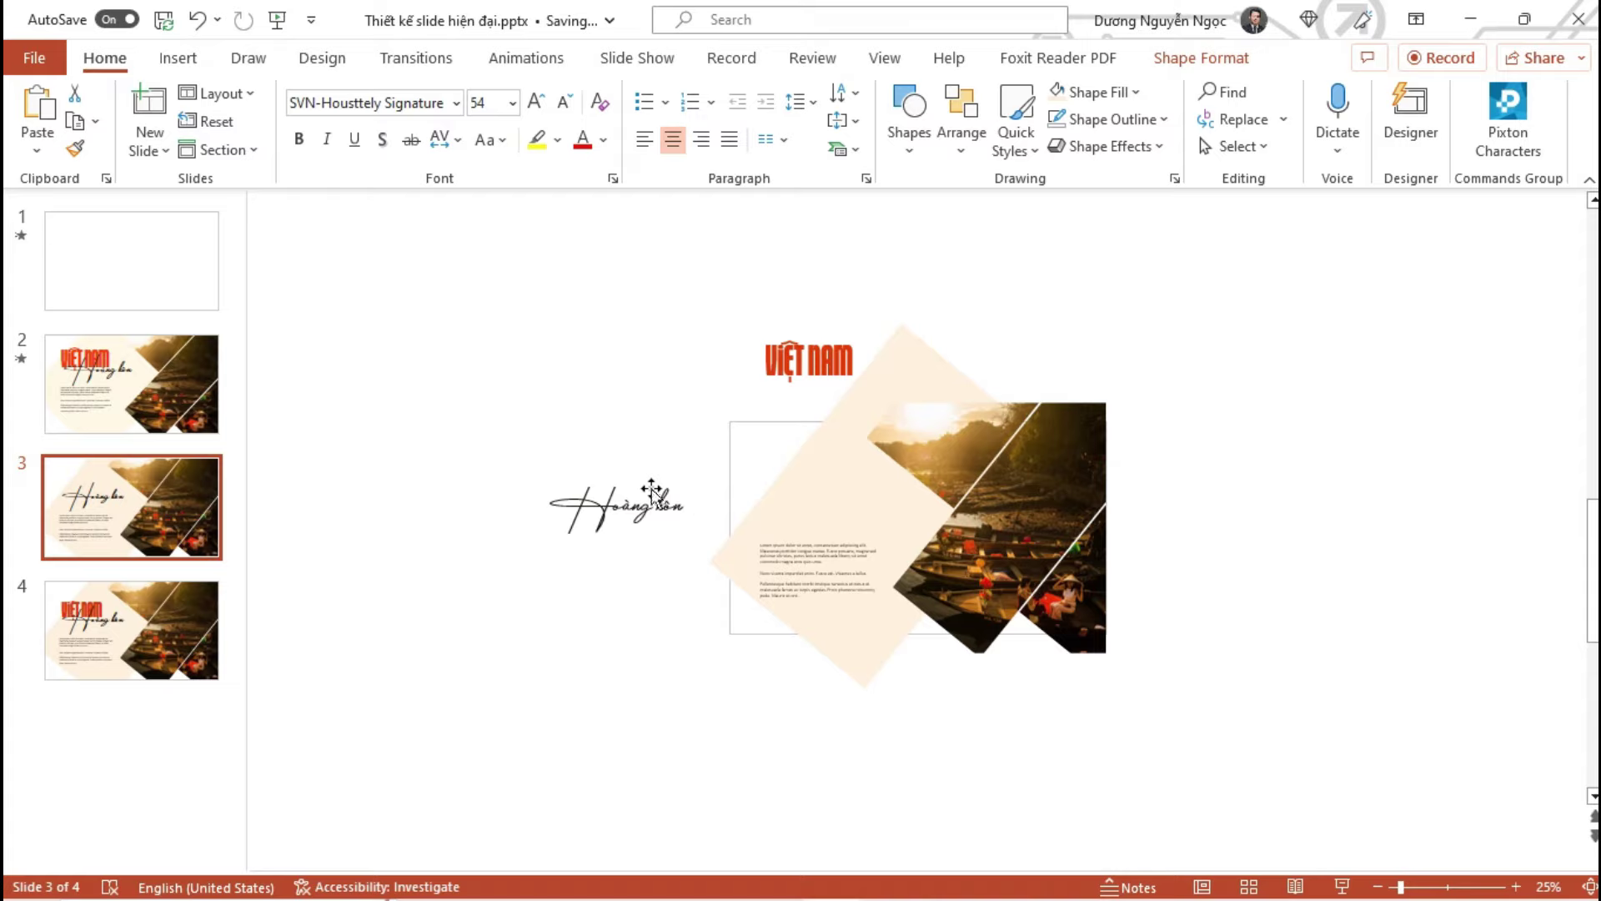
left_click(821, 550)
left_click_drag(831, 547, 475, 547)
left_click_drag(972, 552, 1251, 537)
left_click_drag(842, 635, 843, 347)
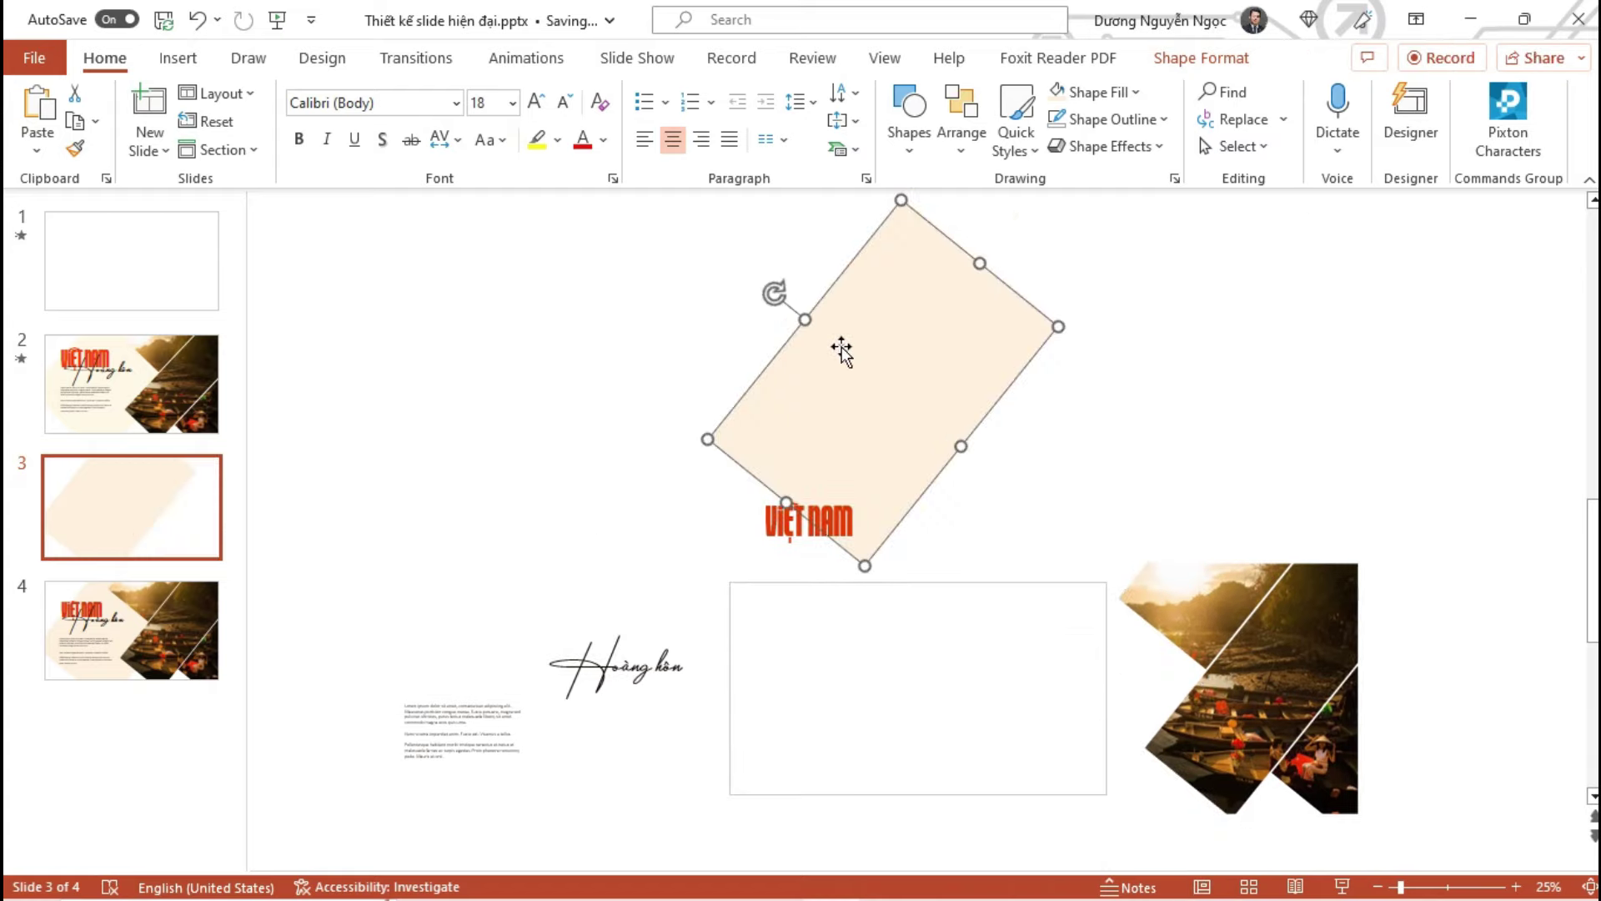
Rotate the off-slide boat photo and beige diamond on slide 3, then view slide 4
left_click(1162, 615)
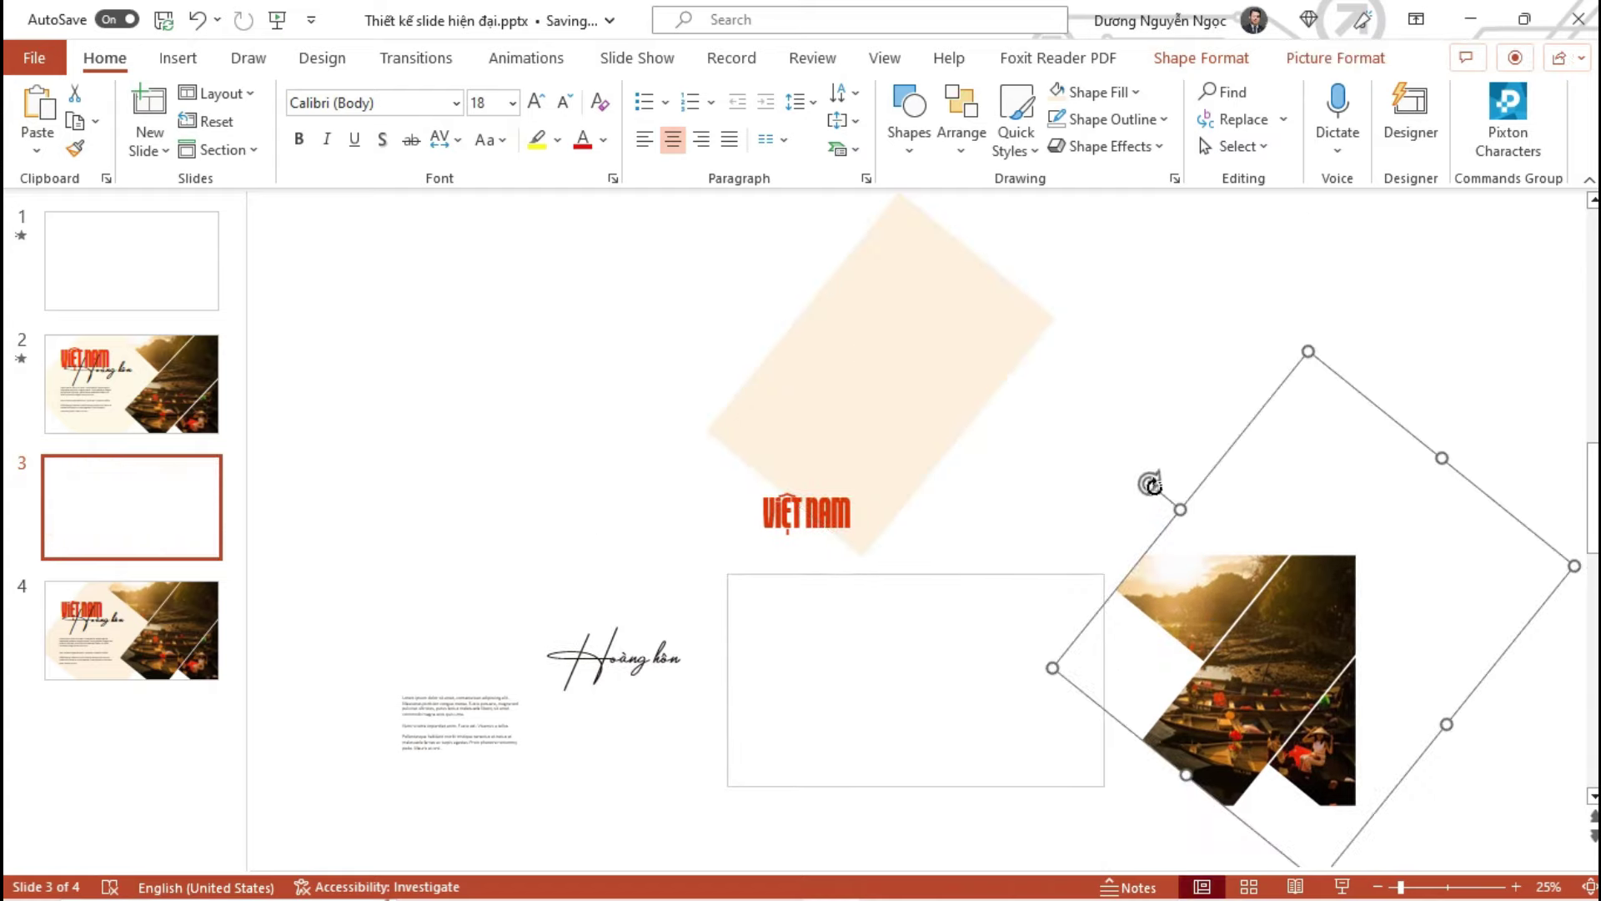
left_click_drag(1151, 483, 1250, 474)
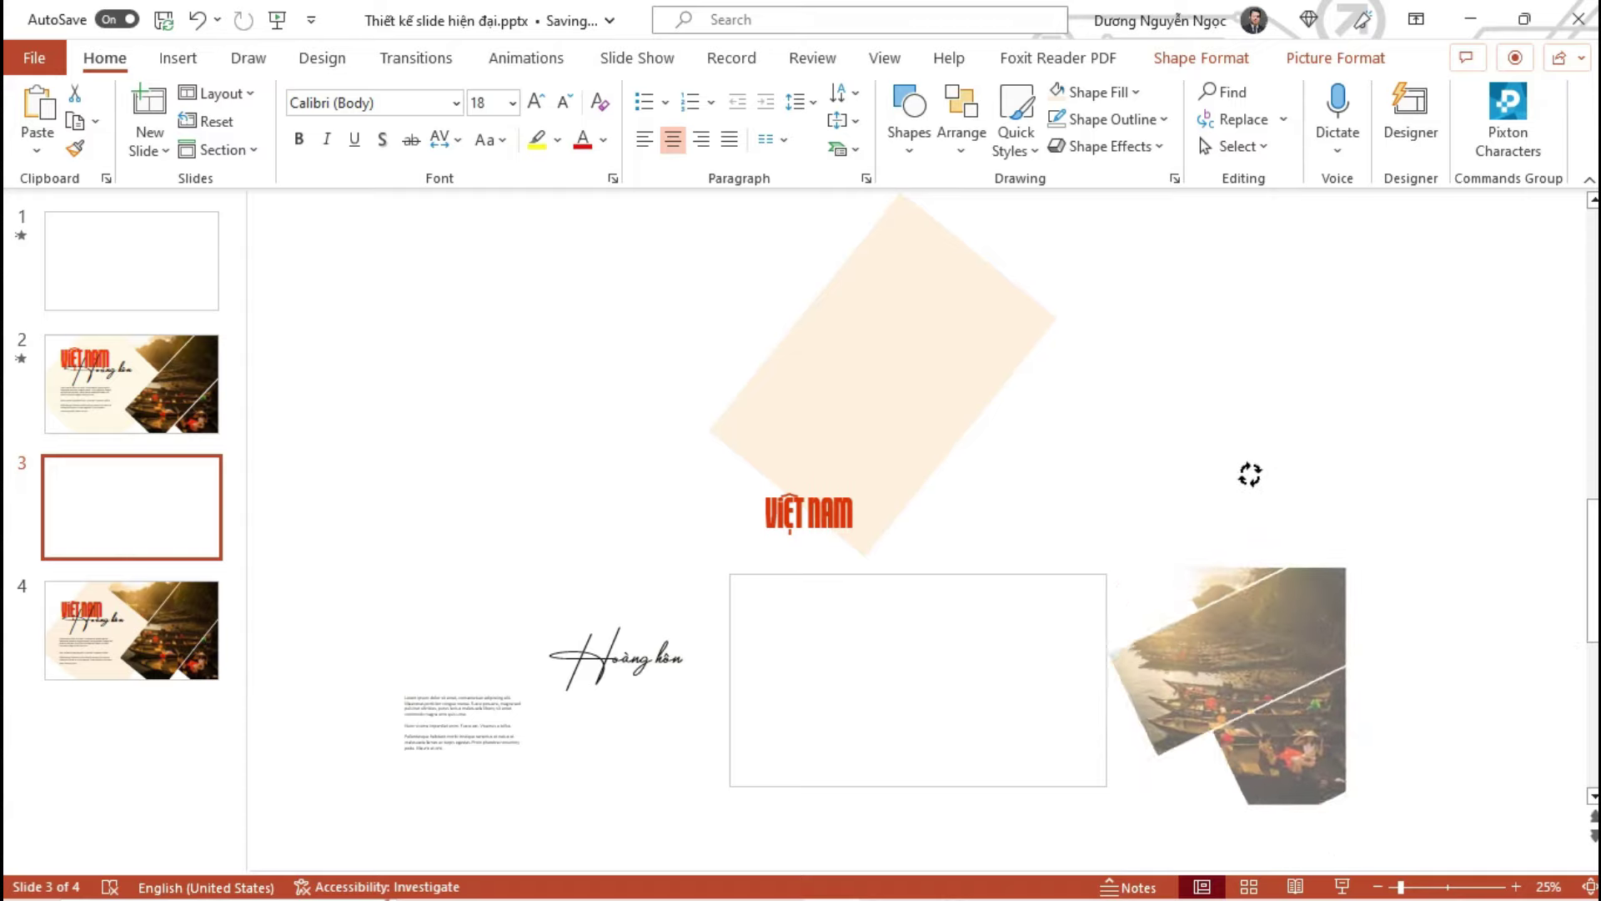
left_click_drag(1249, 473, 1320, 498)
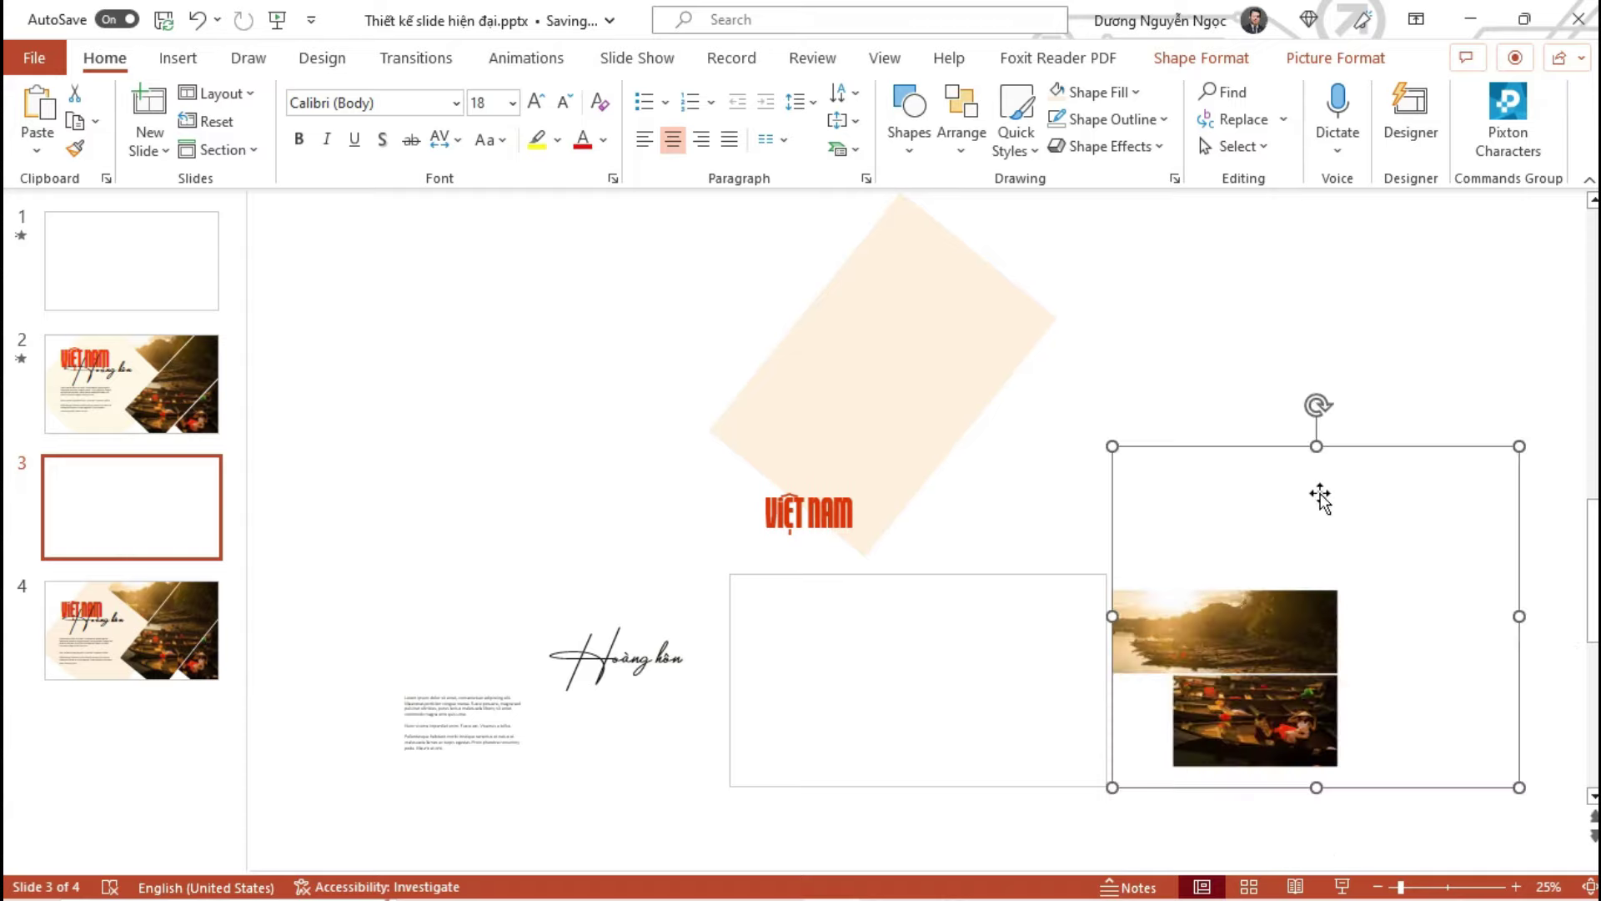
left_click(909, 411)
left_click_drag(777, 286, 954, 323)
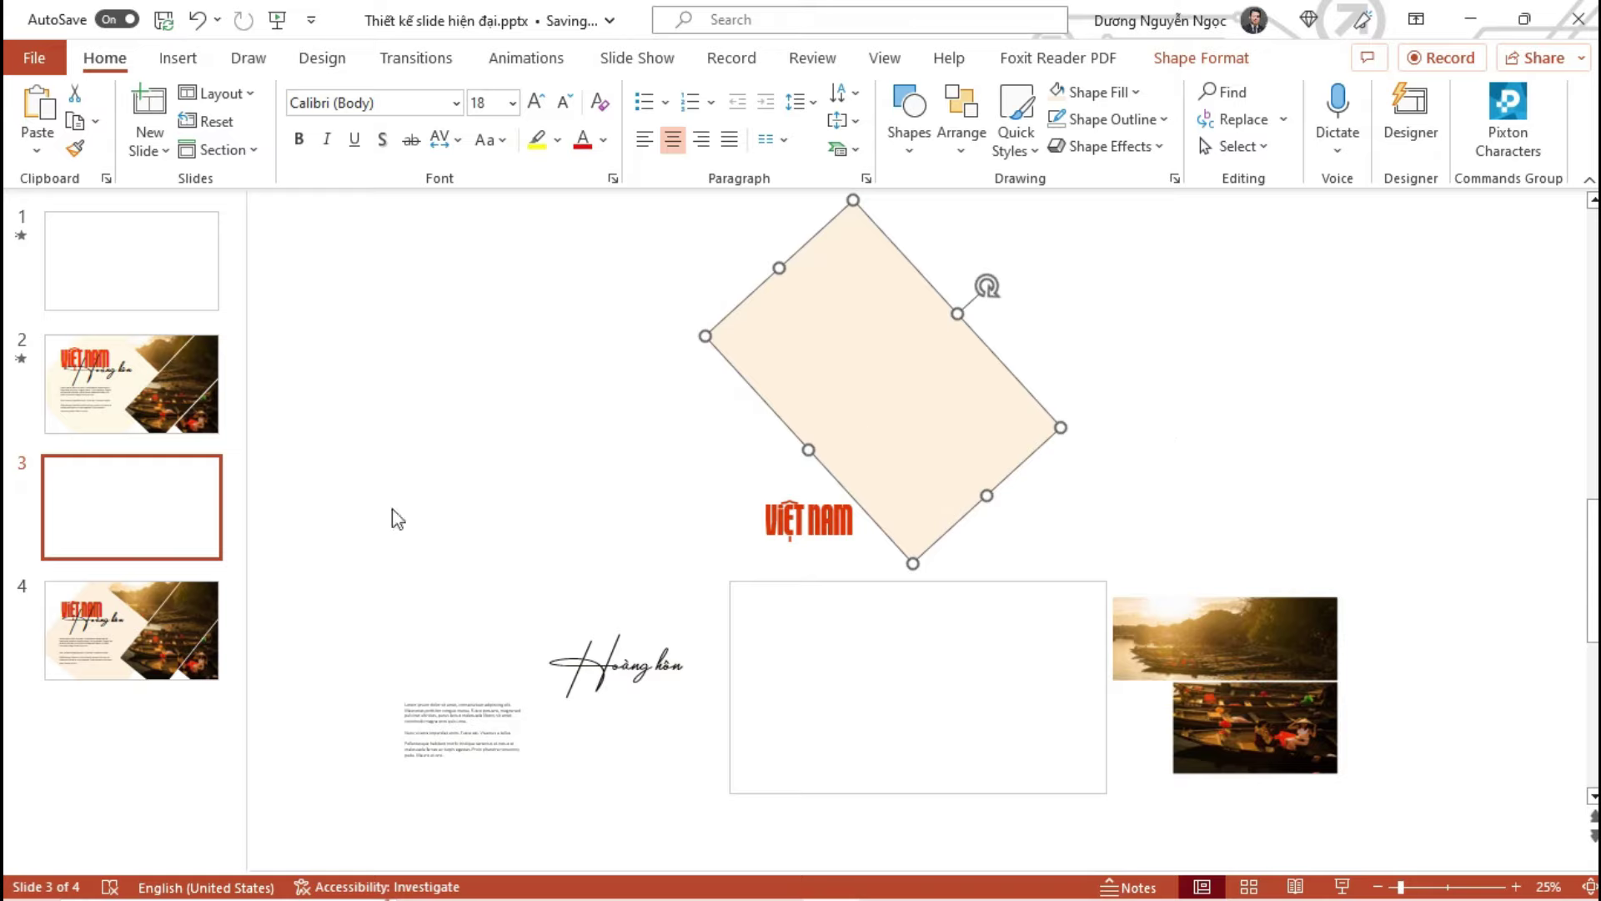
left_click(185, 626)
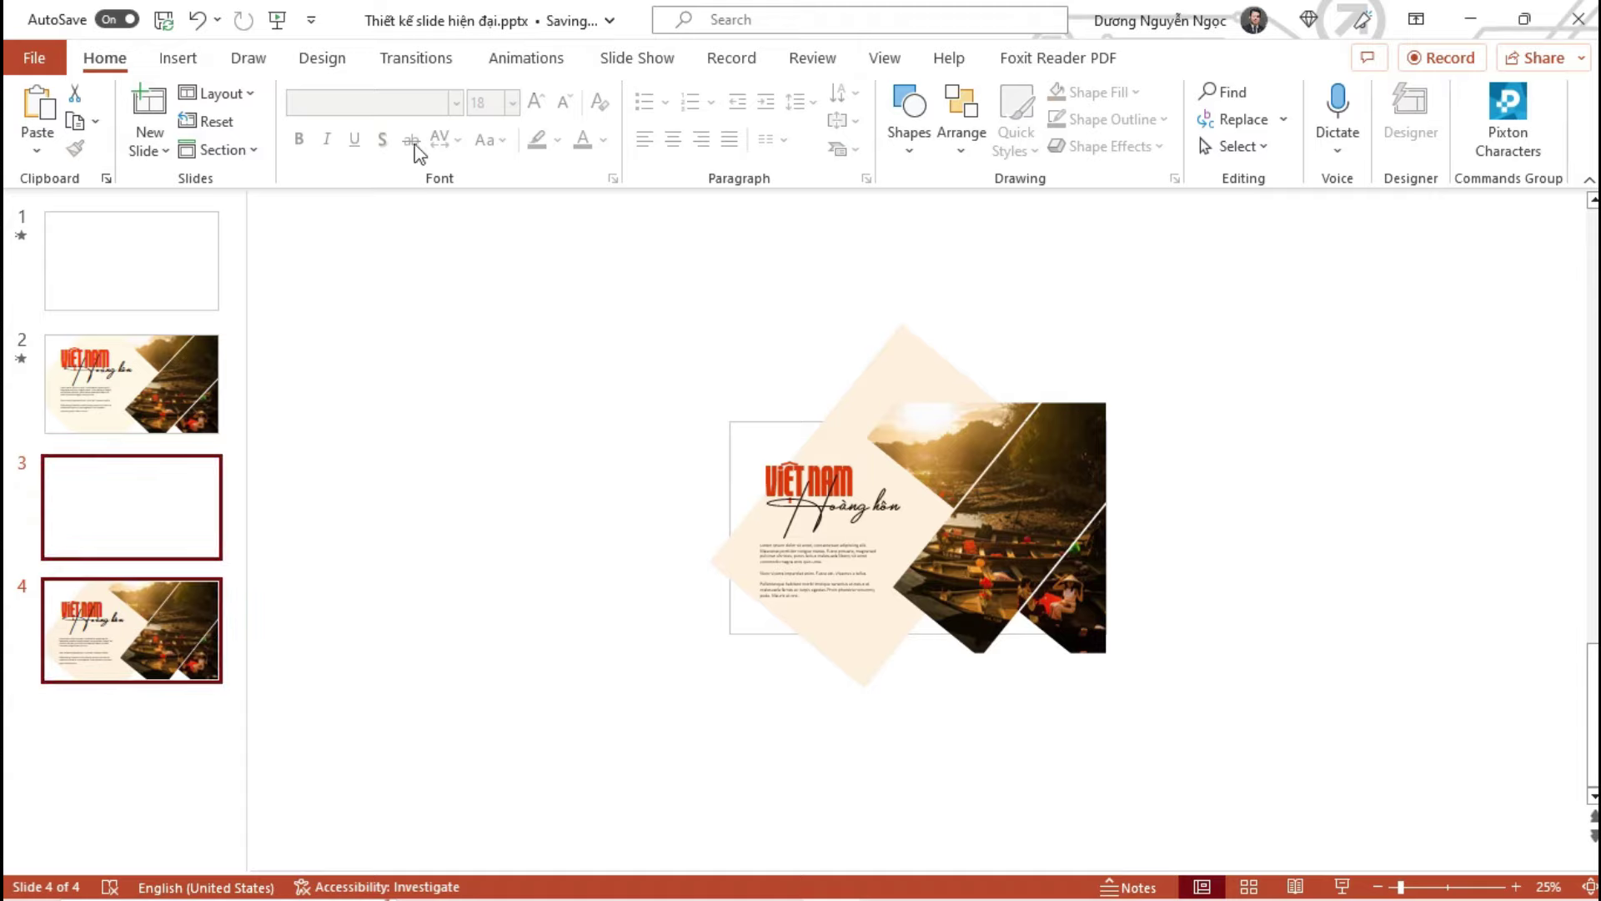
Apply the Morph transition to slide 4, then return to the scattered slide 3
left_click(427, 70)
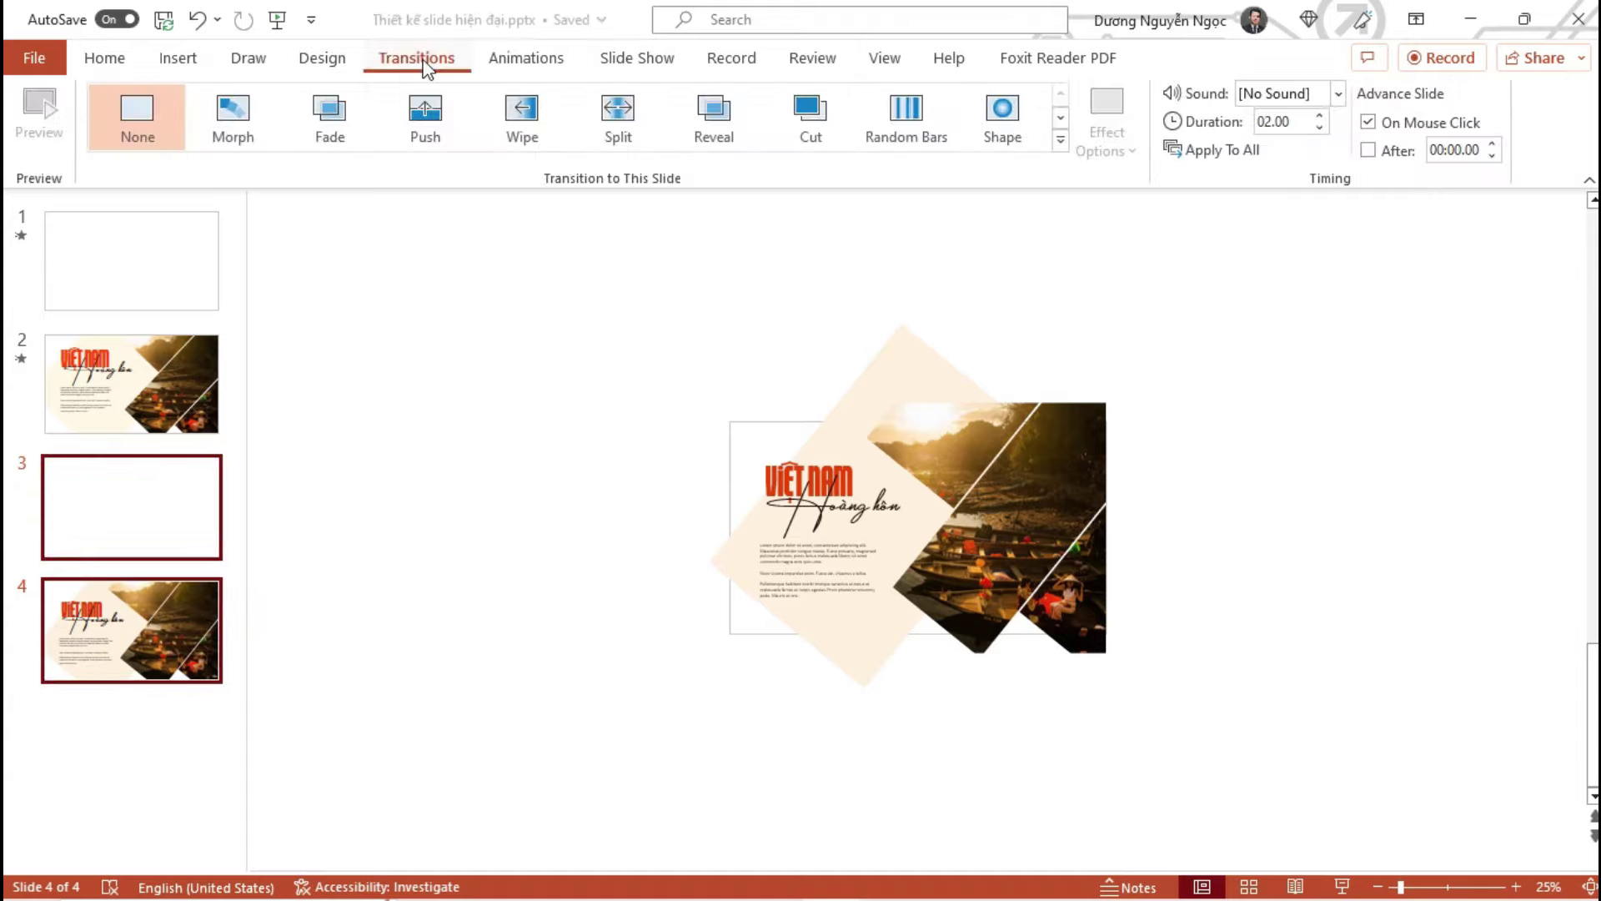
left_click(233, 127)
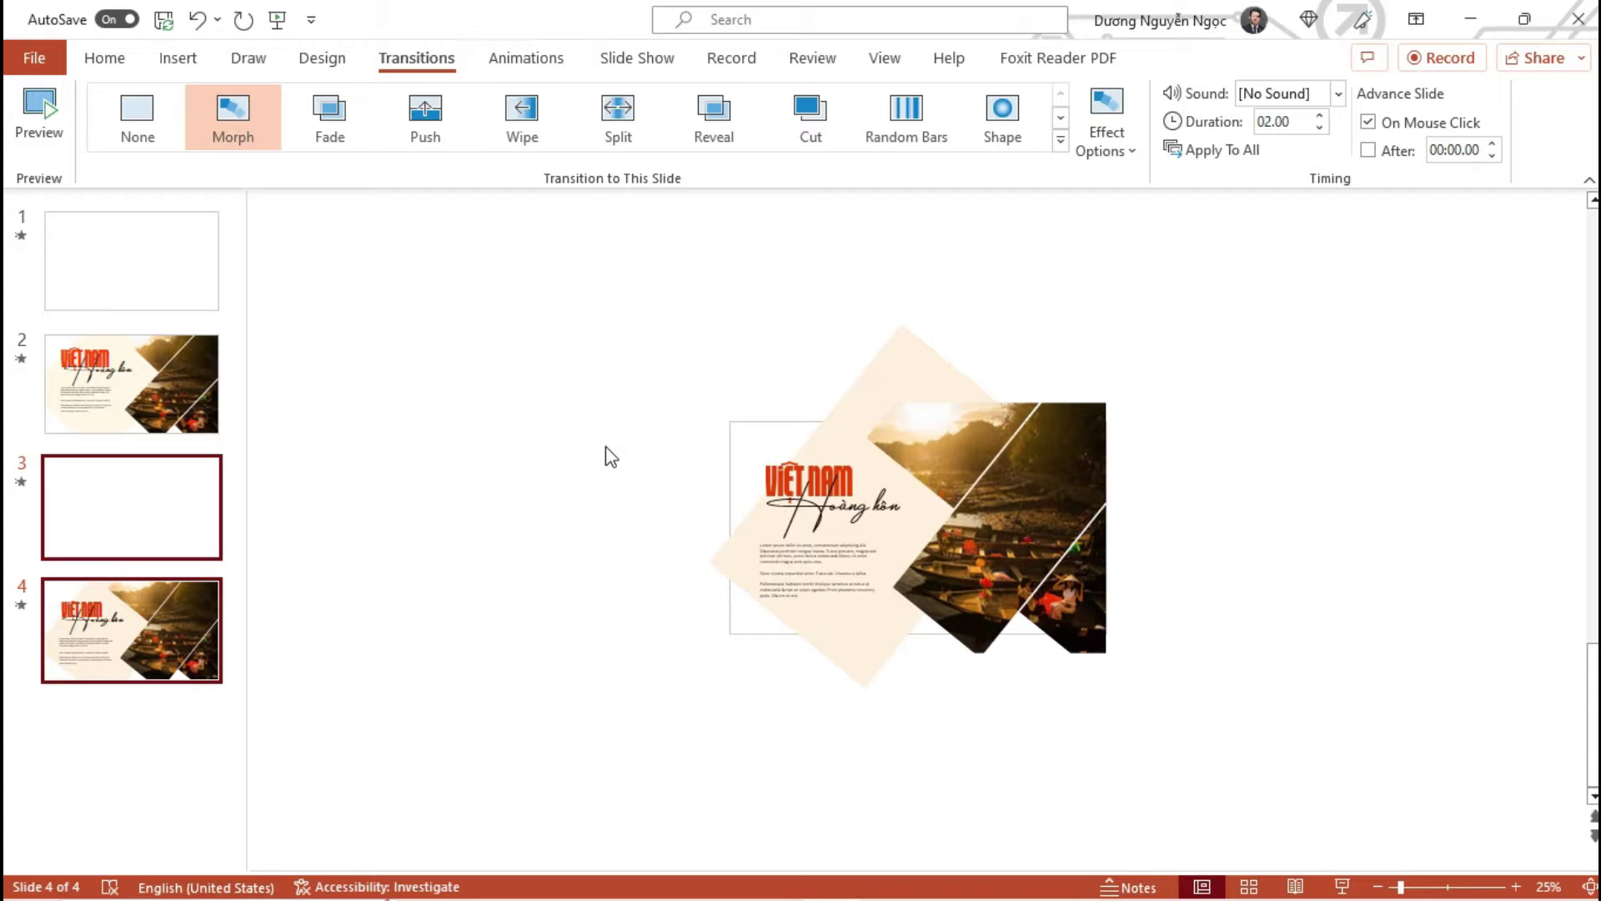
left_click(117, 519)
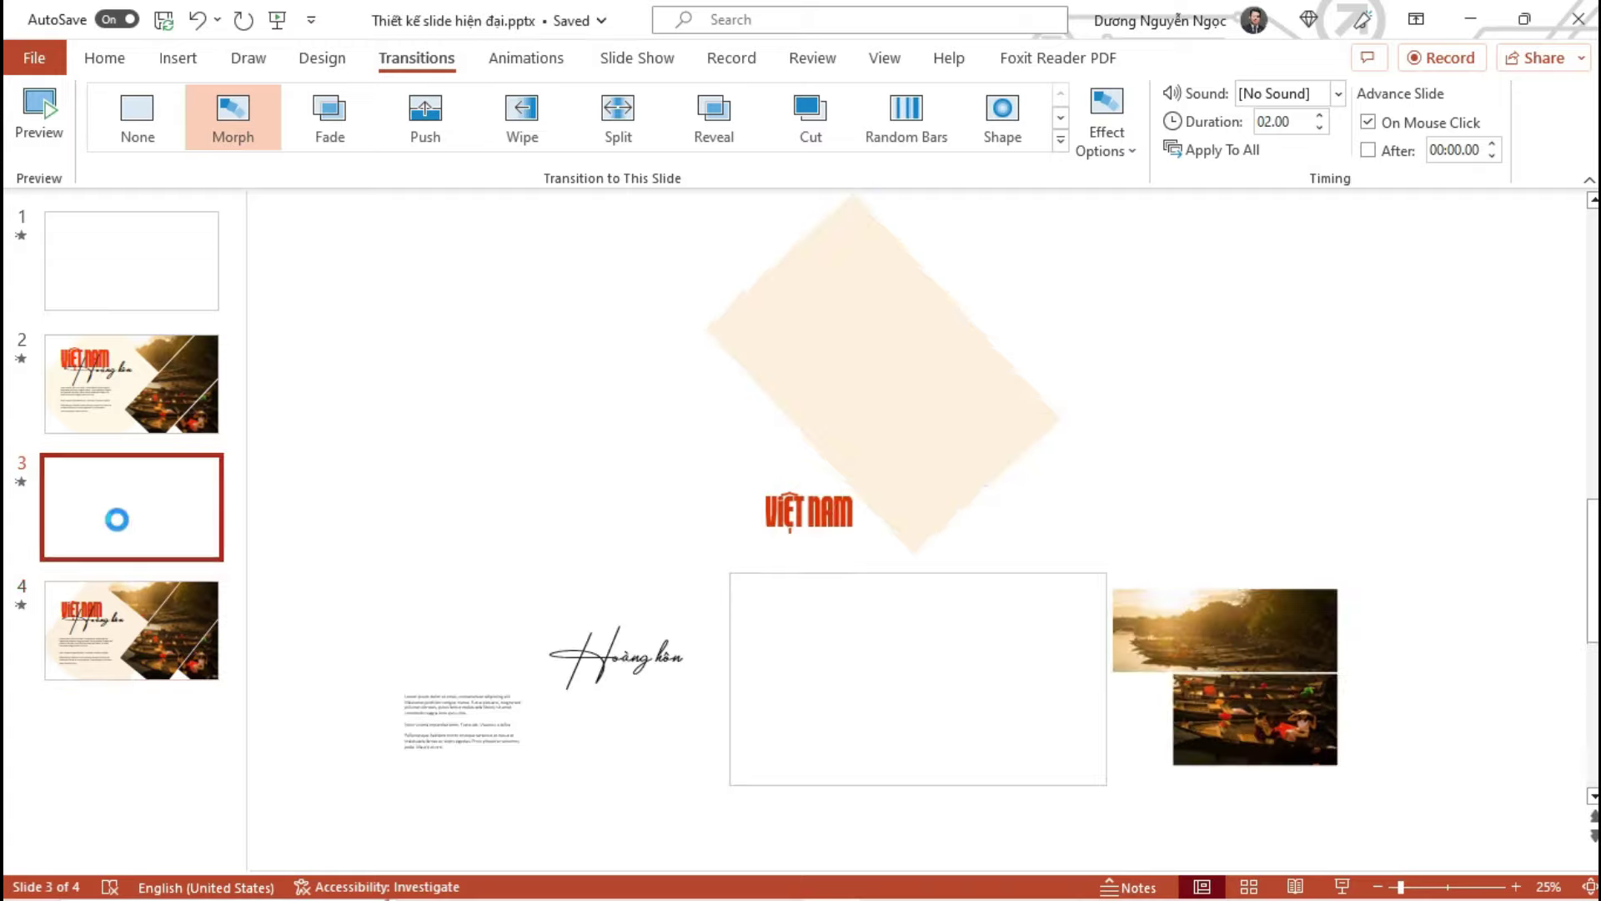